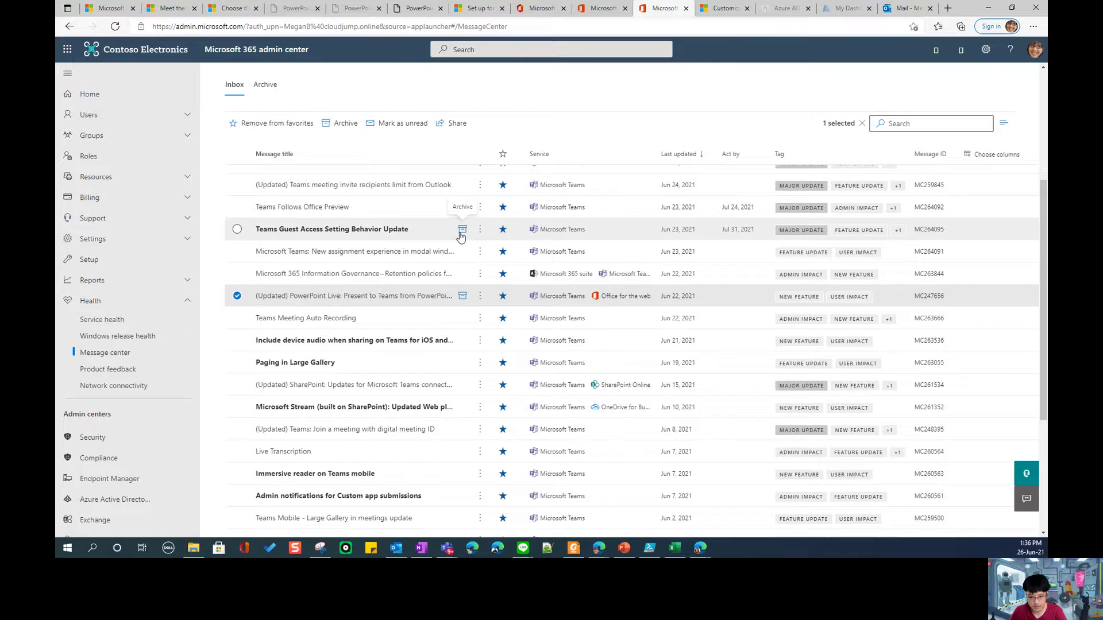
- Deselect the PowerPoint Live message and read the "Include device audio when sharing on Teams for iOS and Android" message
{"action": "left_click", "coordinate": [236, 298]}
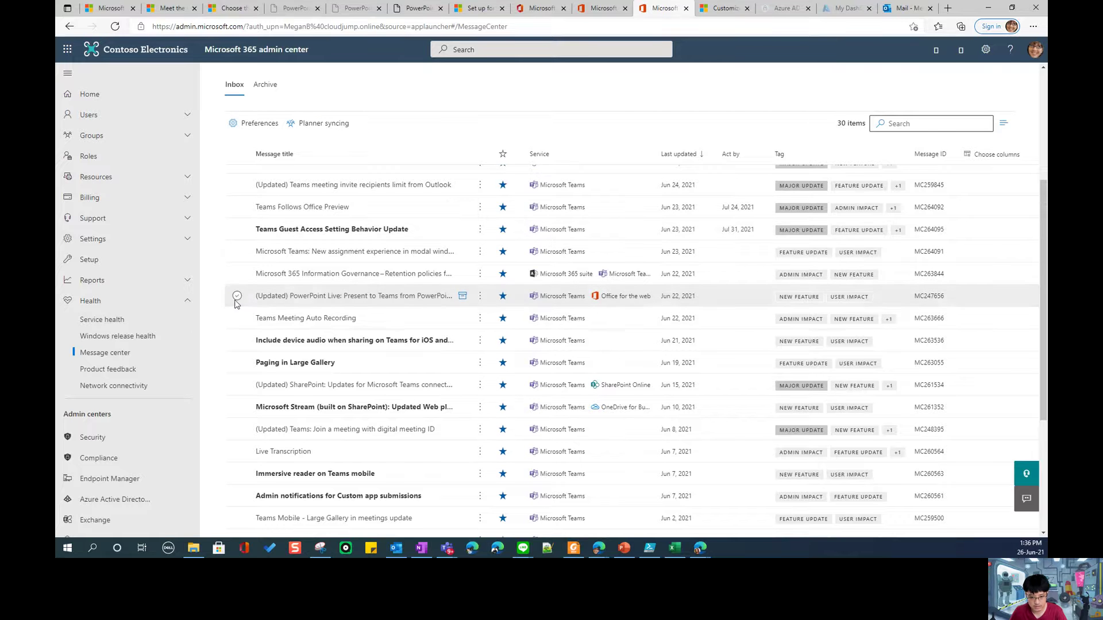
{"action": "left_click", "coordinate": [287, 345]}
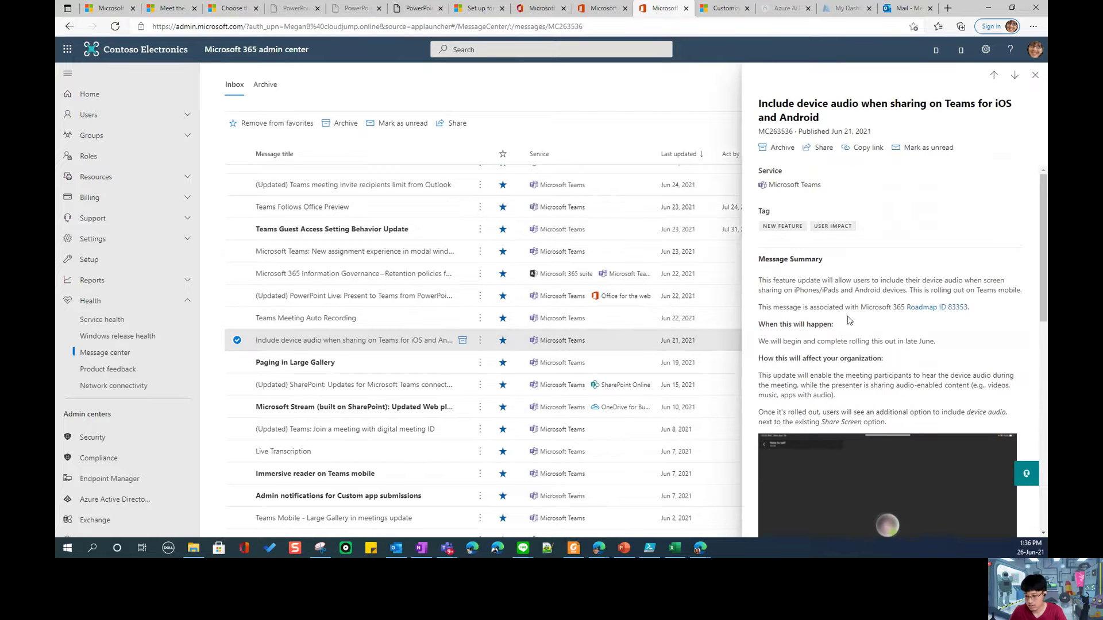
{"action": "scroll", "coordinate": [846, 316], "scroll_direction": "down", "scroll_amount": 3}
{"action": "scroll", "coordinate": [847, 316], "scroll_direction": "up", "scroll_amount": 2}
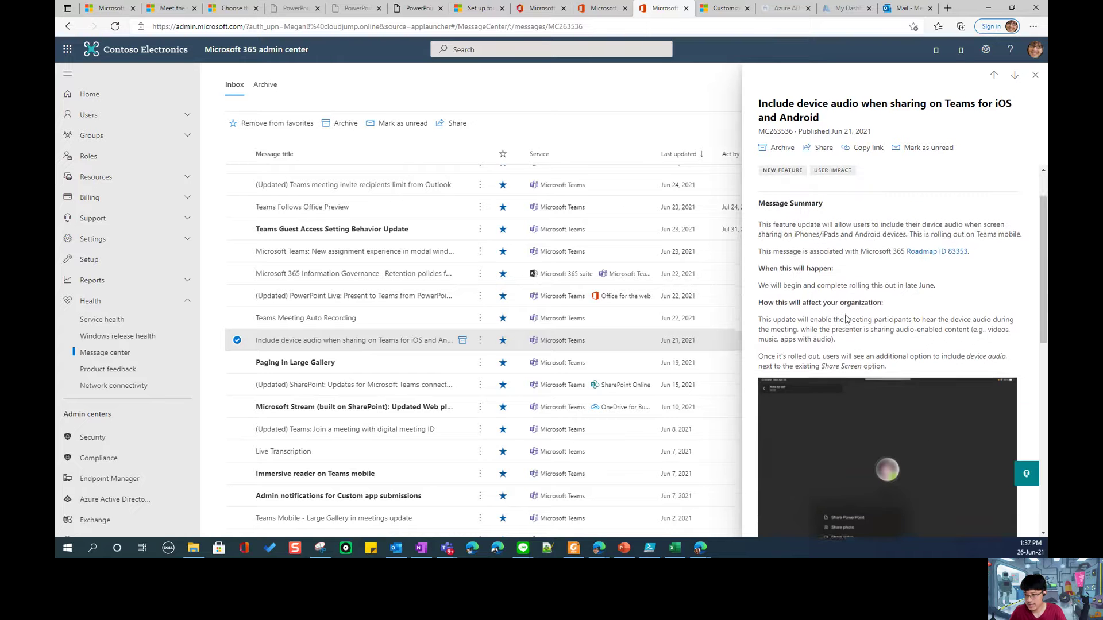
{"action": "scroll", "coordinate": [847, 318], "scroll_direction": "up", "scroll_amount": 1}
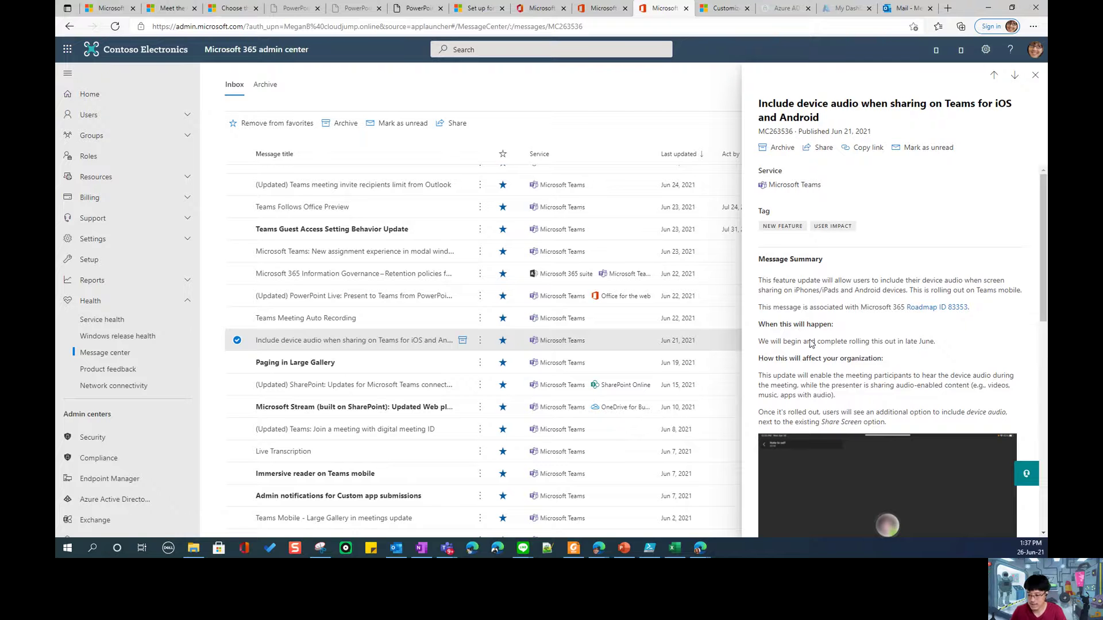
{"action": "scroll", "coordinate": [812, 343], "scroll_direction": "down", "scroll_amount": 4}
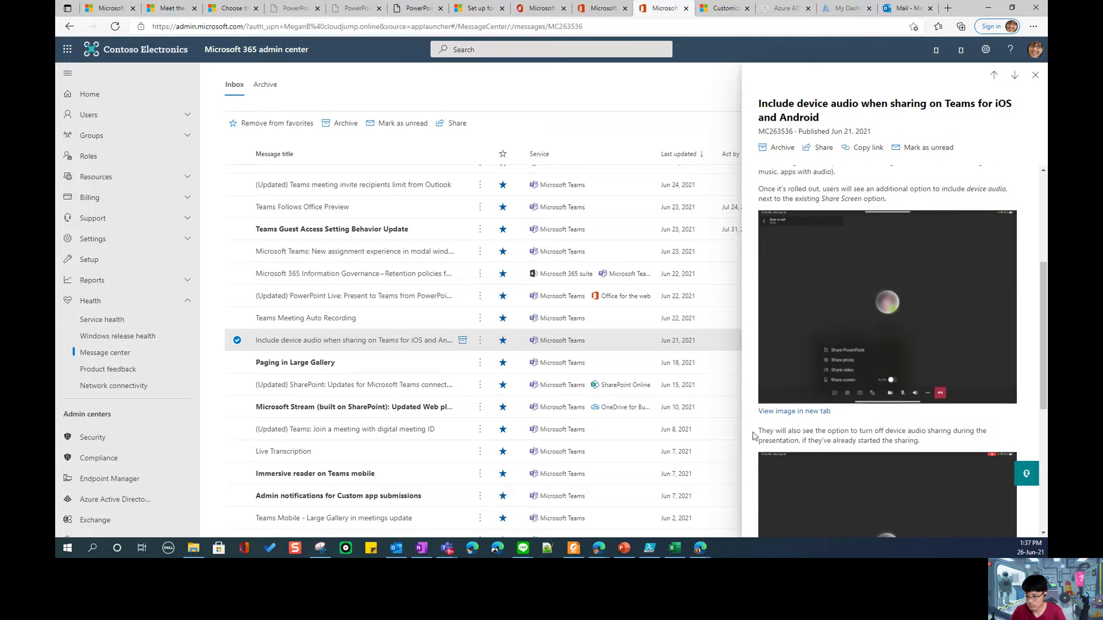
- Open both screenshots of the device audio message in separate new browser tabs
{"action": "right_click", "coordinate": [816, 413]}
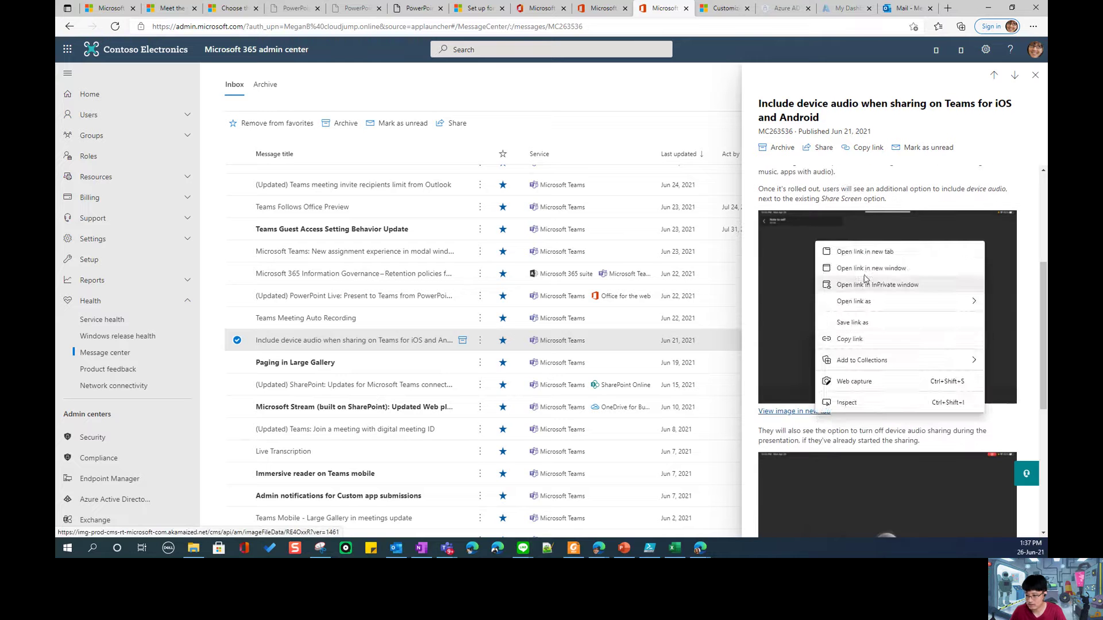
{"action": "left_click", "coordinate": [873, 253]}
{"action": "scroll", "coordinate": [874, 290], "scroll_direction": "down", "scroll_amount": 5}
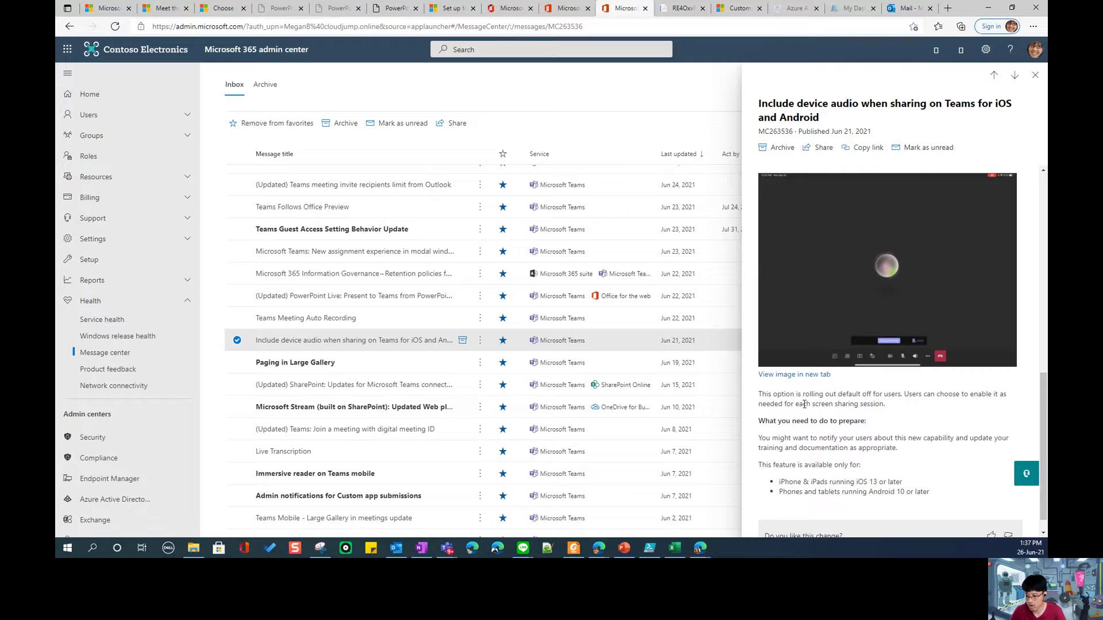
{"action": "right_click", "coordinate": [810, 374]}
{"action": "left_click", "coordinate": [888, 214]}
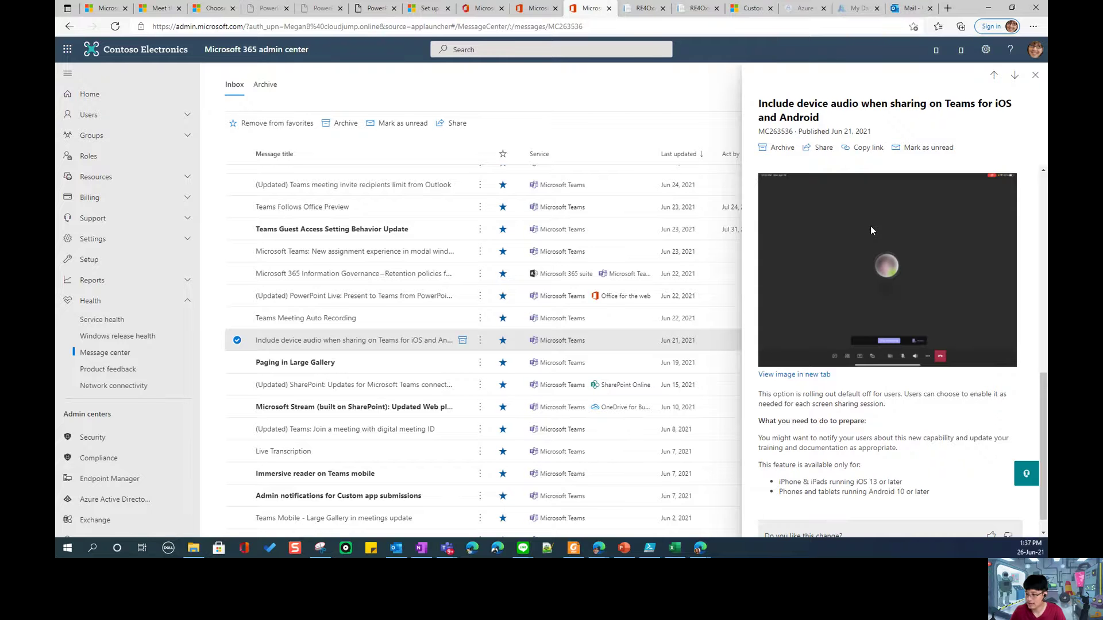
- View the first device audio screenshot enlarged and outline its Share screen row with the Audio toggle in red
{"action": "left_click", "coordinate": [642, 8]}
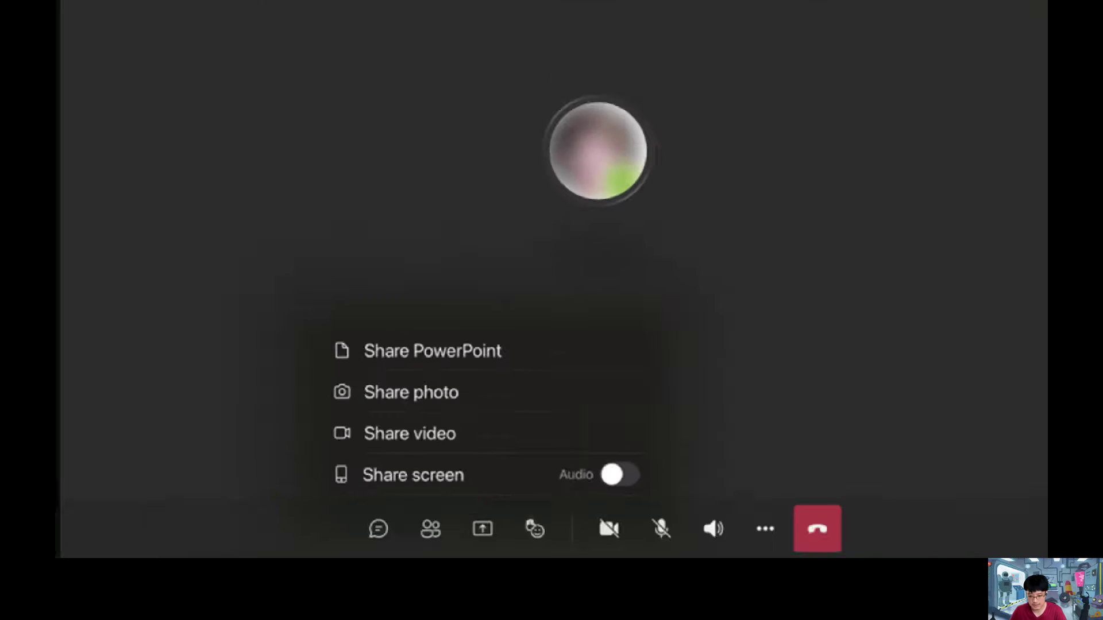
{"action": "mouse_move", "coordinate": [333, 491]}
{"action": "left_mouse_down"}
{"action": "mouse_move", "coordinate": [703, 462]}
{"action": "mouse_move", "coordinate": [477, 428]}
{"action": "mouse_move", "coordinate": [333, 425]}
{"action": "left_mouse_up"}
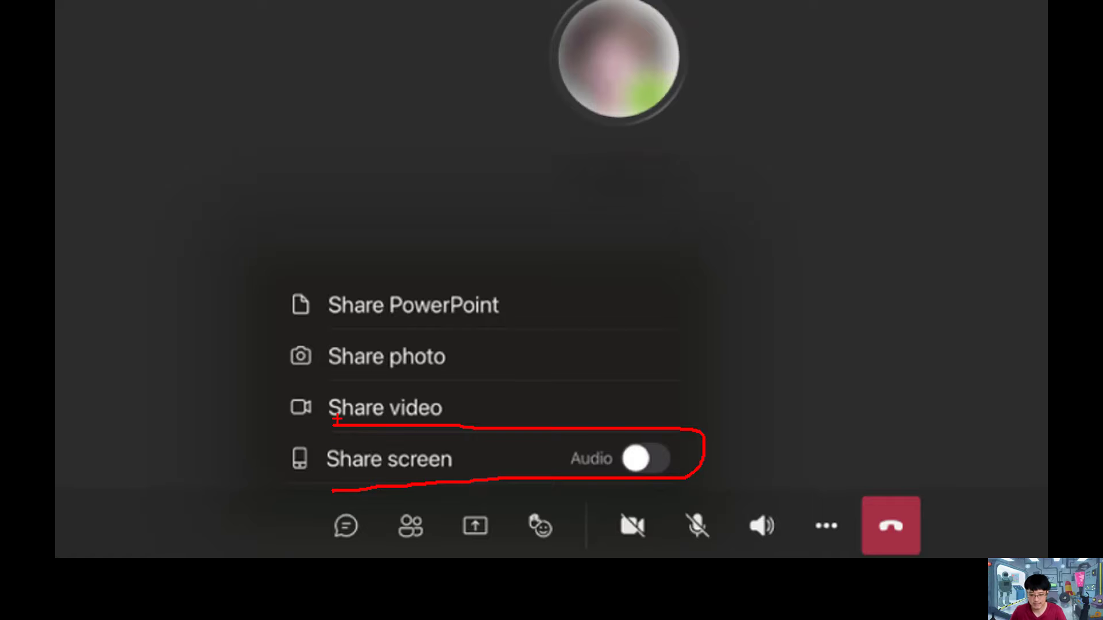
{"action": "mouse_move", "coordinate": [339, 427]}
{"action": "left_mouse_down"}
{"action": "mouse_move", "coordinate": [281, 428]}
{"action": "mouse_move", "coordinate": [268, 478]}
{"action": "mouse_move", "coordinate": [321, 486]}
{"action": "left_mouse_up"}
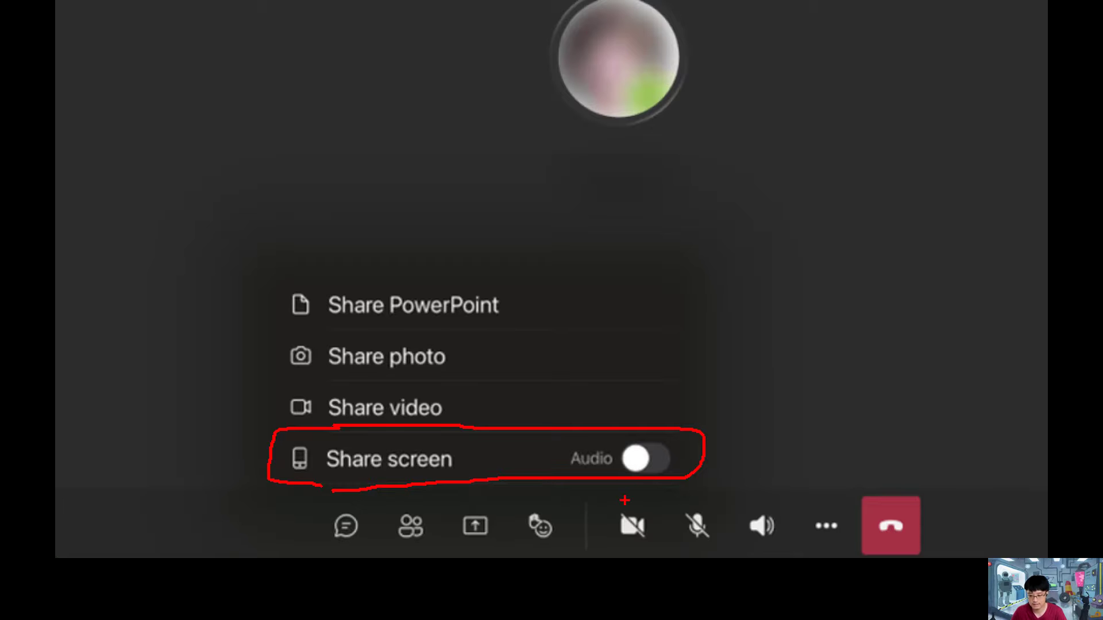
{"action": "key", "text": "Escape"}
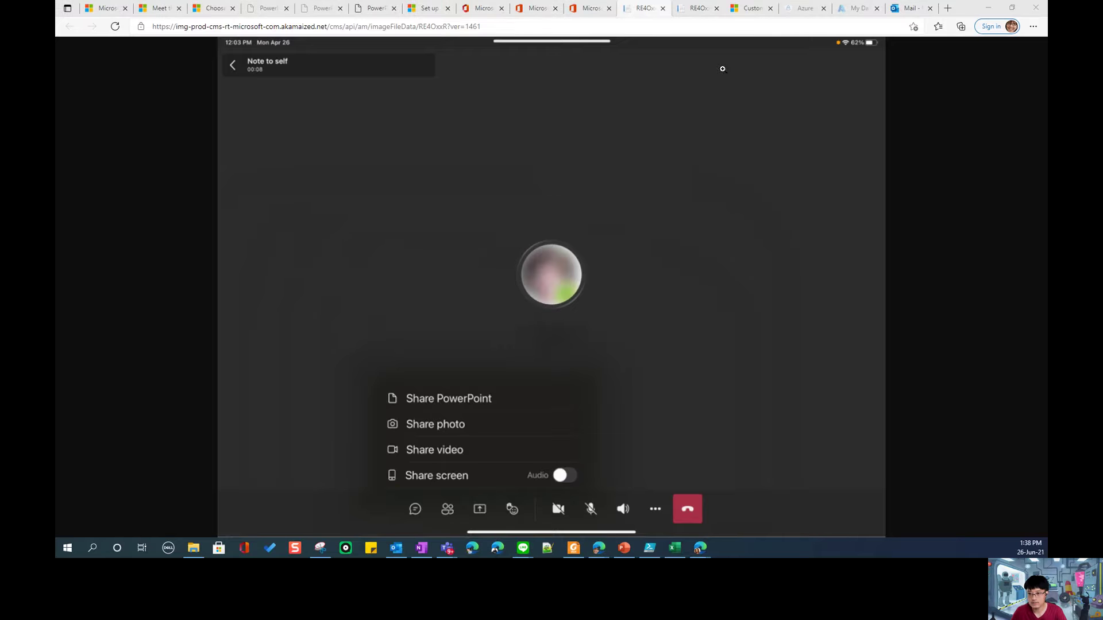
- View the second device audio screenshot, then close both image tabs and the device audio message
{"action": "left_click", "coordinate": [699, 9]}
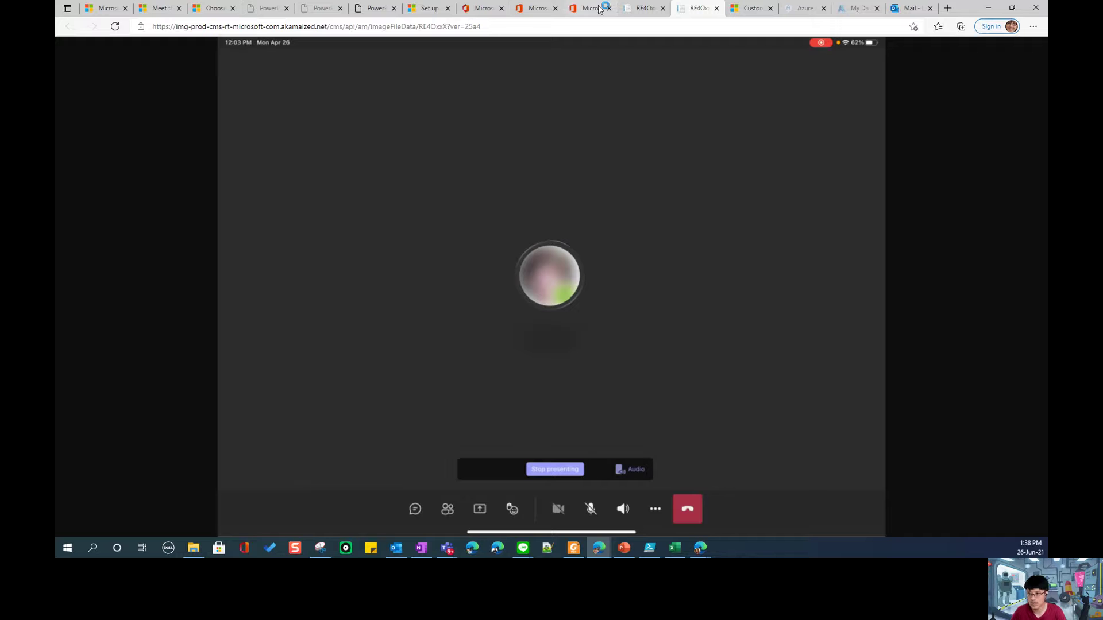
{"action": "left_click", "coordinate": [716, 8]}
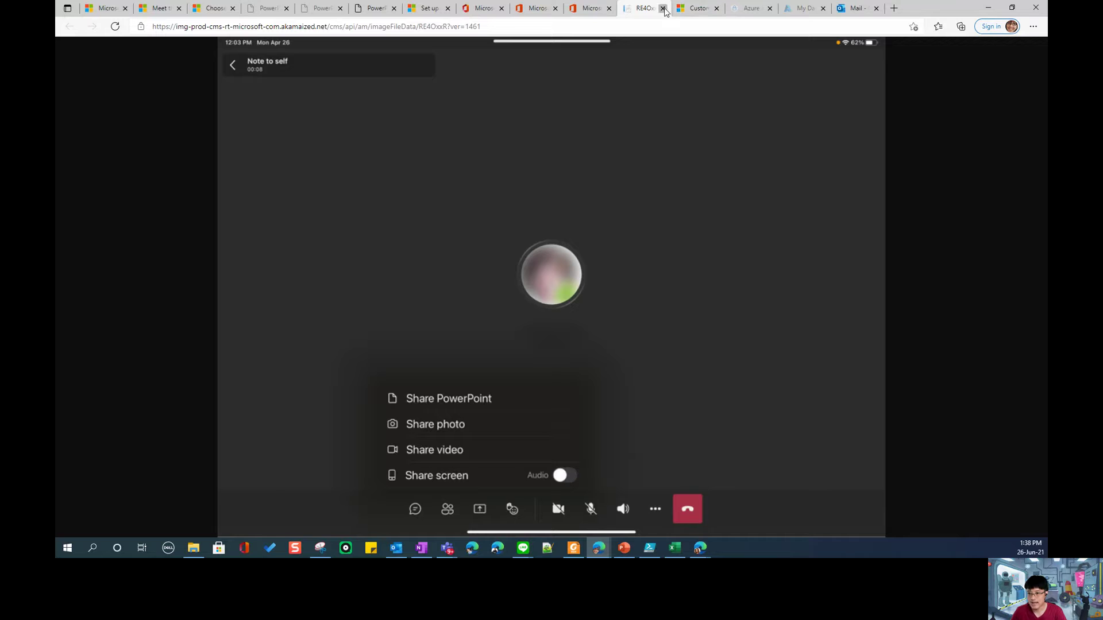
{"action": "left_click", "coordinate": [663, 8]}
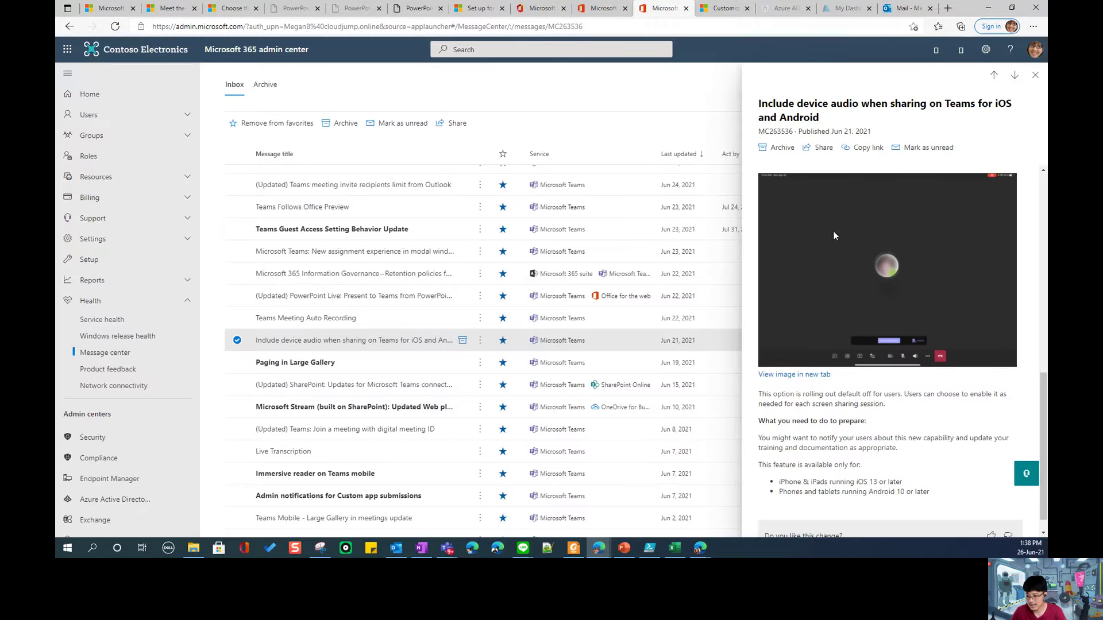
{"action": "scroll", "coordinate": [836, 232], "scroll_direction": "up", "scroll_amount": 3}
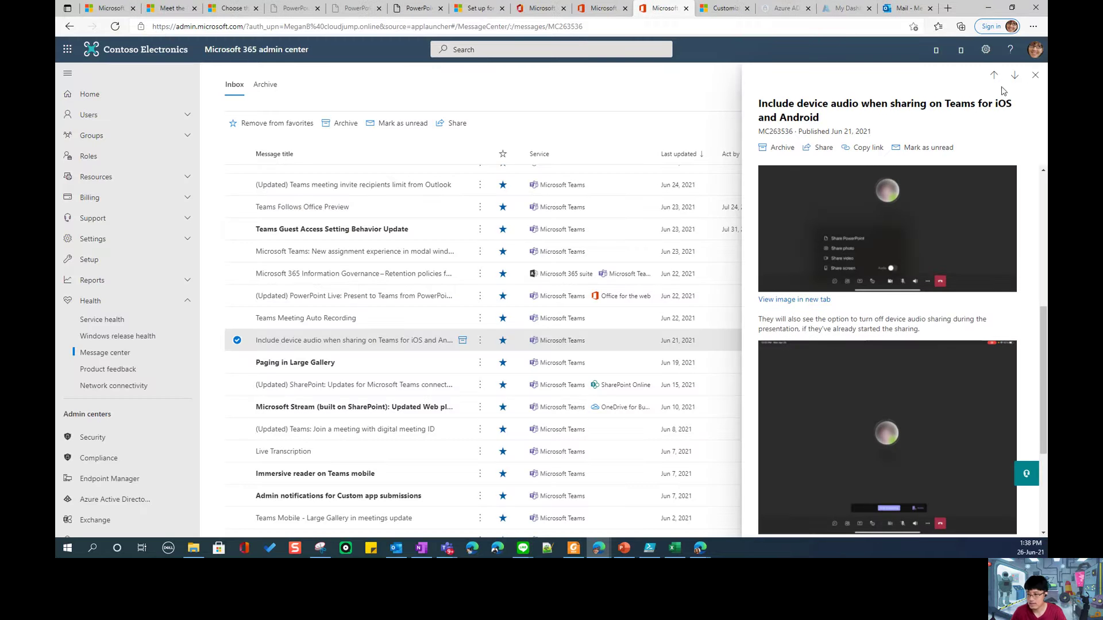
{"action": "left_click", "coordinate": [1035, 75]}
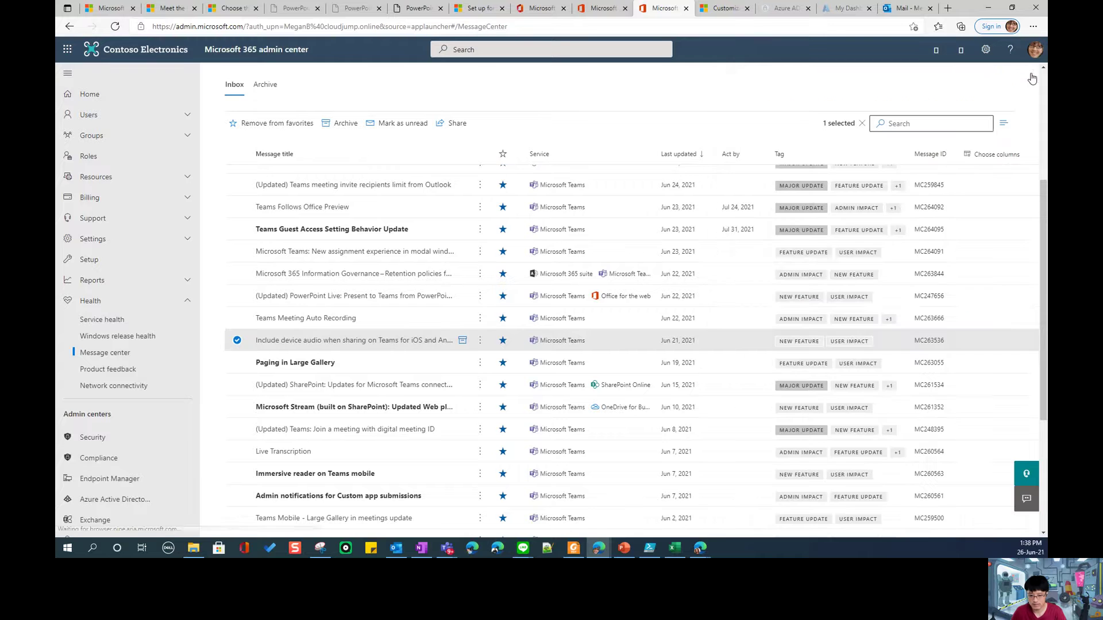
- Read the "Paging in Large Gallery" message and view its gallery screenshot in a new browser tab
{"action": "left_click", "coordinate": [283, 363]}
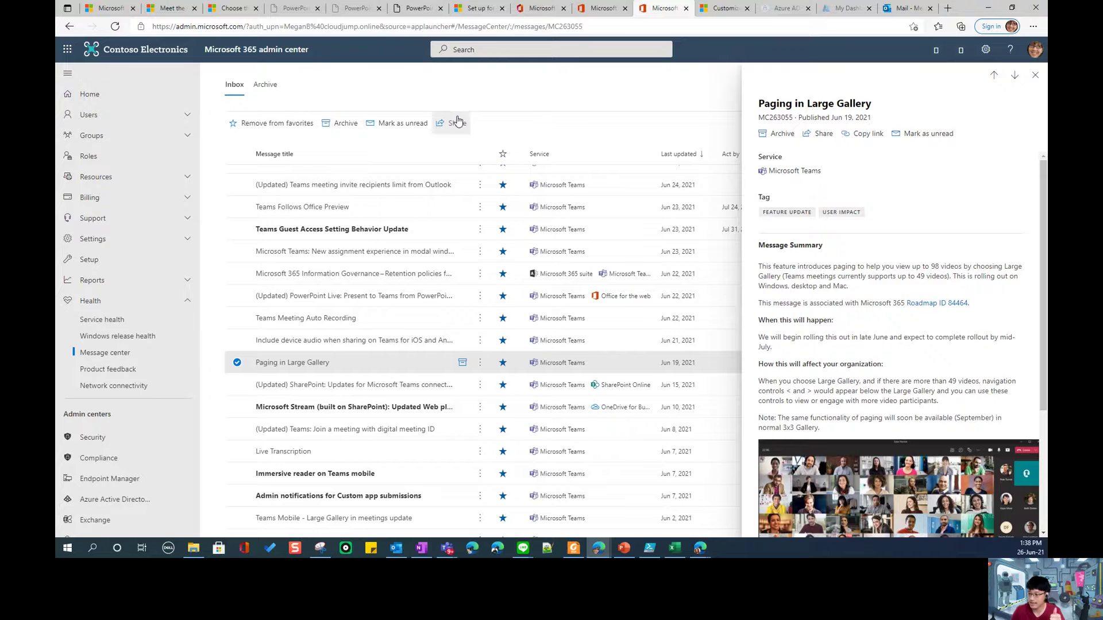
{"action": "scroll", "coordinate": [794, 280], "scroll_direction": "down", "scroll_amount": 3}
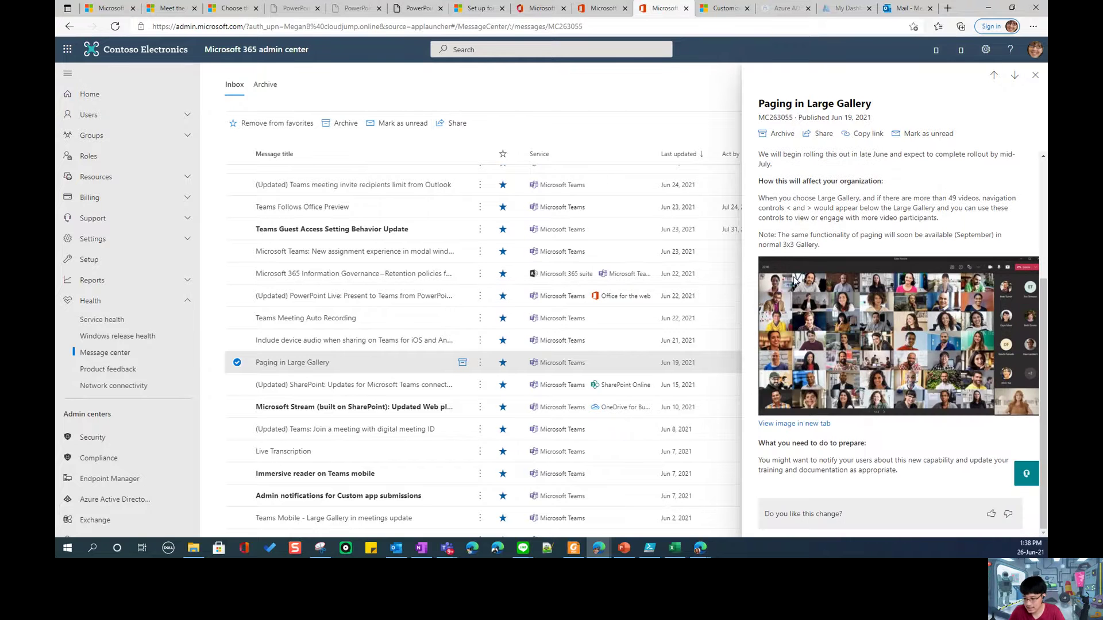
{"action": "right_click", "coordinate": [818, 426]}
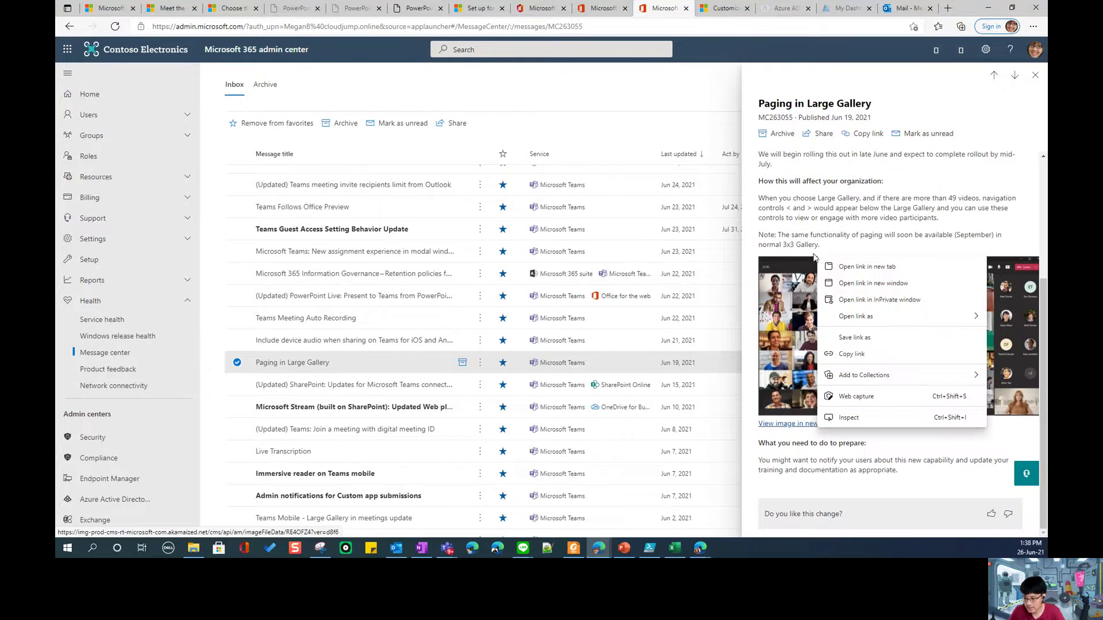
{"action": "left_click", "coordinate": [864, 266]}
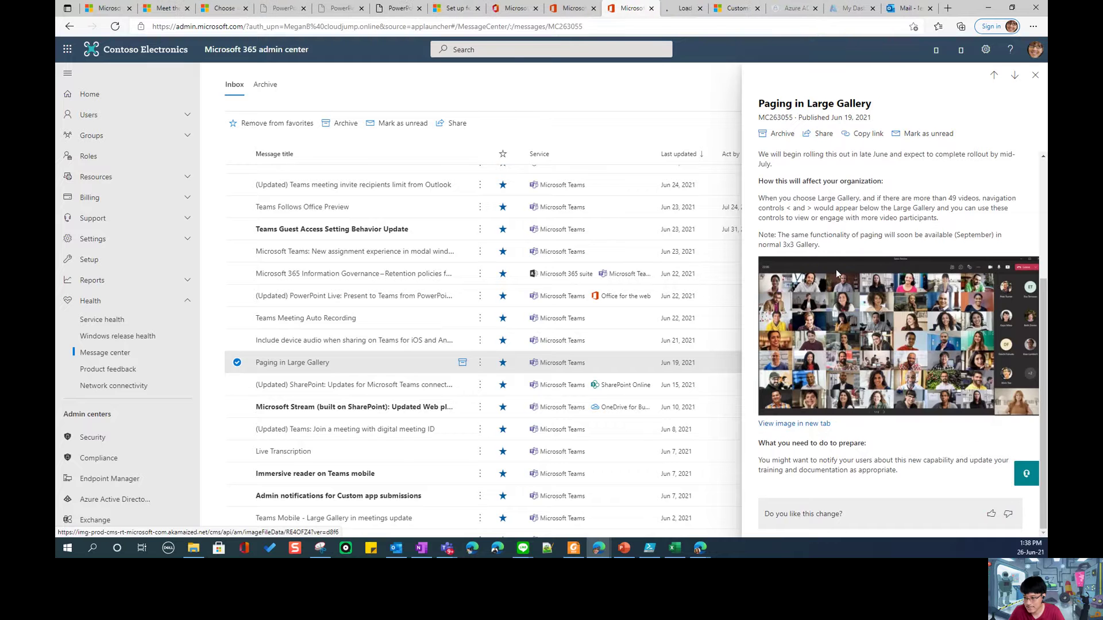
{"action": "left_click", "coordinate": [669, 8]}
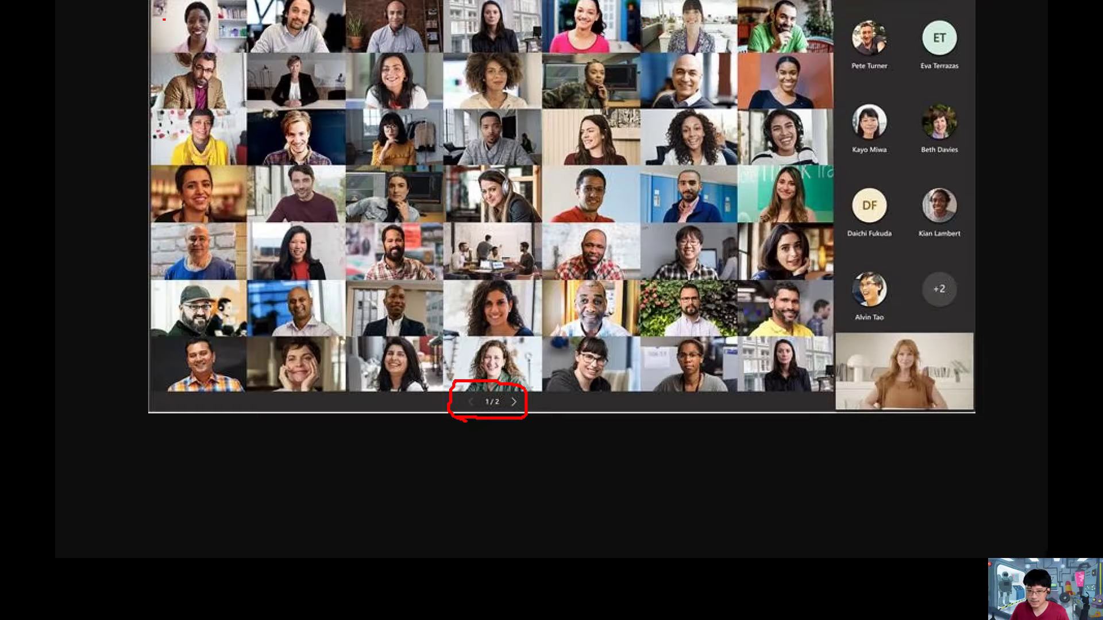
- Mark the video grid and the separate self-view tile in red on the enlarged screenshot, then close the image and its message
{"action": "mouse_move", "coordinate": [153, 3]}
{"action": "left_mouse_down"}
{"action": "mouse_move", "coordinate": [109, 183]}
{"action": "mouse_move", "coordinate": [453, 385]}
{"action": "mouse_move", "coordinate": [808, 286]}
{"action": "mouse_move", "coordinate": [603, 4]}
{"action": "mouse_move", "coordinate": [125, 15]}
{"action": "left_mouse_up"}
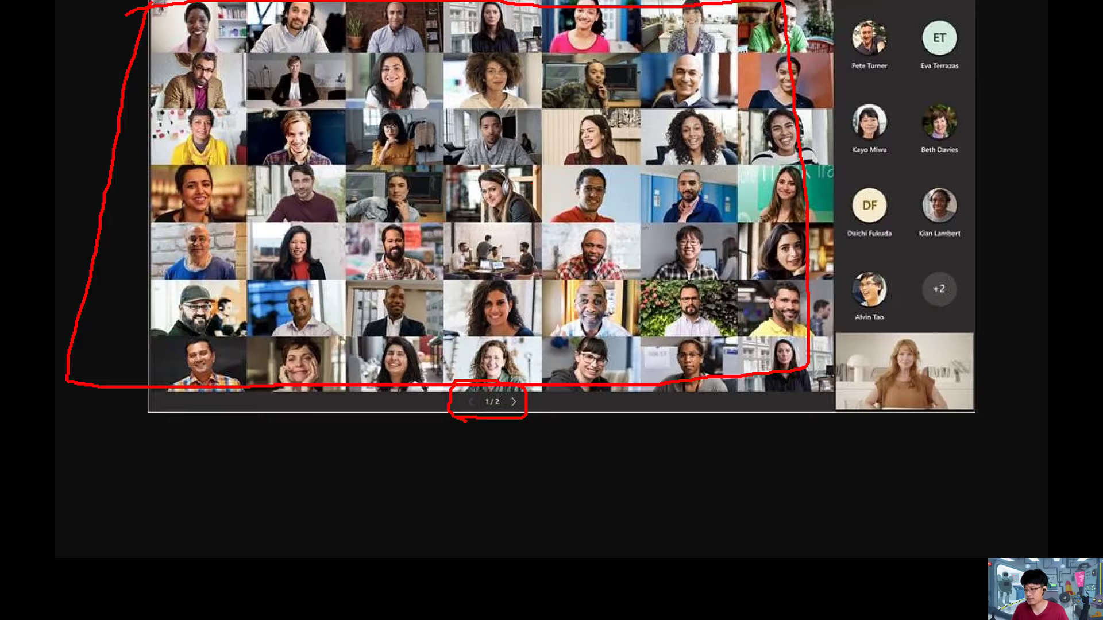
{"action": "left_click_drag", "start_coordinate": [957, 343], "coordinate": [957, 391]}
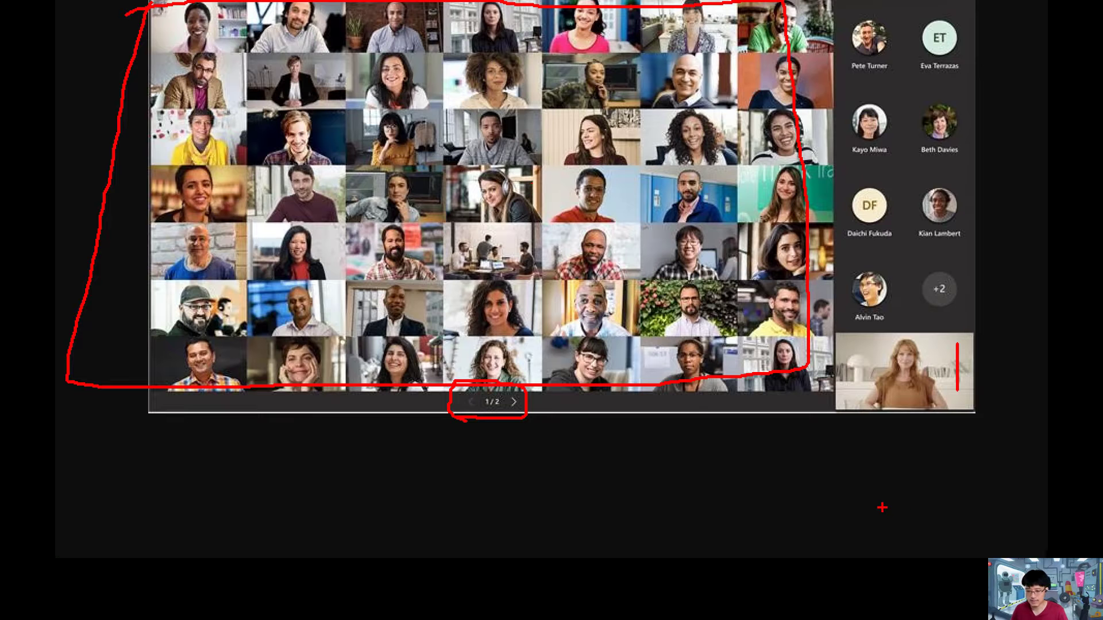
{"action": "key", "text": "Escape"}
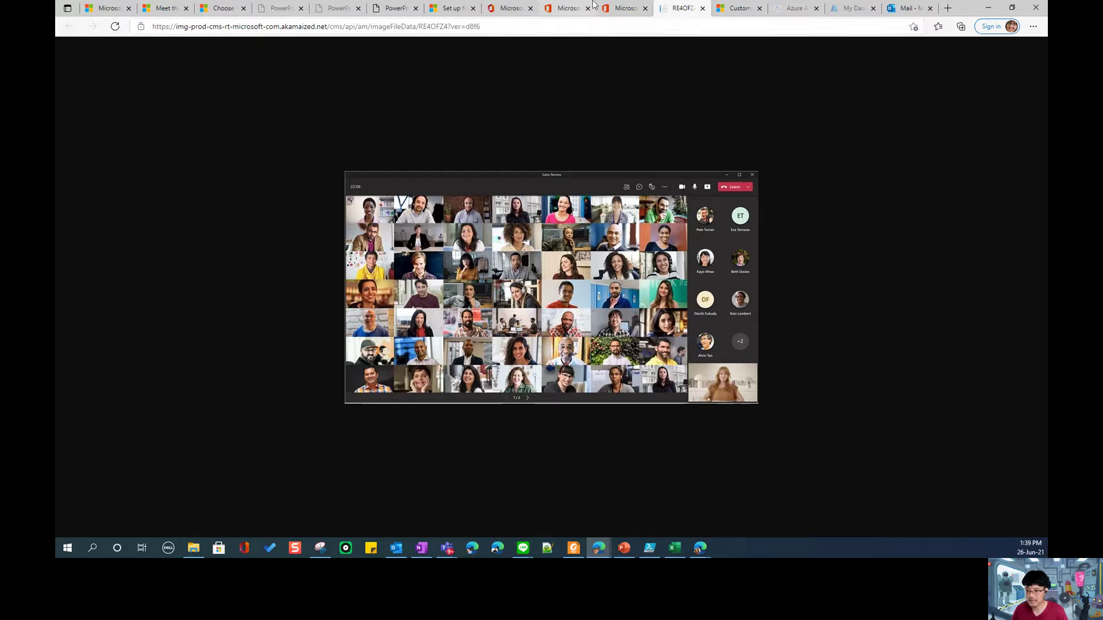
{"action": "left_click", "coordinate": [702, 9]}
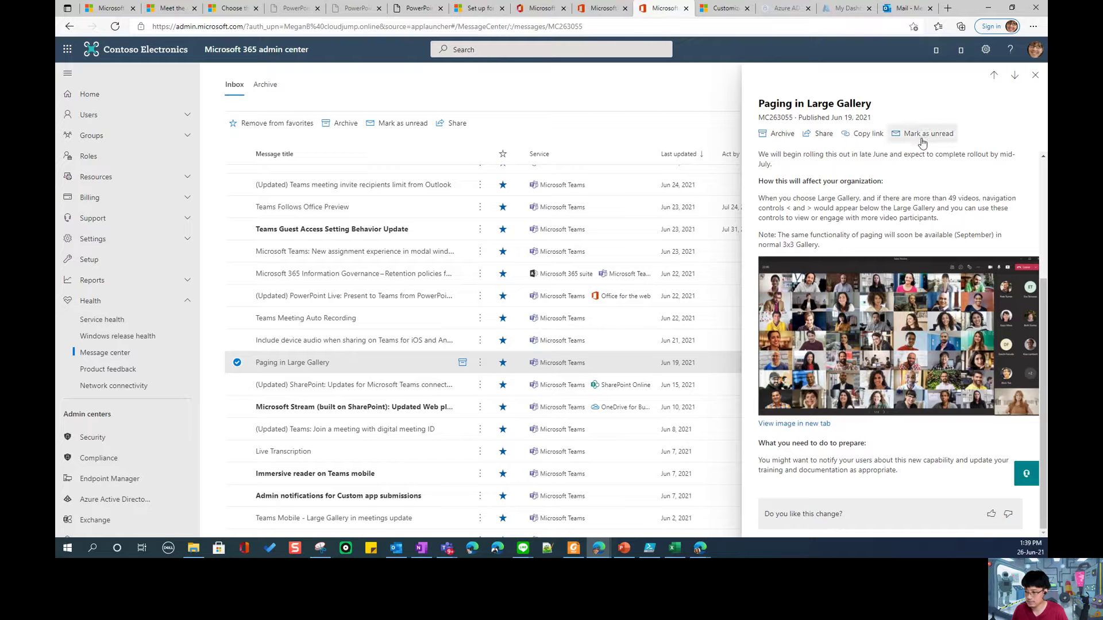
{"action": "left_click", "coordinate": [1035, 76]}
- Skim the "(Updated) SharePoint: Updates for Microsoft Teams connected team sites" message and close it
{"action": "left_click", "coordinate": [338, 387]}
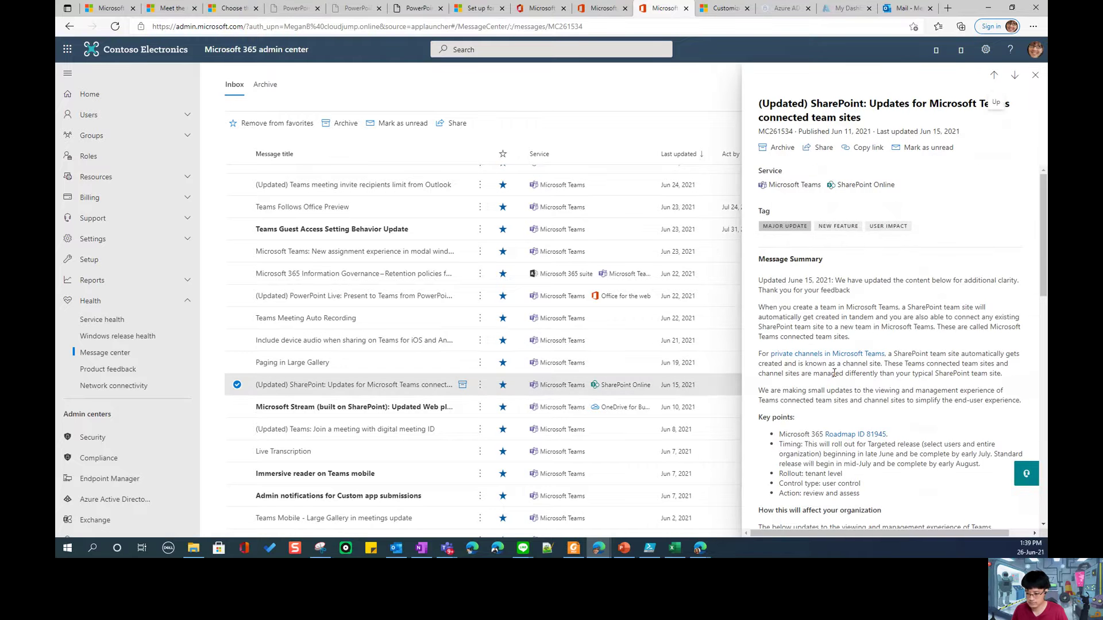
{"action": "scroll", "coordinate": [859, 349], "scroll_direction": "down", "scroll_amount": 5}
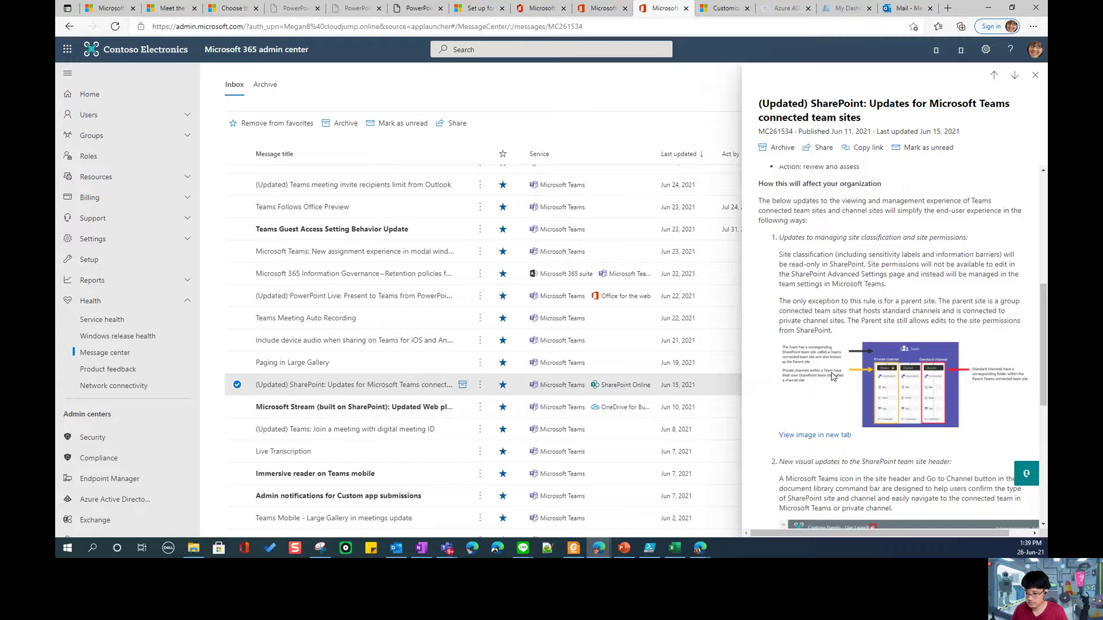
{"action": "left_click", "coordinate": [1035, 76]}
- Read the summary and key points of the "(Updated) Teams: Join a meeting with digital meeting ID" message
{"action": "scroll", "coordinate": [432, 314], "scroll_direction": "down", "scroll_amount": 1}
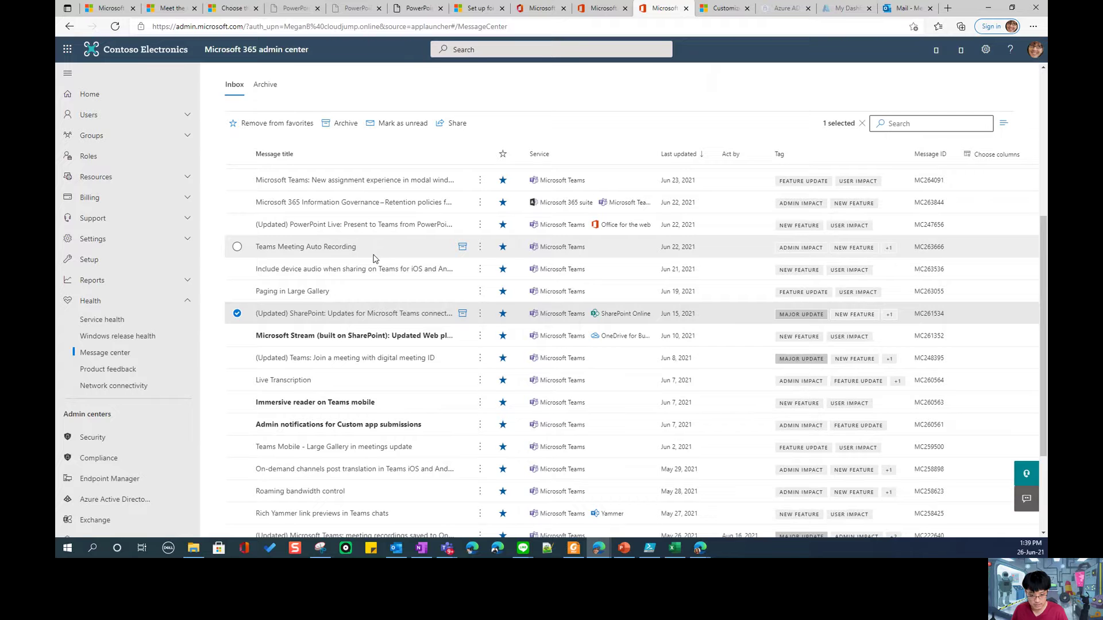
{"action": "scroll", "coordinate": [374, 259], "scroll_direction": "down", "scroll_amount": 1}
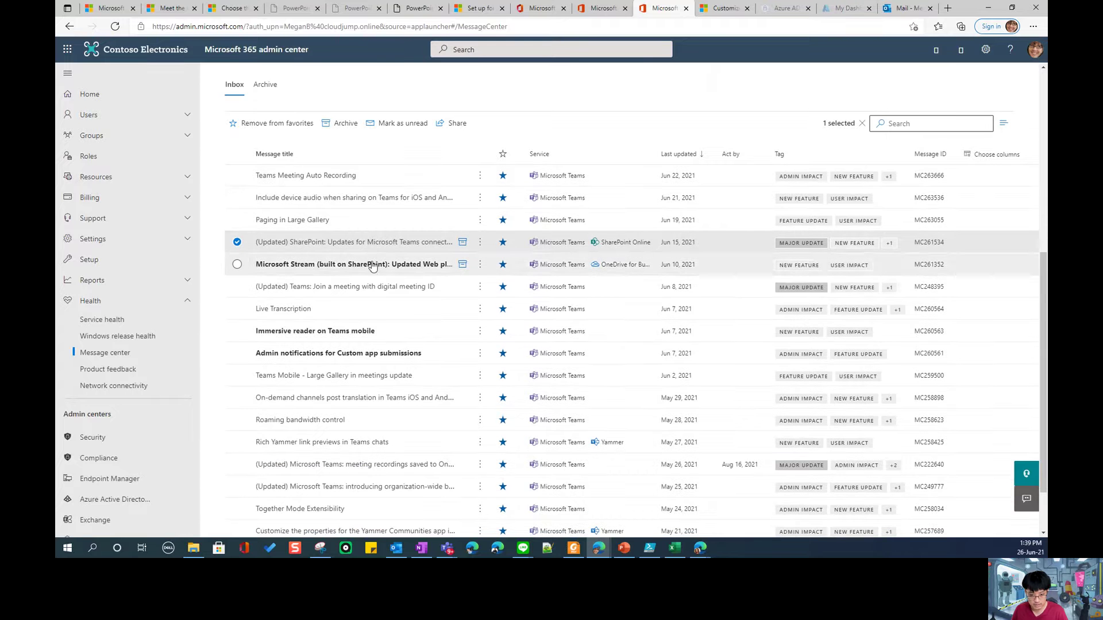
{"action": "left_click", "coordinate": [366, 289]}
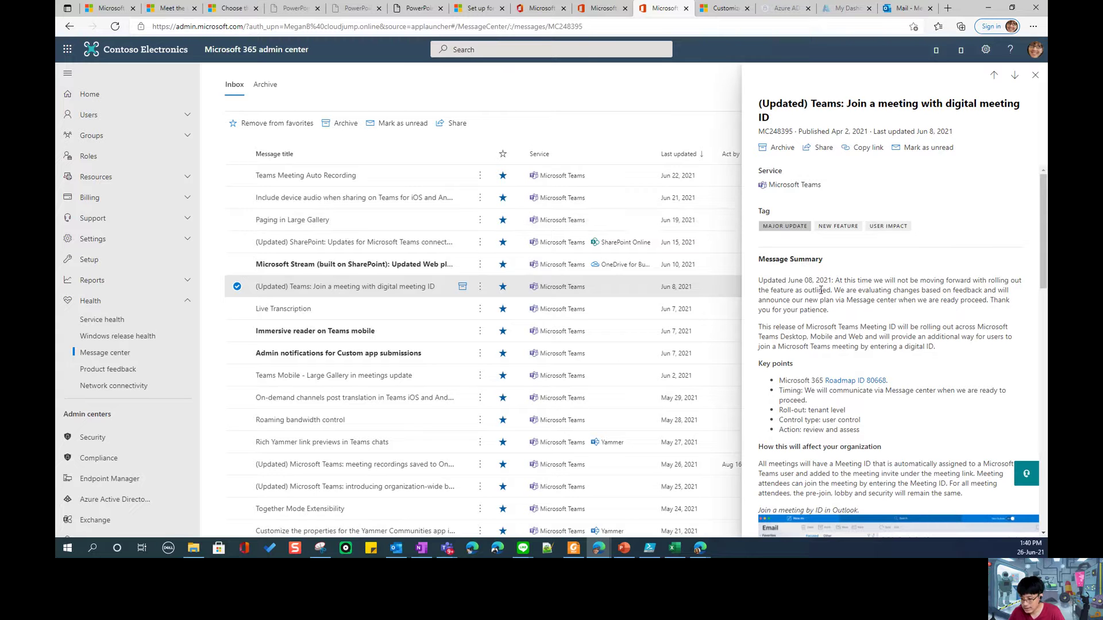
{"action": "scroll", "coordinate": [820, 290], "scroll_direction": "down", "scroll_amount": 3}
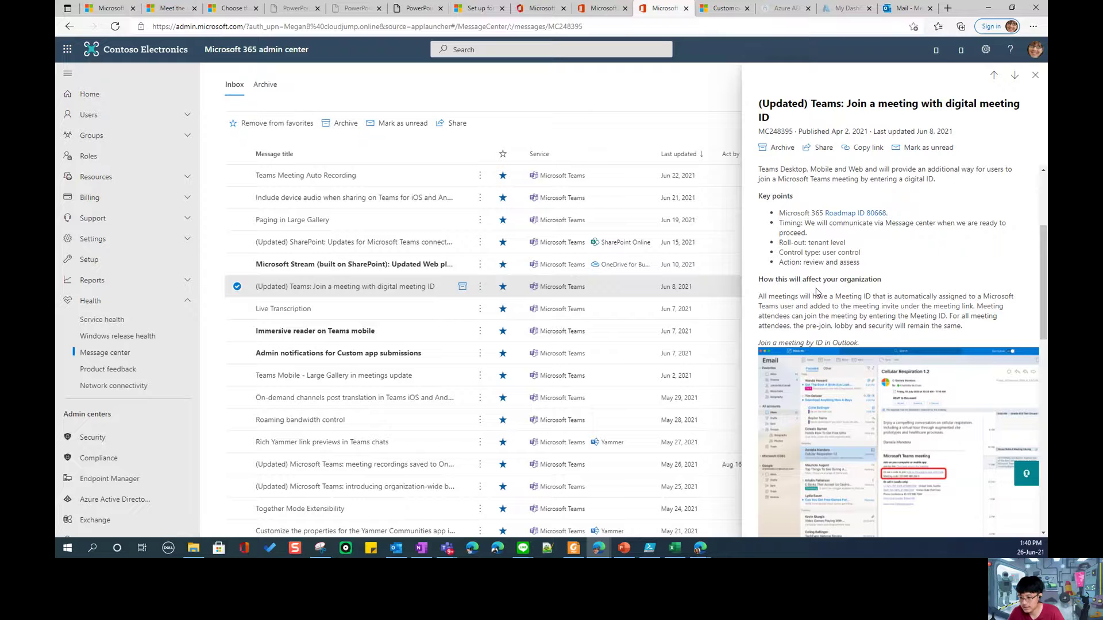
{"action": "scroll", "coordinate": [817, 291], "scroll_direction": "up", "scroll_amount": 2}
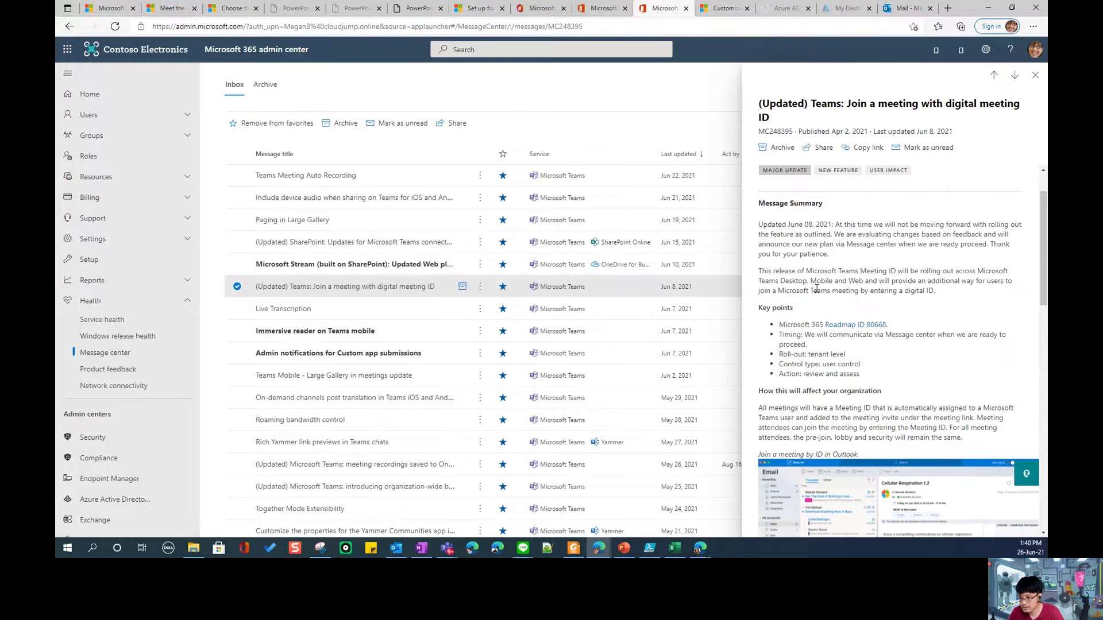
- Open the "Join a meeting by ID in Outlook" screenshot in a new tab and view the meeting code in the invite
{"action": "scroll", "coordinate": [816, 290], "scroll_direction": "down", "scroll_amount": 5}
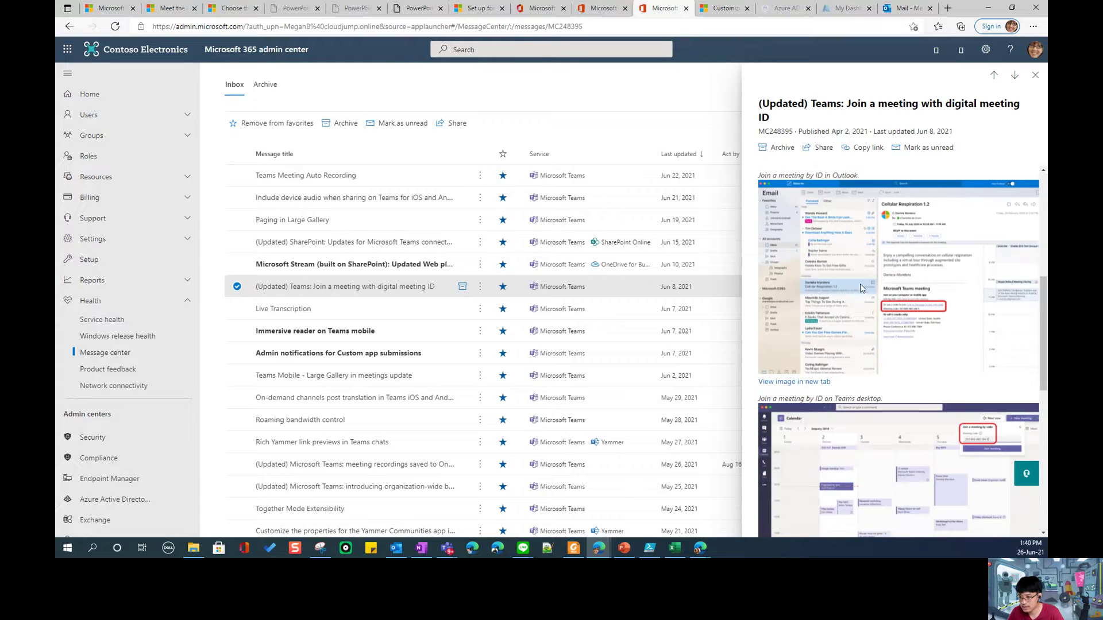
{"action": "scroll", "coordinate": [861, 288], "scroll_direction": "up", "scroll_amount": 2}
{"action": "right_click", "coordinate": [820, 382]}
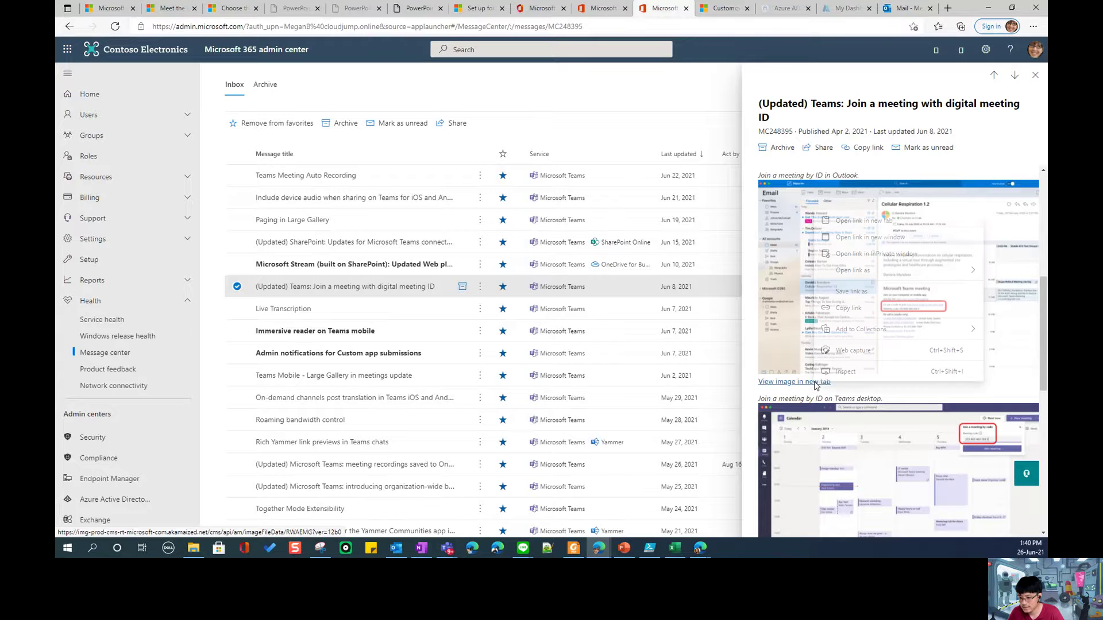
{"action": "left_click", "coordinate": [845, 220]}
{"action": "left_click", "coordinate": [673, 9]}
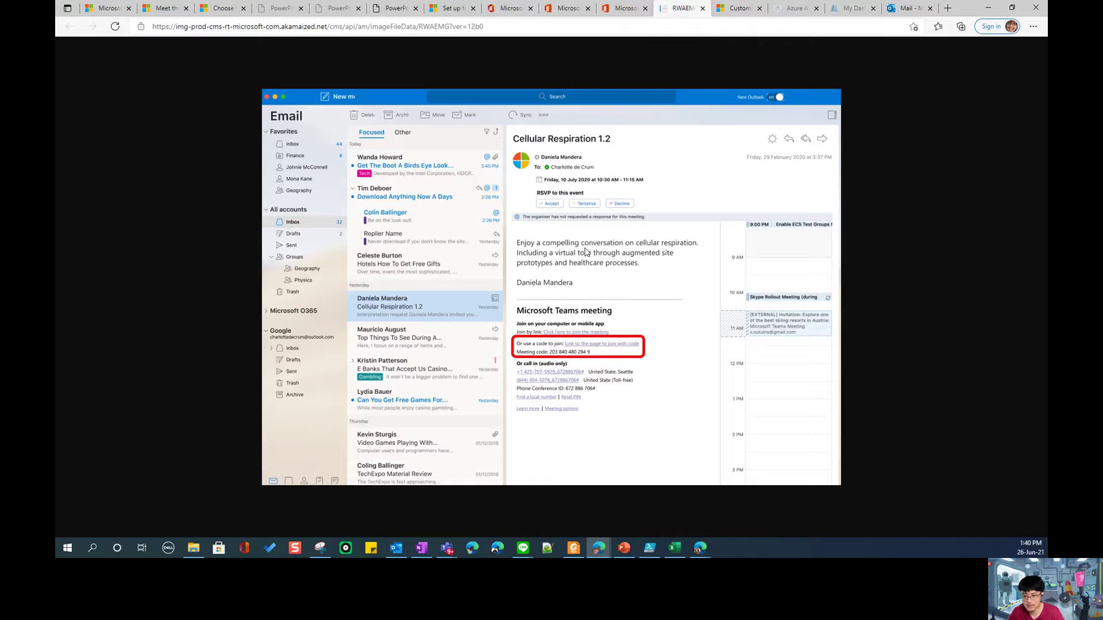
- View the message's "Join a meeting by ID on Teams desktop" screenshot in a new tab, then return to the message
{"action": "left_click", "coordinate": [623, 8]}
{"action": "scroll", "coordinate": [845, 331], "scroll_direction": "down", "scroll_amount": 1}
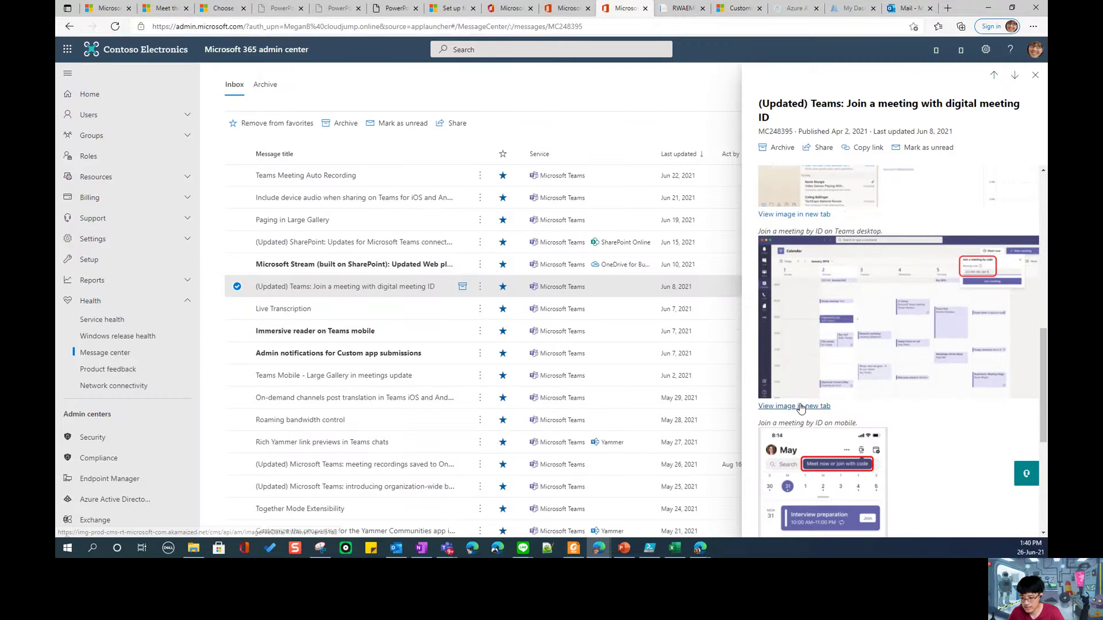
{"action": "right_click", "coordinate": [799, 406]}
{"action": "left_click", "coordinate": [822, 244]}
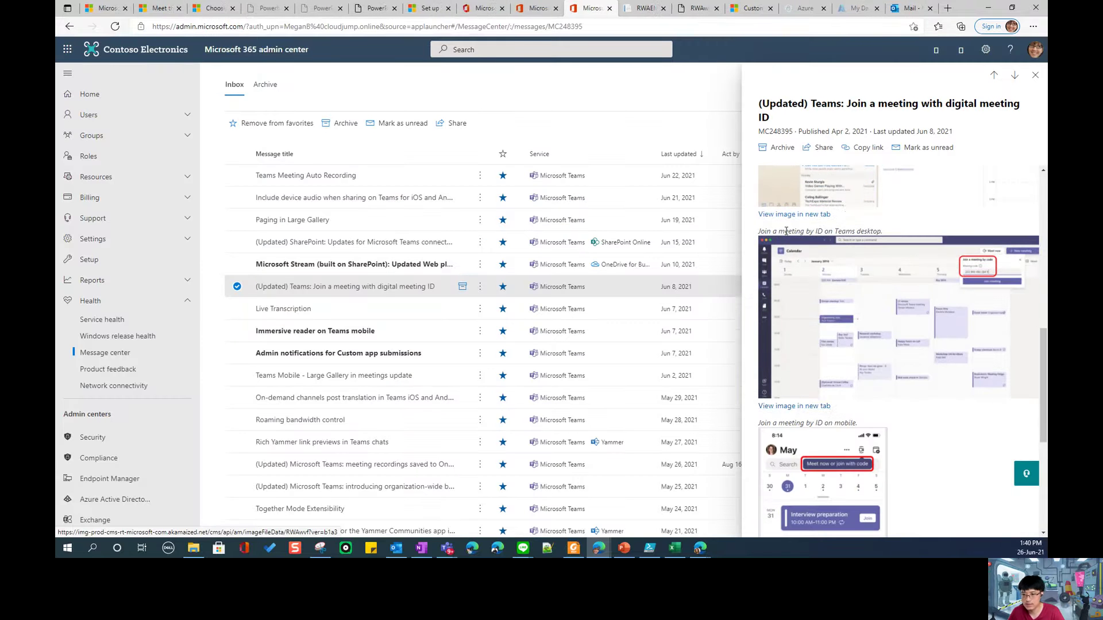
{"action": "left_click", "coordinate": [682, 9]}
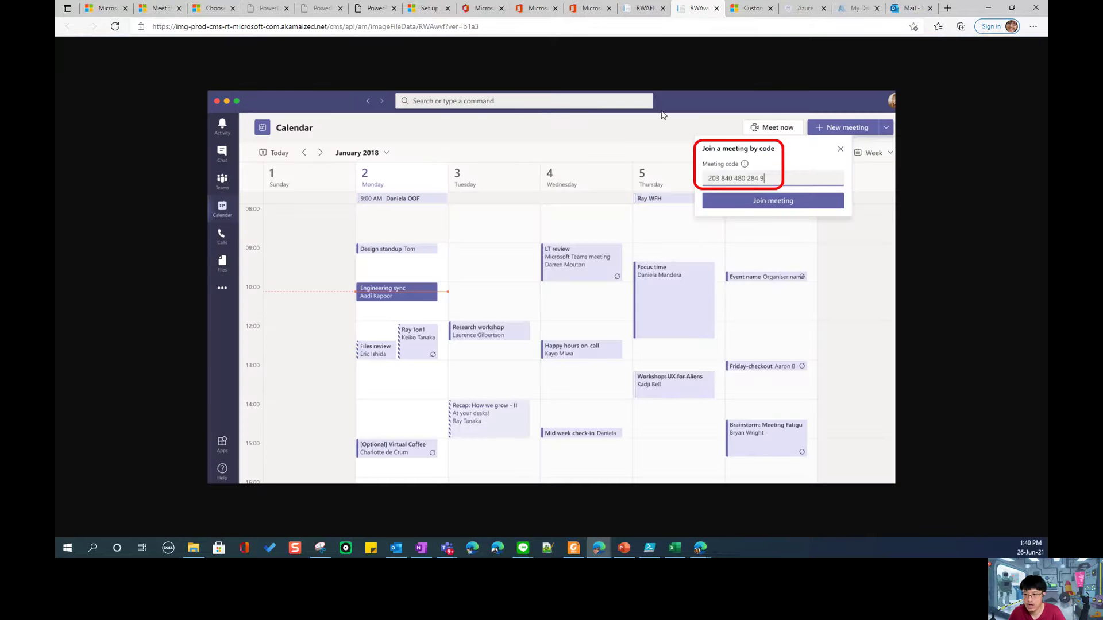
{"action": "left_click", "coordinate": [574, 12]}
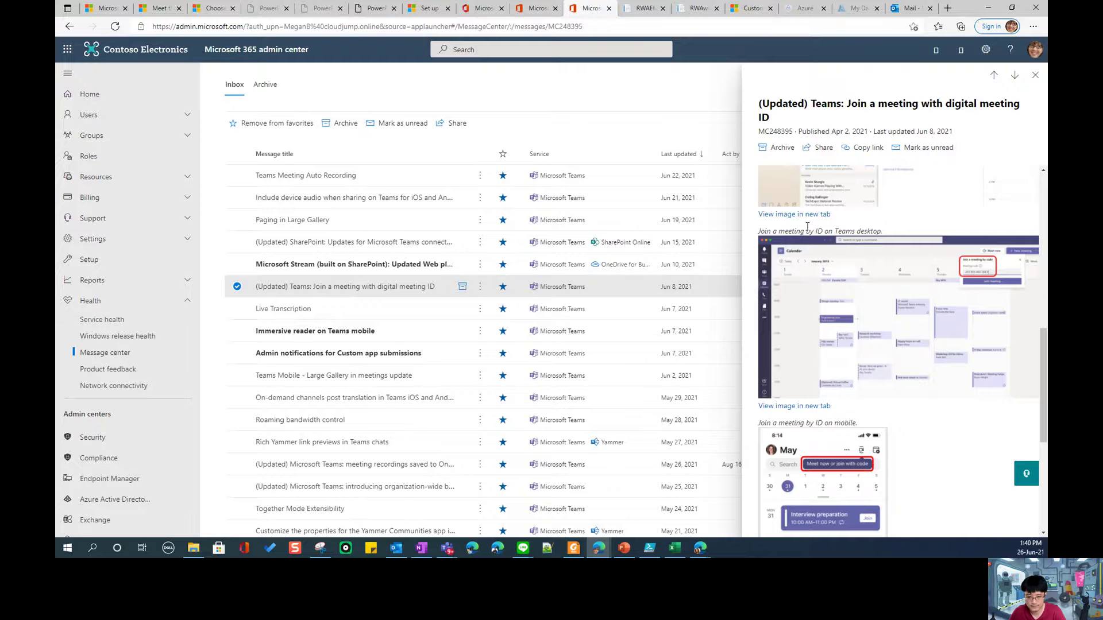
- Skim the "Immersive reader on Teams mobile" message, closing both meeting ID image tabs and then the message
{"action": "left_click", "coordinate": [364, 335]}
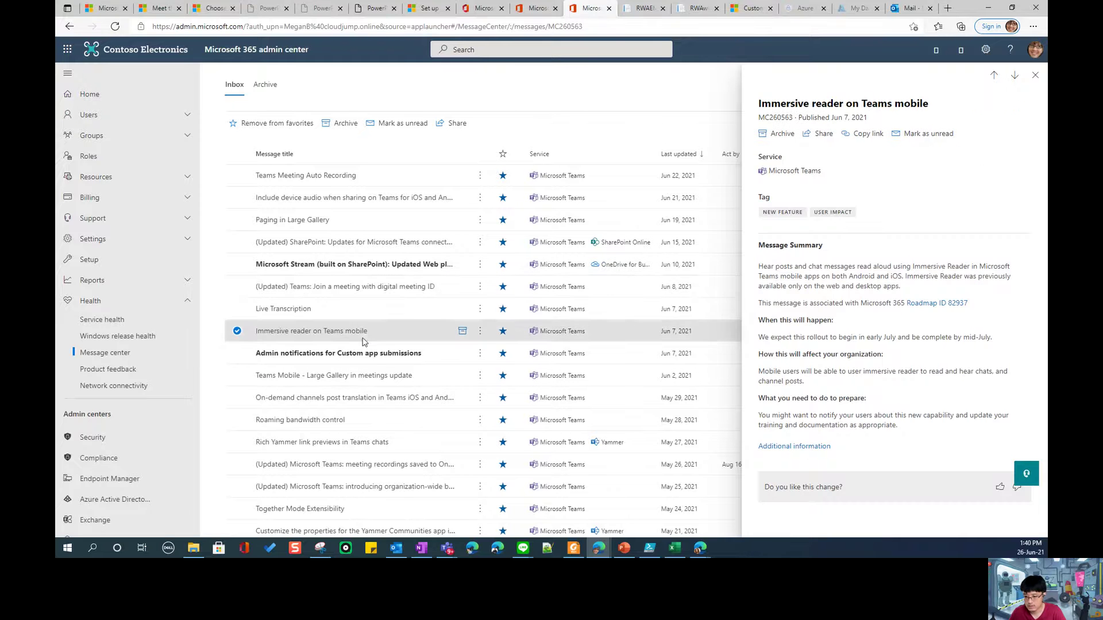
{"action": "left_click", "coordinate": [658, 11]}
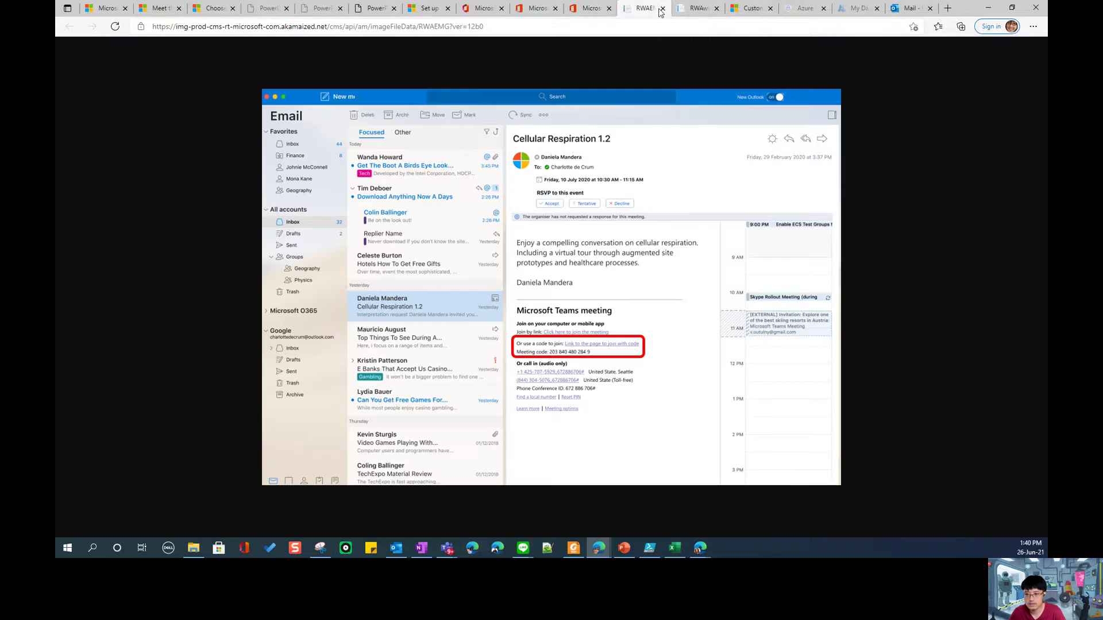
{"action": "left_click", "coordinate": [662, 8]}
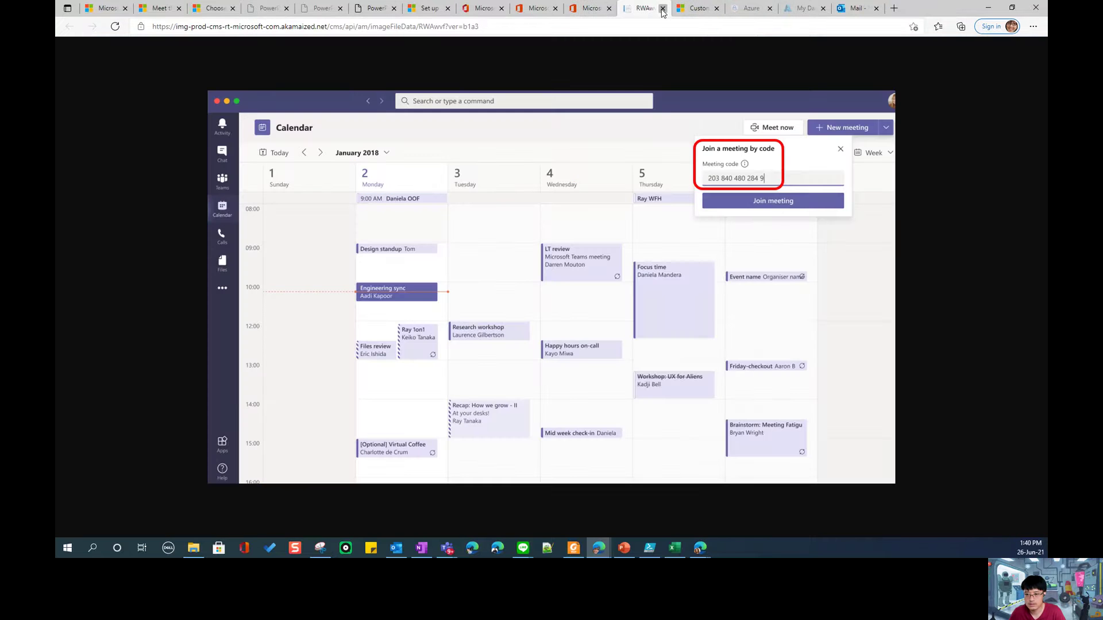
{"action": "left_click", "coordinate": [663, 8]}
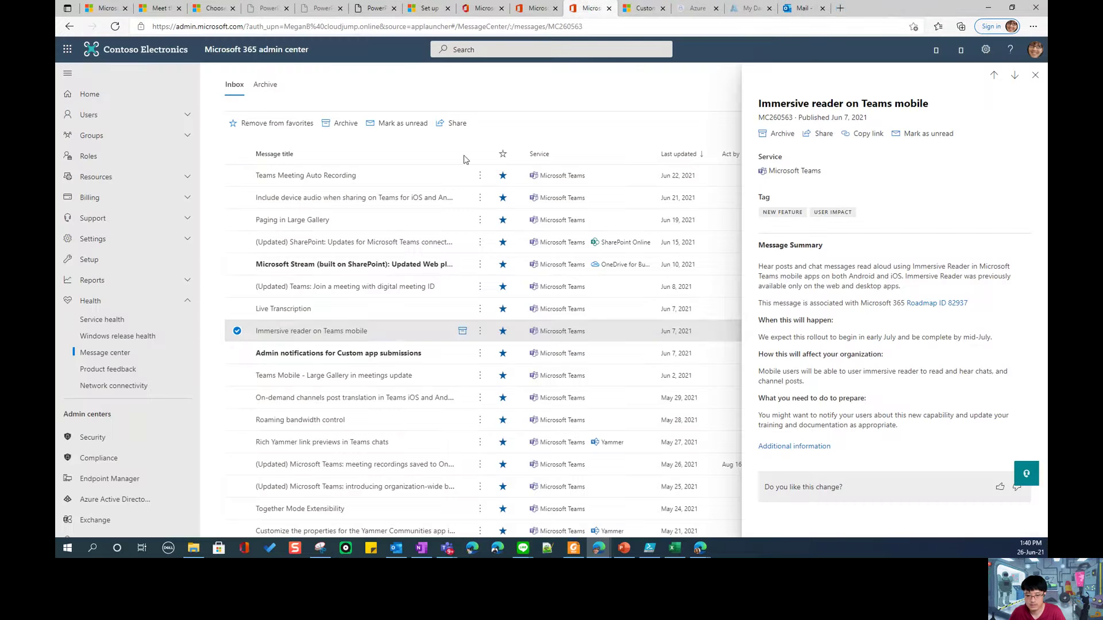
{"action": "left_click", "coordinate": [237, 333]}
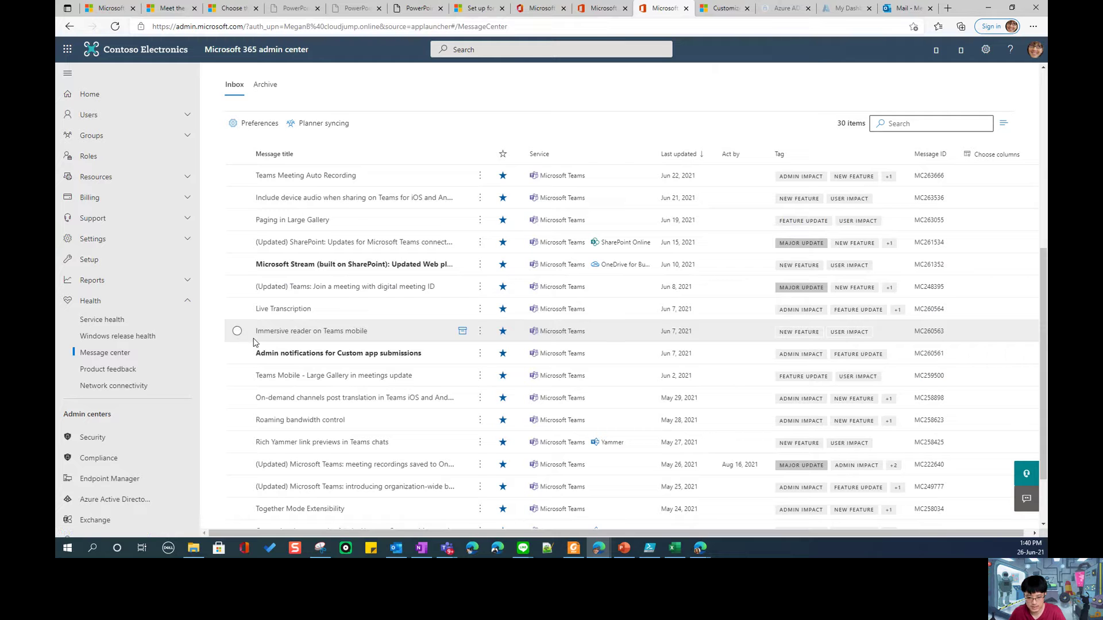
- Read the "Teams Mobile - Large Gallery in meetings update" message, including its device compatibility notes and phone screenshot, then close it
{"action": "scroll", "coordinate": [254, 342], "scroll_direction": "down", "scroll_amount": 2}
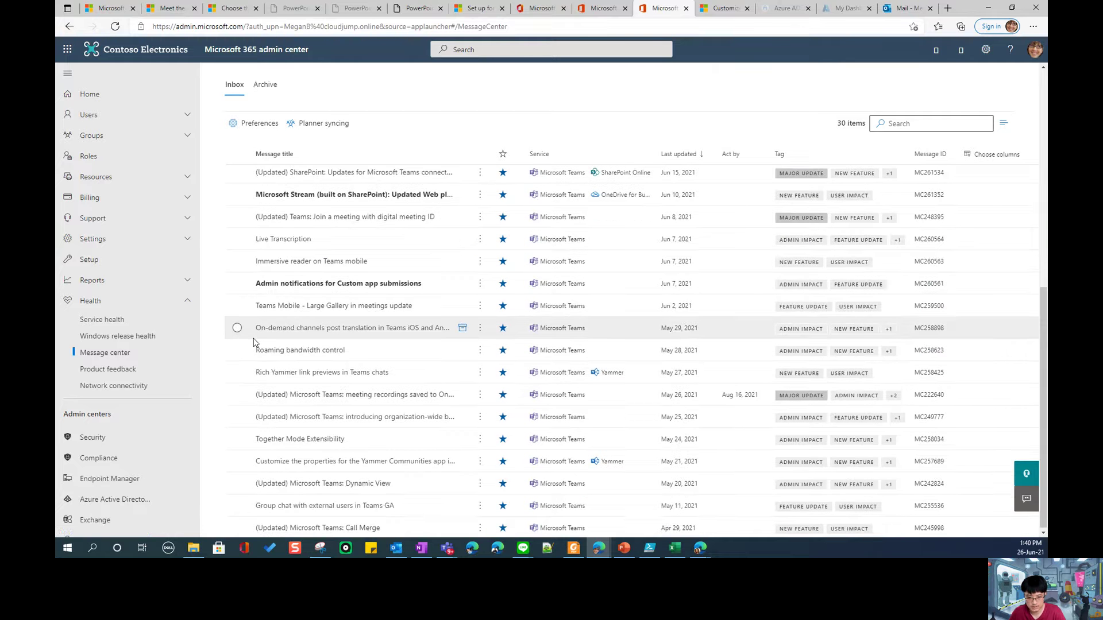
{"action": "left_click", "coordinate": [312, 306]}
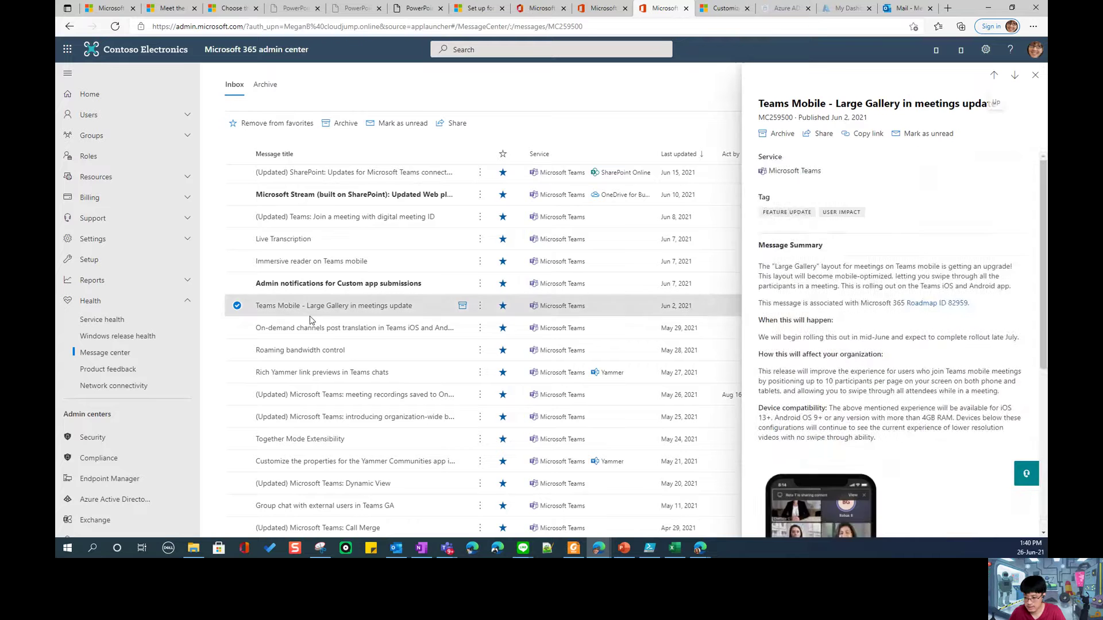
{"action": "scroll", "coordinate": [874, 356], "scroll_direction": "down", "scroll_amount": 5}
{"action": "scroll", "coordinate": [875, 357], "scroll_direction": "up", "scroll_amount": 3}
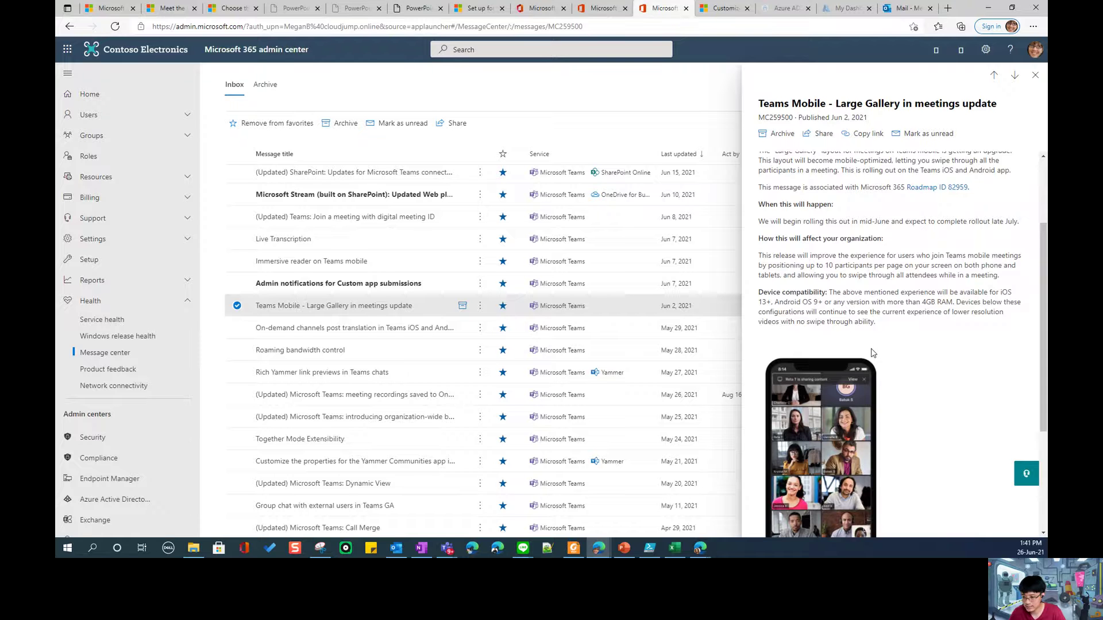
{"action": "scroll", "coordinate": [871, 353], "scroll_direction": "up", "scroll_amount": 2}
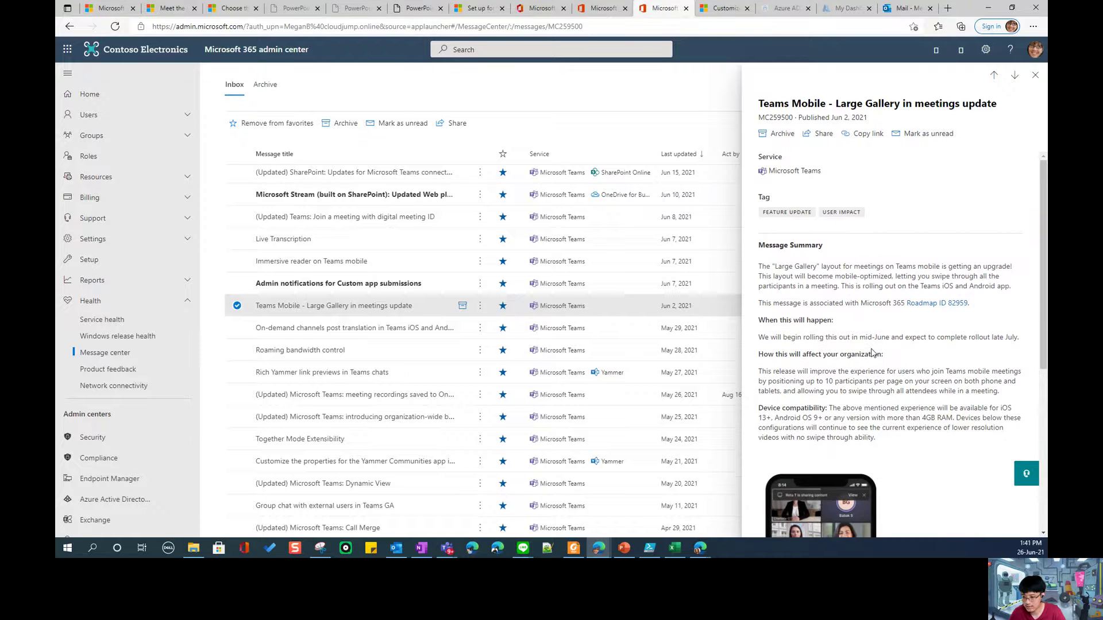
{"action": "scroll", "coordinate": [871, 352], "scroll_direction": "down", "scroll_amount": 5}
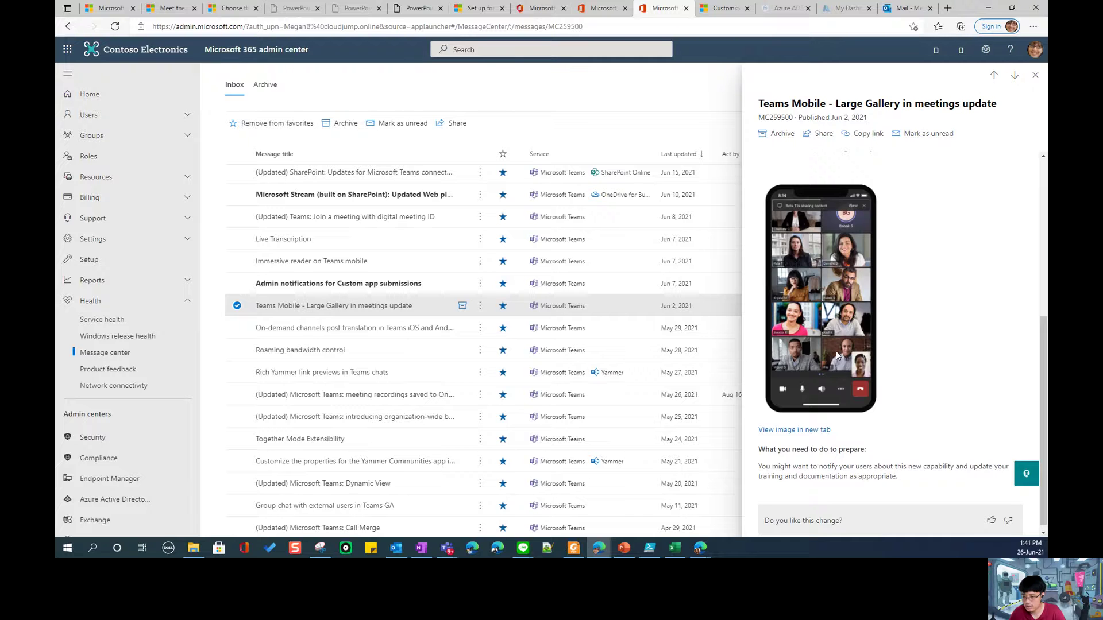
{"action": "scroll", "coordinate": [836, 350], "scroll_direction": "up", "scroll_amount": 3}
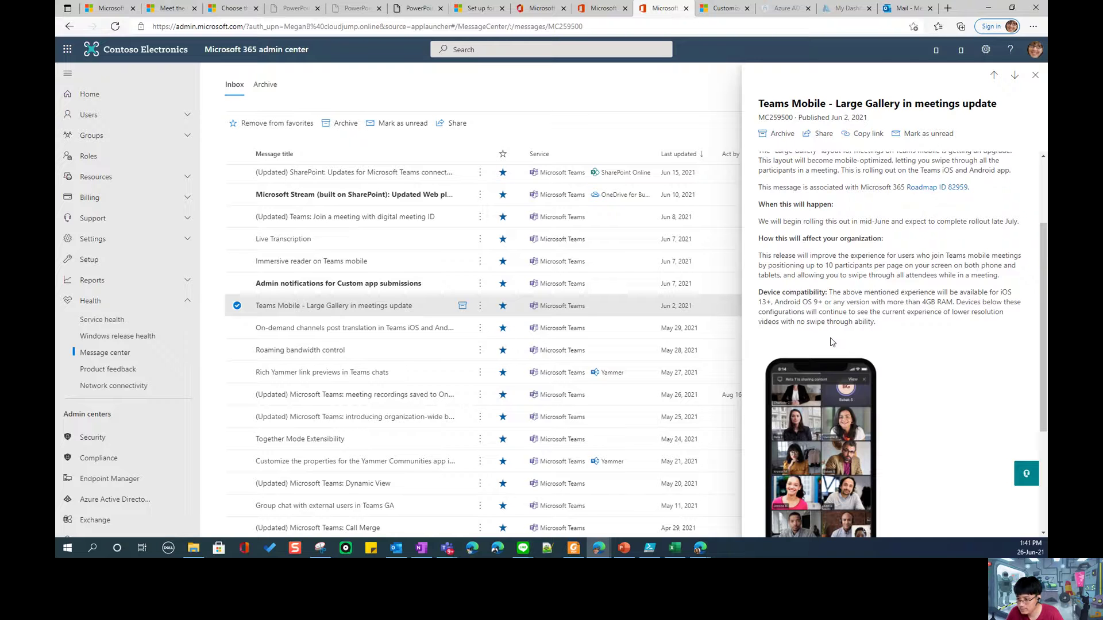
{"action": "scroll", "coordinate": [831, 342], "scroll_direction": "down", "scroll_amount": 2}
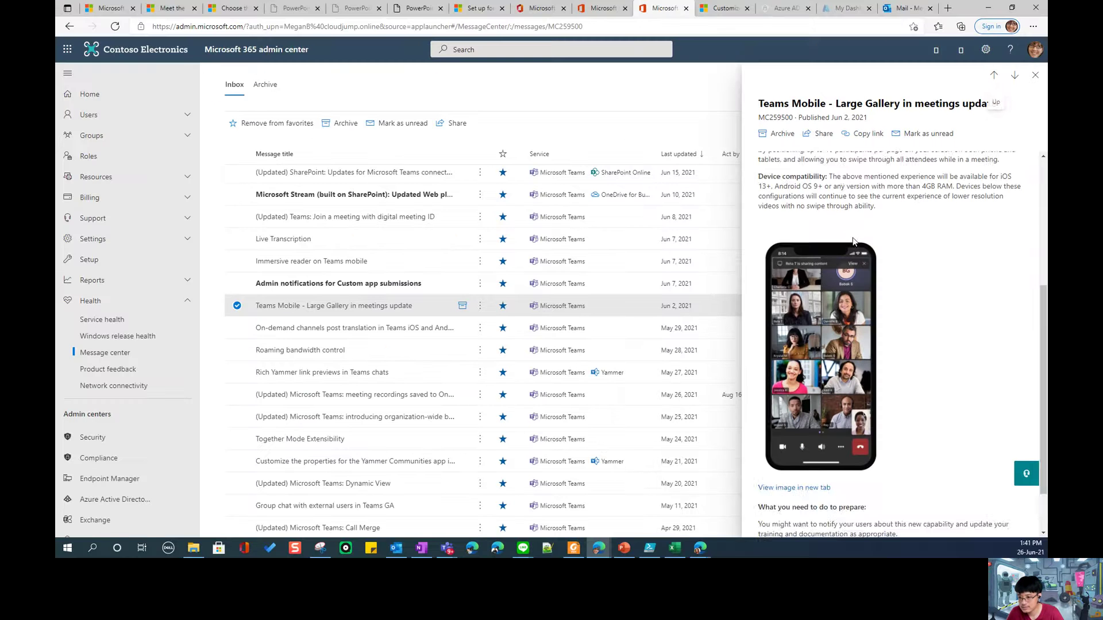
{"action": "scroll", "coordinate": [843, 241], "scroll_direction": "up", "scroll_amount": 1}
{"action": "scroll", "coordinate": [843, 242], "scroll_direction": "up", "scroll_amount": 1}
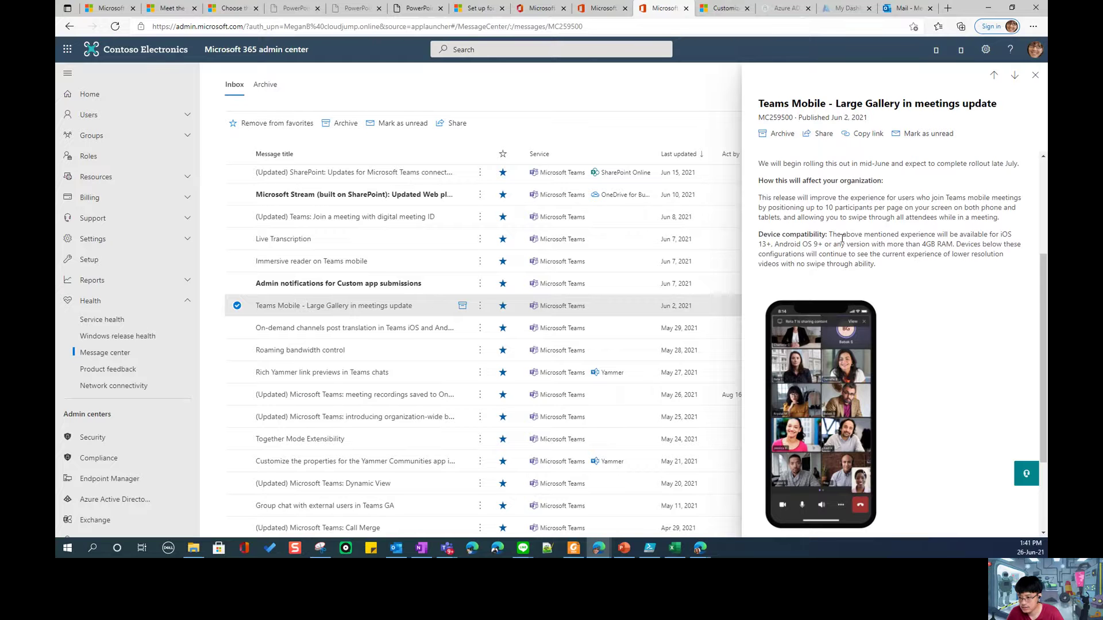
{"action": "scroll", "coordinate": [842, 239], "scroll_direction": "down", "scroll_amount": 3}
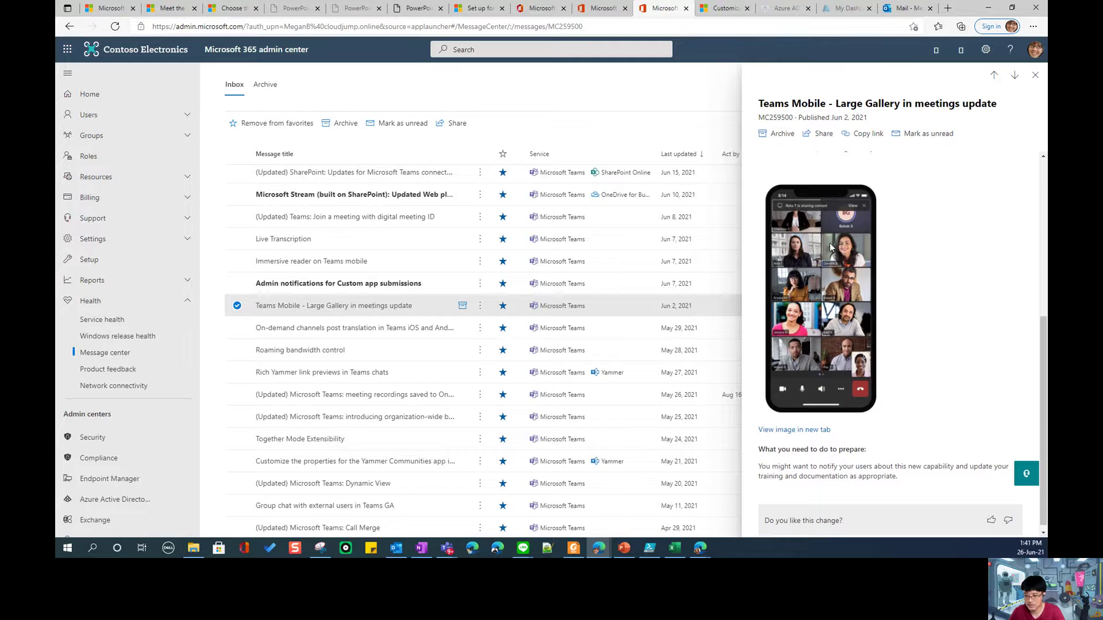
{"action": "scroll", "coordinate": [831, 247], "scroll_direction": "up", "scroll_amount": 4}
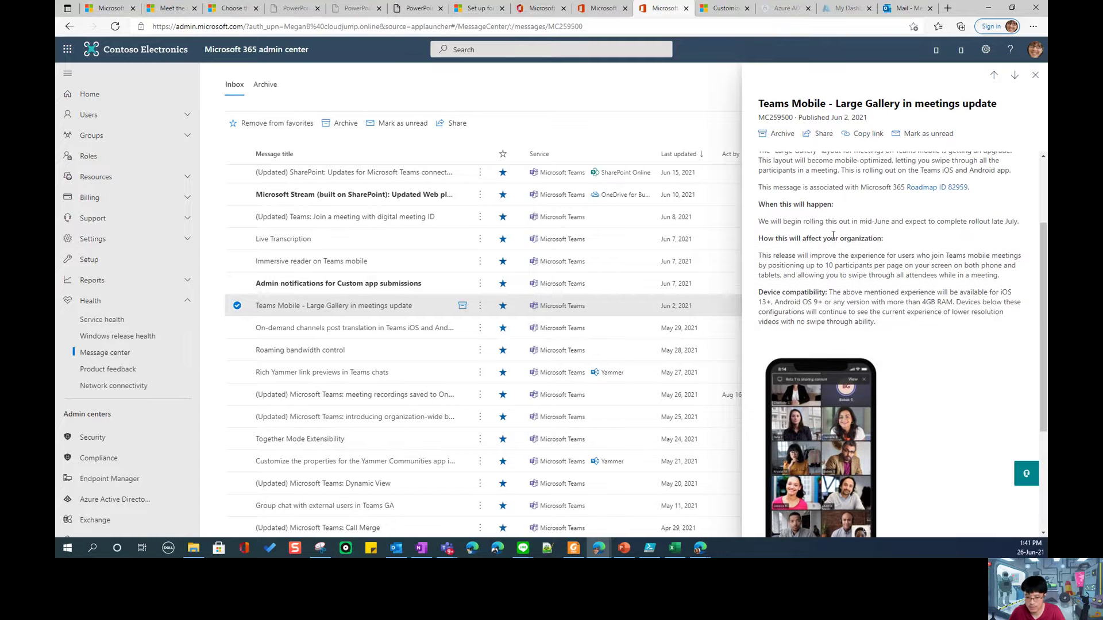
{"action": "left_click", "coordinate": [1036, 75]}
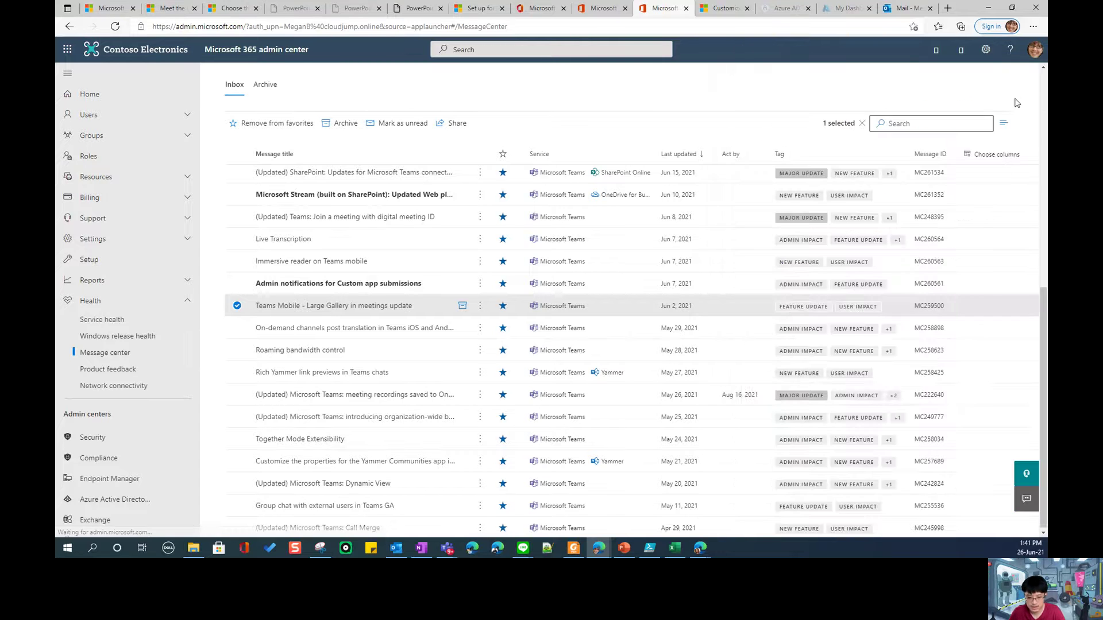
- Open the "(Updated) Microsoft Teams: introducing organization-wide backgrounds (preview)" message and read its rollout and organization impact sections
{"action": "left_click", "coordinate": [352, 424]}
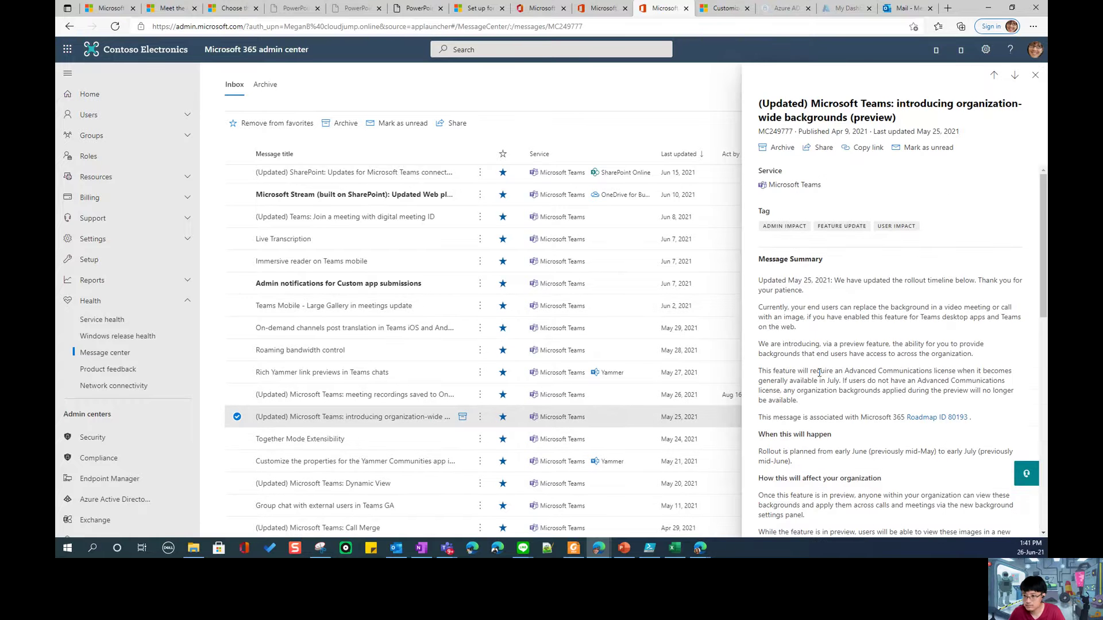
{"action": "scroll", "coordinate": [819, 373], "scroll_direction": "down", "scroll_amount": 10}
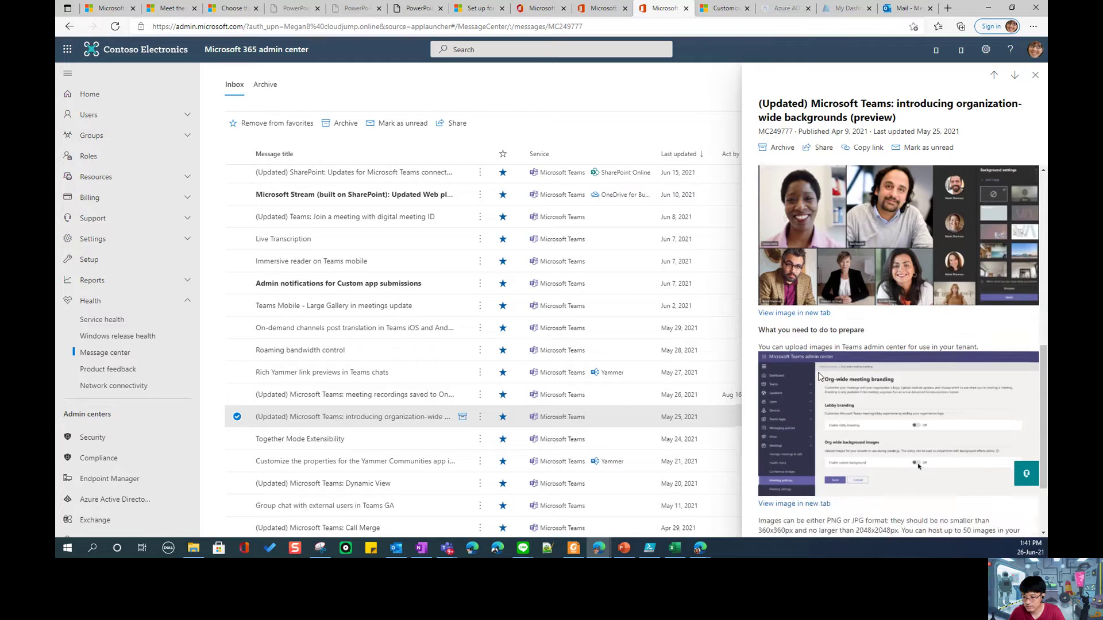
{"action": "scroll", "coordinate": [819, 376], "scroll_direction": "up", "scroll_amount": 3}
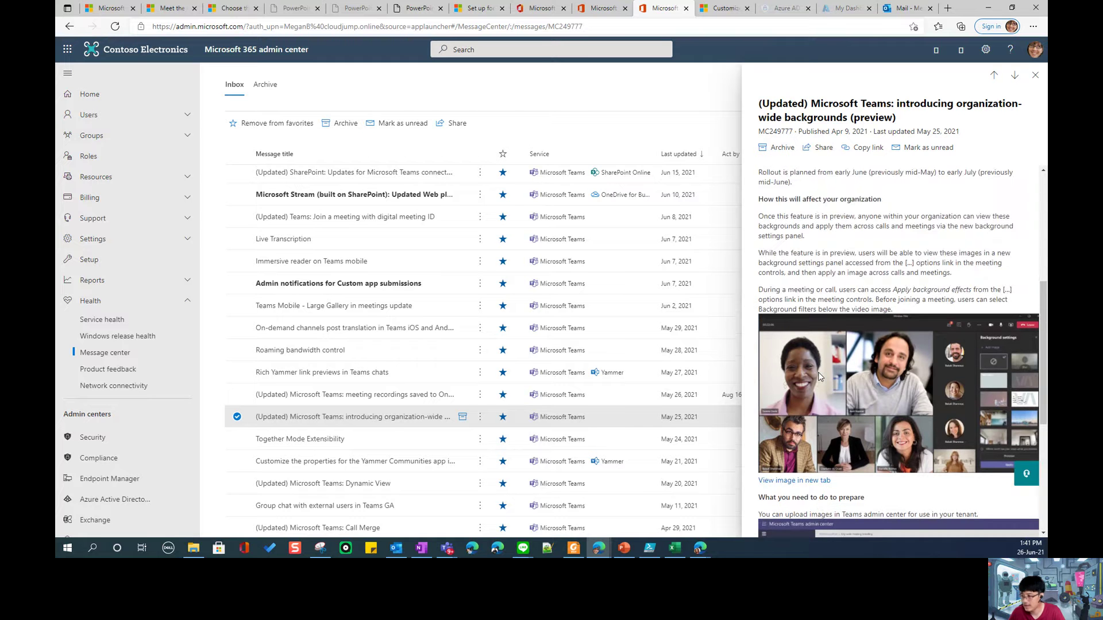
{"action": "scroll", "coordinate": [819, 376], "scroll_direction": "up", "scroll_amount": 1}
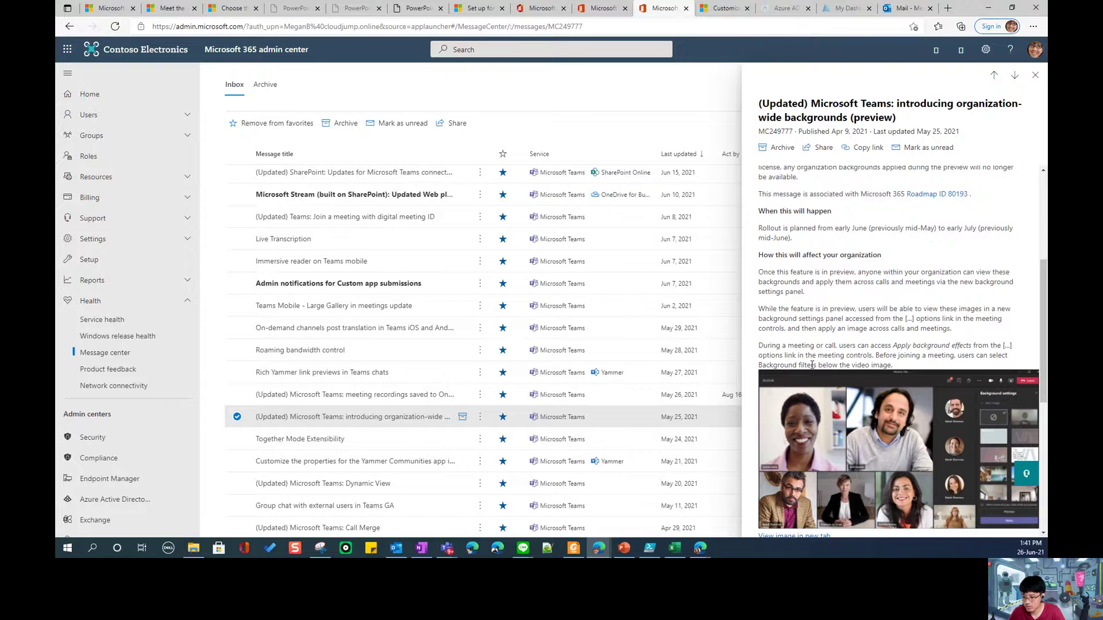
{"action": "scroll", "coordinate": [812, 365], "scroll_direction": "down", "scroll_amount": 3}
- Open the message's background settings and org-wide meeting branding screenshots in new tabs and view the background settings one
{"action": "right_click", "coordinate": [808, 369]}
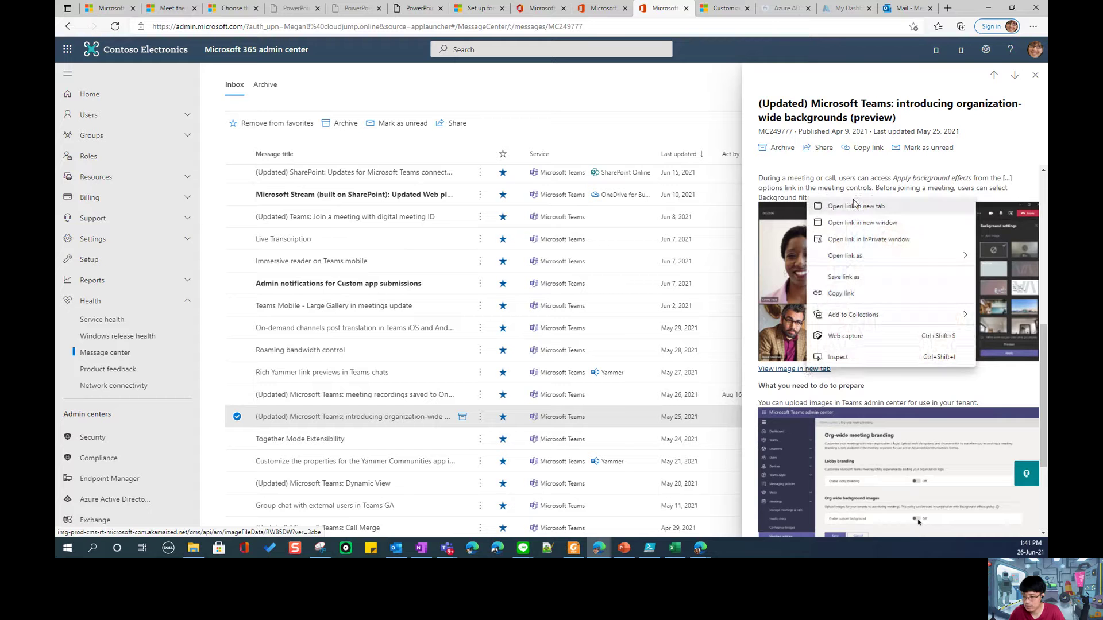
{"action": "left_click", "coordinate": [855, 205]}
{"action": "scroll", "coordinate": [804, 396], "scroll_direction": "down", "scroll_amount": 3}
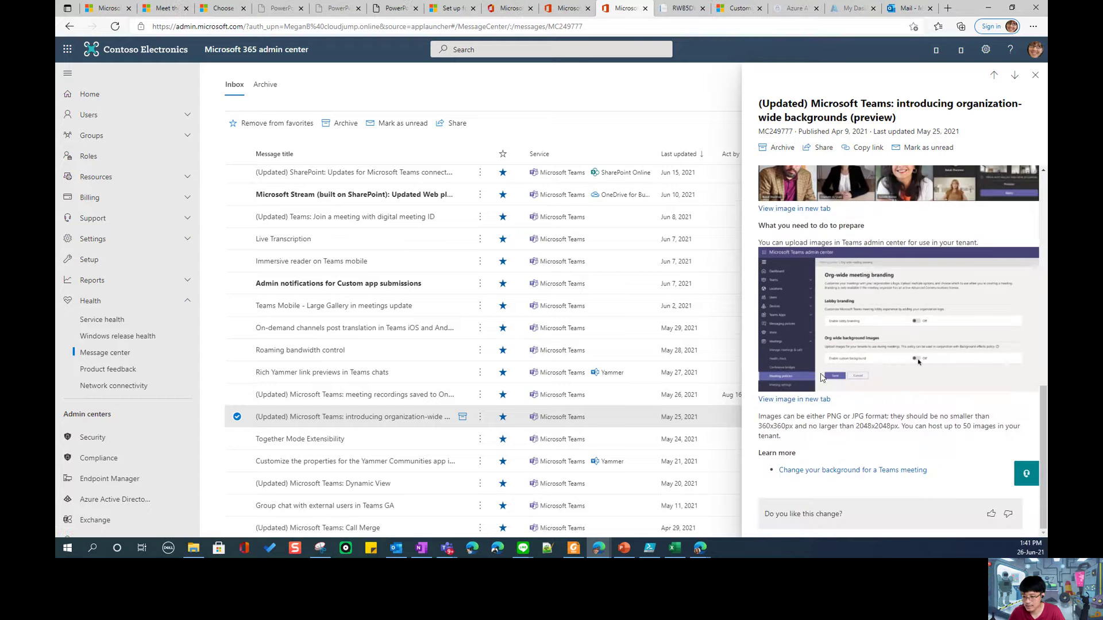
{"action": "right_click", "coordinate": [804, 401]}
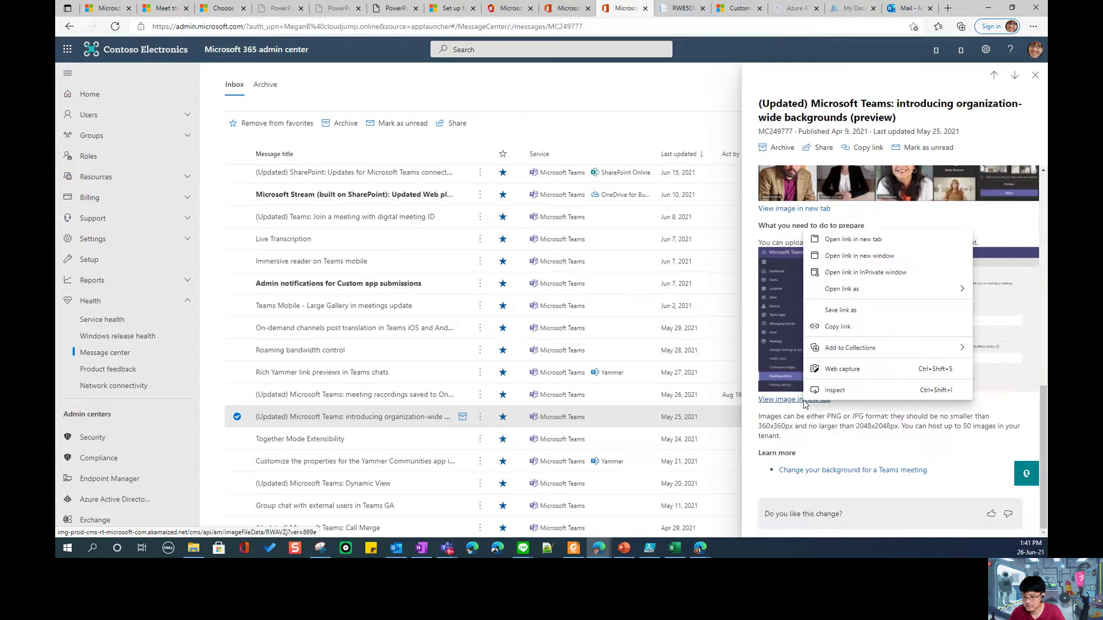
{"action": "left_click", "coordinate": [868, 241]}
{"action": "scroll", "coordinate": [869, 326], "scroll_direction": "up", "scroll_amount": 4}
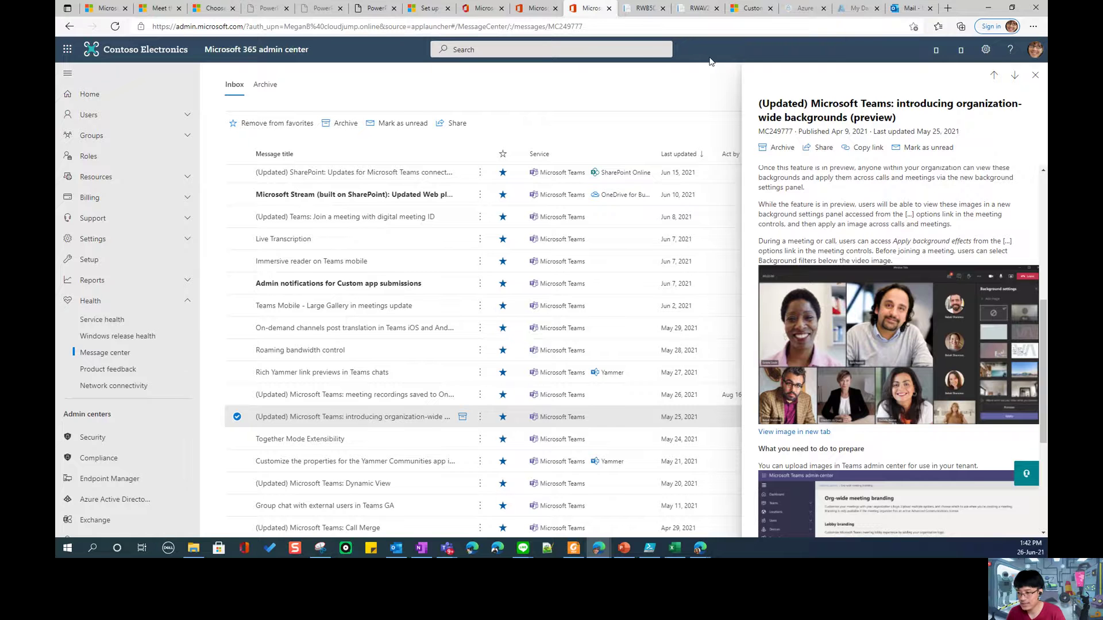
{"action": "left_click", "coordinate": [646, 14]}
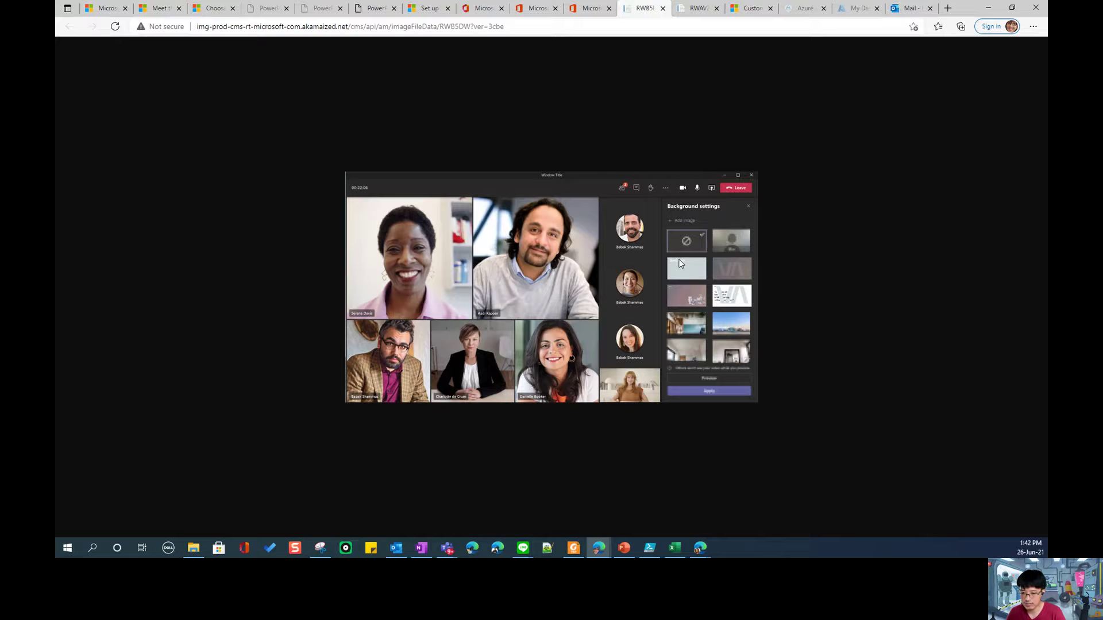
- Circle the "Enable custom background" and "Enable lobby branding" settings in red on the enlarged Org-wide meeting branding screenshot
{"action": "left_click", "coordinate": [687, 8]}
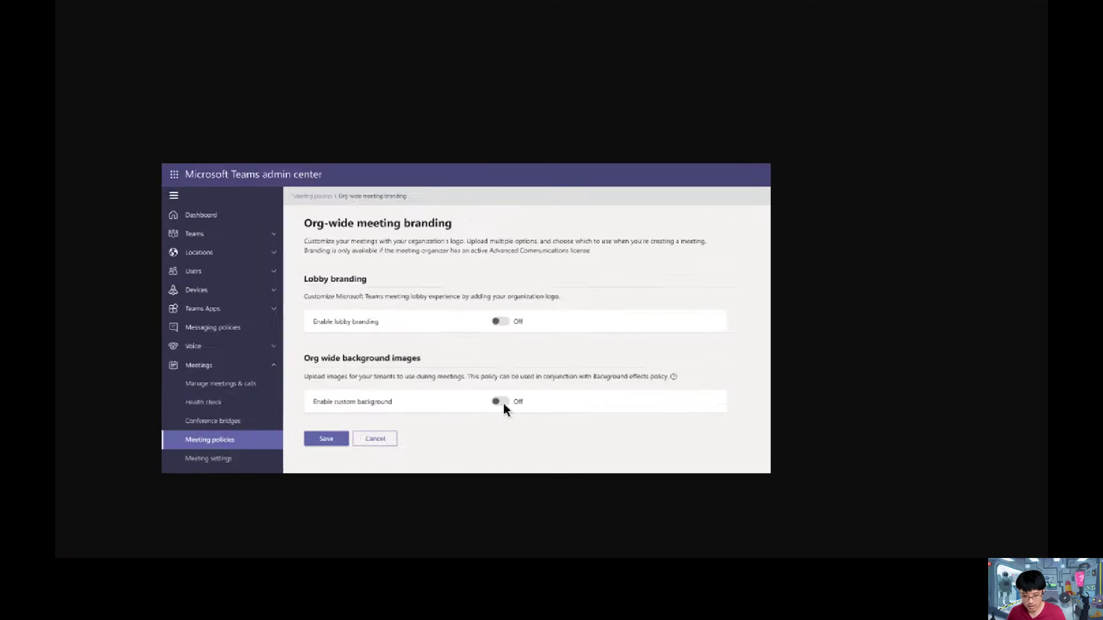
{"action": "mouse_move", "coordinate": [393, 423]}
{"action": "left_mouse_down"}
{"action": "mouse_move", "coordinate": [664, 425]}
{"action": "mouse_move", "coordinate": [472, 379]}
{"action": "mouse_move", "coordinate": [332, 415]}
{"action": "mouse_move", "coordinate": [366, 441]}
{"action": "left_mouse_up"}
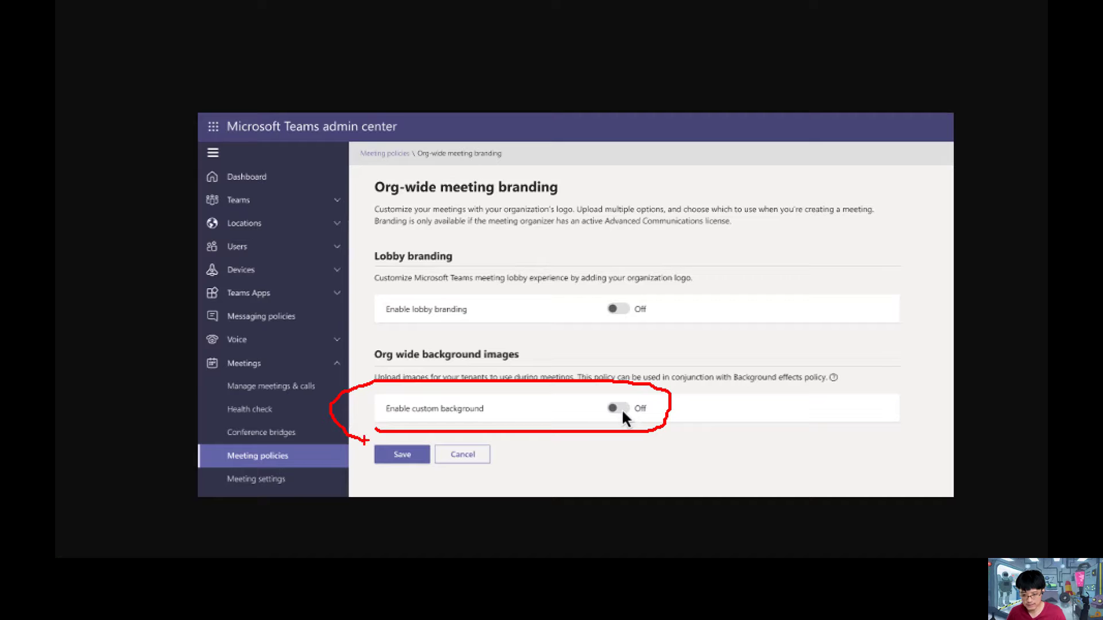
{"action": "mouse_move", "coordinate": [350, 336]}
{"action": "left_mouse_down"}
{"action": "mouse_move", "coordinate": [542, 337]}
{"action": "mouse_move", "coordinate": [542, 290]}
{"action": "mouse_move", "coordinate": [345, 322]}
{"action": "mouse_move", "coordinate": [356, 350]}
{"action": "left_mouse_up"}
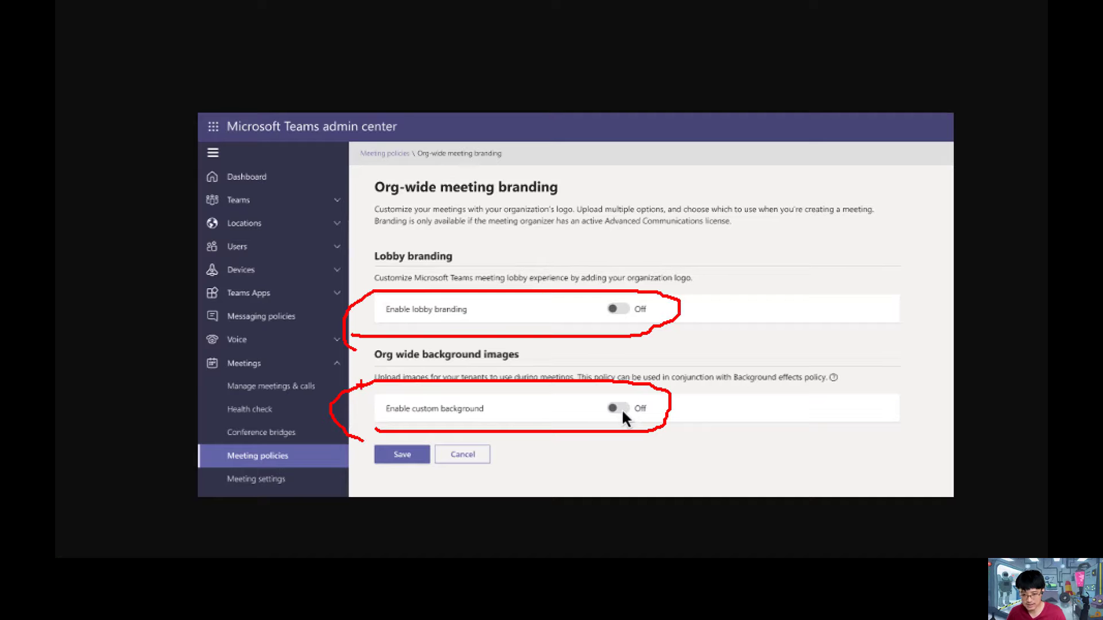
- Mark the Meeting policies entry in red on the enlarged Org-wide meeting branding screenshot, then end the annotation
{"action": "left_click_drag", "start_coordinate": [336, 473], "coordinate": [353, 494]}
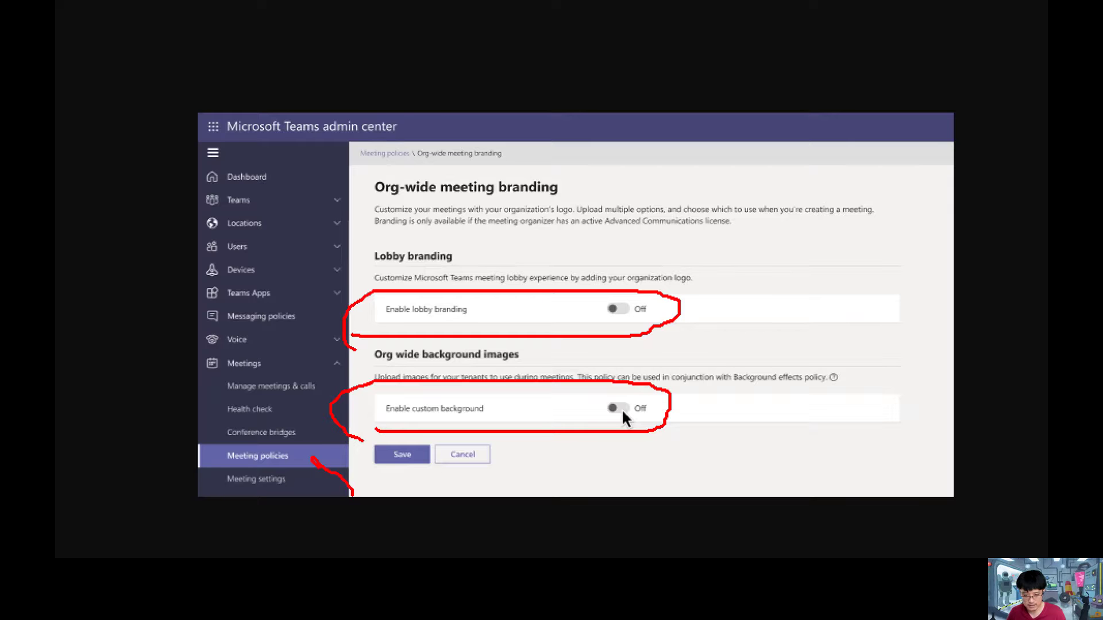
{"action": "key", "text": "Escape"}
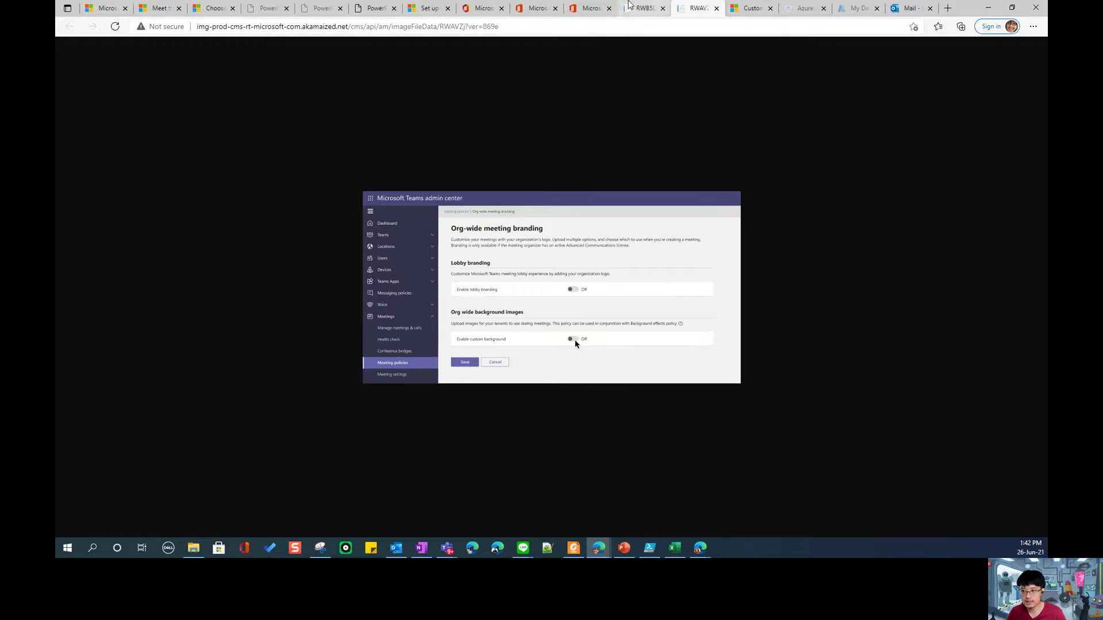
- Open the Teams admin center from the Microsoft 365 admin center's Org settings page
{"action": "left_click", "coordinate": [471, 5]}
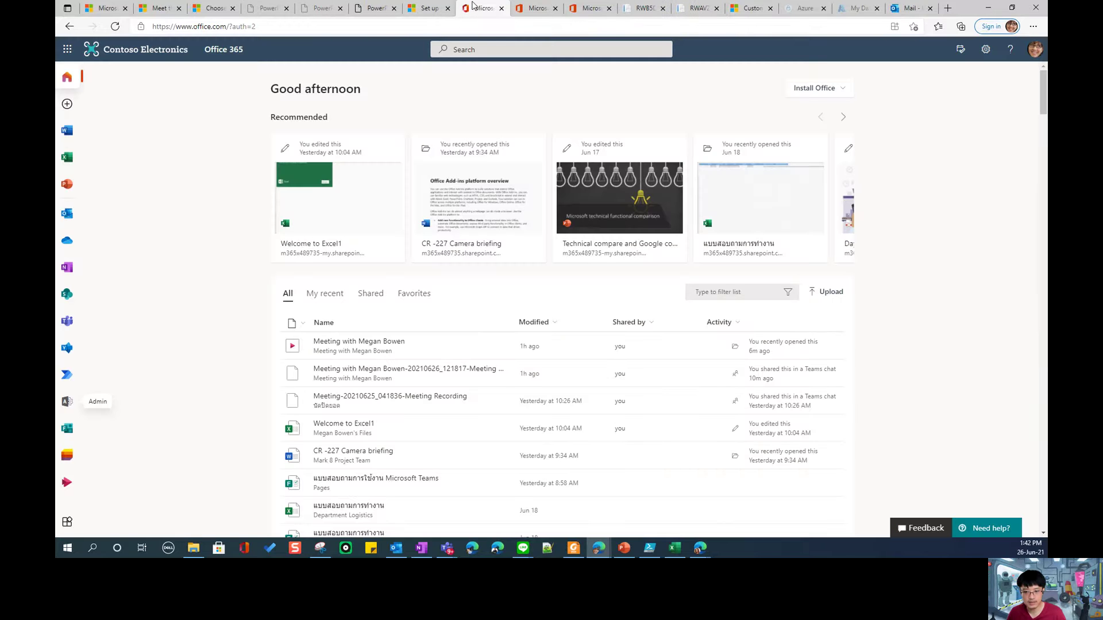
{"action": "left_click", "coordinate": [537, 10]}
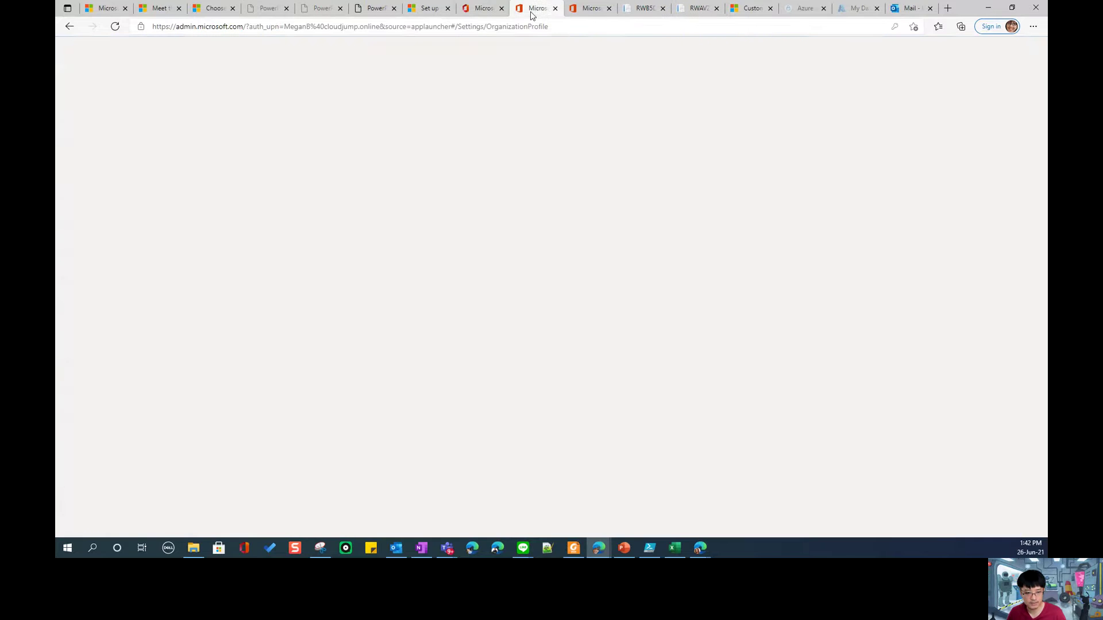
{"action": "scroll", "coordinate": [112, 472], "scroll_direction": "down", "scroll_amount": 4}
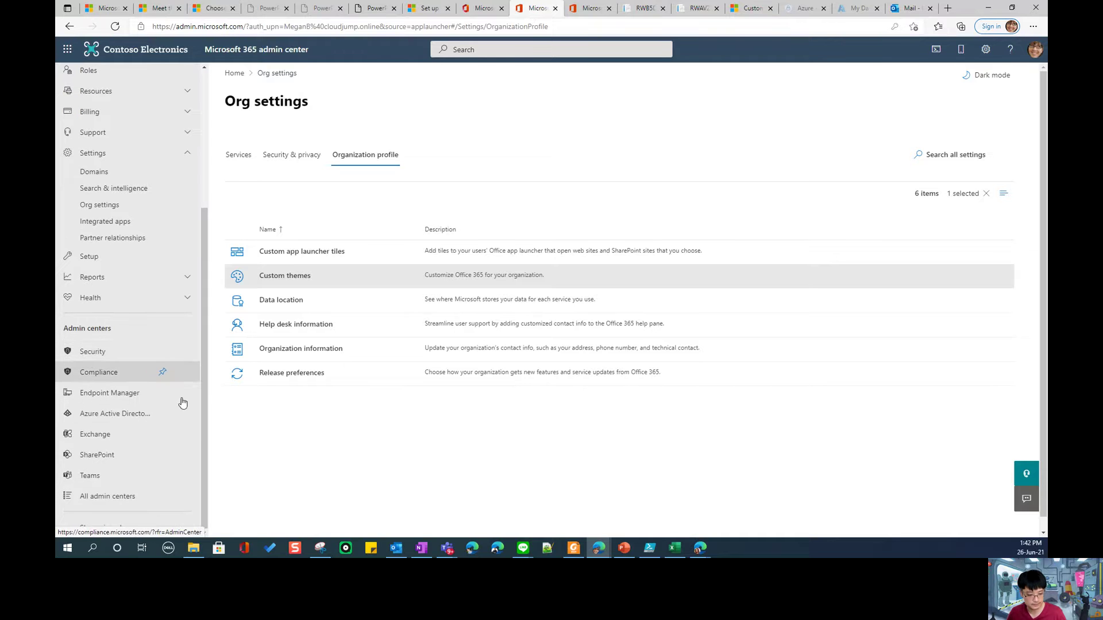
{"action": "left_click", "coordinate": [115, 476]}
- Read the "Change your background for a Teams meeting" article linked in the organization-wide backgrounds message, then close it and the background settings screenshot
{"action": "left_click", "coordinate": [633, 8]}
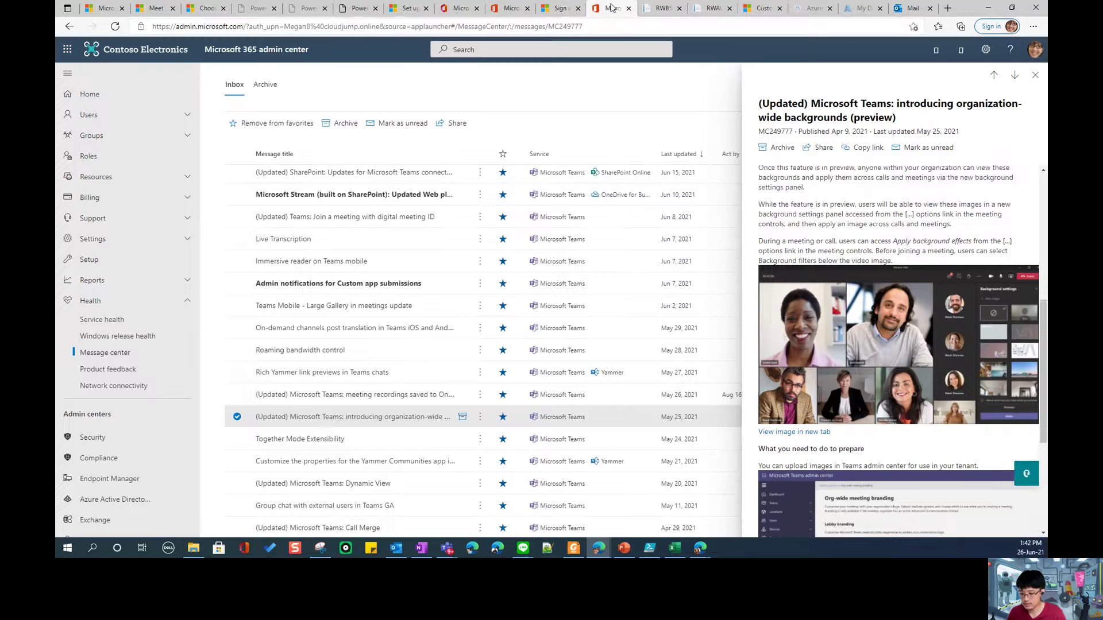
{"action": "scroll", "coordinate": [918, 362], "scroll_direction": "down", "scroll_amount": 1}
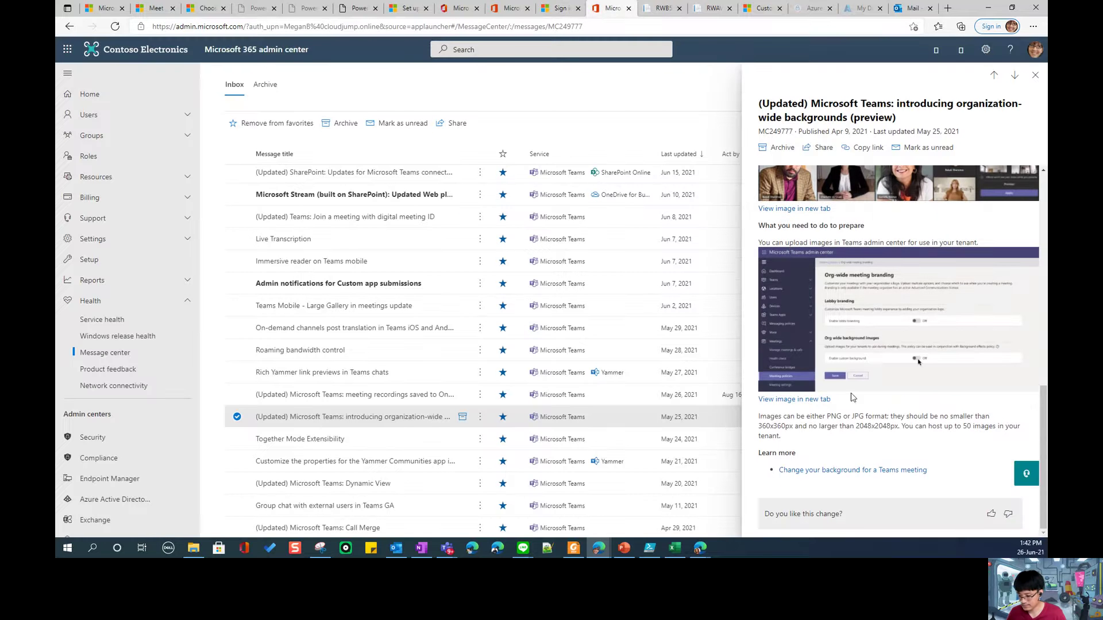
{"action": "right_click", "coordinate": [838, 467]}
{"action": "left_click", "coordinate": [879, 304]}
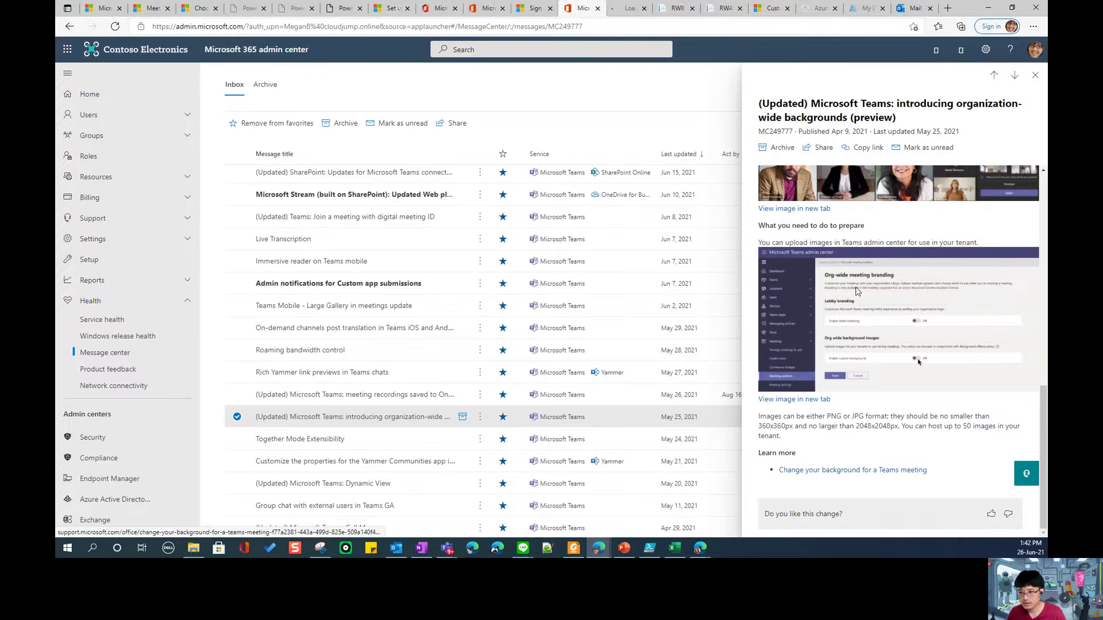
{"action": "left_click", "coordinate": [620, 10]}
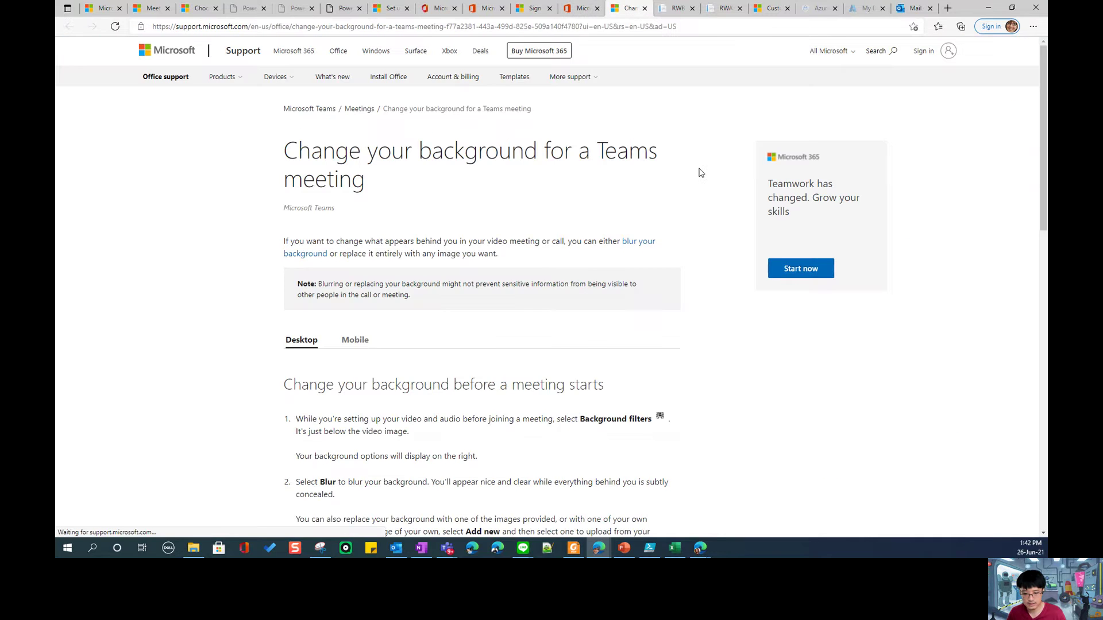
{"action": "scroll", "coordinate": [646, 172], "scroll_direction": "down", "scroll_amount": 5}
{"action": "scroll", "coordinate": [645, 172], "scroll_direction": "down", "scroll_amount": 5}
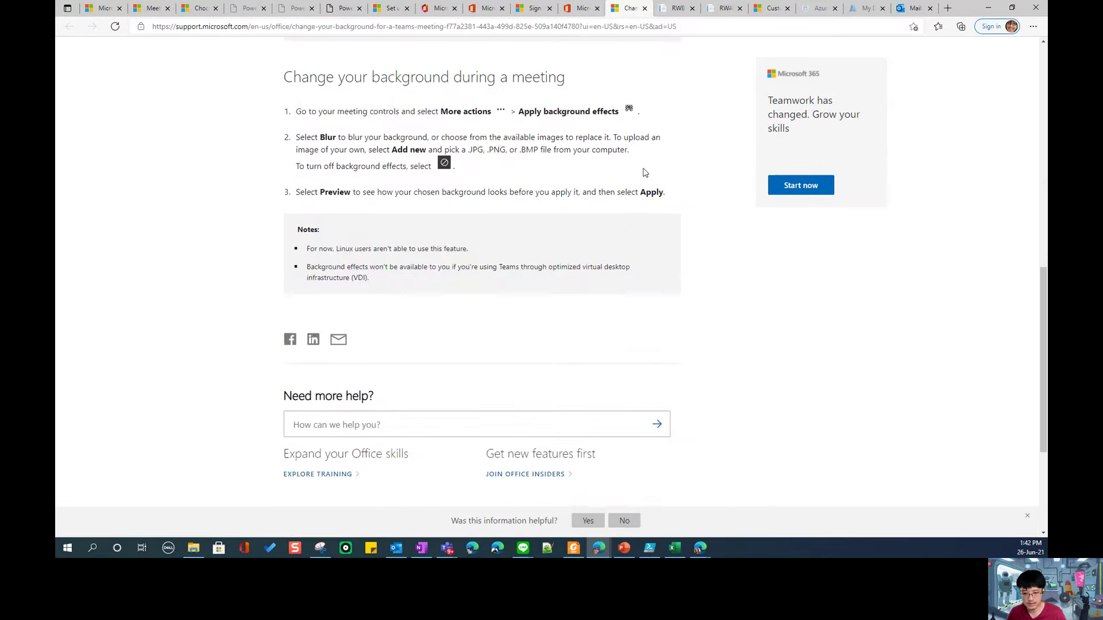
{"action": "scroll", "coordinate": [644, 172], "scroll_direction": "up", "scroll_amount": 10}
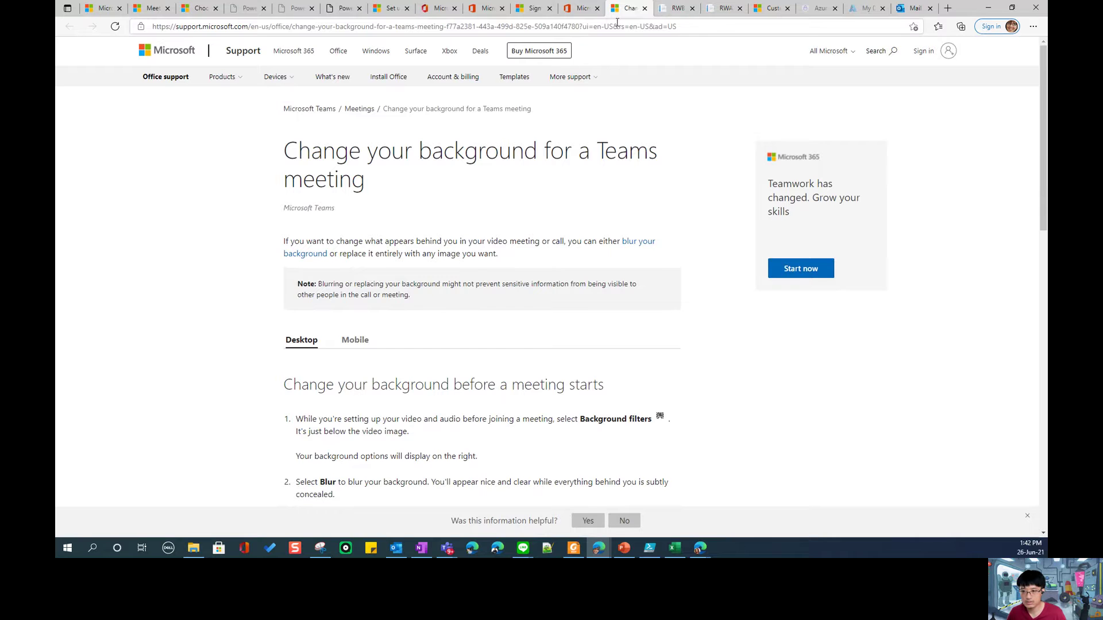
{"action": "left_click", "coordinate": [645, 9]}
{"action": "left_click", "coordinate": [645, 9]}
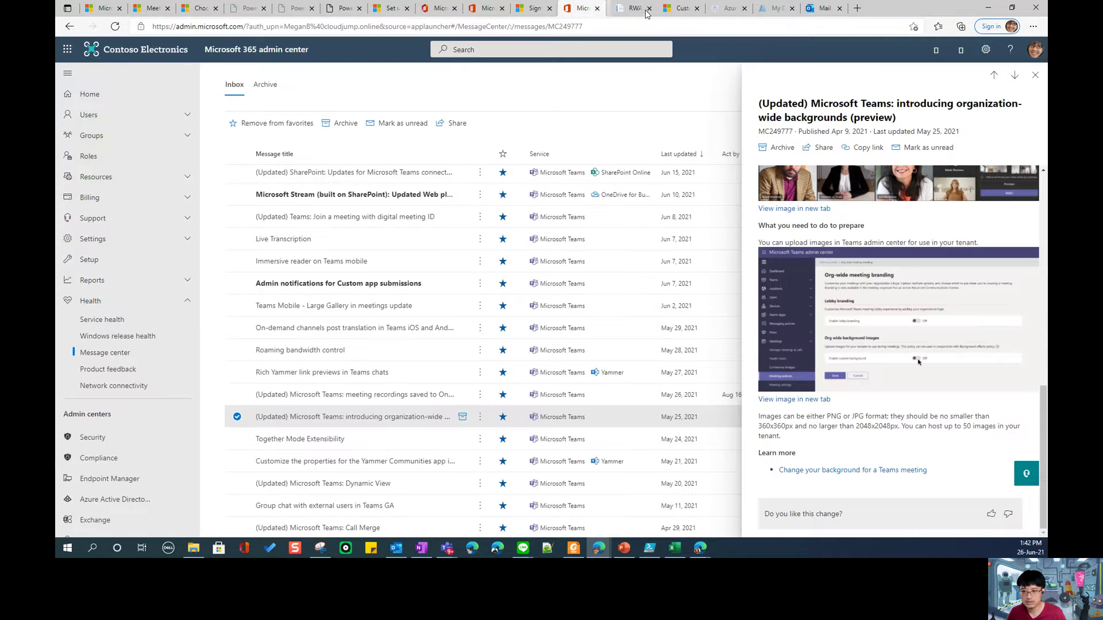
- Sign in to the Teams admin center with the already signed-in account and close the Org-wide meeting branding screenshot tab
{"action": "left_click", "coordinate": [533, 8]}
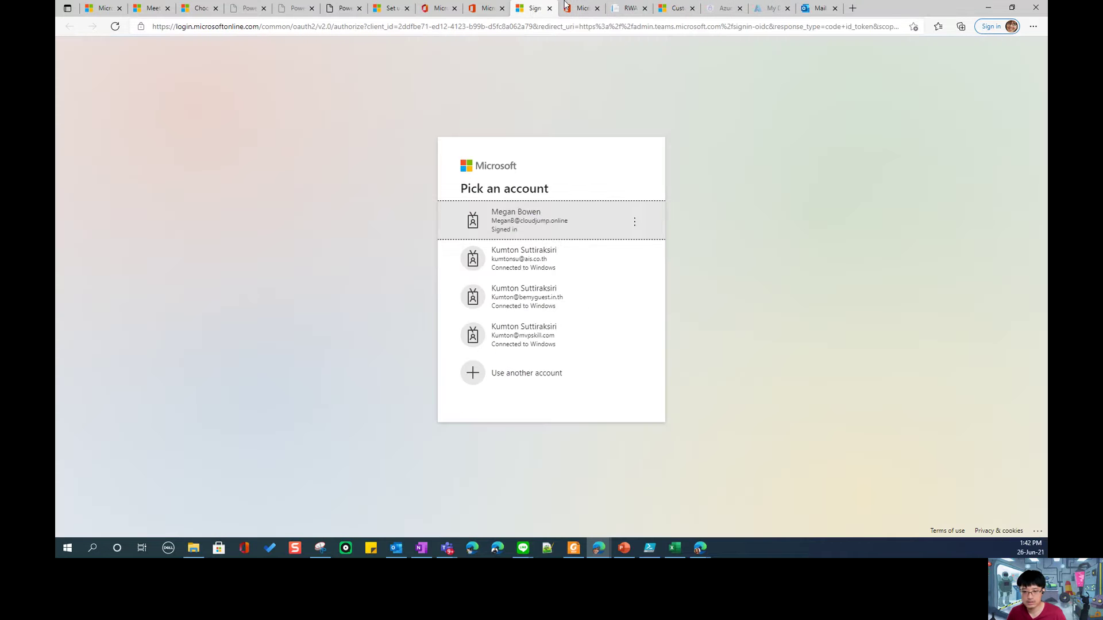
{"action": "left_click", "coordinate": [538, 224]}
{"action": "left_click", "coordinate": [694, 8]}
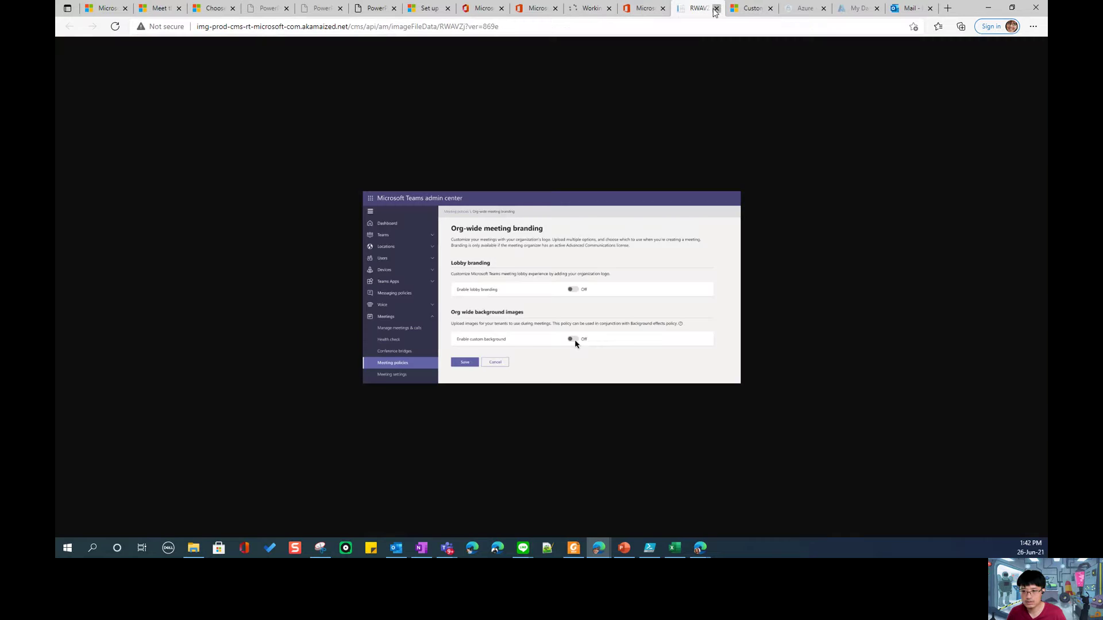
{"action": "left_click", "coordinate": [717, 8]}
{"action": "left_click", "coordinate": [591, 10]}
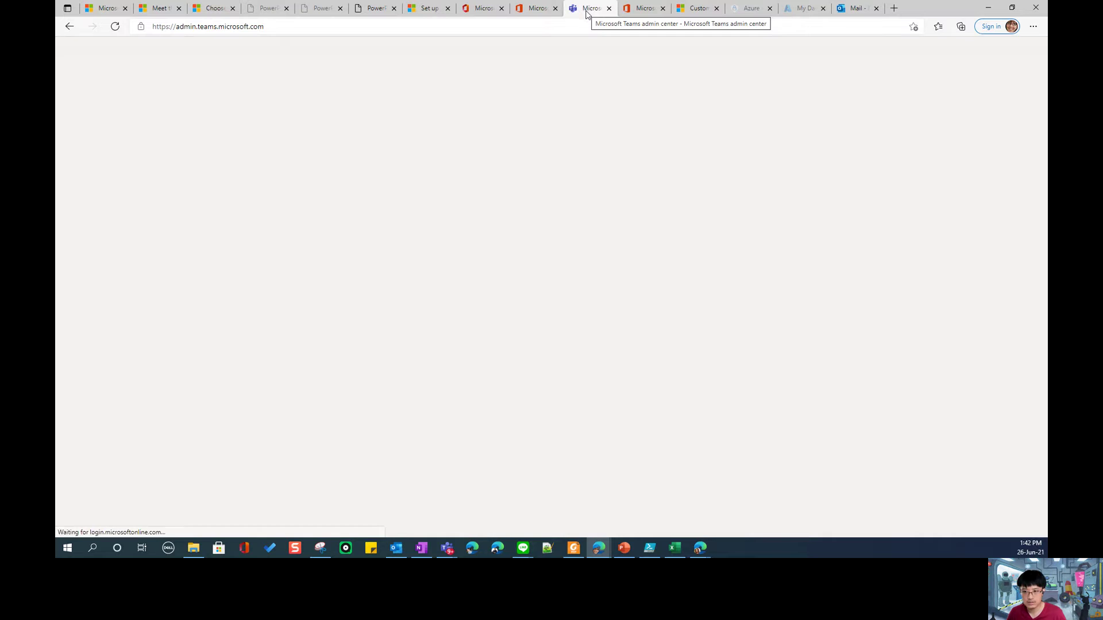
- Reopen the Org-wide meeting branding screenshot in a new tab from the organization-wide backgrounds message
{"action": "left_click", "coordinate": [644, 8]}
{"action": "left_click", "coordinate": [686, 12]}
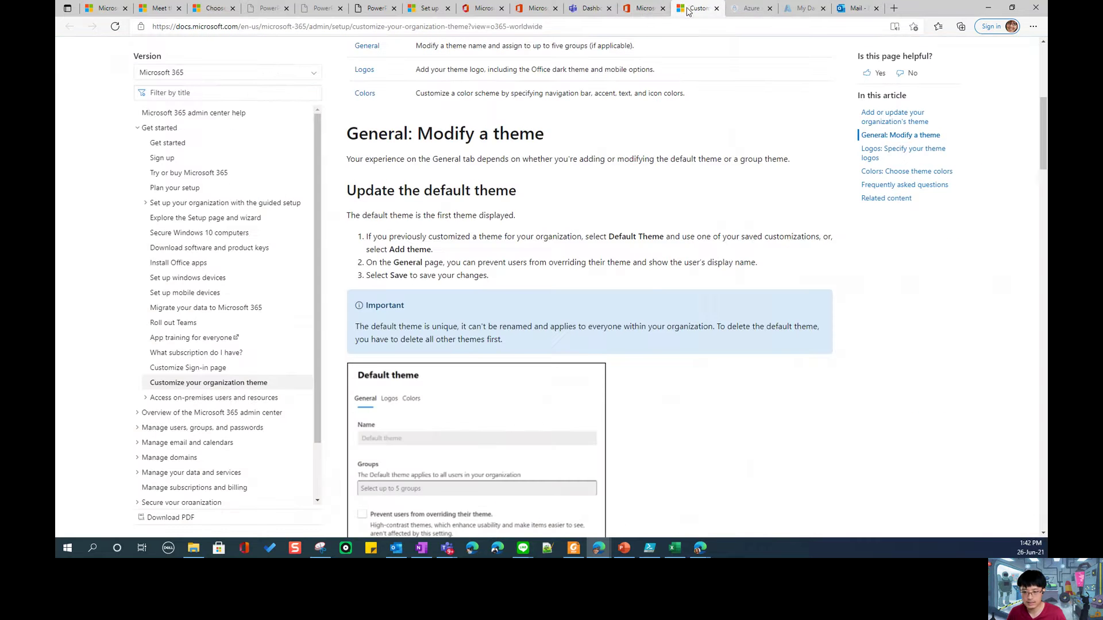
{"action": "left_click", "coordinate": [645, 8]}
{"action": "right_click", "coordinate": [820, 405]}
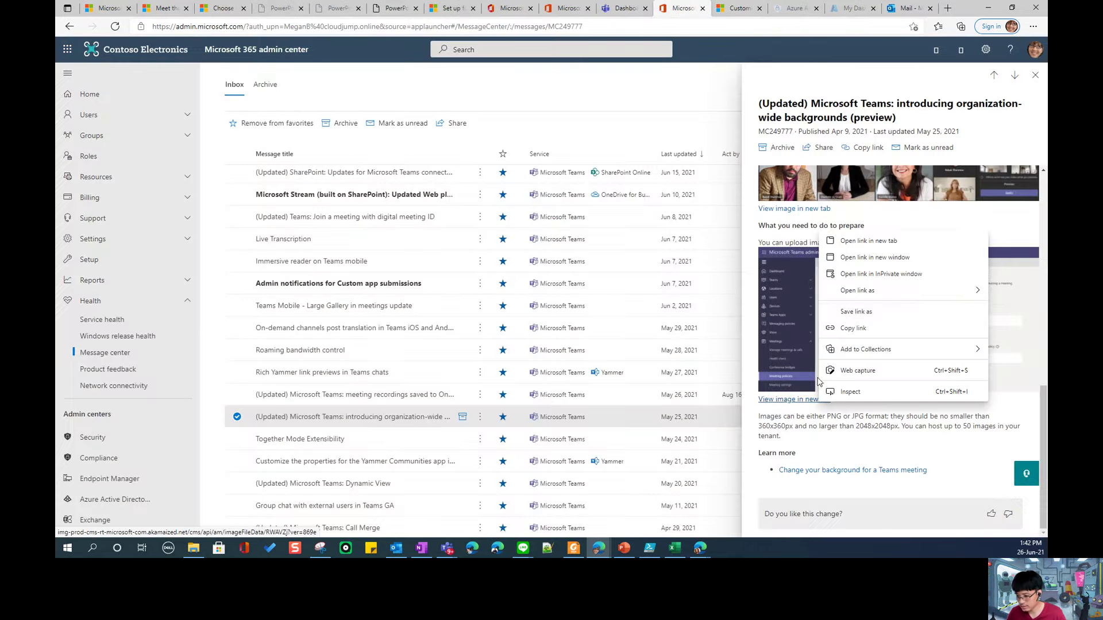
{"action": "left_click", "coordinate": [798, 240]}
- Go to the Meeting policies page in the Teams admin center
{"action": "mouse_move", "coordinate": [584, 4]}
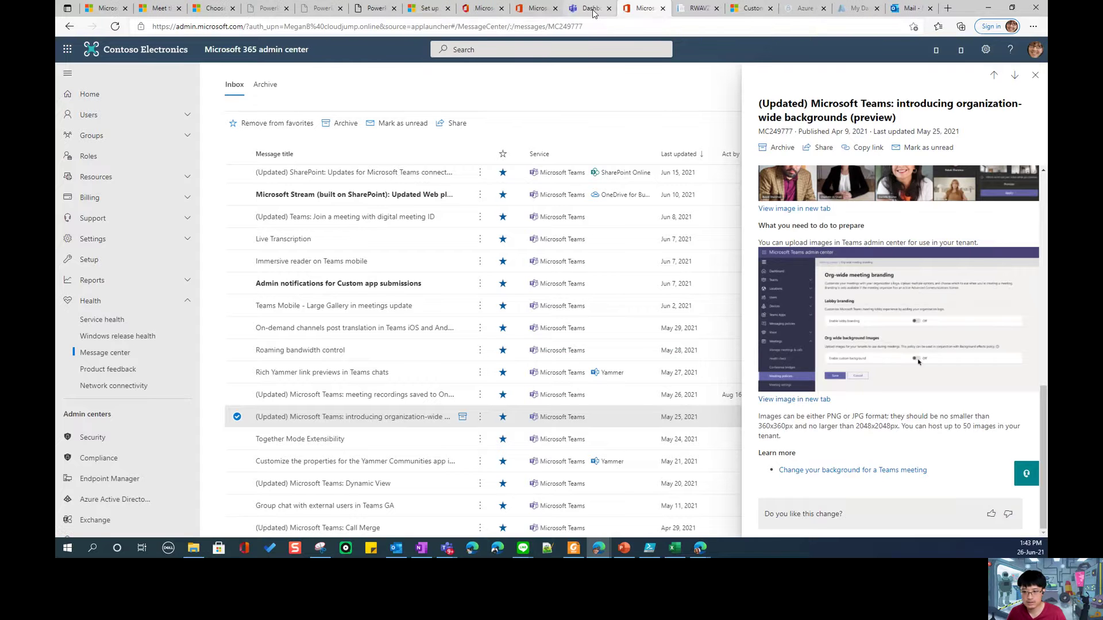
{"action": "left_click", "coordinate": [588, 9]}
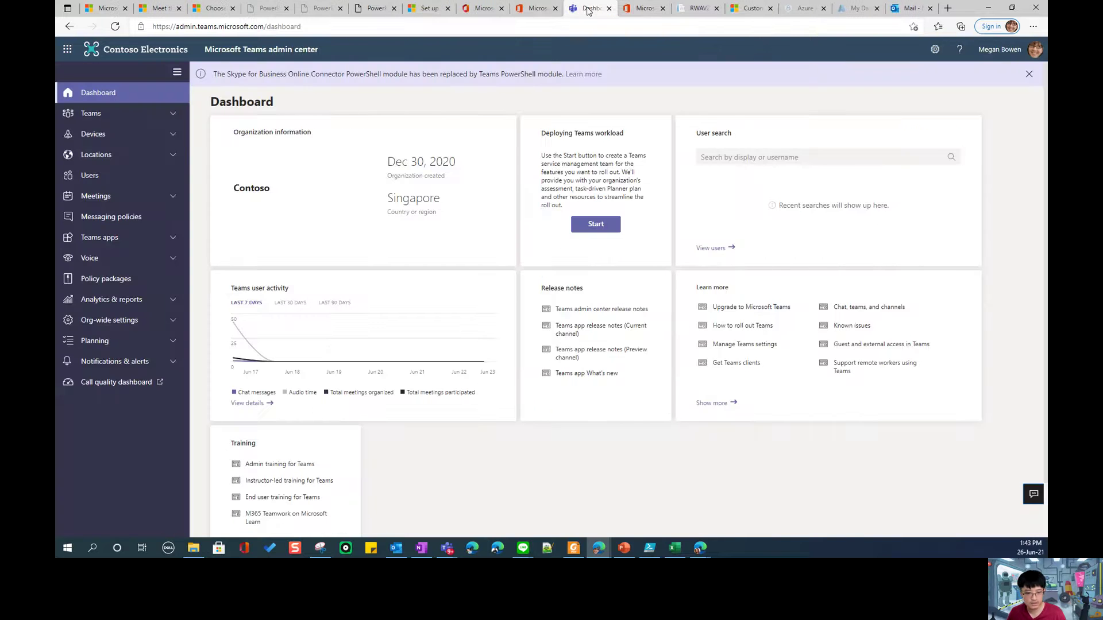
{"action": "left_click", "coordinate": [171, 322]}
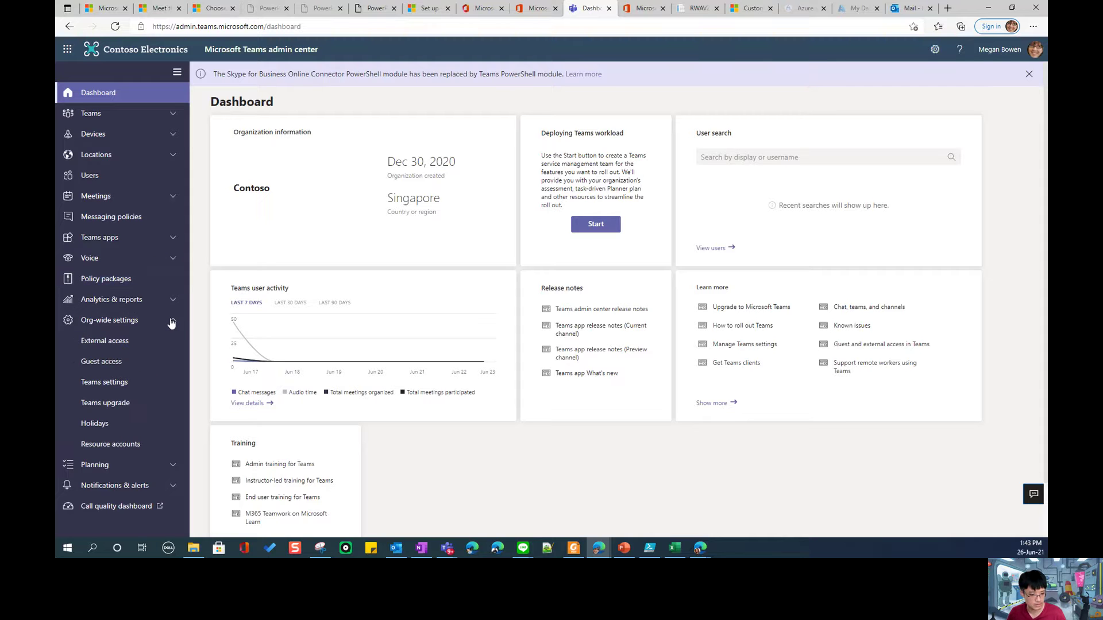
{"action": "left_click", "coordinate": [167, 221]}
{"action": "left_click", "coordinate": [169, 198]}
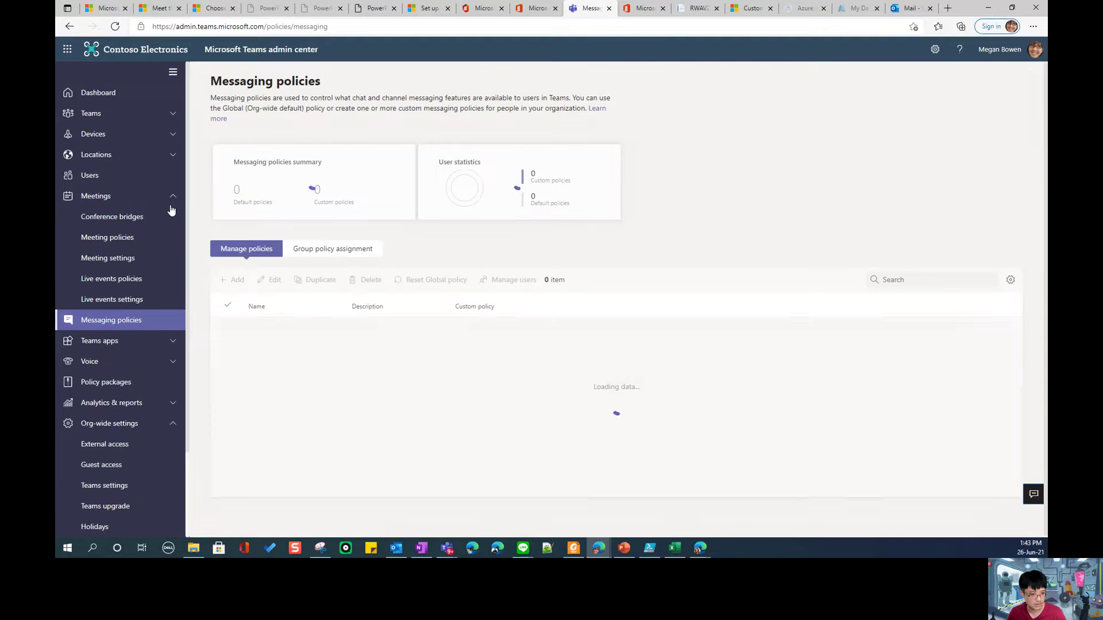
{"action": "left_click", "coordinate": [131, 244]}
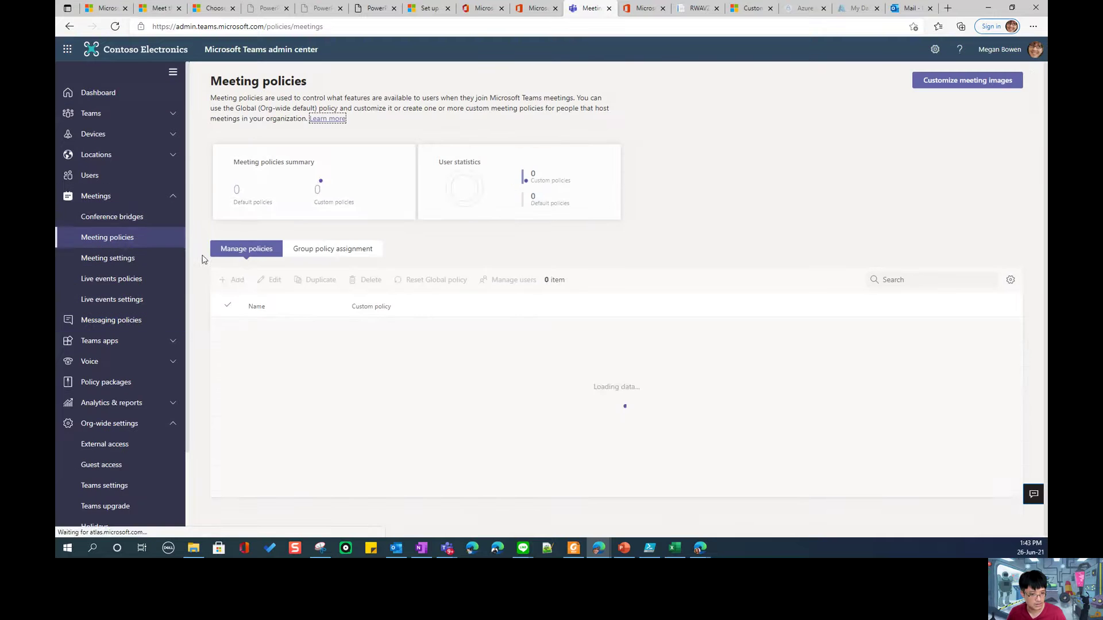
- Open the Global (Org-wide default) meeting policy and review its general, audio and video, and content sharing settings
{"action": "scroll", "coordinate": [291, 402], "scroll_direction": "down", "scroll_amount": 1}
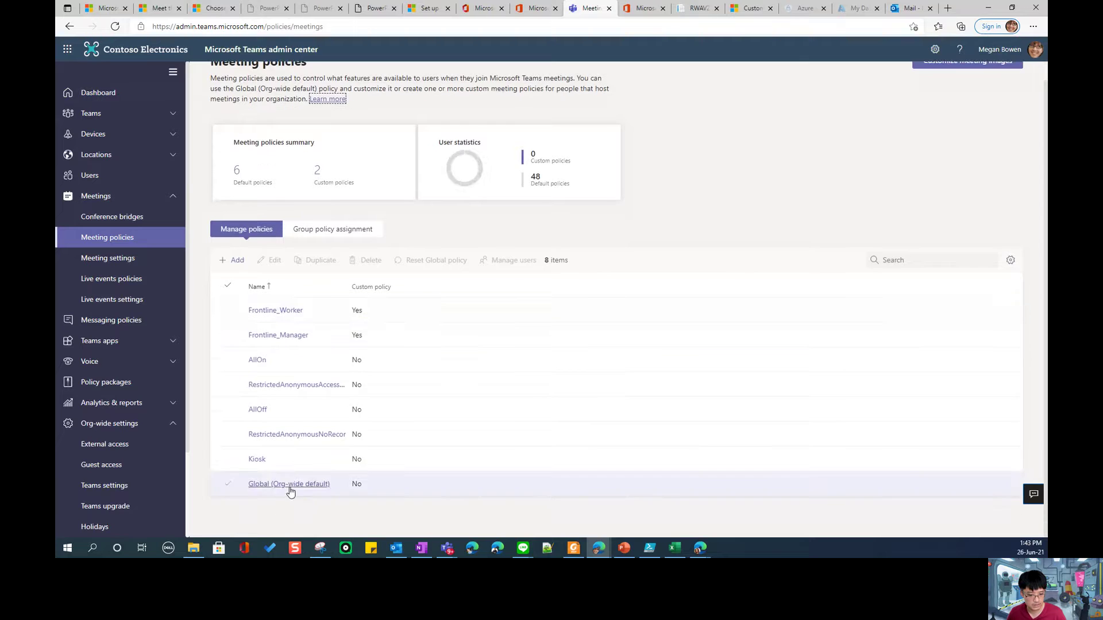
{"action": "left_click", "coordinate": [292, 486]}
{"action": "scroll", "coordinate": [394, 284], "scroll_direction": "down", "scroll_amount": 10}
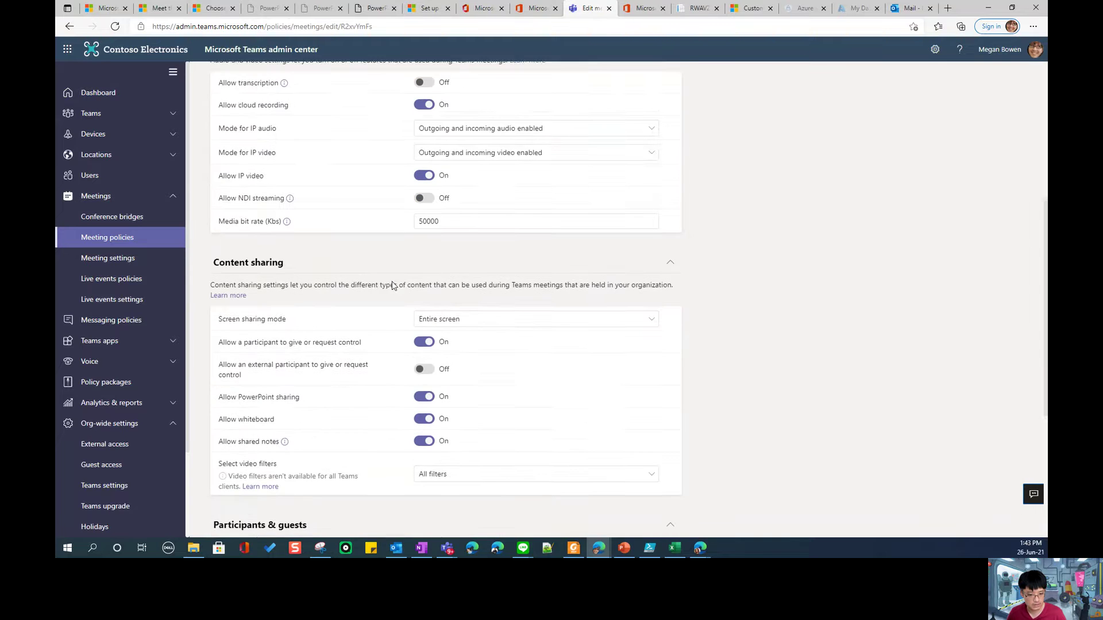
{"action": "scroll", "coordinate": [390, 286], "scroll_direction": "up", "scroll_amount": 10}
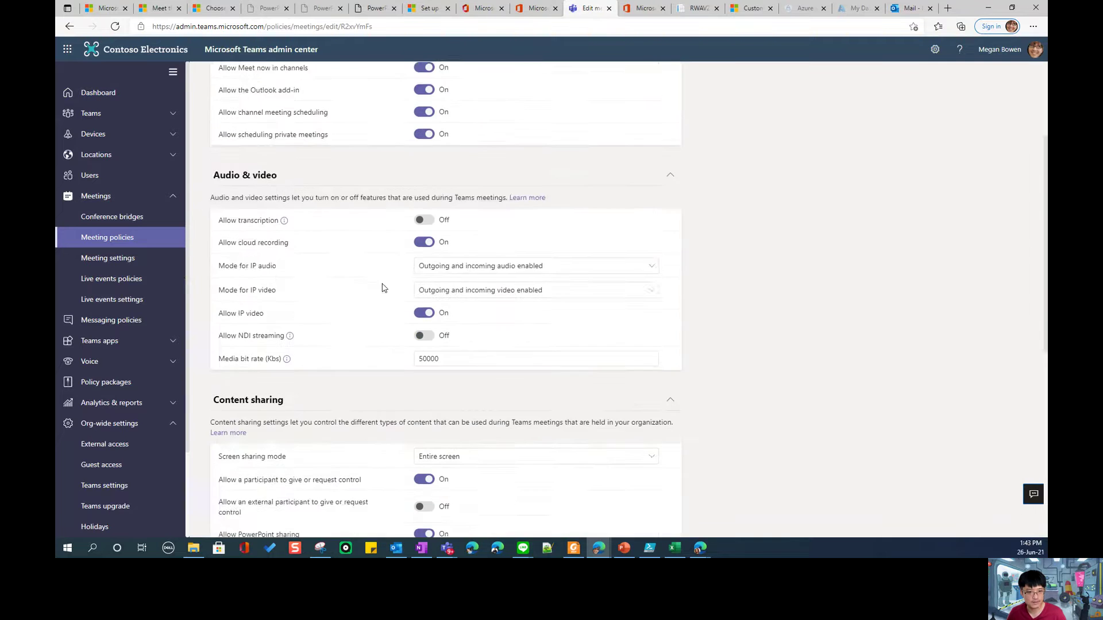
{"action": "scroll", "coordinate": [382, 290], "scroll_direction": "down", "scroll_amount": 2}
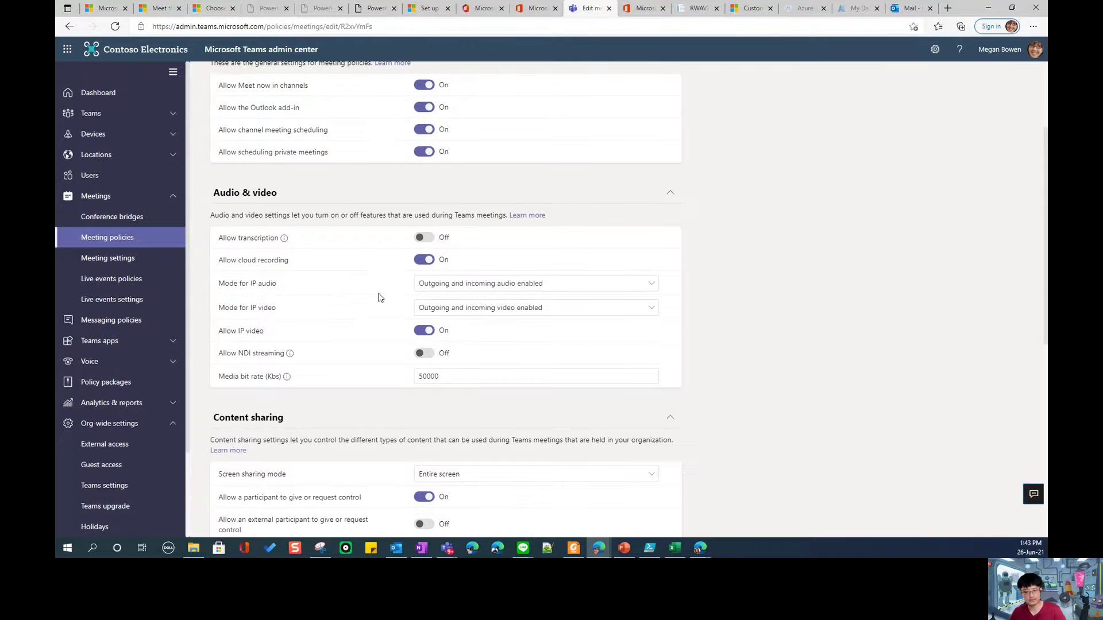
- Return to the Message center and read the "(Updated) Microsoft Teams: Dynamic View" message with its animated screenshot
{"action": "left_click", "coordinate": [635, 12]}
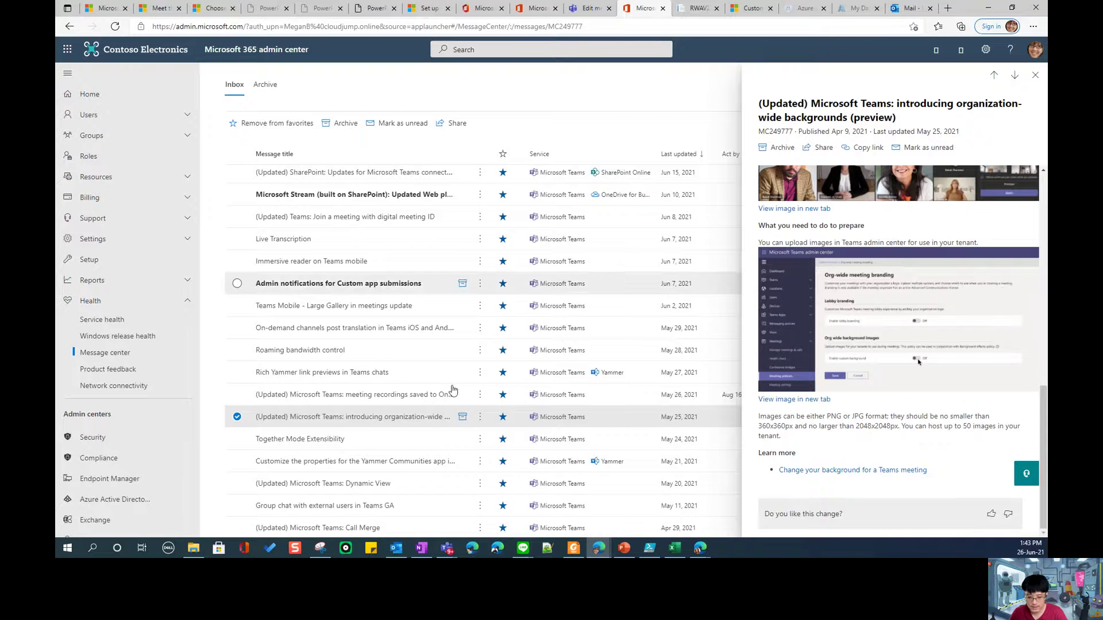
{"action": "left_click", "coordinate": [374, 489]}
{"action": "scroll", "coordinate": [818, 314], "scroll_direction": "down", "scroll_amount": 5}
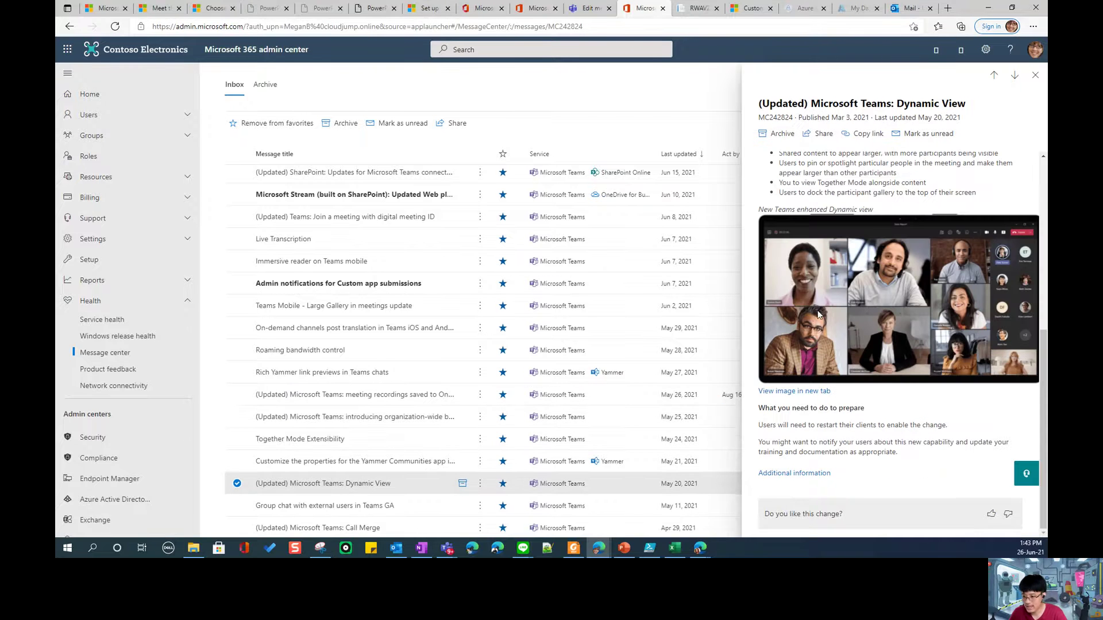
{"action": "scroll", "coordinate": [819, 314], "scroll_direction": "up", "scroll_amount": 4}
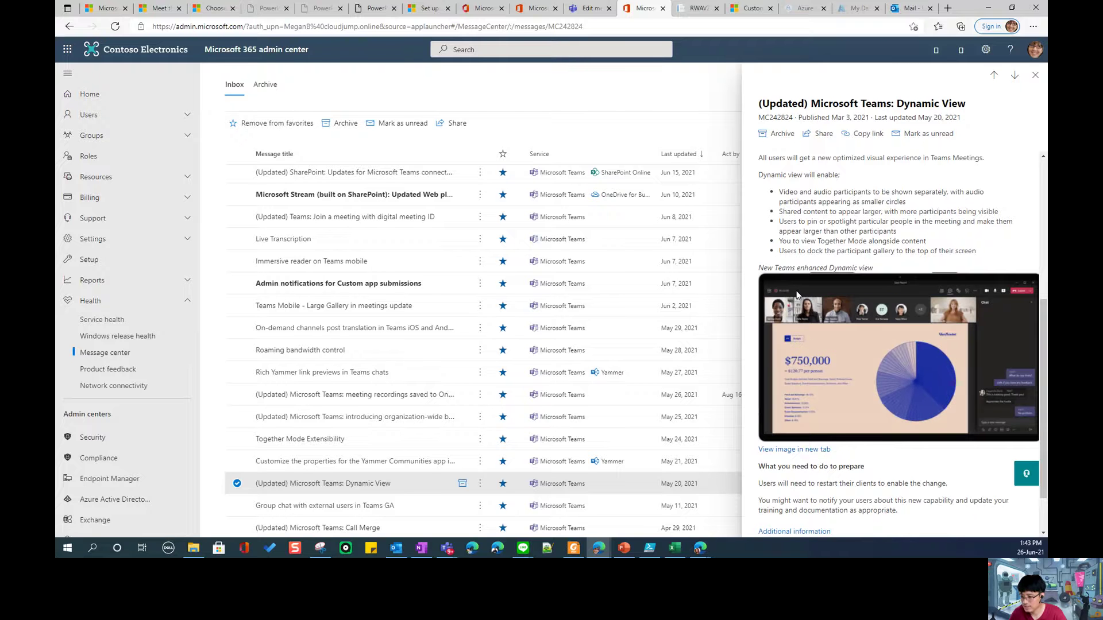
- View the enhanced Dynamic view image in a new tab, close both image tabs, and read the message's preparation notes
{"action": "right_click", "coordinate": [811, 450]}
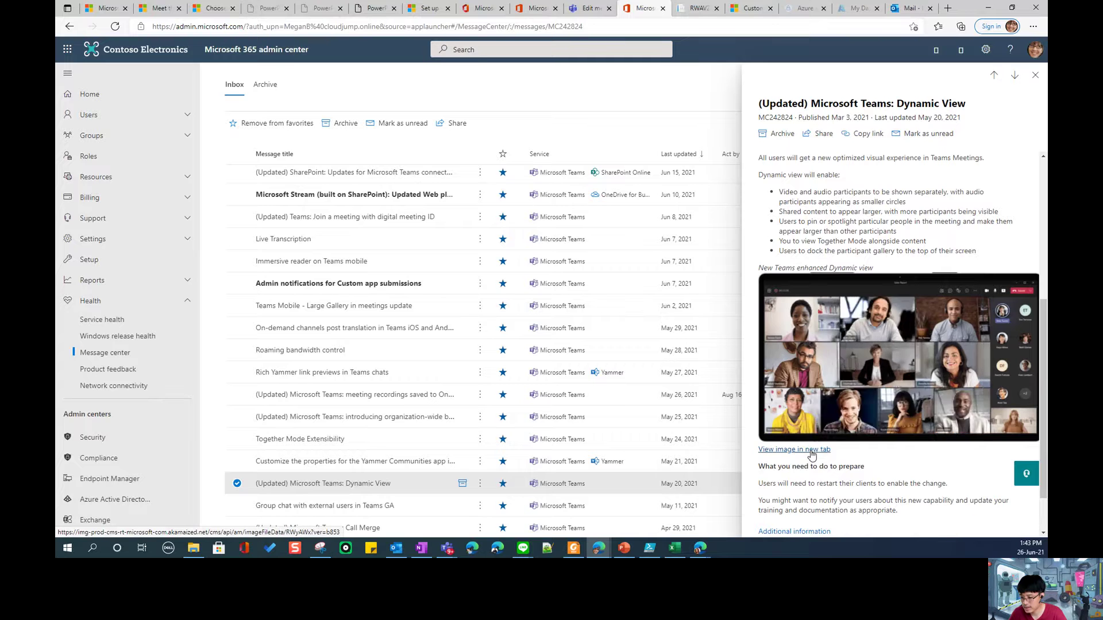
{"action": "left_click", "coordinate": [852, 290]}
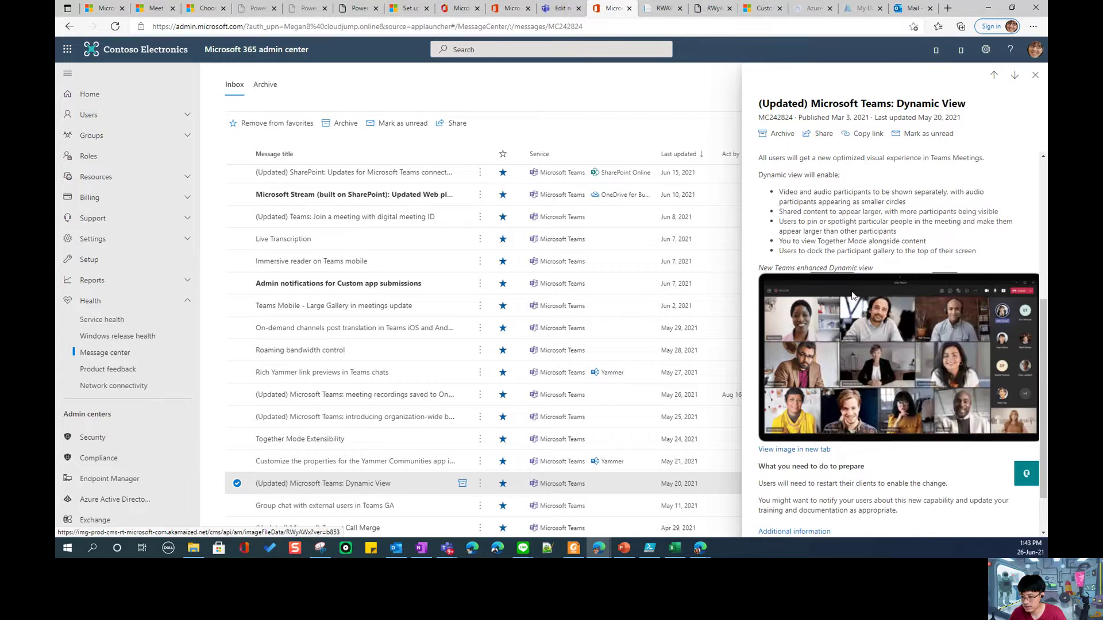
{"action": "left_click", "coordinate": [666, 8]}
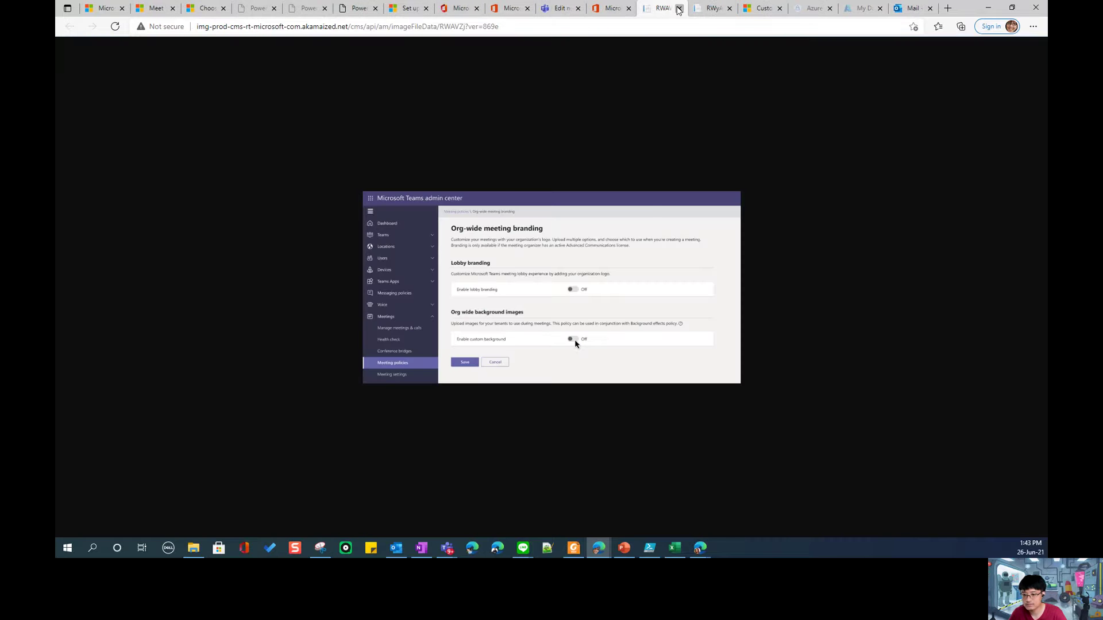
{"action": "left_click", "coordinate": [678, 8]}
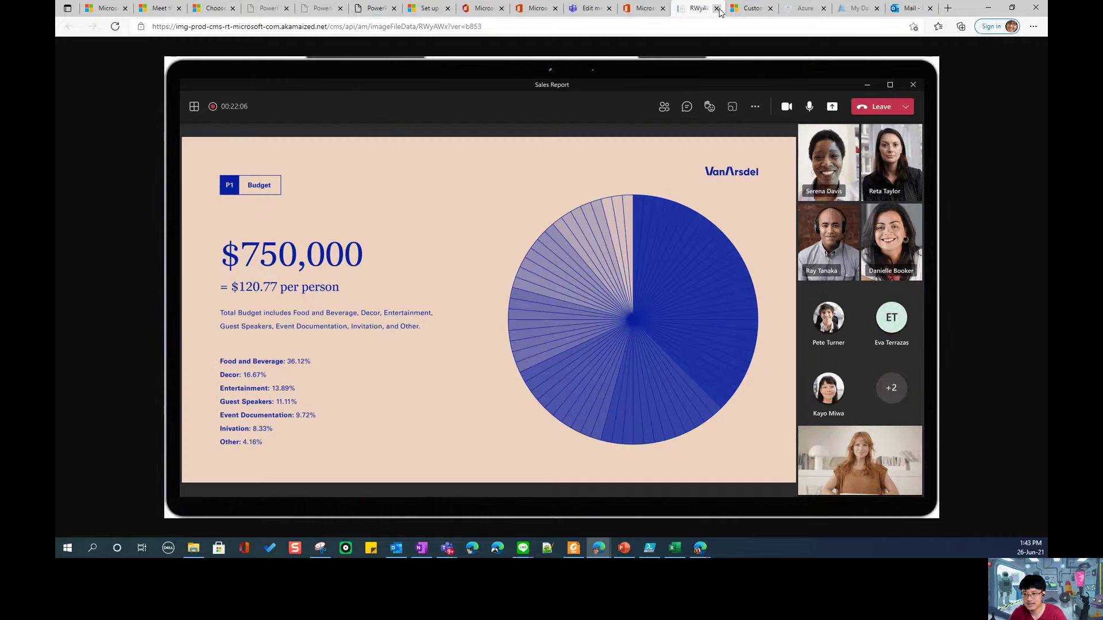
{"action": "left_click", "coordinate": [716, 8]}
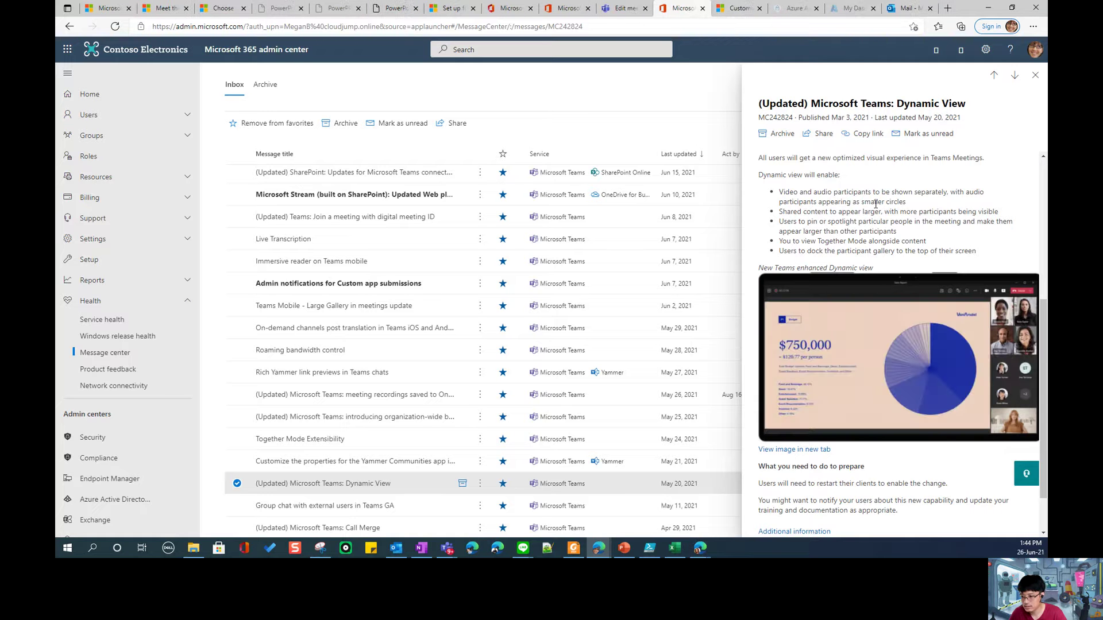
{"action": "scroll", "coordinate": [875, 205], "scroll_direction": "down", "scroll_amount": 1}
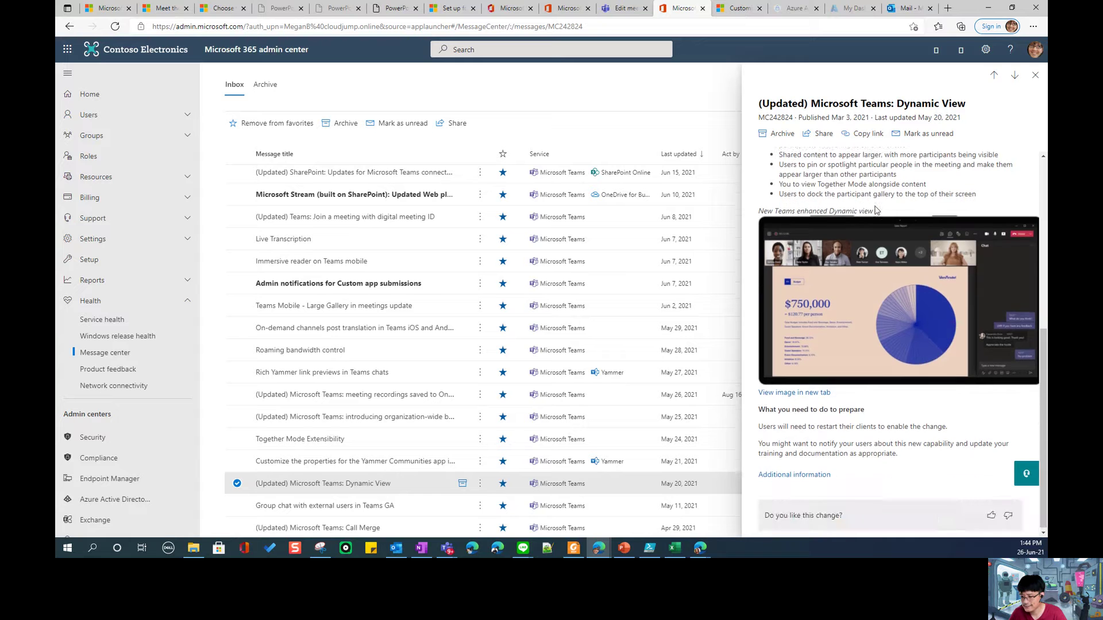
- Review the rollout timeline and feature list in the Dynamic View message, then close it and clear its selection
{"action": "scroll", "coordinate": [877, 210], "scroll_direction": "up", "scroll_amount": 2}
{"action": "scroll", "coordinate": [875, 210], "scroll_direction": "up", "scroll_amount": 2}
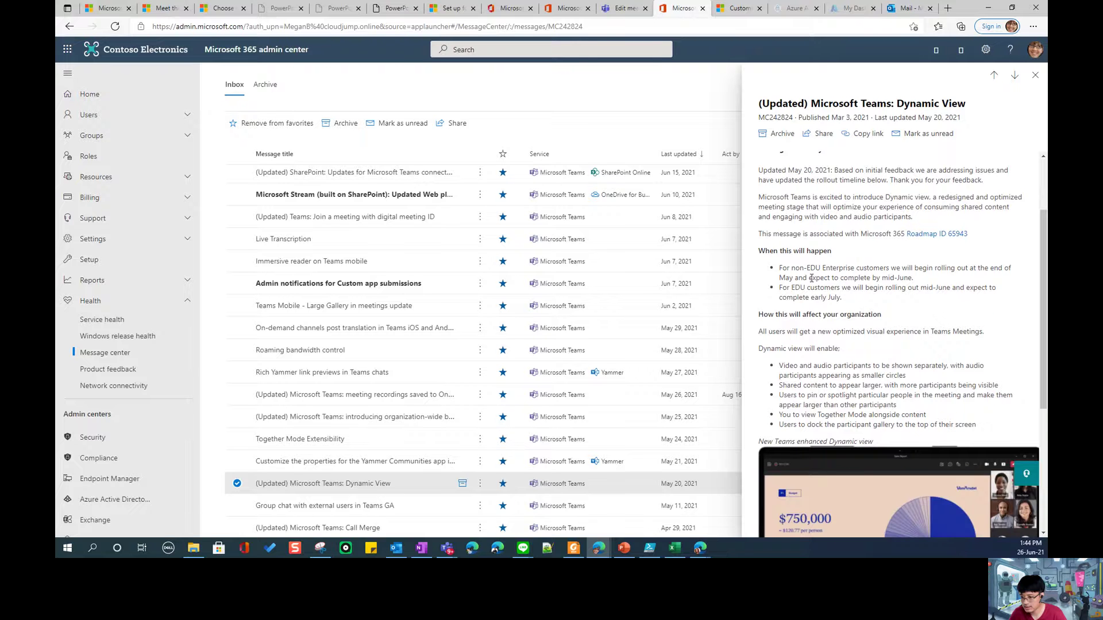
{"action": "left_click_drag", "start_coordinate": [809, 278], "coordinate": [909, 278]}
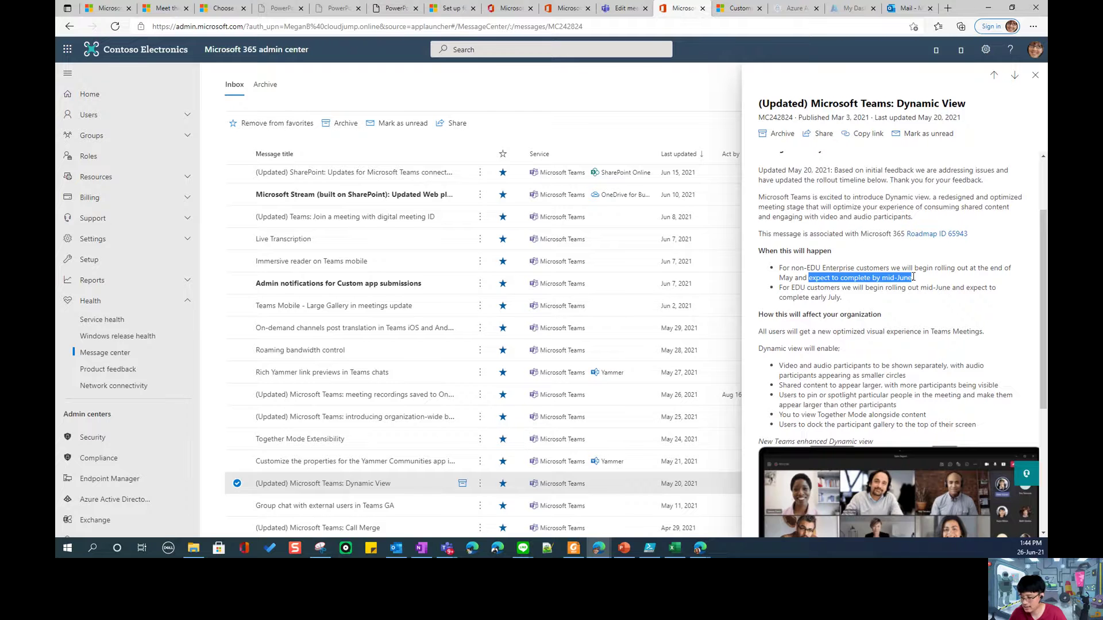
{"action": "scroll", "coordinate": [911, 269], "scroll_direction": "down", "scroll_amount": 2}
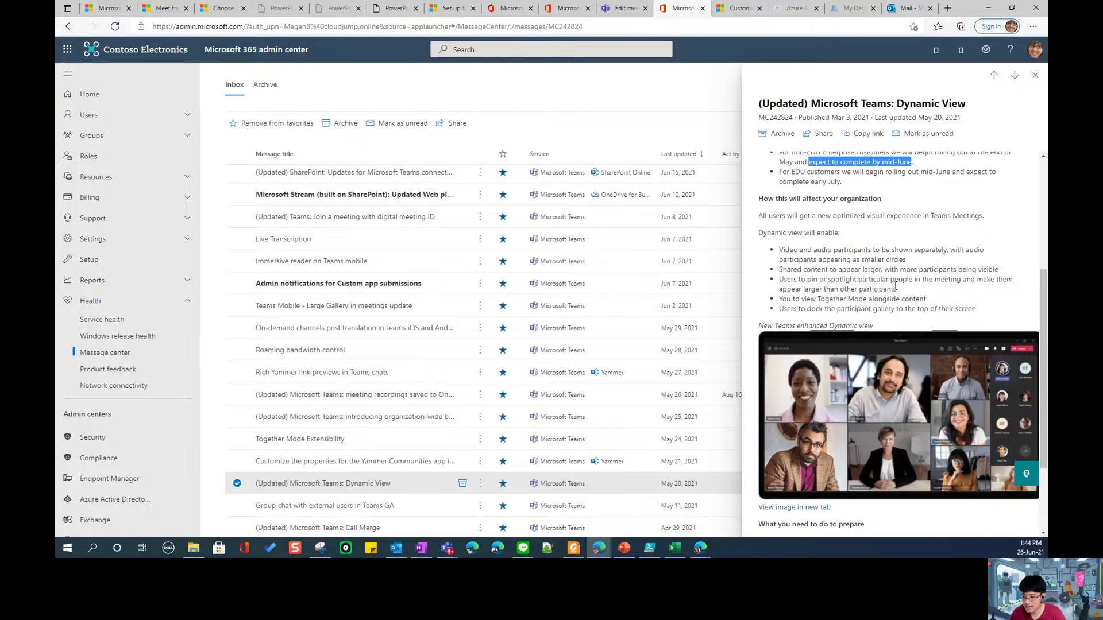
{"action": "left_click", "coordinate": [1034, 78]}
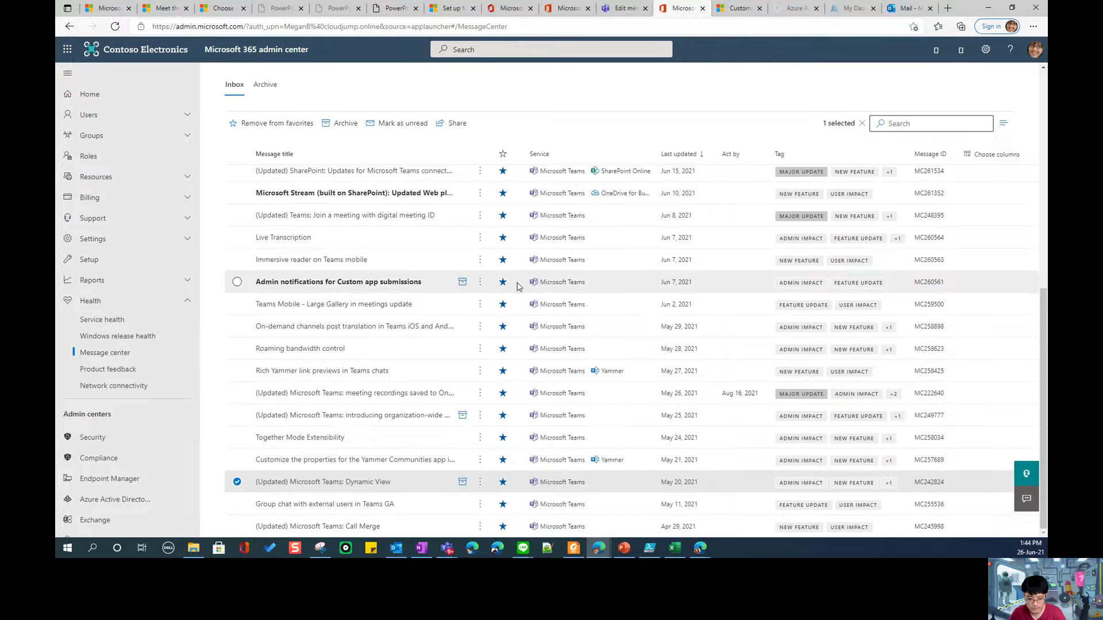
{"action": "left_click", "coordinate": [235, 483]}
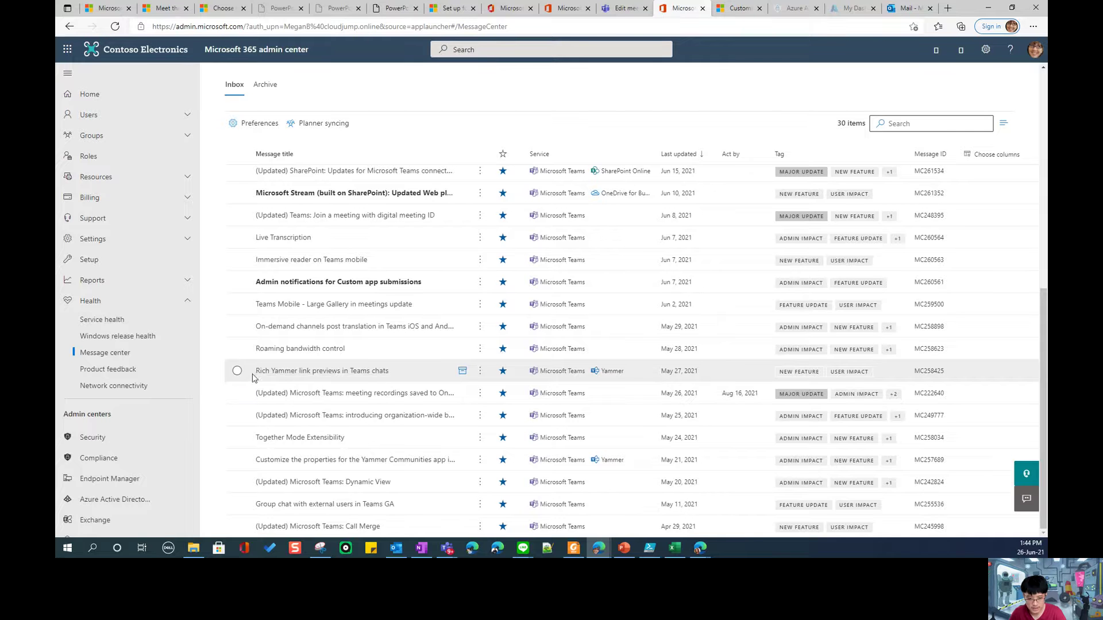
- Read the "Roaming bandwidth control" message, then close it and deselect it in the list
{"action": "left_click", "coordinate": [290, 350]}
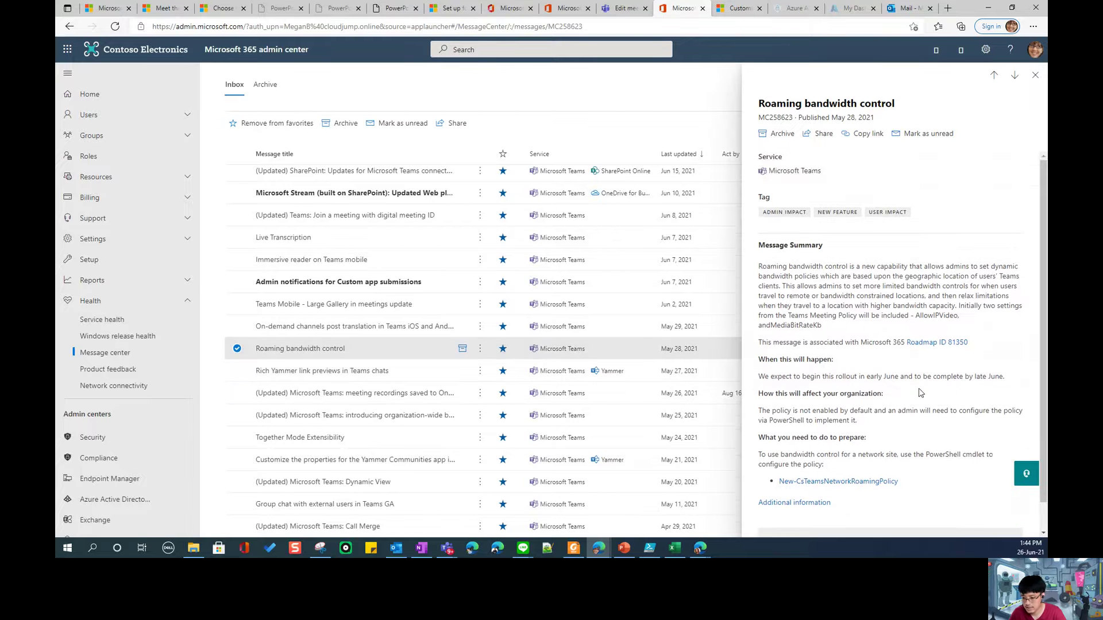
{"action": "scroll", "coordinate": [918, 389], "scroll_direction": "down", "scroll_amount": 1}
{"action": "left_click", "coordinate": [1035, 75]}
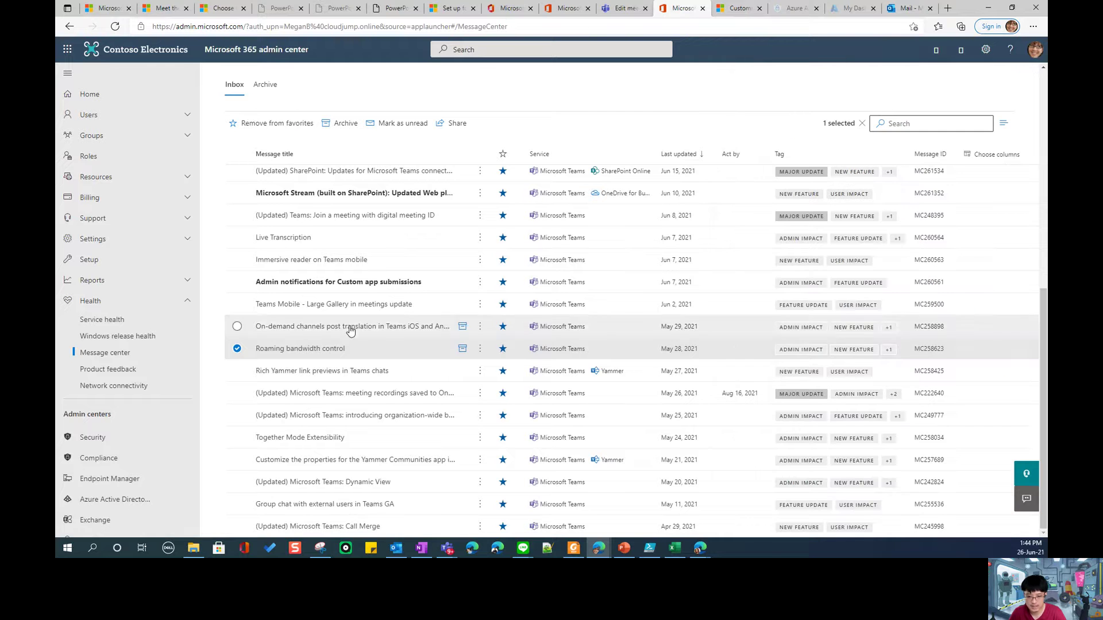
{"action": "left_click", "coordinate": [236, 351]}
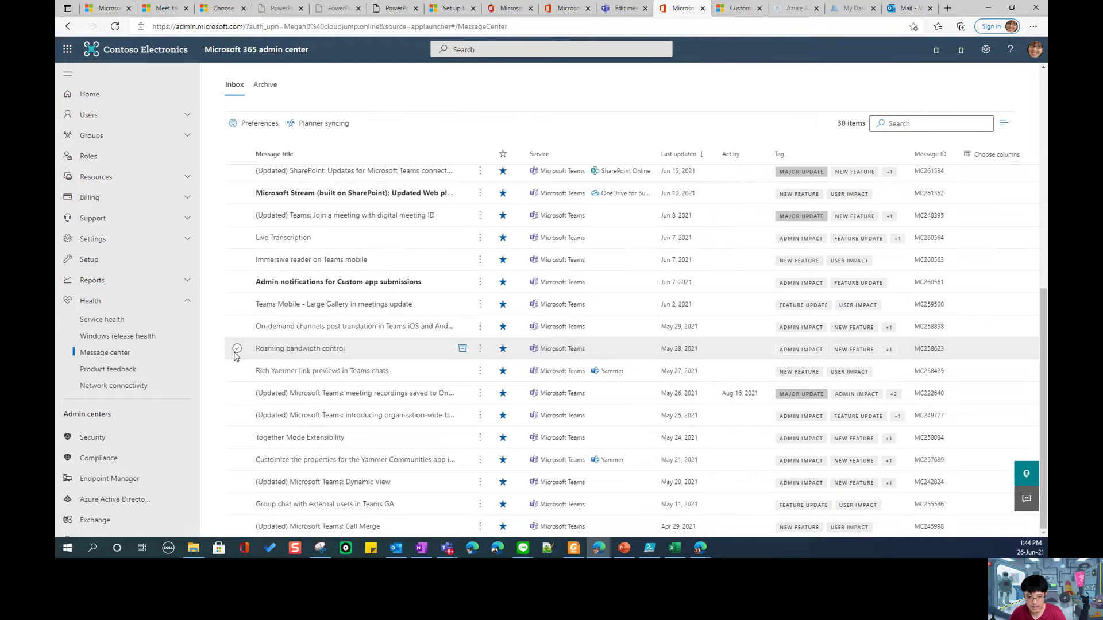
- Filter the favorite messages by the Microsoft 365 suite service instead of Microsoft Teams
{"action": "scroll", "coordinate": [234, 356], "scroll_direction": "up", "scroll_amount": 7}
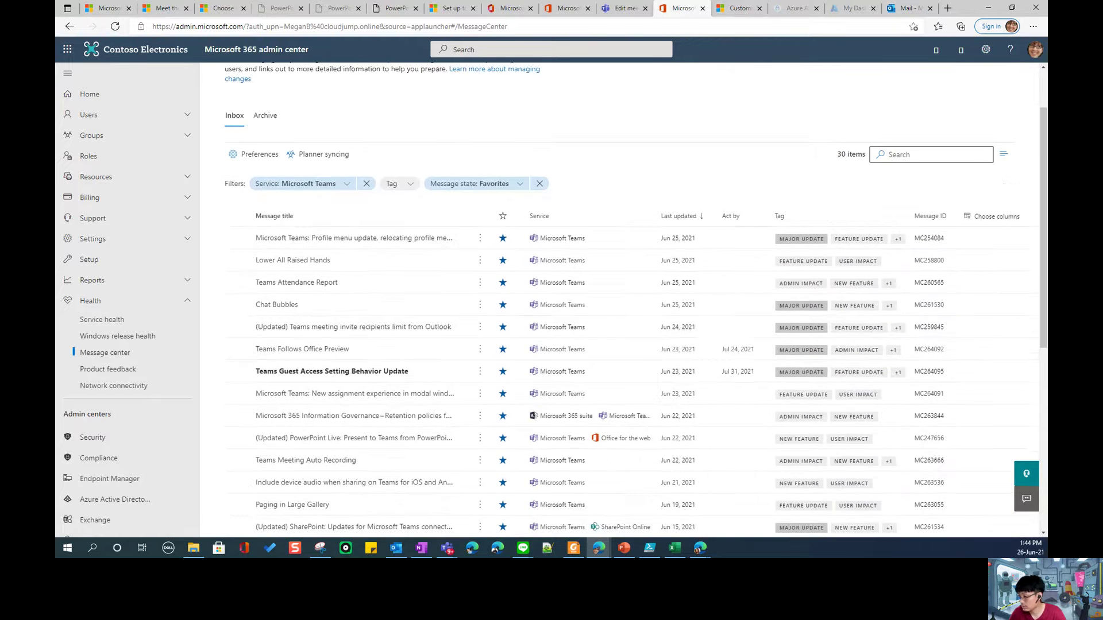
{"action": "key", "text": "alt+Tab"}
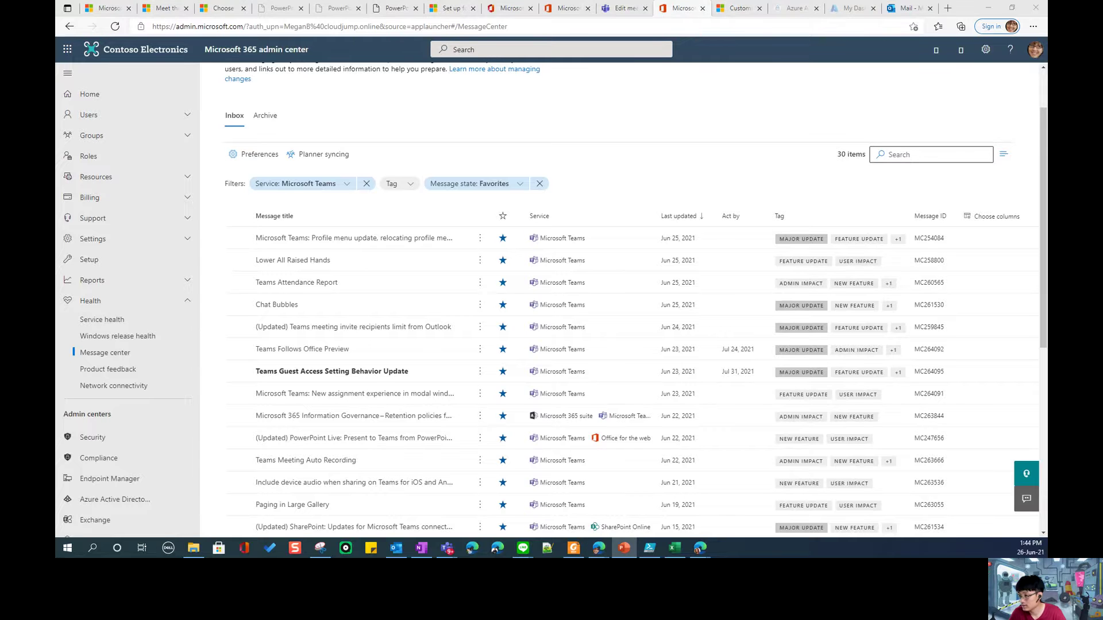
{"action": "left_click", "coordinate": [367, 184]}
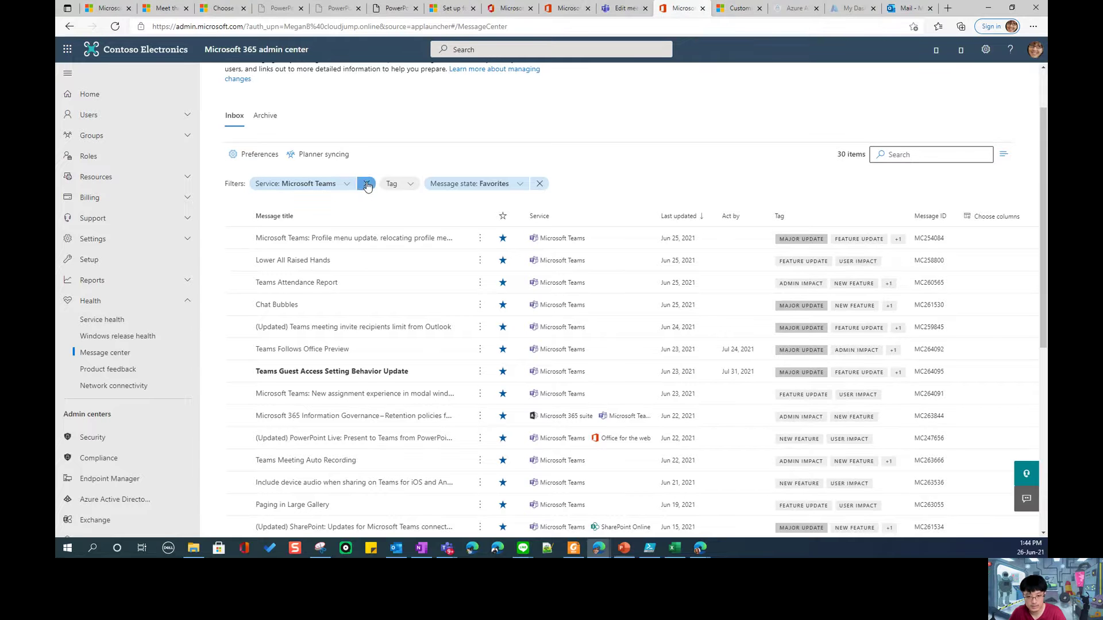
{"action": "left_click", "coordinate": [289, 185]}
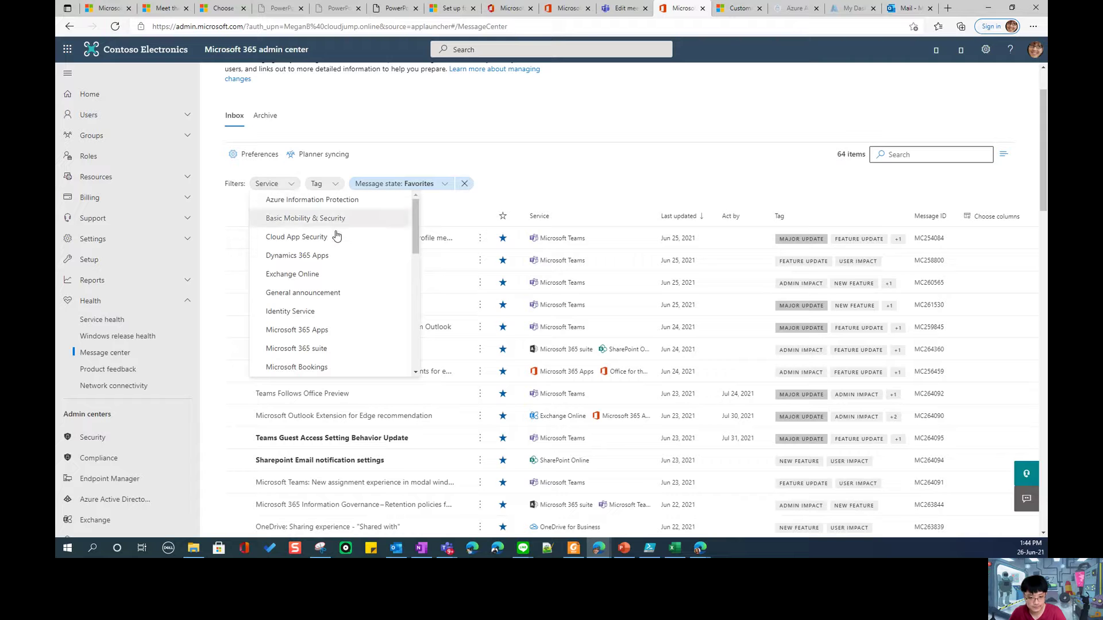
{"action": "scroll", "coordinate": [337, 235], "scroll_direction": "down", "scroll_amount": 1}
{"action": "left_click", "coordinate": [316, 320]}
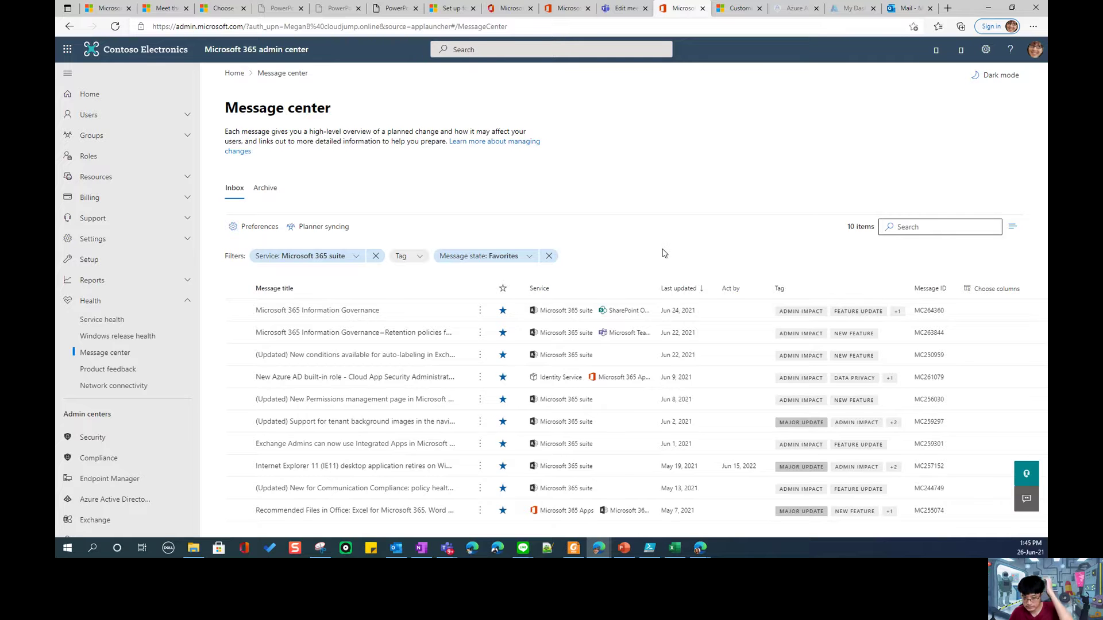
- Read the "New Azure AD built-in role - Cloud App Security Administrator" message and close it
{"action": "left_click", "coordinate": [407, 381]}
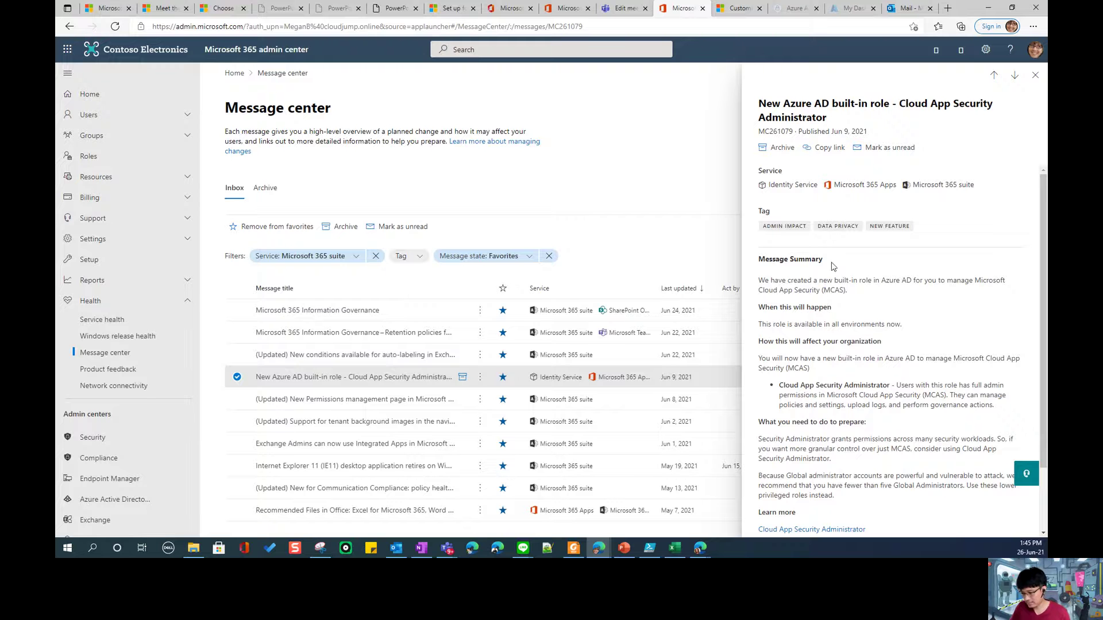
{"action": "scroll", "coordinate": [905, 407], "scroll_direction": "down", "scroll_amount": 1}
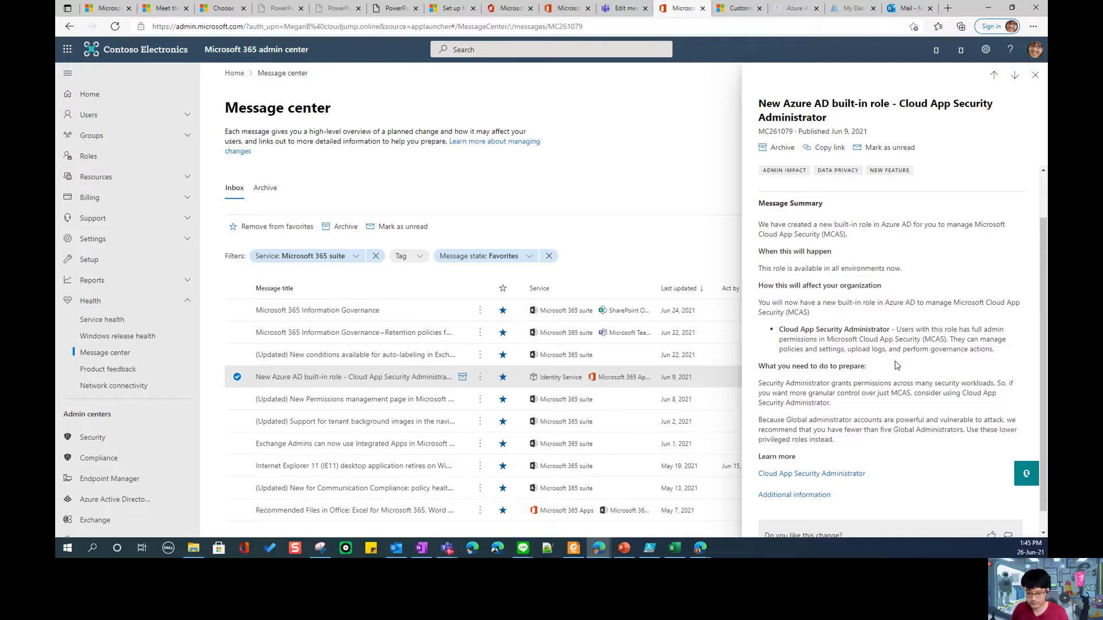
{"action": "left_click", "coordinate": [1035, 75]}
- Read the "(Updated) New Permissions management page in Microsoft 365 compliance center" message and open its Permissions landing page in a new tab
{"action": "left_click", "coordinate": [413, 400]}
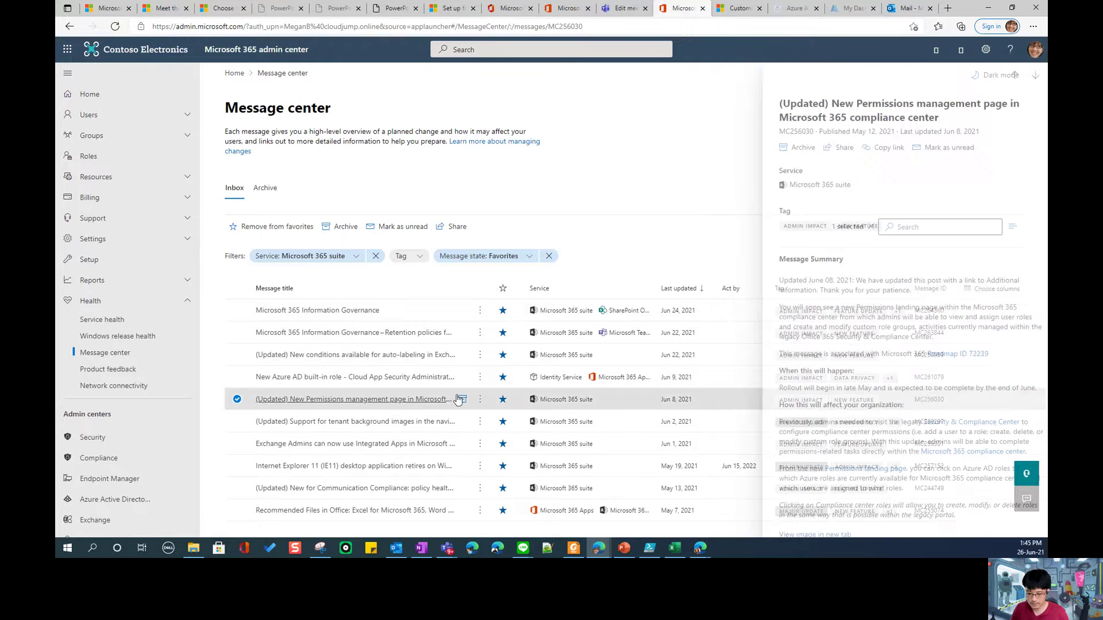
{"action": "scroll", "coordinate": [915, 343], "scroll_direction": "down", "scroll_amount": 5}
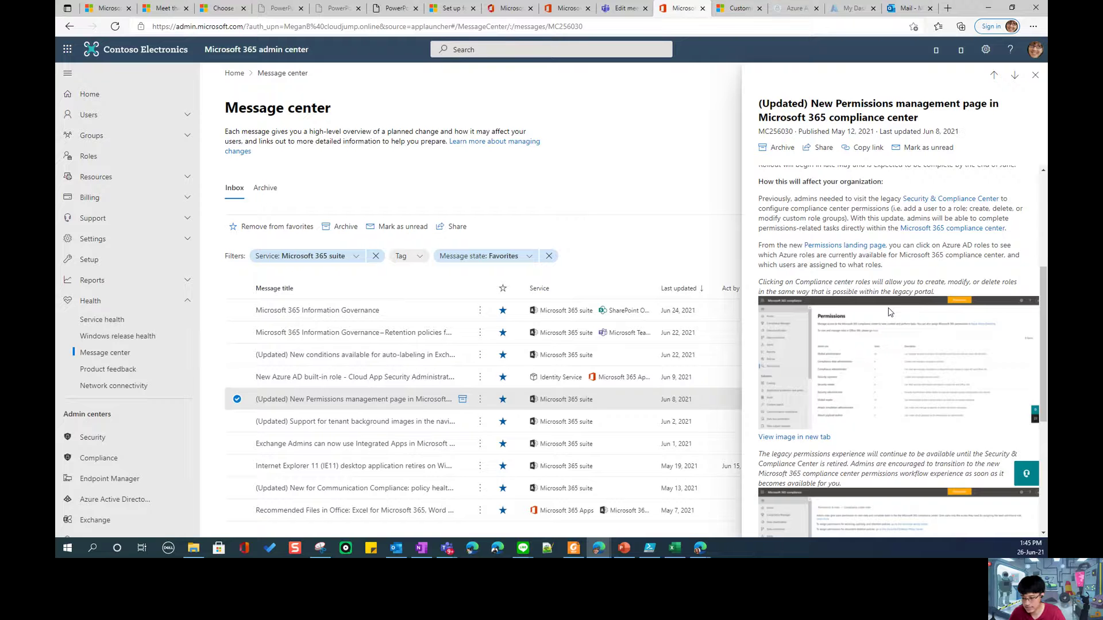
{"action": "right_click", "coordinate": [853, 246]}
{"action": "left_click", "coordinate": [861, 257]}
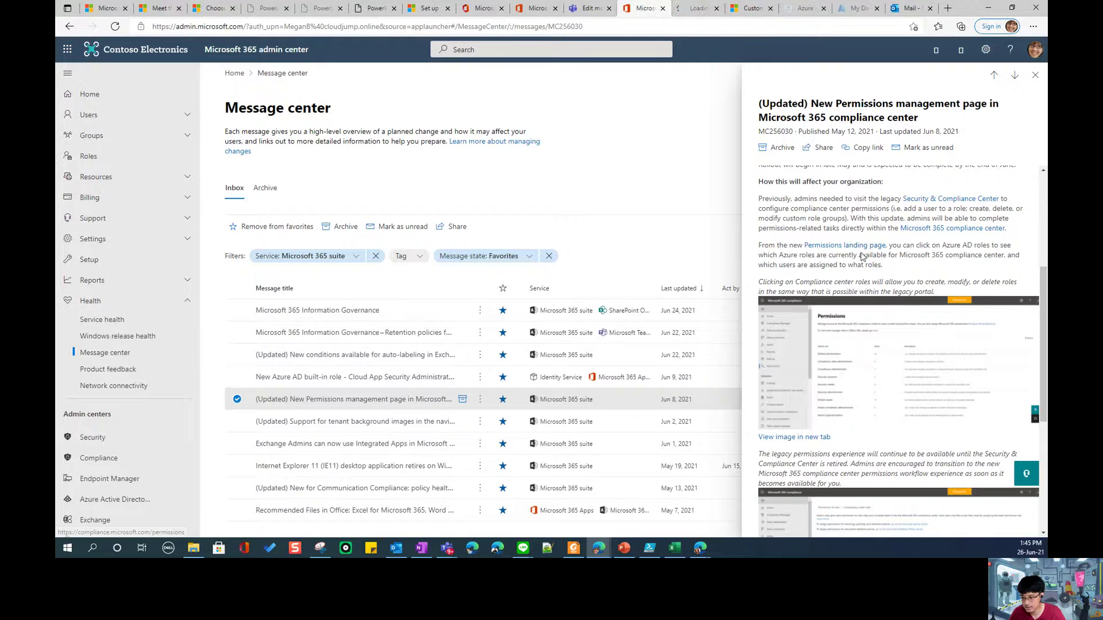
{"action": "left_click", "coordinate": [700, 9]}
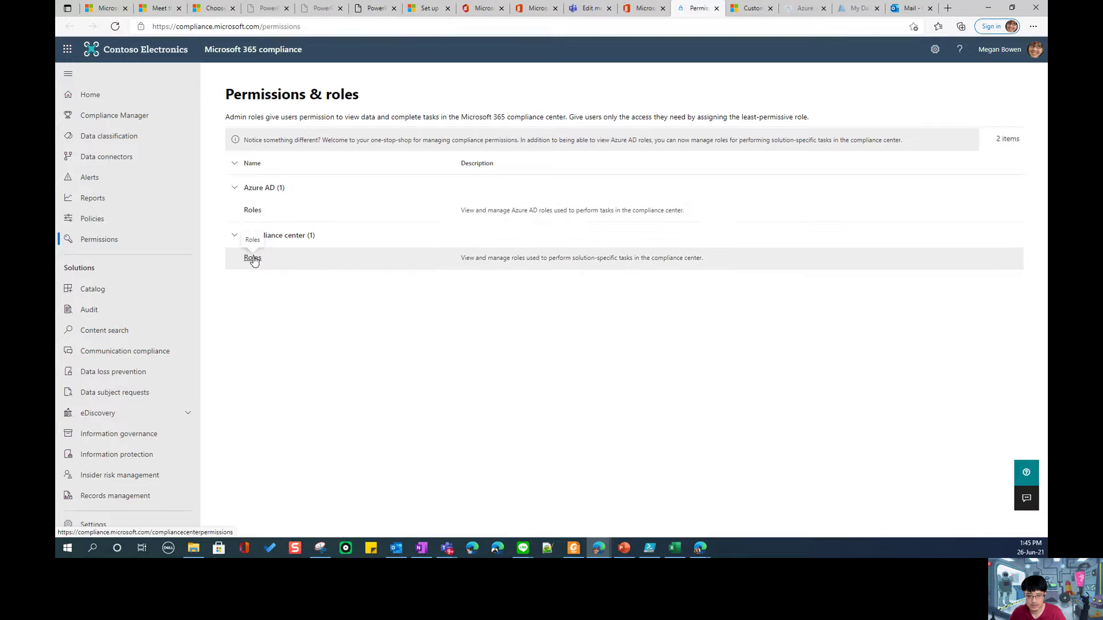
- View the Azure AD Global administrator role's details in the compliance center, then return to the Message center and close the permissions message
{"action": "left_click", "coordinate": [255, 212]}
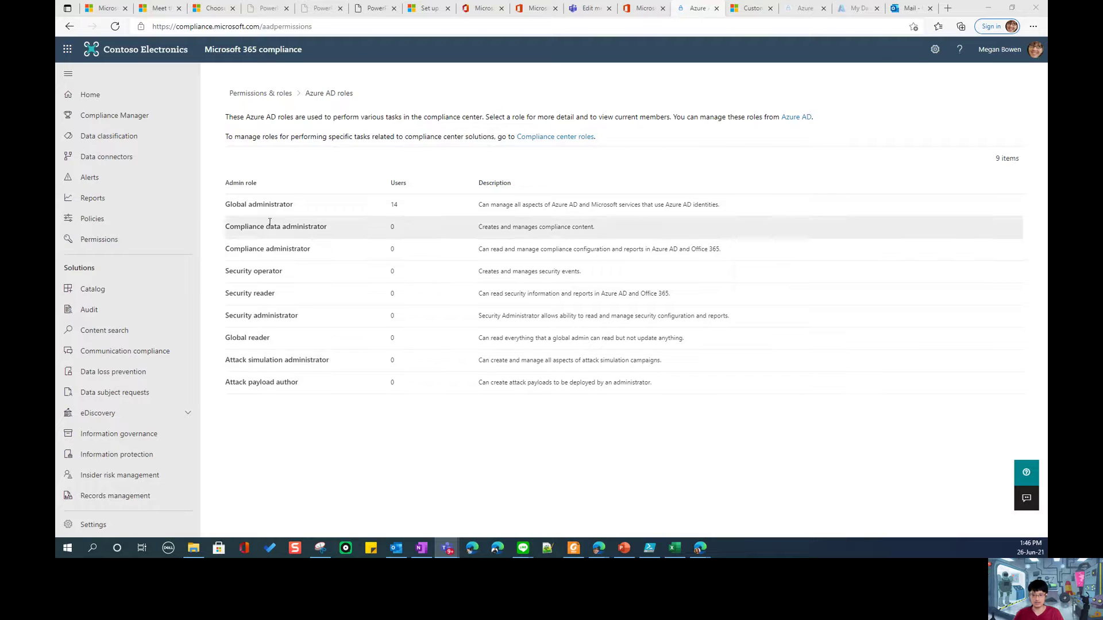
{"action": "double_click", "coordinate": [281, 205]}
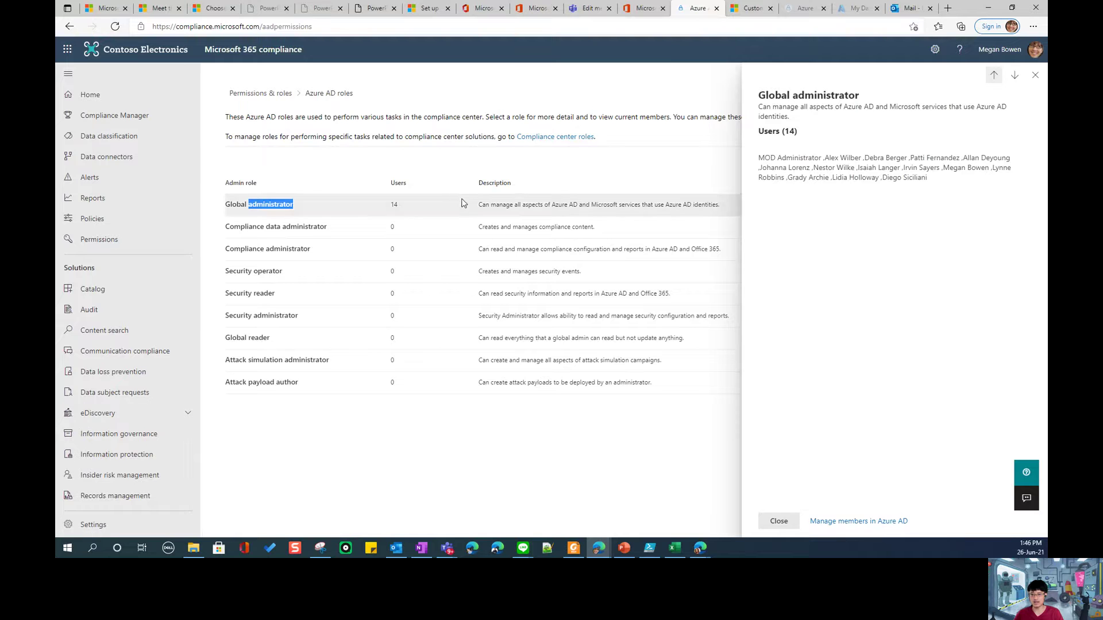
{"action": "left_click", "coordinate": [639, 10]}
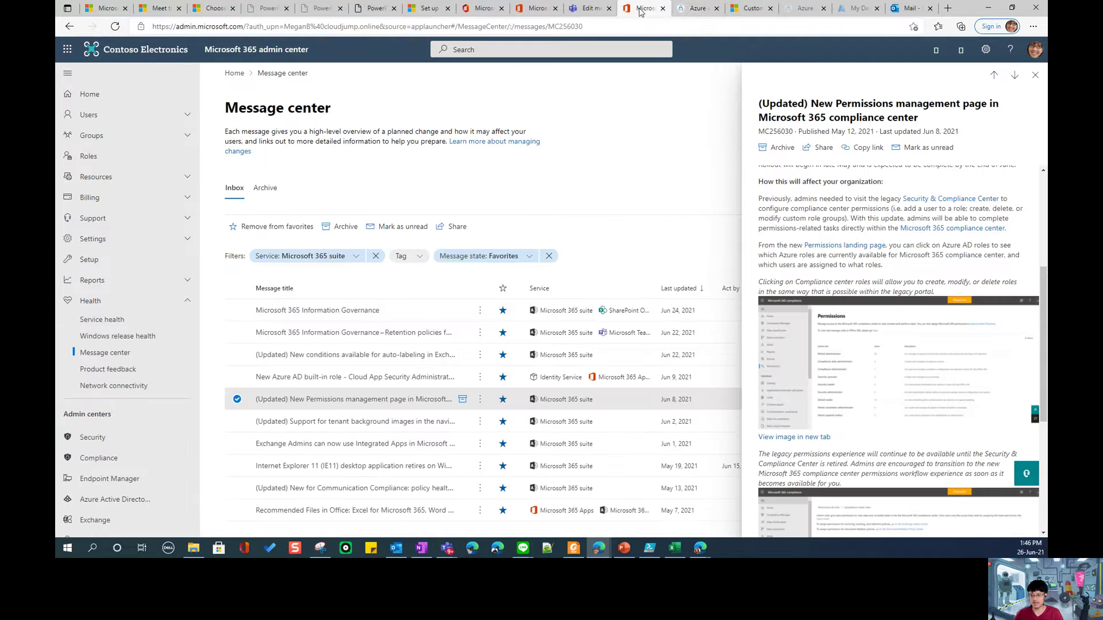
{"action": "left_click", "coordinate": [1034, 76]}
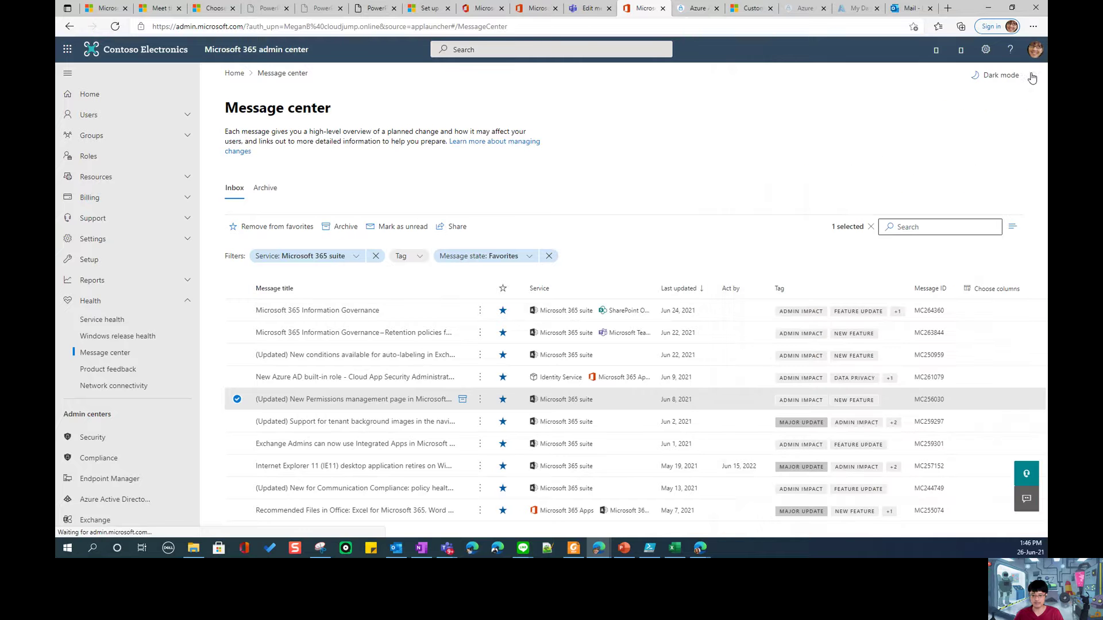
- Read the message about retiring tenant background images in the navigation bar, then close and deselect it
{"action": "left_click", "coordinate": [347, 423]}
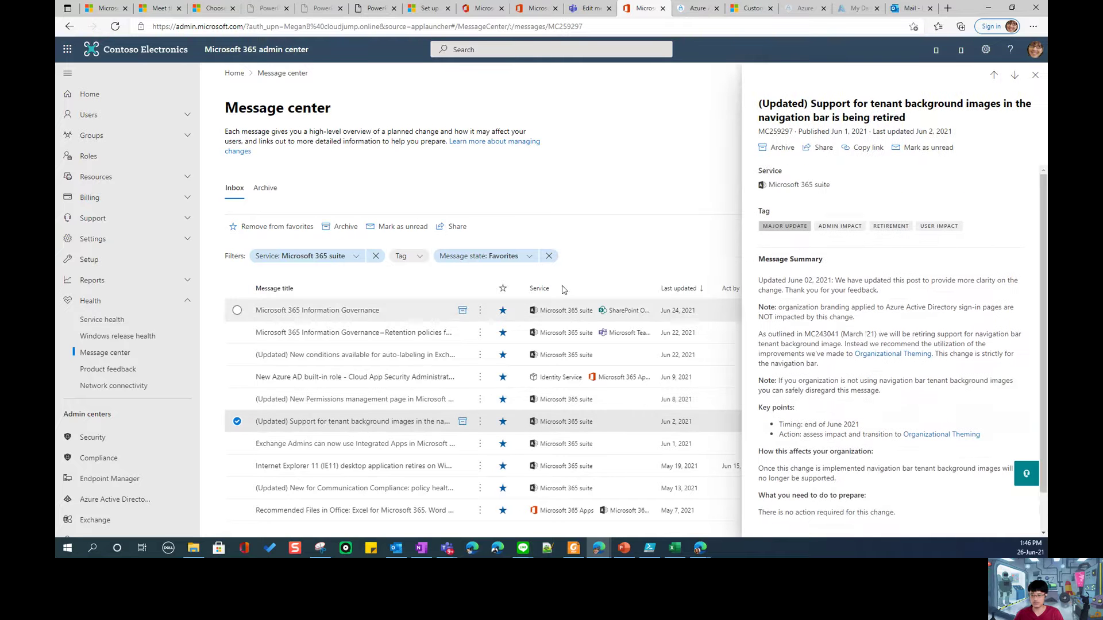
{"action": "scroll", "coordinate": [874, 301], "scroll_direction": "down", "scroll_amount": 1}
{"action": "scroll", "coordinate": [957, 186], "scroll_direction": "up", "scroll_amount": 1}
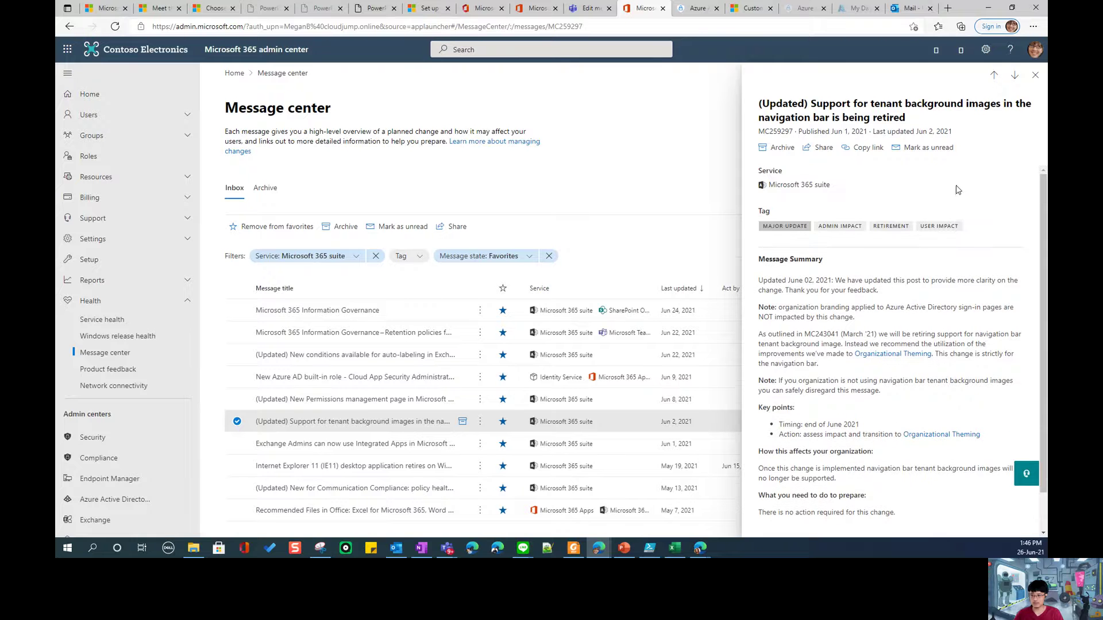
{"action": "left_click", "coordinate": [1036, 75]}
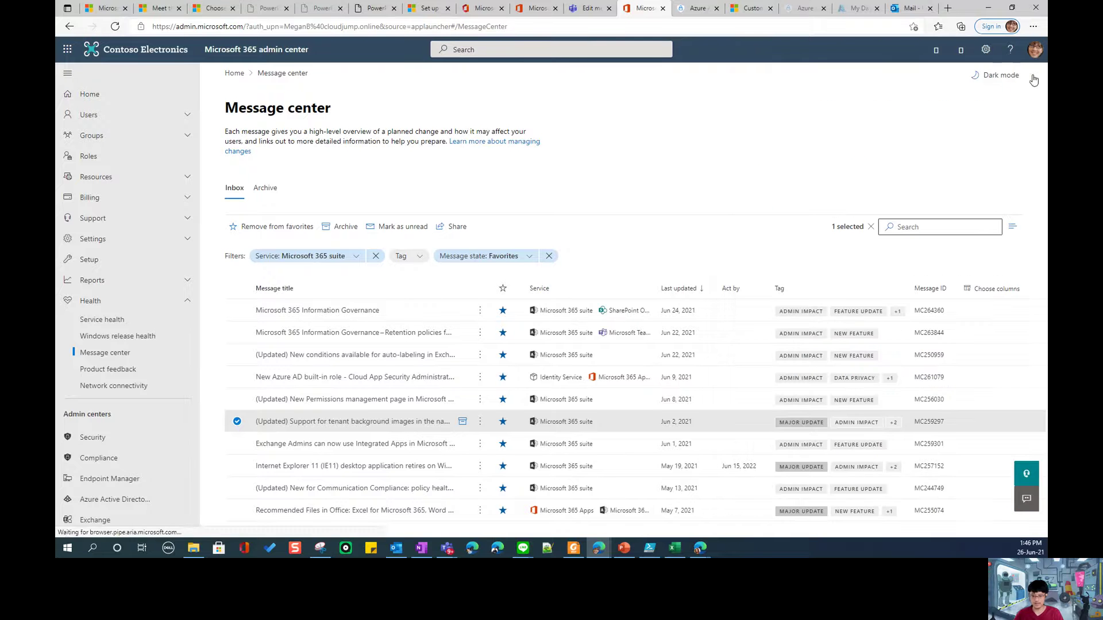
{"action": "left_click", "coordinate": [237, 421]}
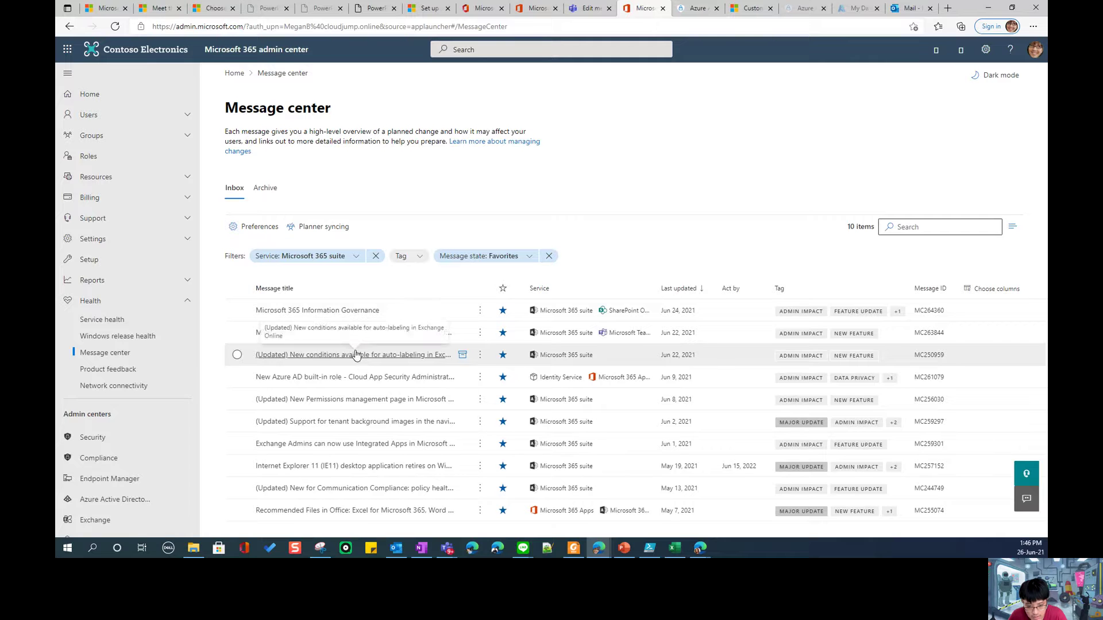
- Open the "Microsoft 365 Information Governance" message and read its summary, rollout timing and organizational impact
{"action": "left_click", "coordinate": [359, 310]}
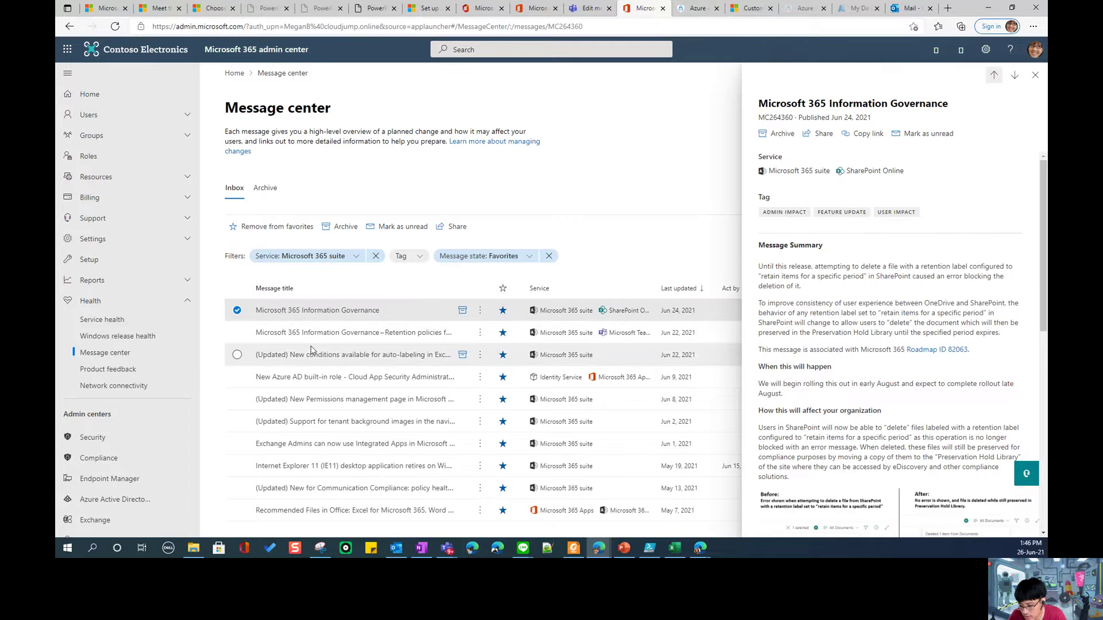
{"action": "scroll", "coordinate": [859, 411], "scroll_direction": "down", "scroll_amount": 8}
{"action": "scroll", "coordinate": [859, 410], "scroll_direction": "up", "scroll_amount": 6}
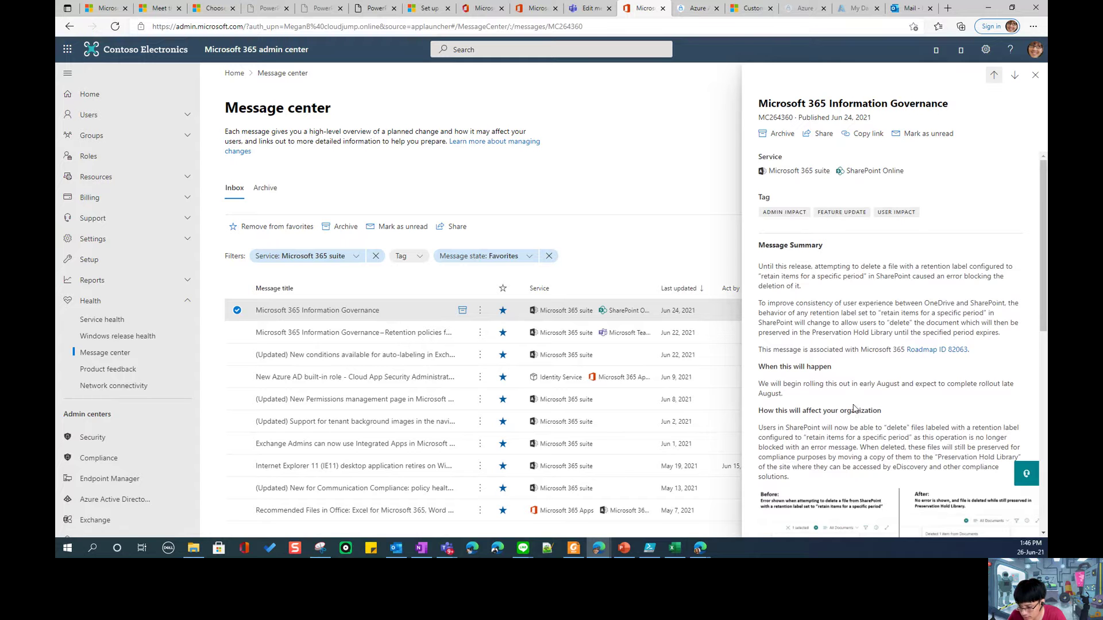
{"action": "scroll", "coordinate": [853, 409], "scroll_direction": "down", "scroll_amount": 1}
{"action": "scroll", "coordinate": [850, 403], "scroll_direction": "down", "scroll_amount": 3}
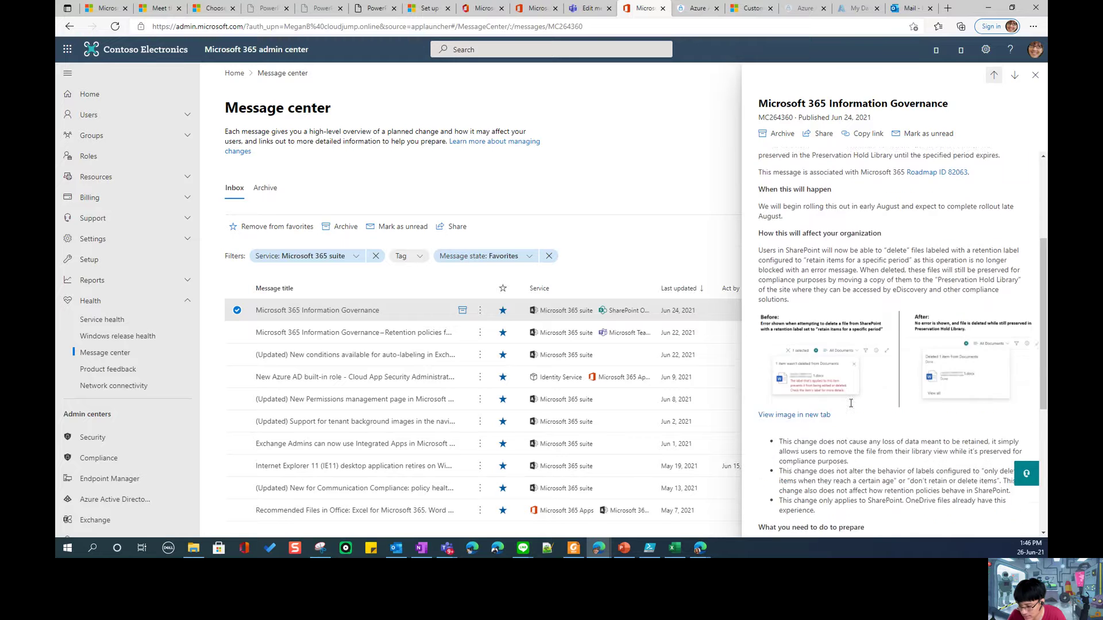
- View the retention label before-and-after image in a new tab, then return to the Information Governance message
{"action": "right_click", "coordinate": [837, 362]}
{"action": "left_click", "coordinate": [840, 371]}
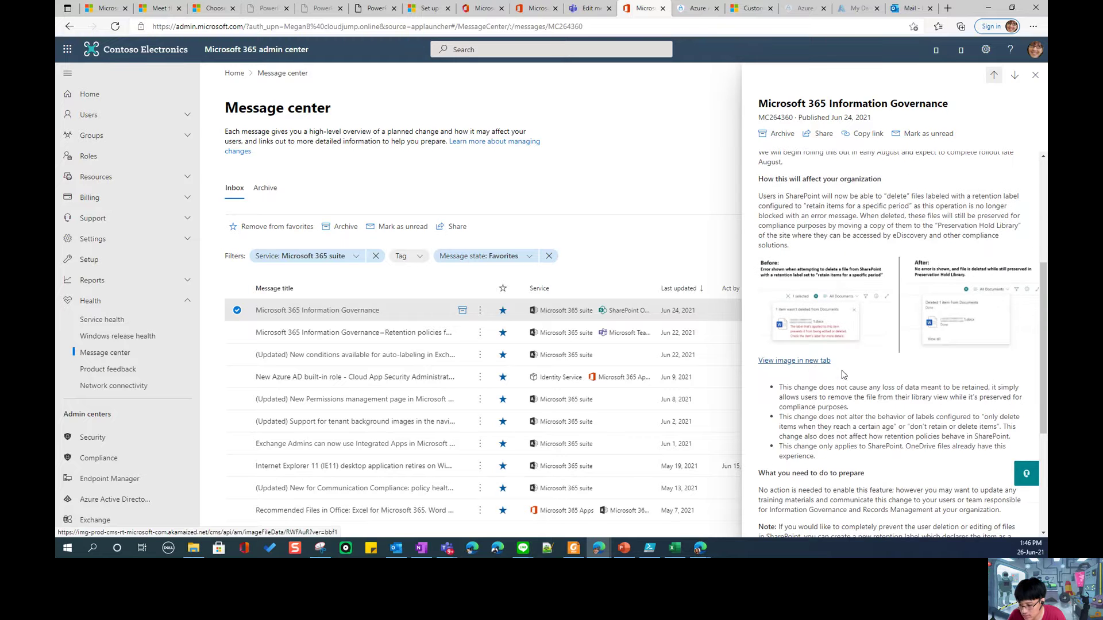
{"action": "left_click", "coordinate": [661, 12]}
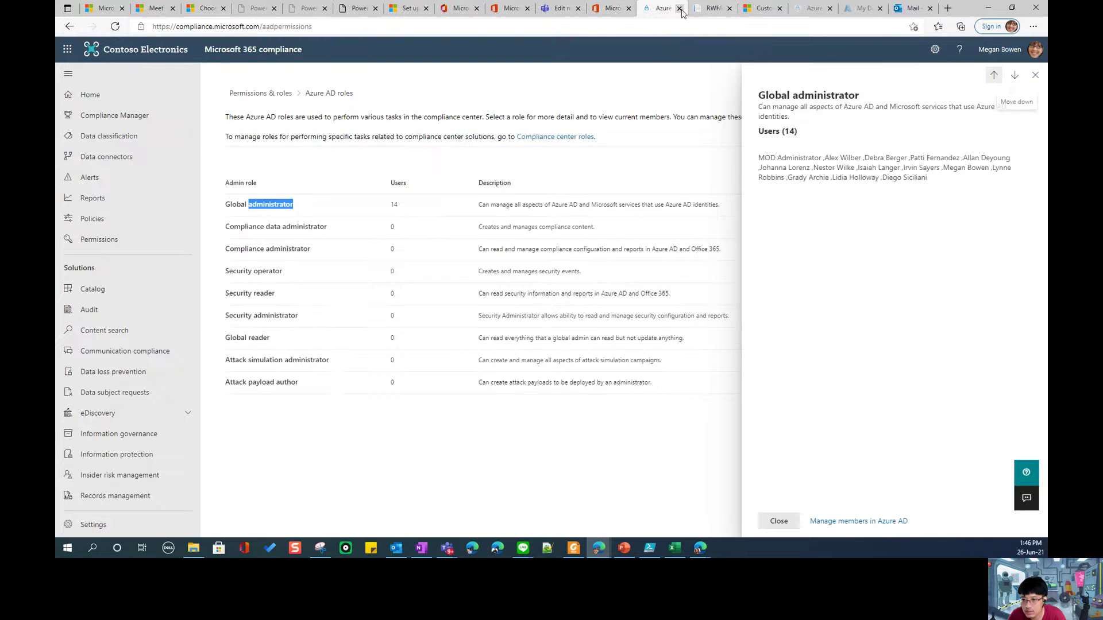
{"action": "left_click", "coordinate": [706, 10]}
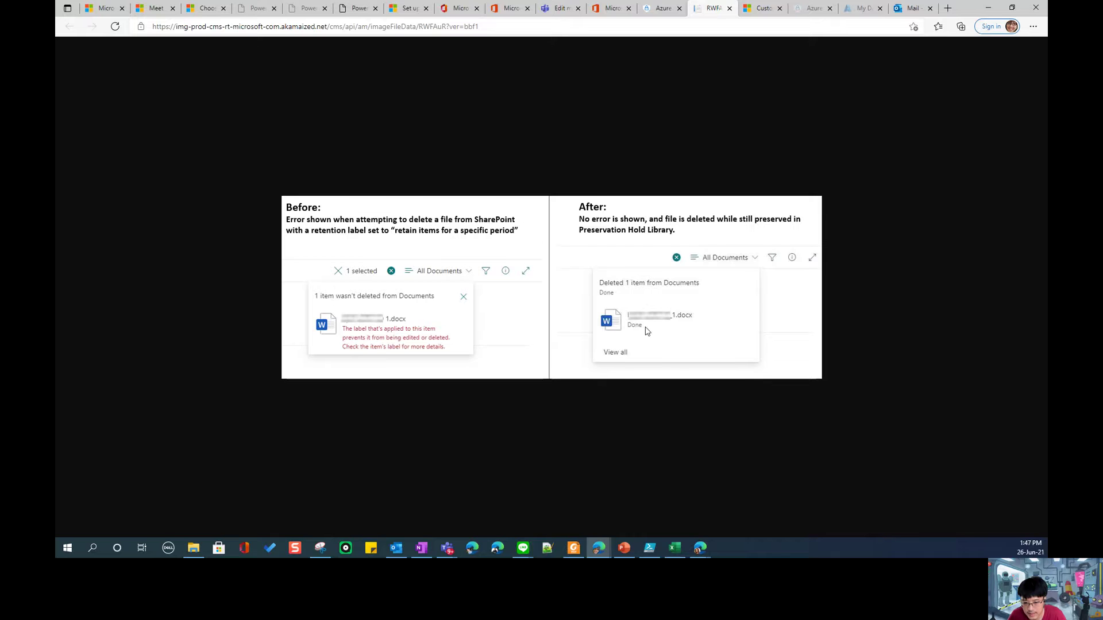
{"action": "left_click", "coordinate": [655, 12]}
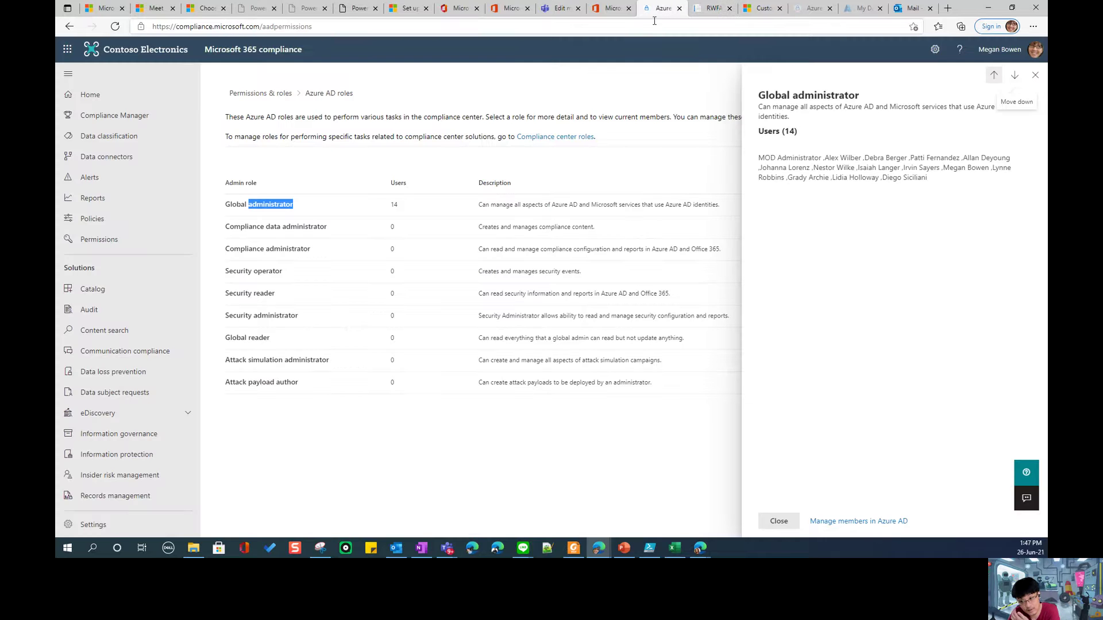
{"action": "left_click", "coordinate": [610, 8]}
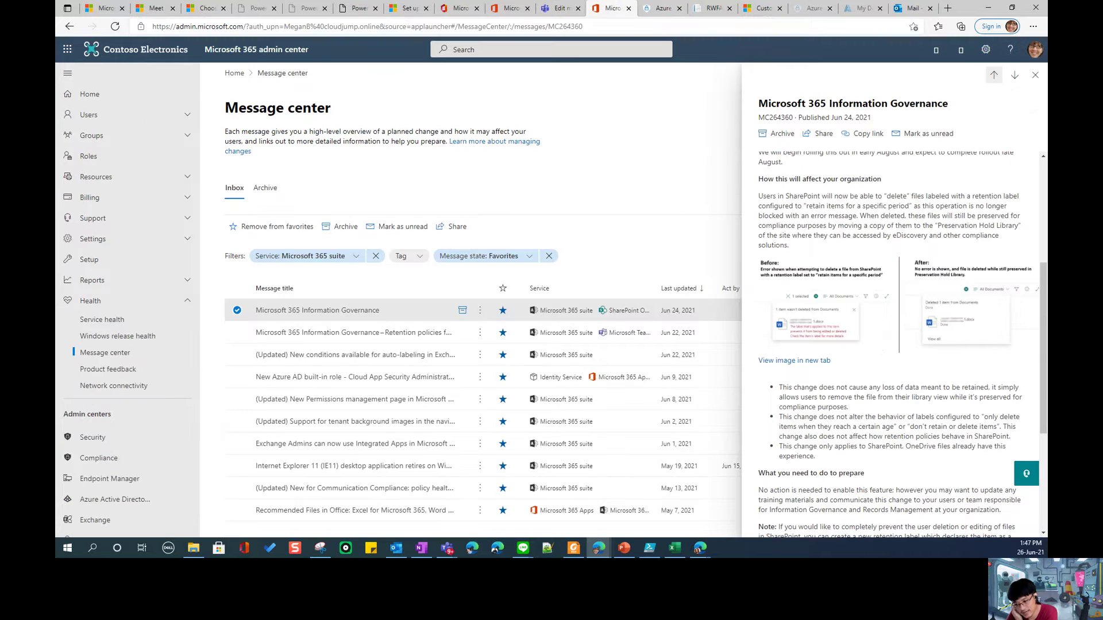
- Recheck the retention label before-and-after image and close its tab, then return to the Message center and close the Information Governance message
{"action": "left_click", "coordinate": [713, 9]}
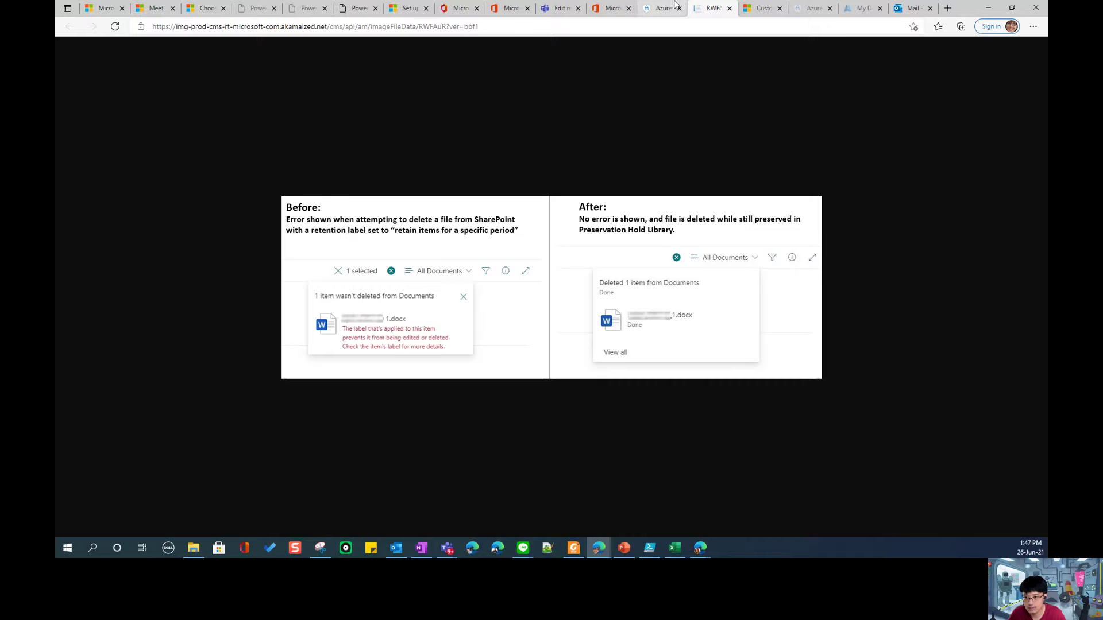
{"action": "left_click", "coordinate": [728, 8]}
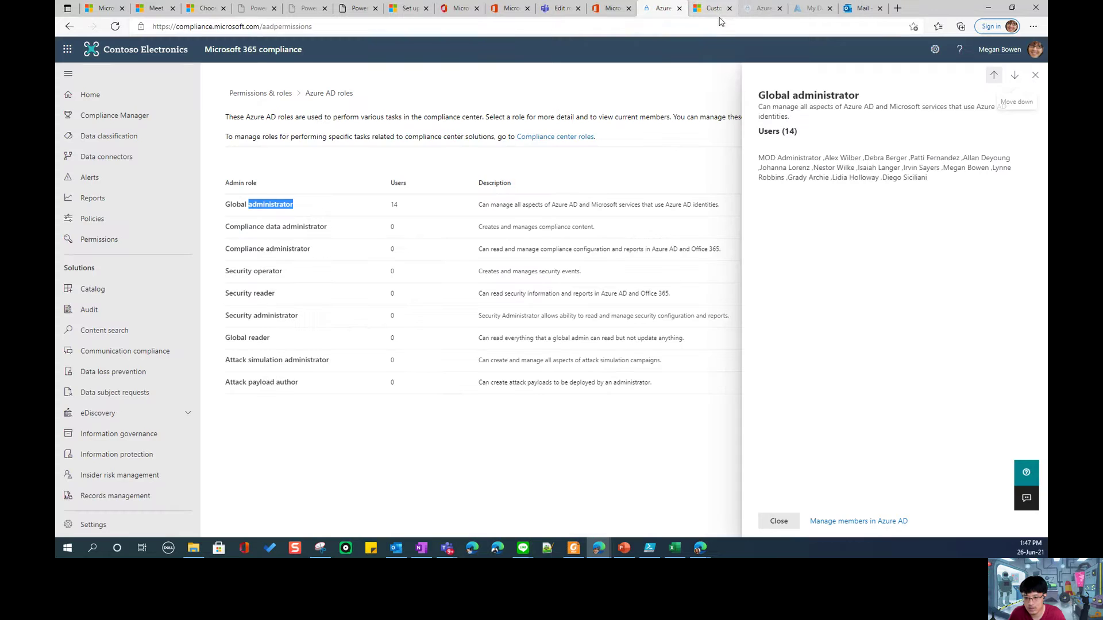
{"action": "left_click", "coordinate": [609, 10]}
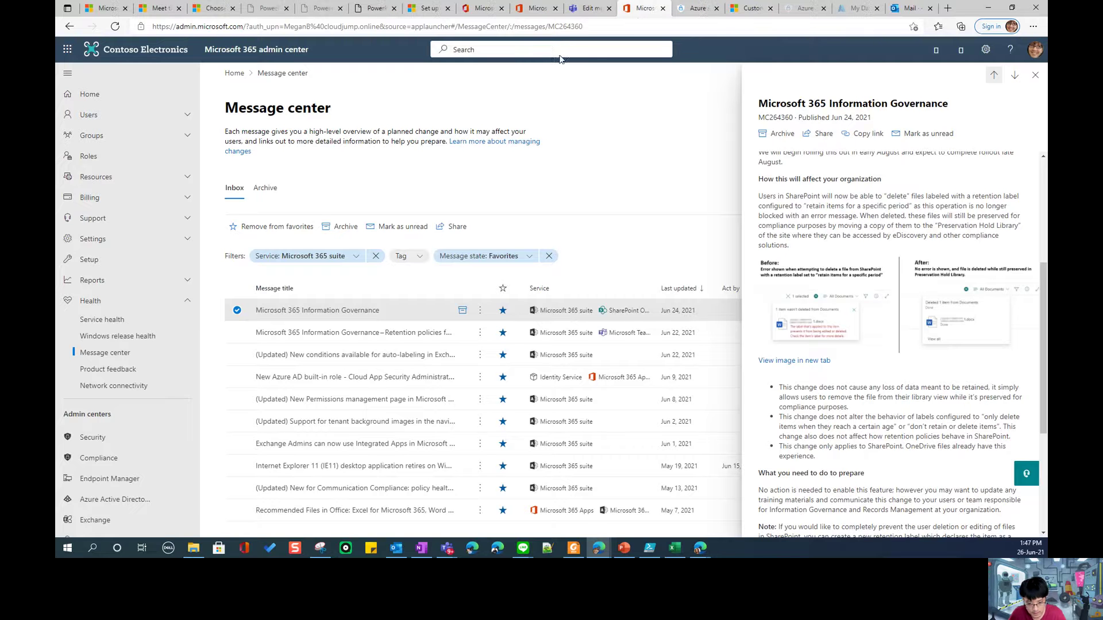
{"action": "left_click", "coordinate": [374, 271]}
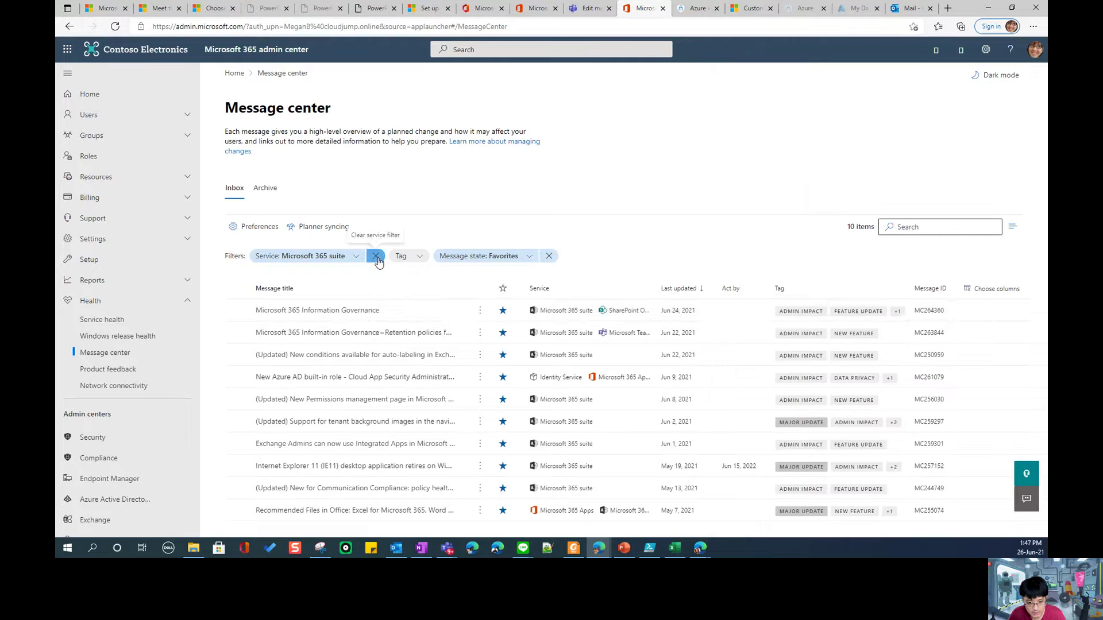
- Clear the Microsoft 365 suite service filter and look through the favorite messages for all services
{"action": "left_click", "coordinate": [376, 256]}
{"action": "left_click", "coordinate": [291, 257]}
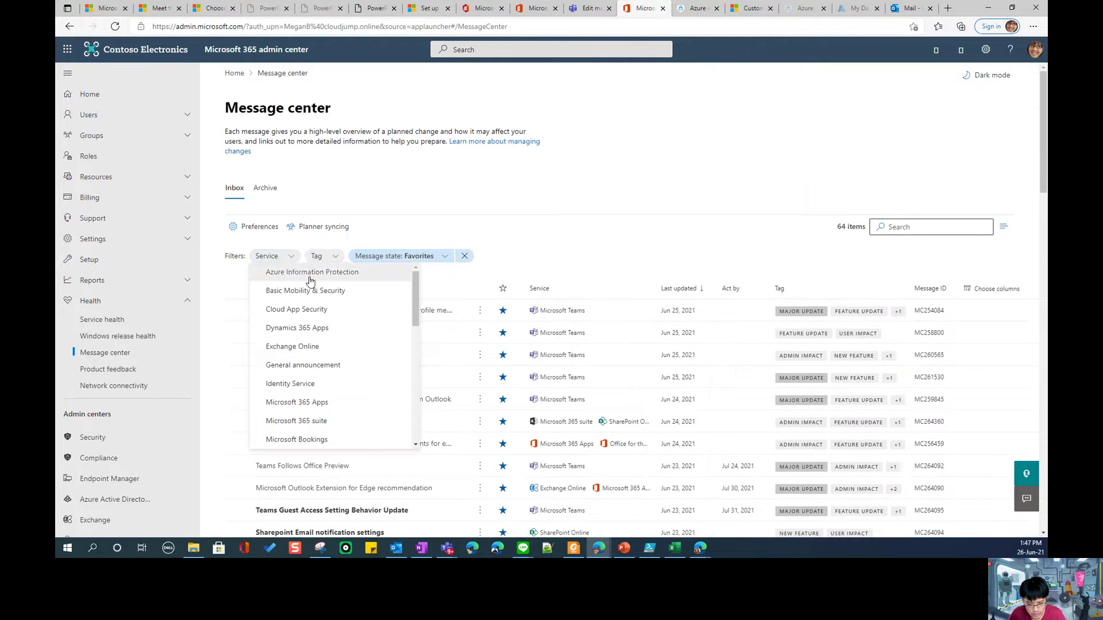
{"action": "key", "text": "alt+Tab"}
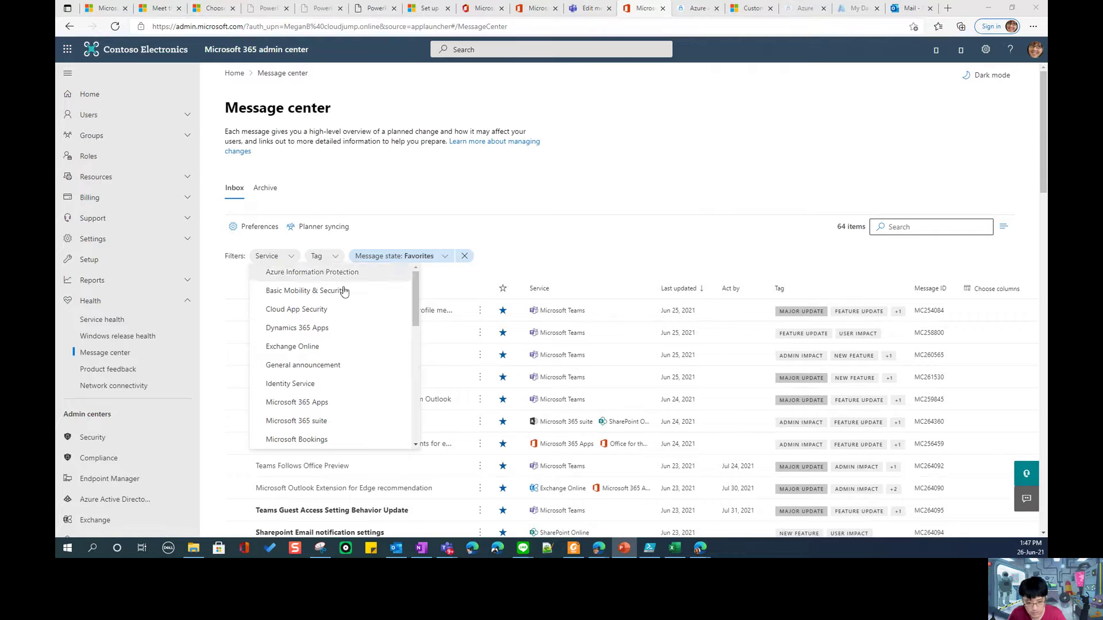
{"action": "scroll", "coordinate": [384, 327], "scroll_direction": "down", "scroll_amount": 1}
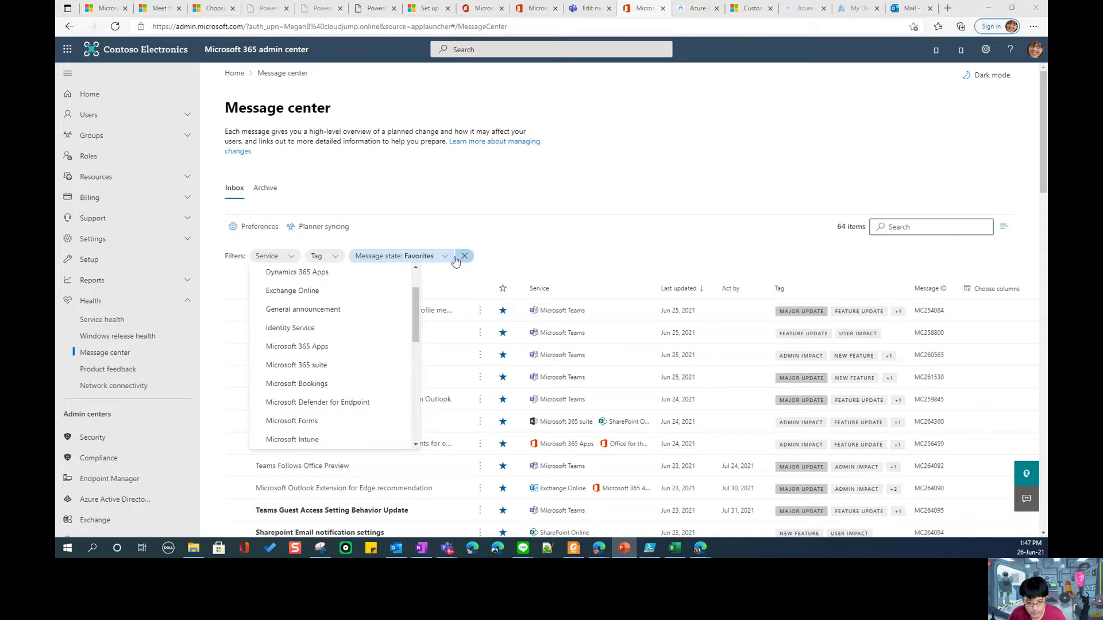
{"action": "left_click", "coordinate": [577, 250]}
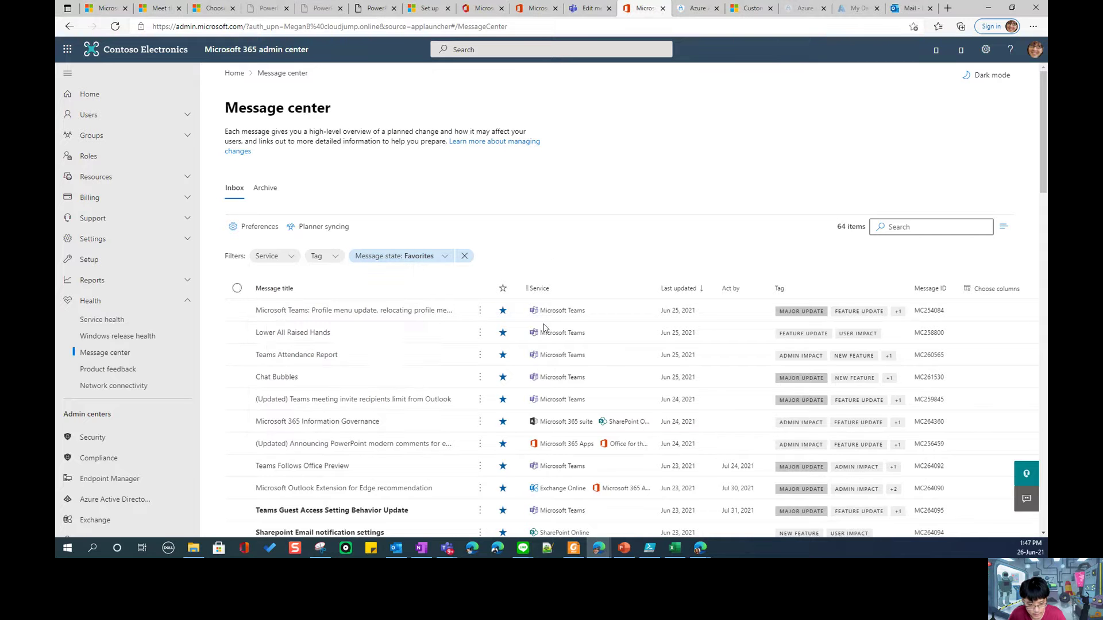
{"action": "scroll", "coordinate": [544, 326], "scroll_direction": "down", "scroll_amount": 5}
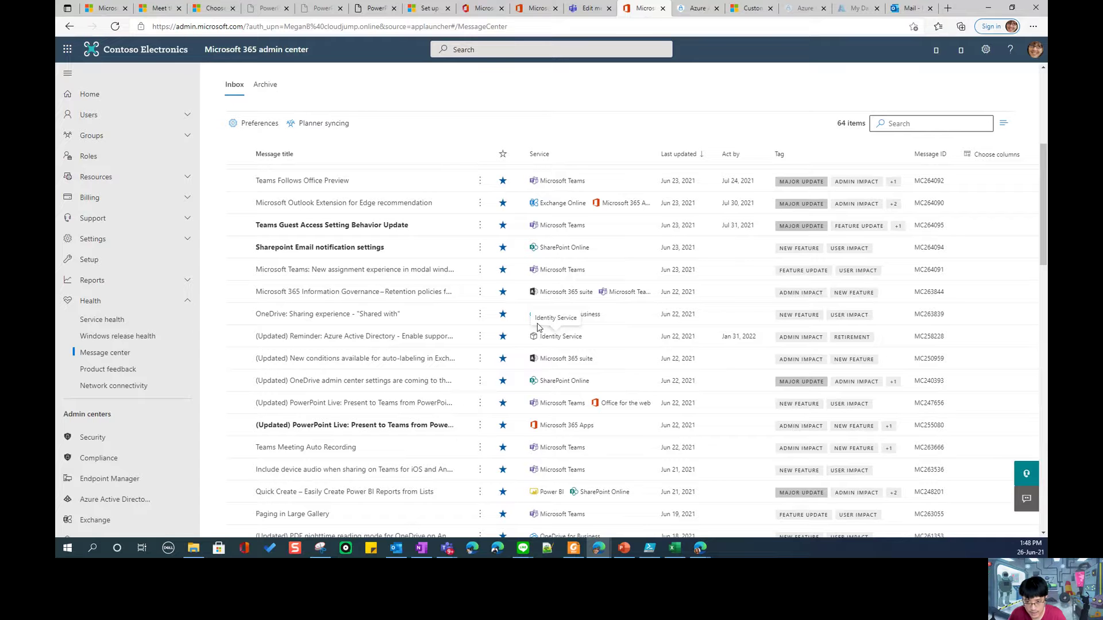
{"action": "scroll", "coordinate": [835, 74], "scroll_direction": "up", "scroll_amount": 5}
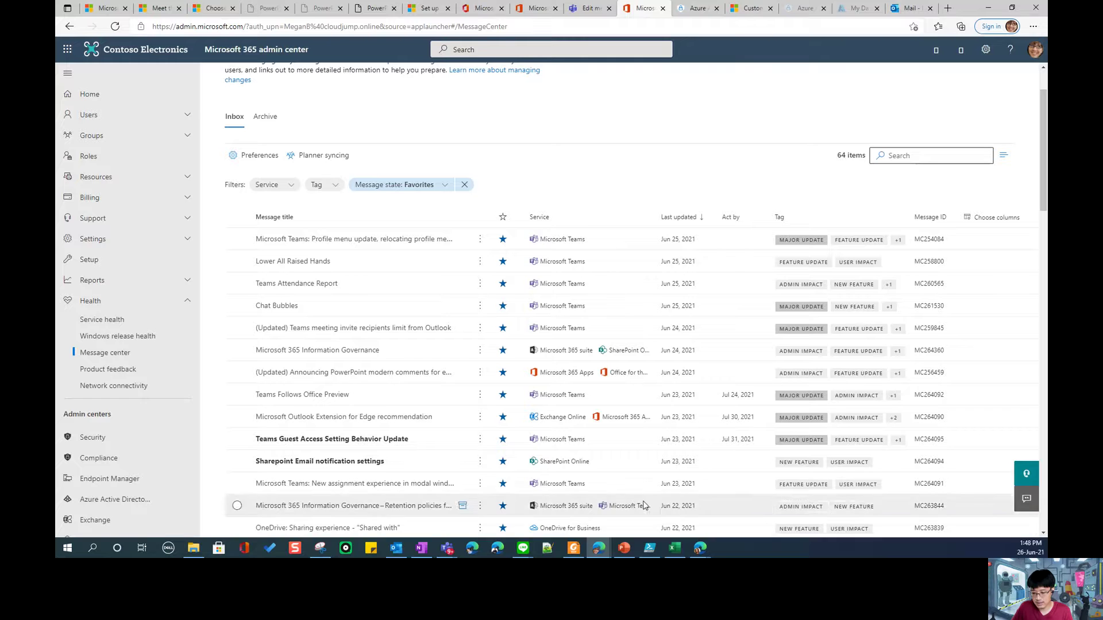
{"action": "mouse_move", "coordinate": [601, 552]}
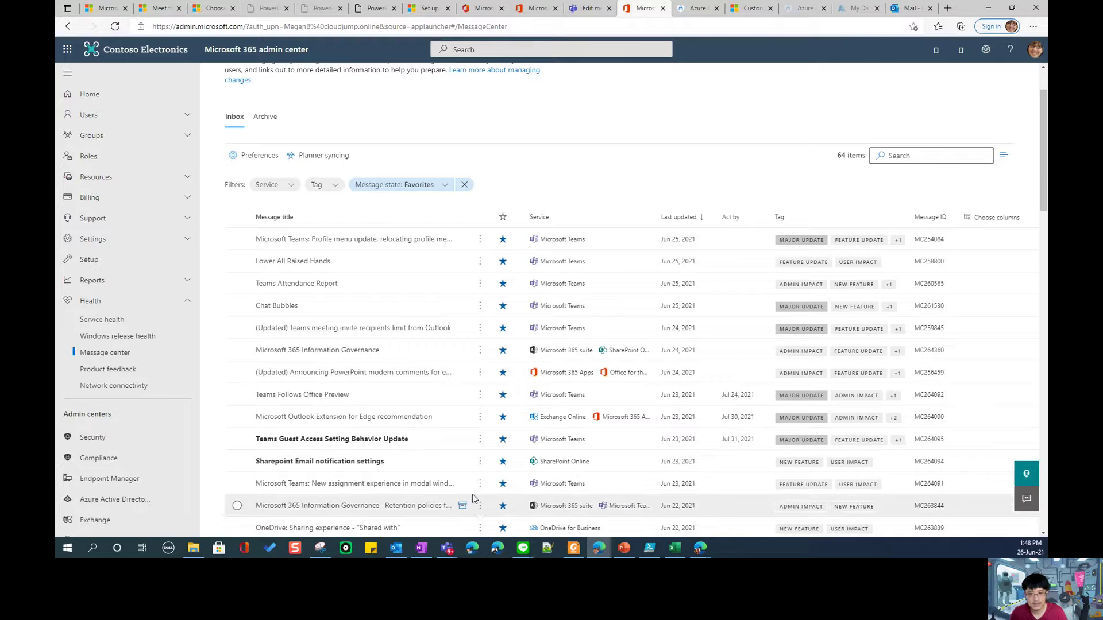
- Open Custom themes in the organization profile settings and review the default theme's general, logo and color options, then return to the theme list
{"action": "left_click", "coordinate": [526, 7]}
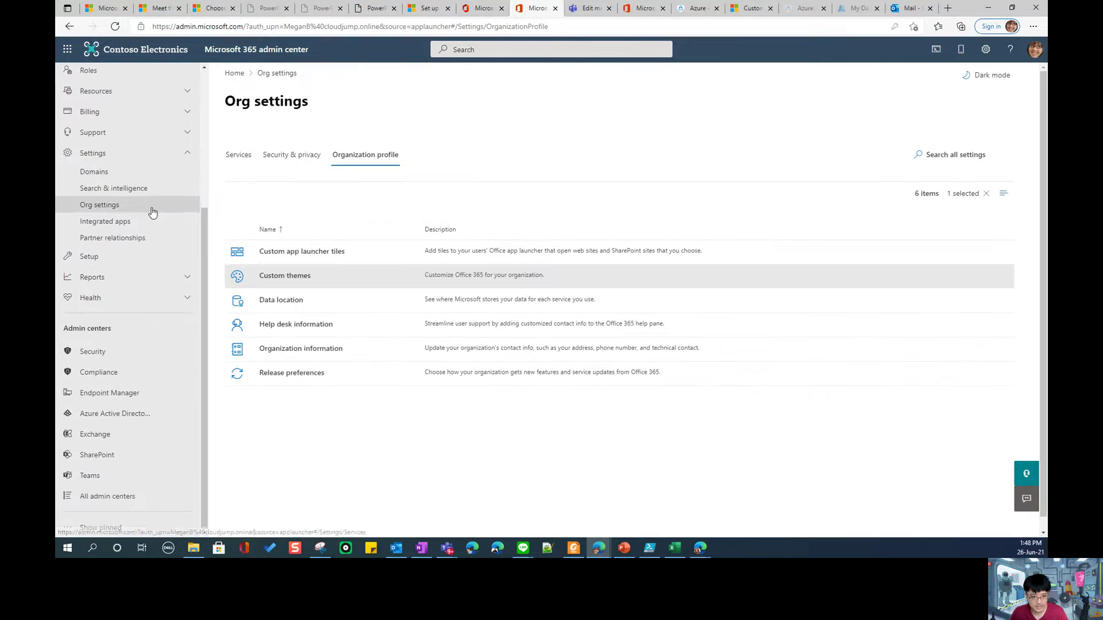
{"action": "left_click", "coordinate": [303, 281]}
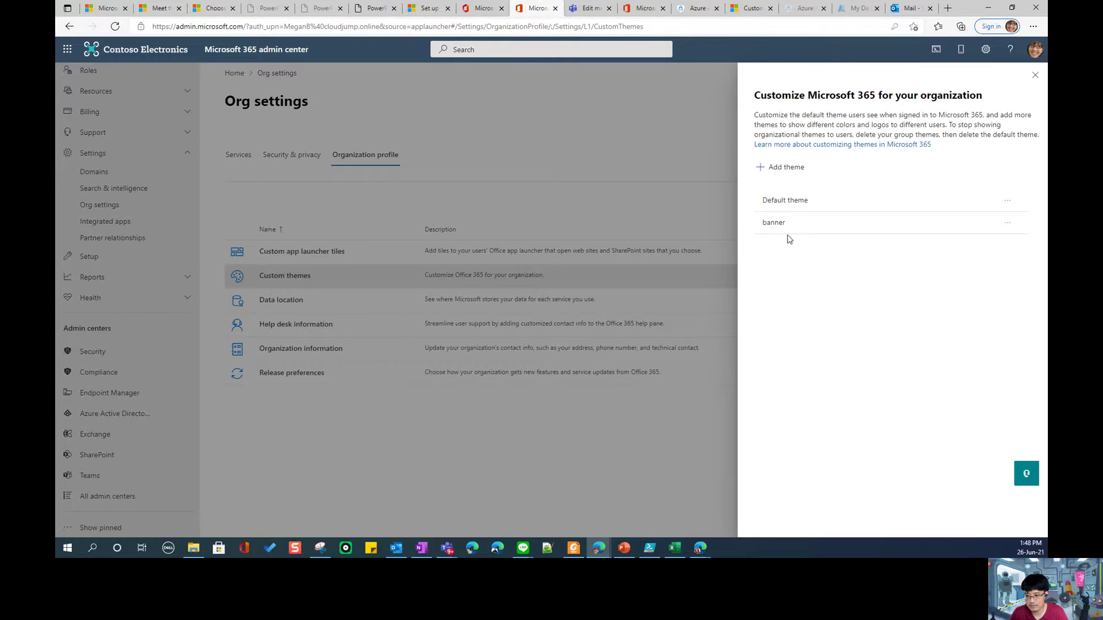
{"action": "left_click", "coordinate": [793, 203]}
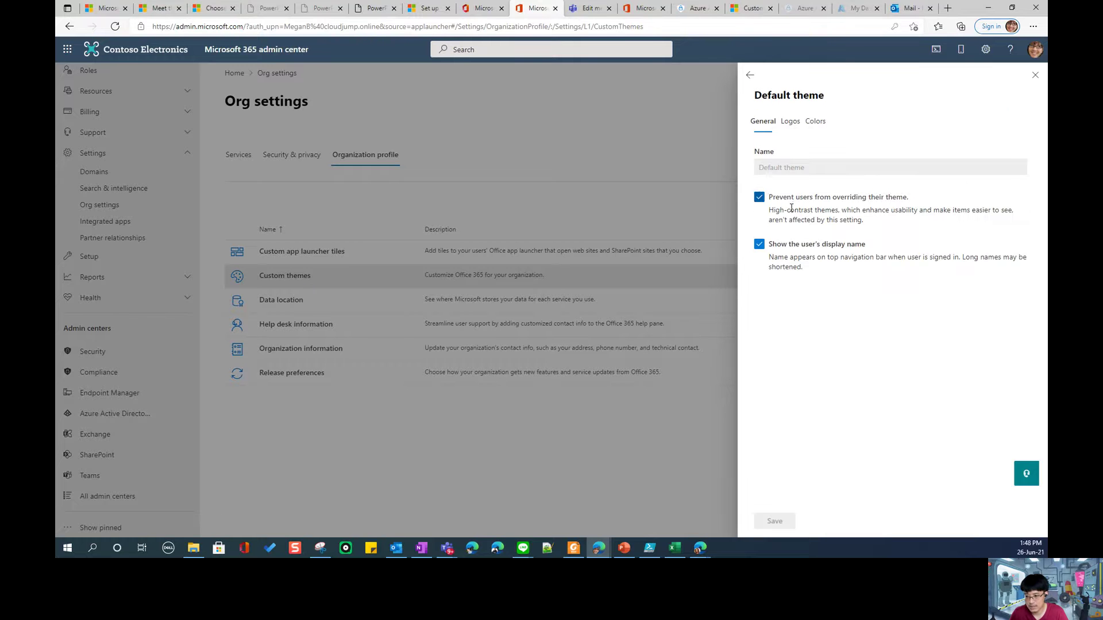
{"action": "left_click", "coordinate": [790, 122]}
{"action": "left_click", "coordinate": [815, 121]}
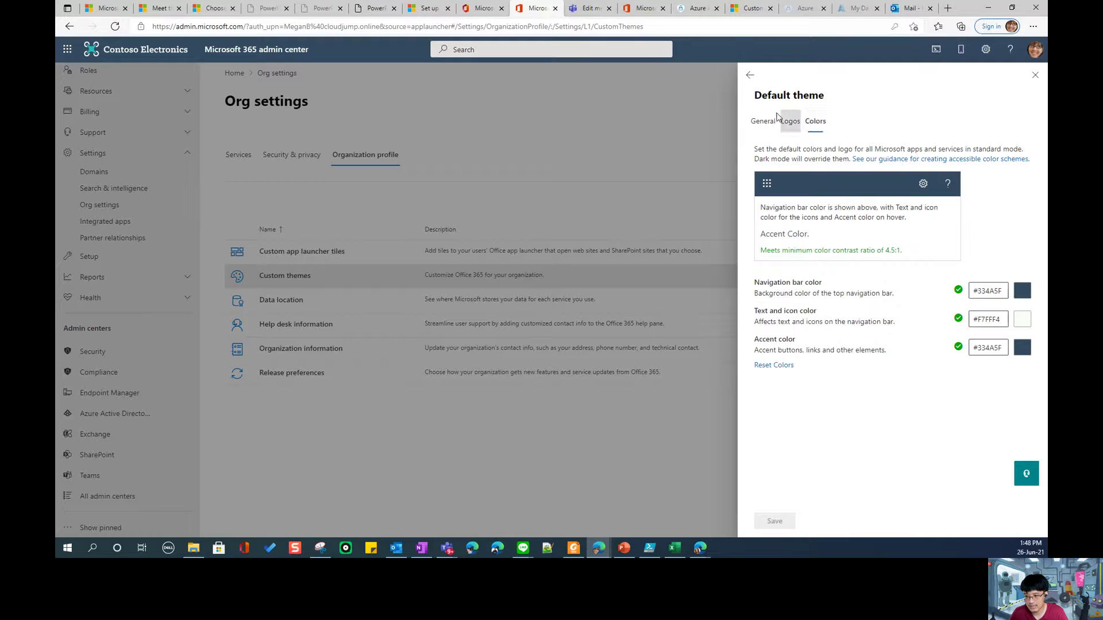
{"action": "left_click", "coordinate": [749, 76]}
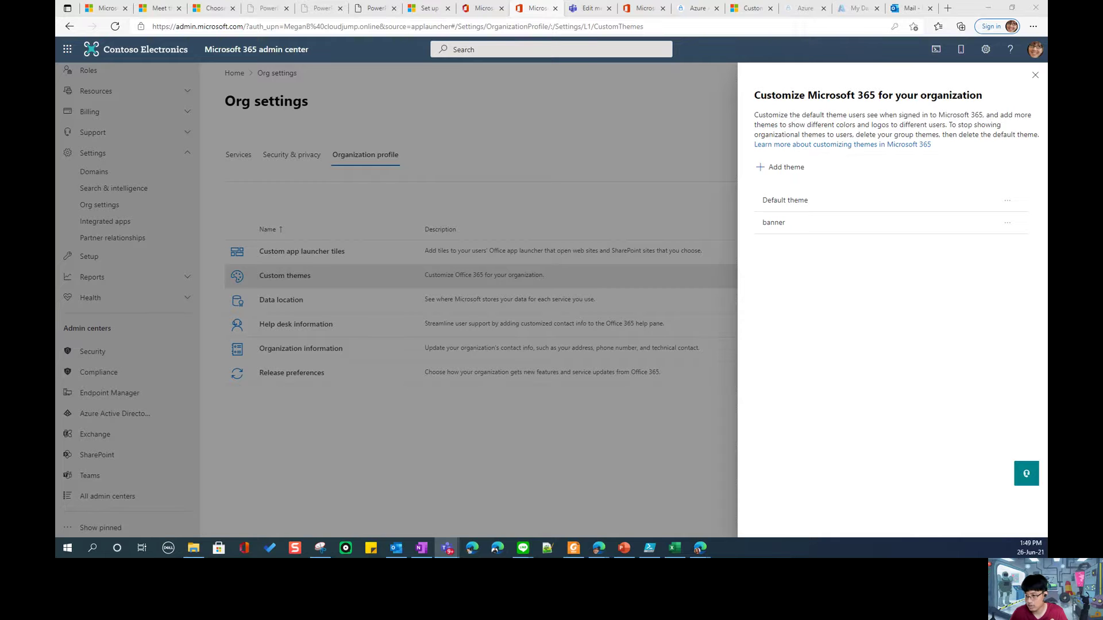
- Start a new group theme, view the selectable groups, and enable preventing theme overrides and showing the user's display name
{"action": "left_click", "coordinate": [786, 168]}
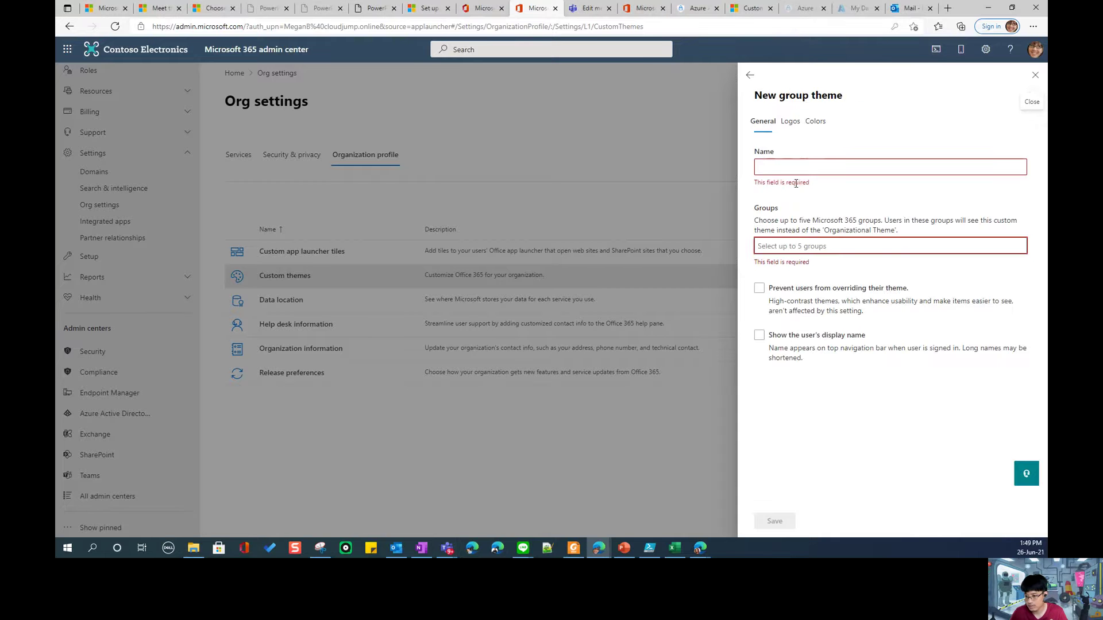
{"action": "left_click", "coordinate": [799, 245]}
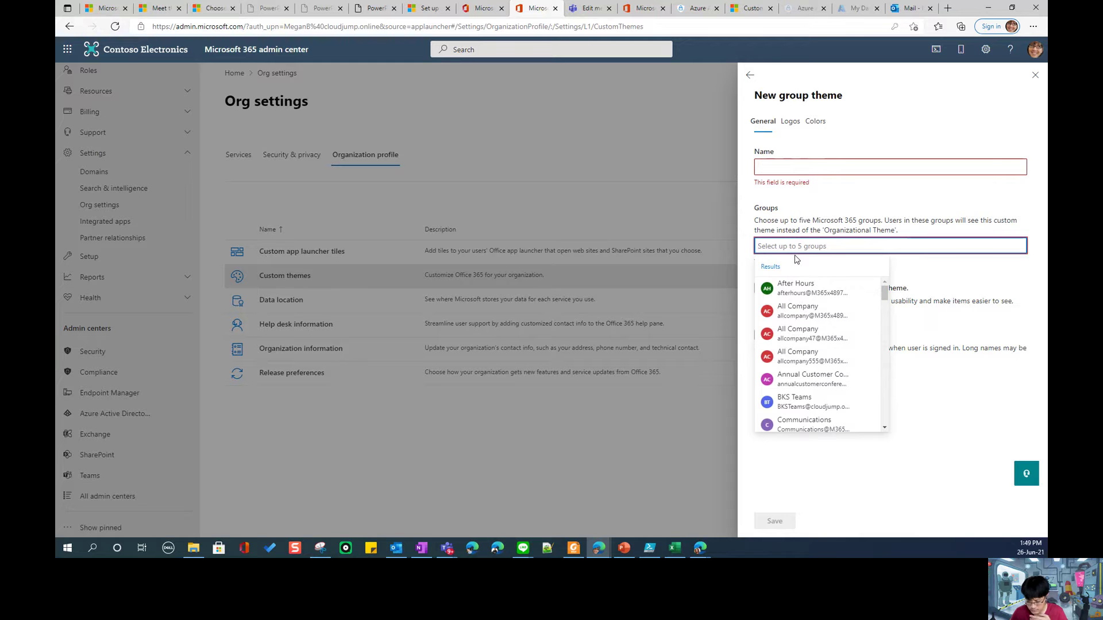
{"action": "left_click", "coordinate": [978, 398]}
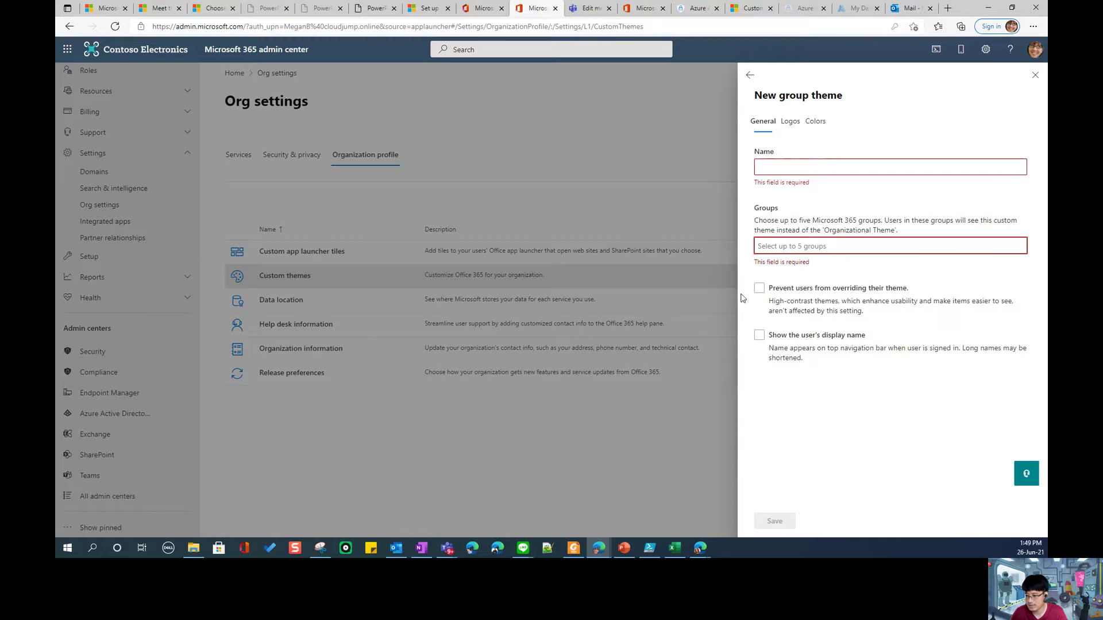
{"action": "left_click", "coordinate": [767, 294]}
{"action": "left_click", "coordinate": [759, 336]}
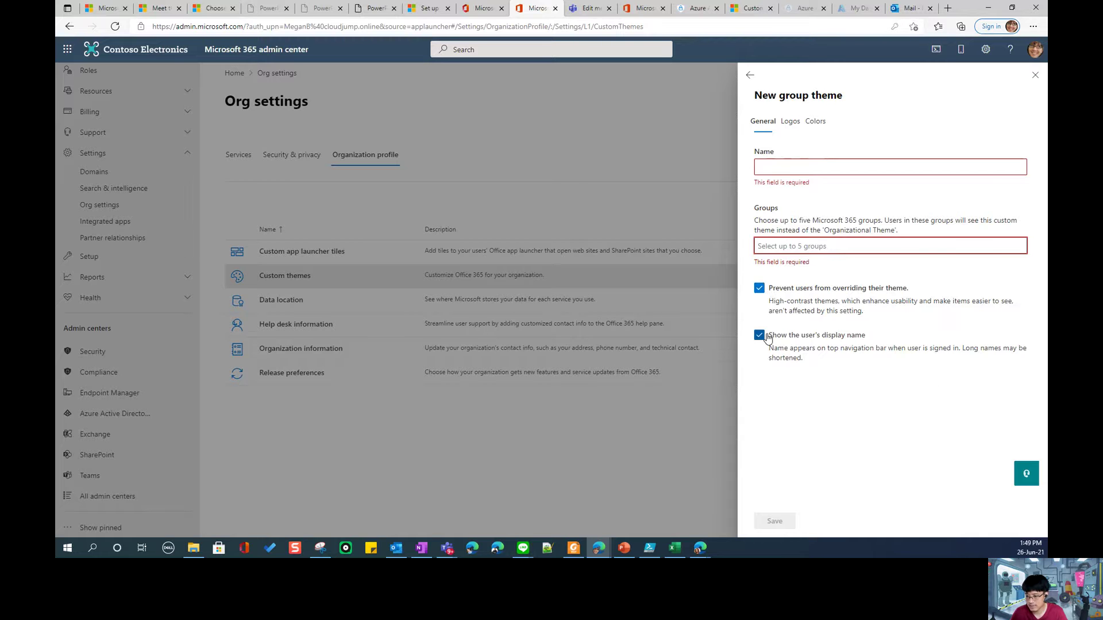
- View the logo and color options of the new group theme, then discard it without saving
{"action": "left_click", "coordinate": [791, 122]}
{"action": "left_click", "coordinate": [815, 121]}
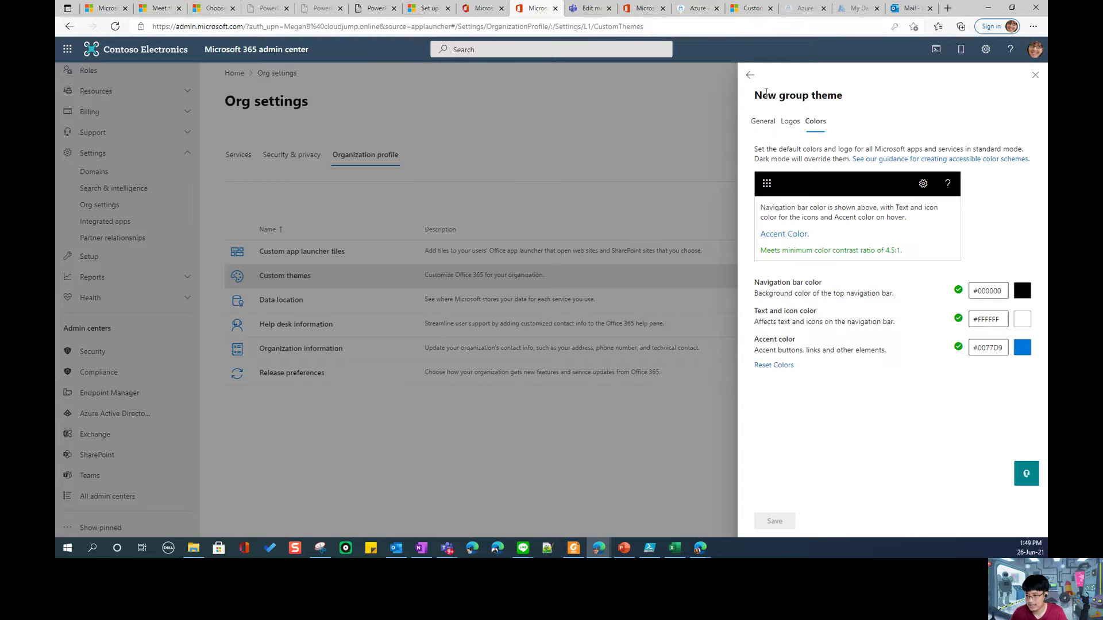
{"action": "left_click", "coordinate": [749, 75]}
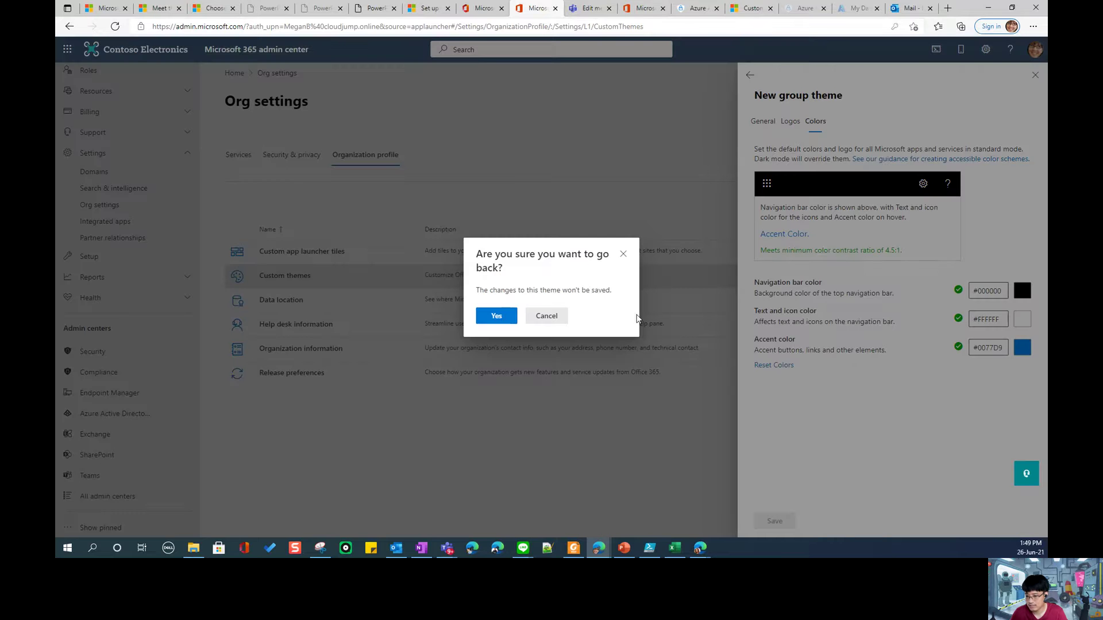
{"action": "left_click", "coordinate": [548, 324]}
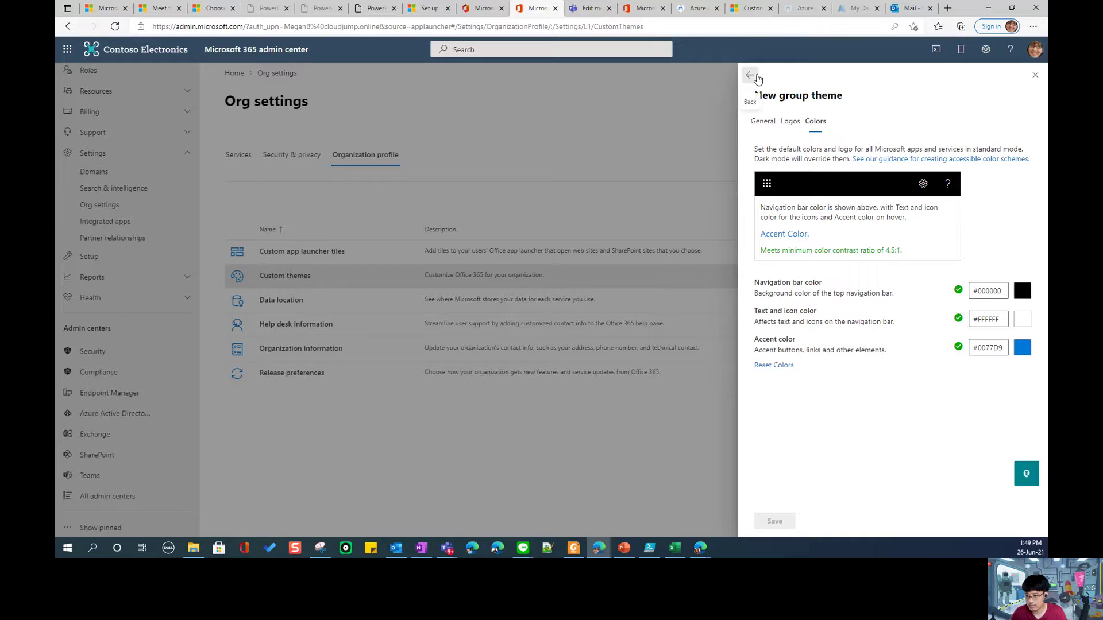
{"action": "left_click", "coordinate": [750, 75]}
{"action": "left_click", "coordinate": [497, 317]}
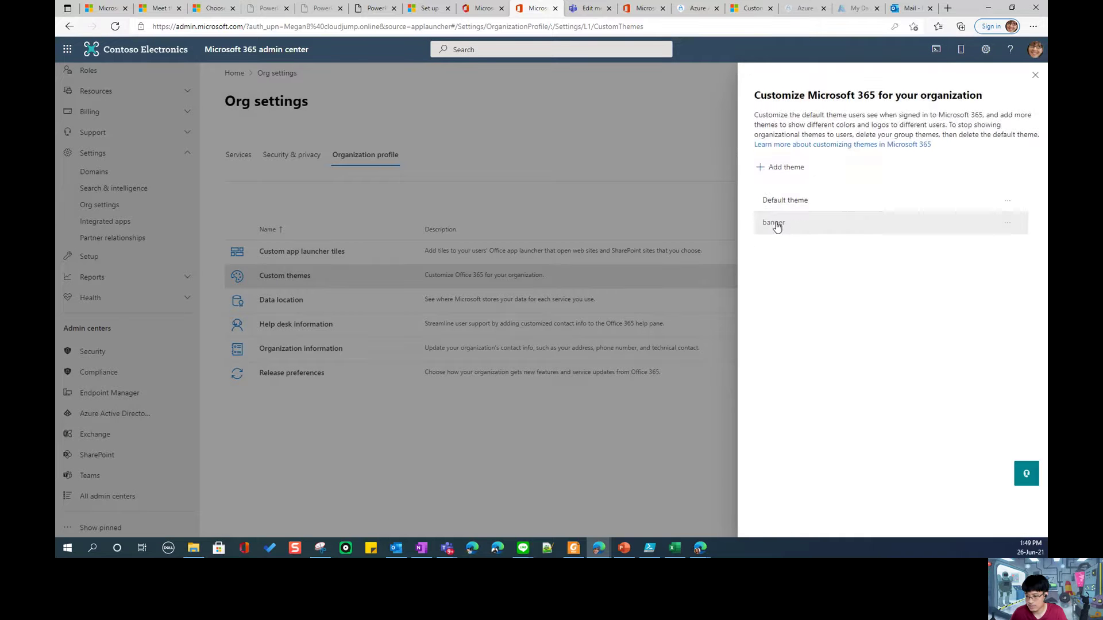
- Open the "banner" group theme to view its general settings, then switch to the InPrivate Microsoft Office Home window
{"action": "left_click", "coordinate": [773, 222]}
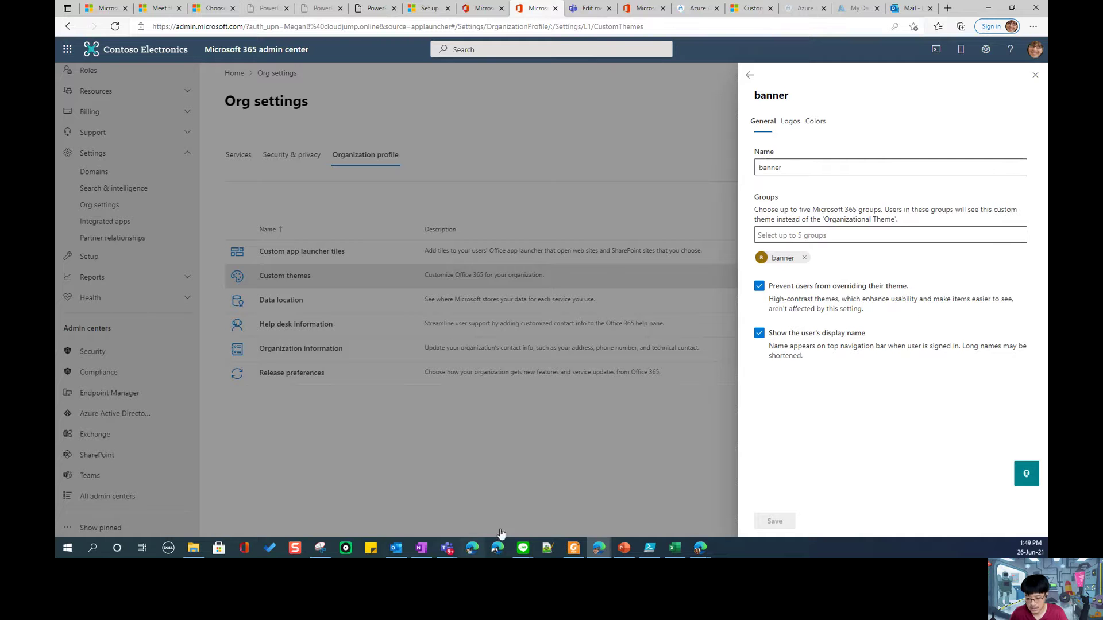
{"action": "left_click", "coordinate": [607, 549]}
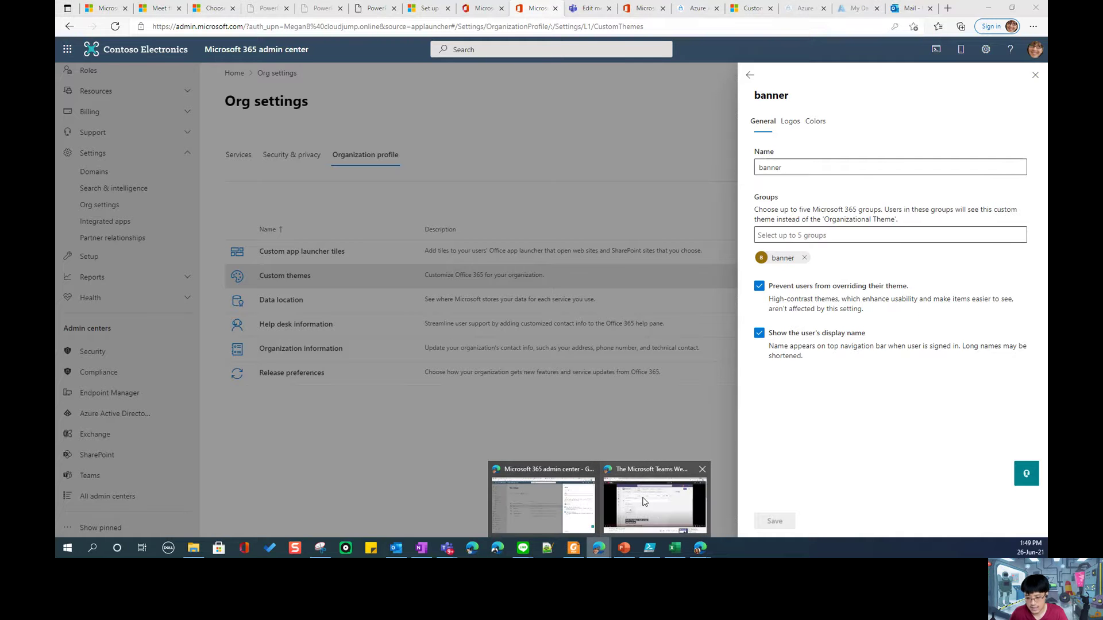
{"action": "mouse_move", "coordinate": [636, 499]}
{"action": "mouse_move", "coordinate": [700, 548]}
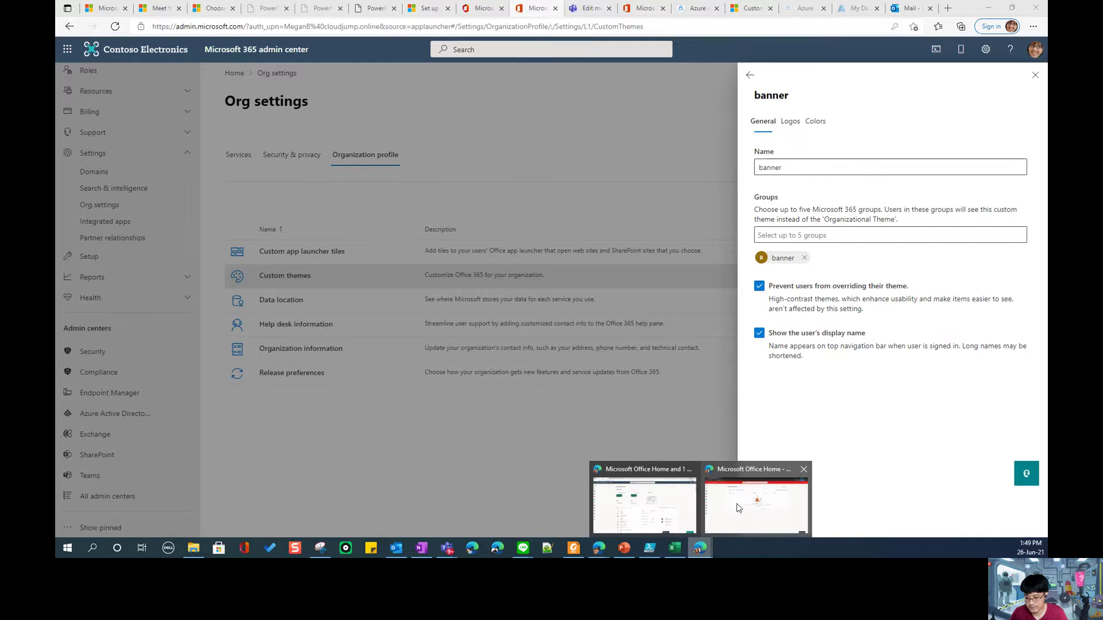
{"action": "left_click", "coordinate": [741, 506]}
- Check the available themes in the Office 365 settings of the sample account, then close the settings
{"action": "left_click", "coordinate": [1014, 49]}
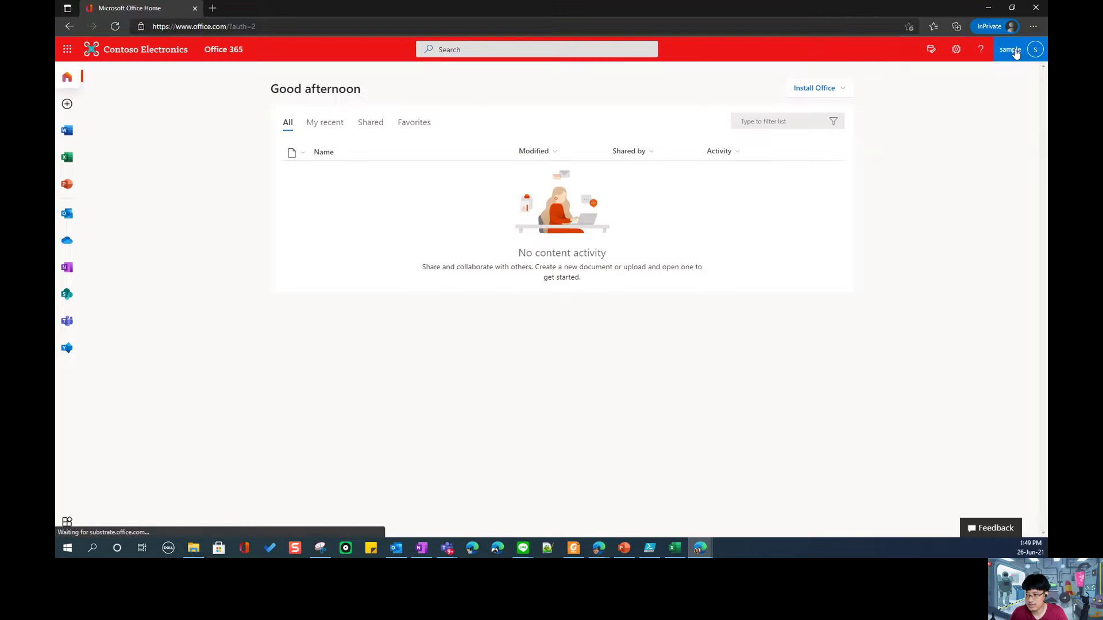
{"action": "left_click_drag", "start_coordinate": [948, 117], "coordinate": [1007, 117]}
{"action": "left_click", "coordinate": [959, 51]}
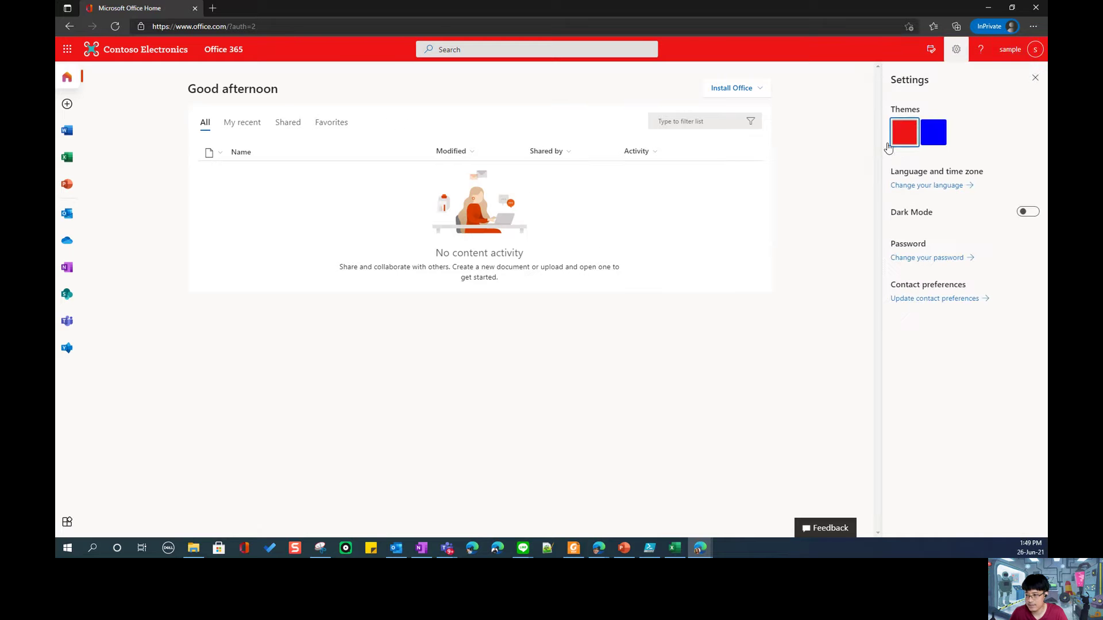
{"action": "left_click", "coordinate": [1034, 78]}
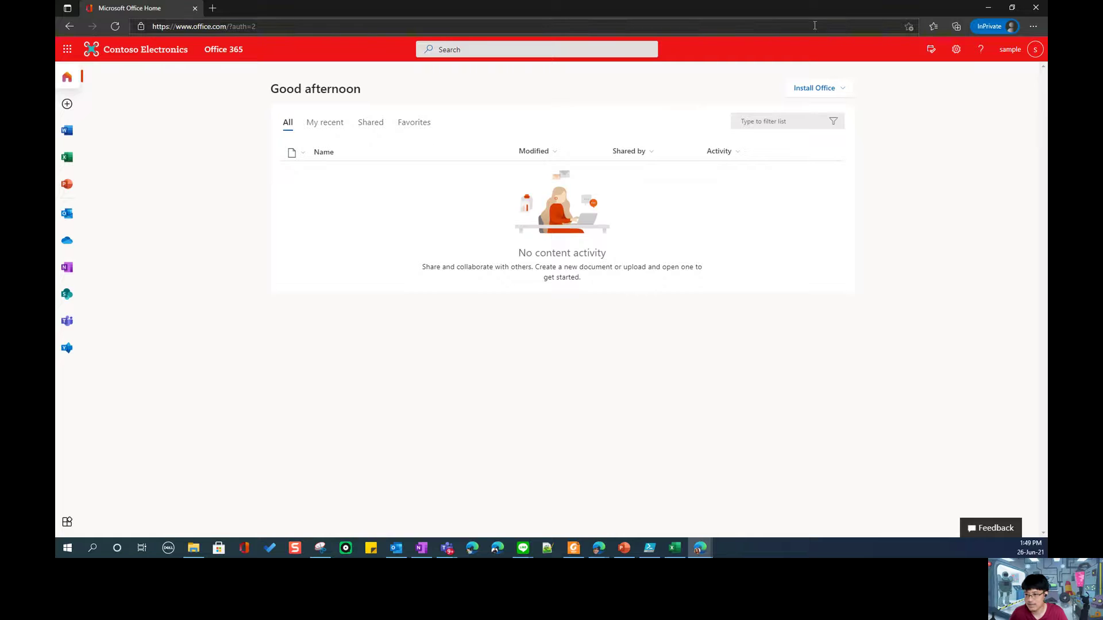
- Shrink the Office Home window over the admin center, maximize it again, then minimize it to return to the banner theme
{"action": "left_click_drag", "start_coordinate": [821, 8], "coordinate": [560, 206]}
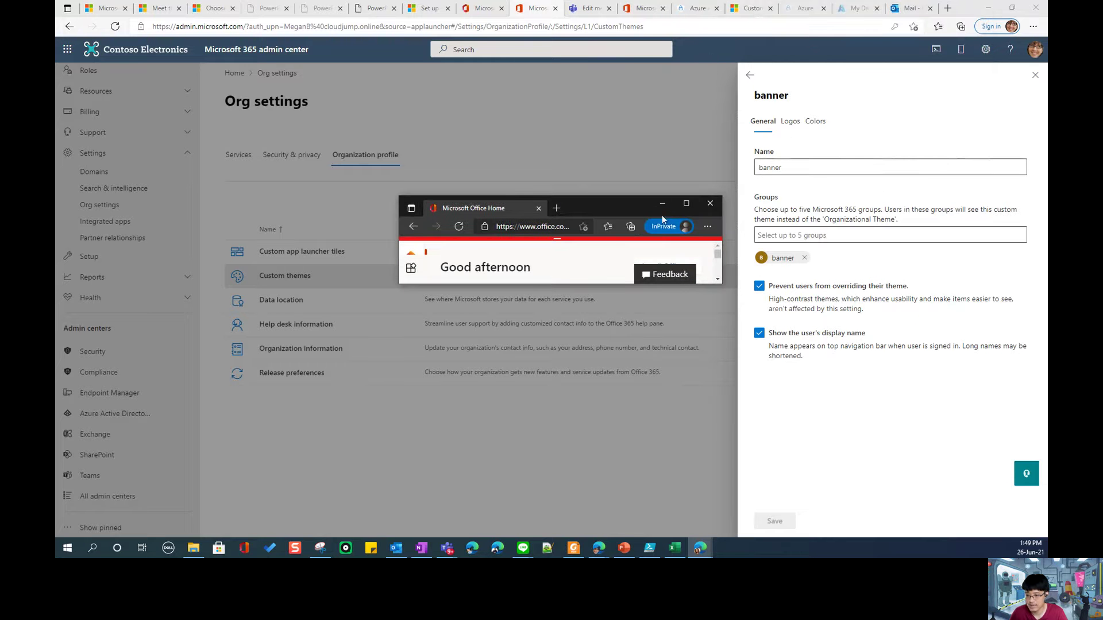
{"action": "left_click", "coordinate": [685, 203]}
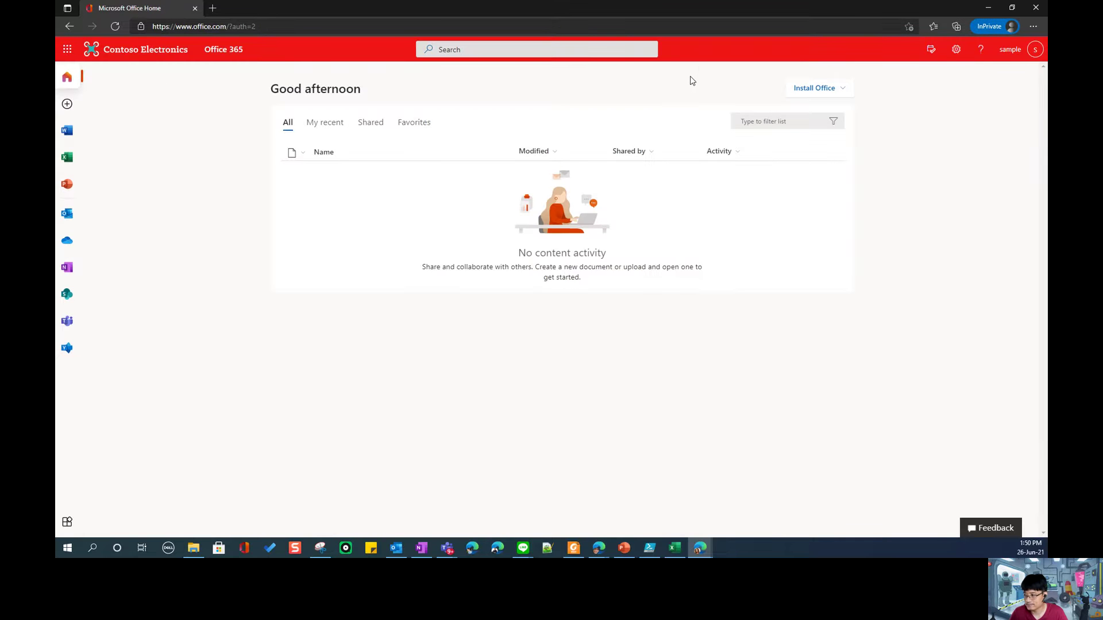
{"action": "left_click", "coordinate": [988, 7]}
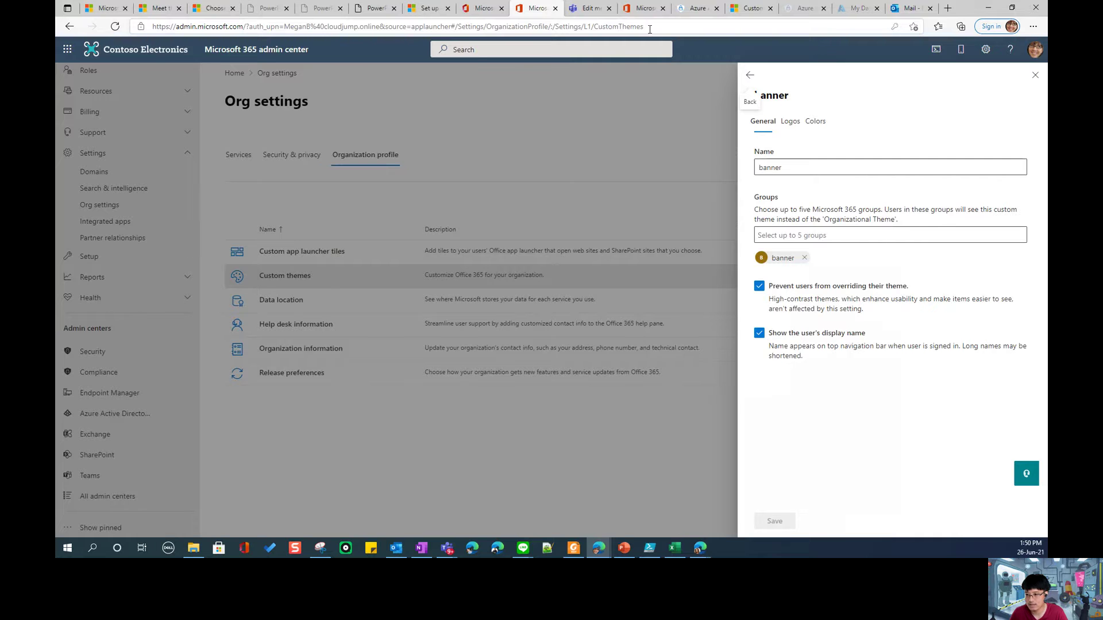
- Read the frequently asked questions in the organization theme article, highlighting the question and answer about users assigned to multiple group themes
{"action": "left_click", "coordinate": [755, 9]}
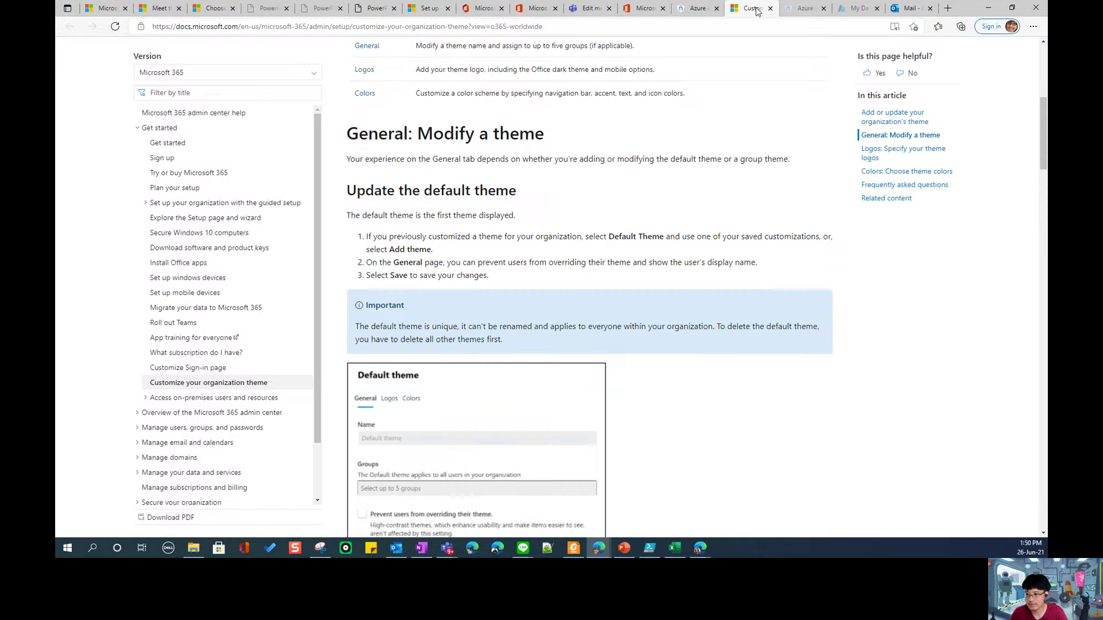
{"action": "scroll", "coordinate": [770, 214], "scroll_direction": "down", "scroll_amount": 8}
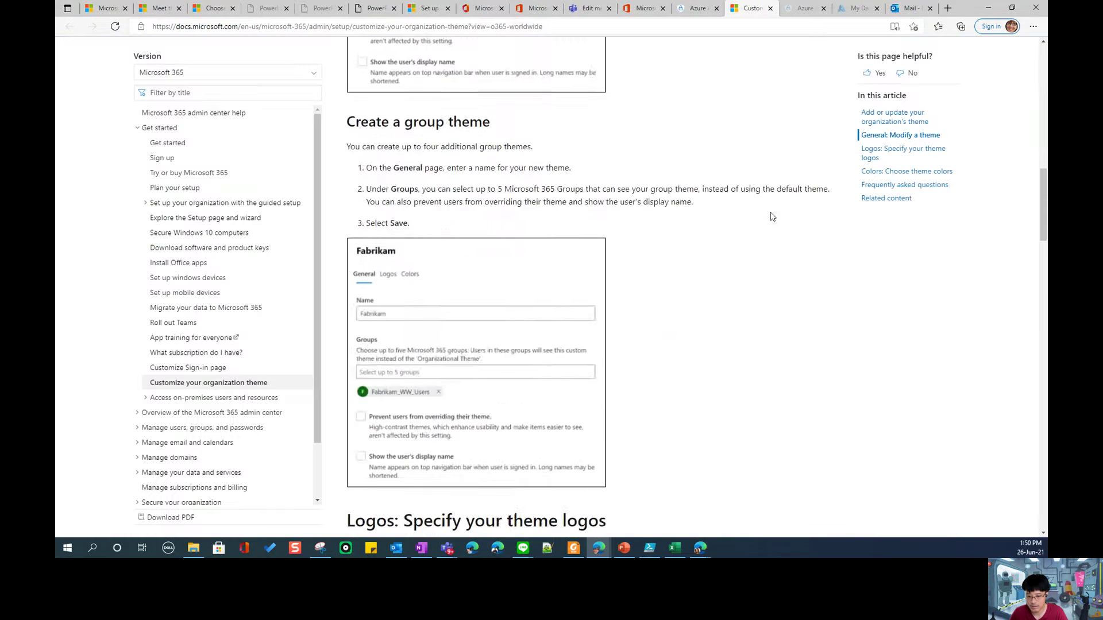
{"action": "scroll", "coordinate": [772, 217], "scroll_direction": "down", "scroll_amount": 20}
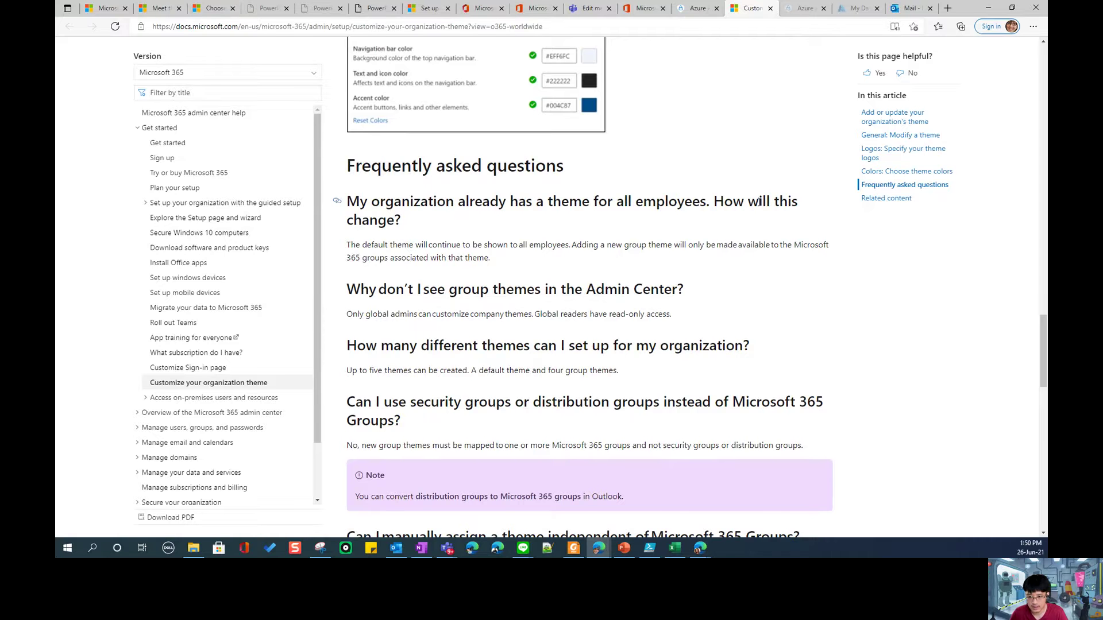
{"action": "scroll", "coordinate": [759, 201], "scroll_direction": "down", "scroll_amount": 1}
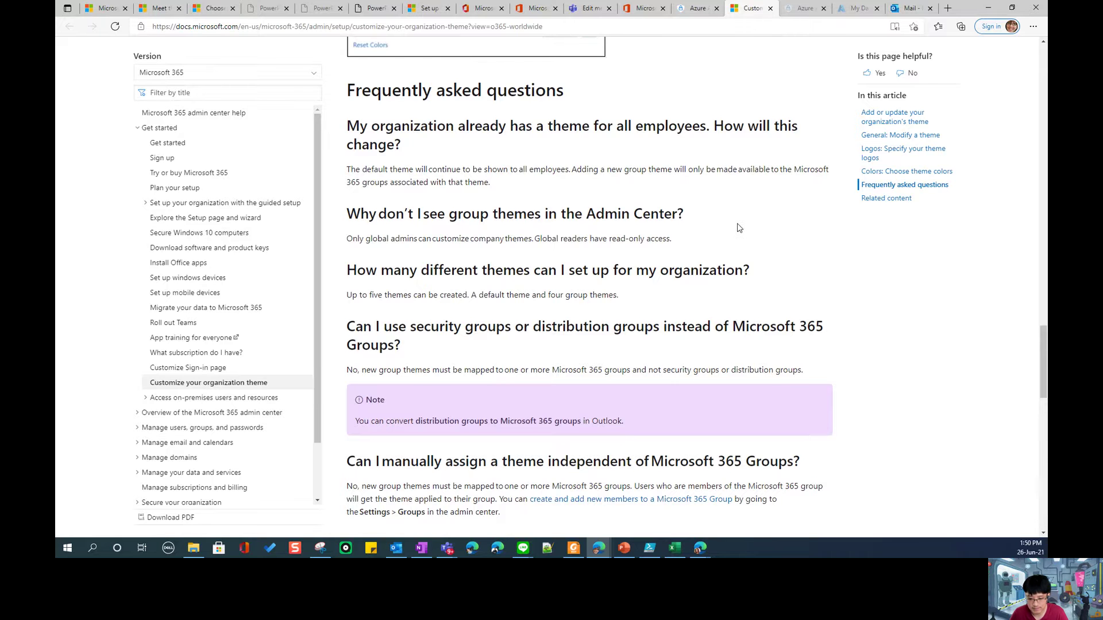
{"action": "scroll", "coordinate": [738, 227], "scroll_direction": "down", "scroll_amount": 1}
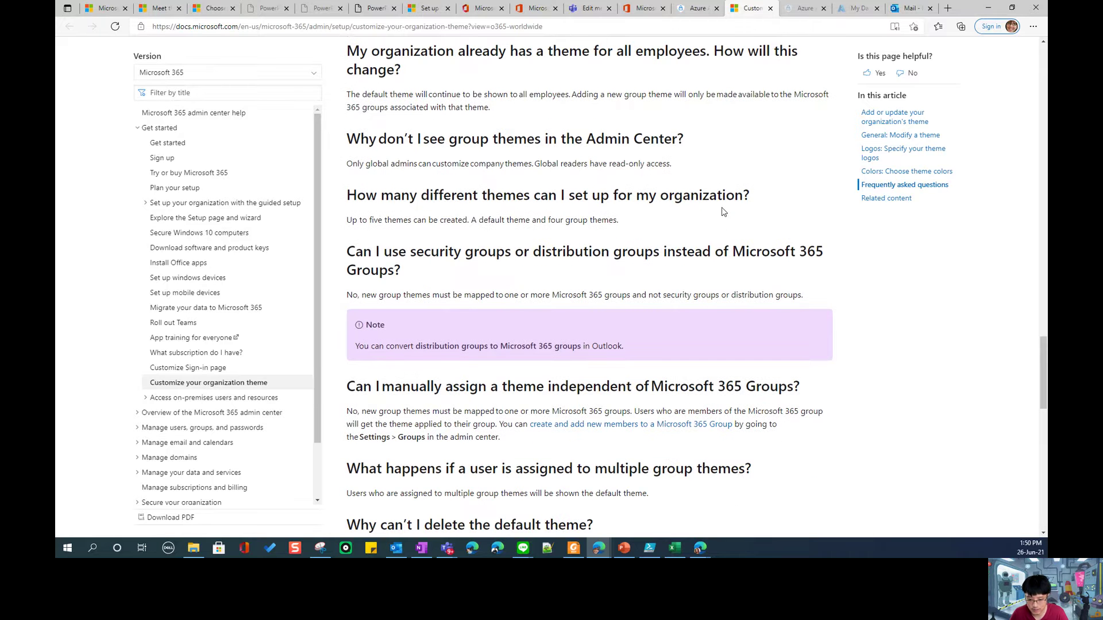
{"action": "scroll", "coordinate": [721, 212], "scroll_direction": "down", "scroll_amount": 1}
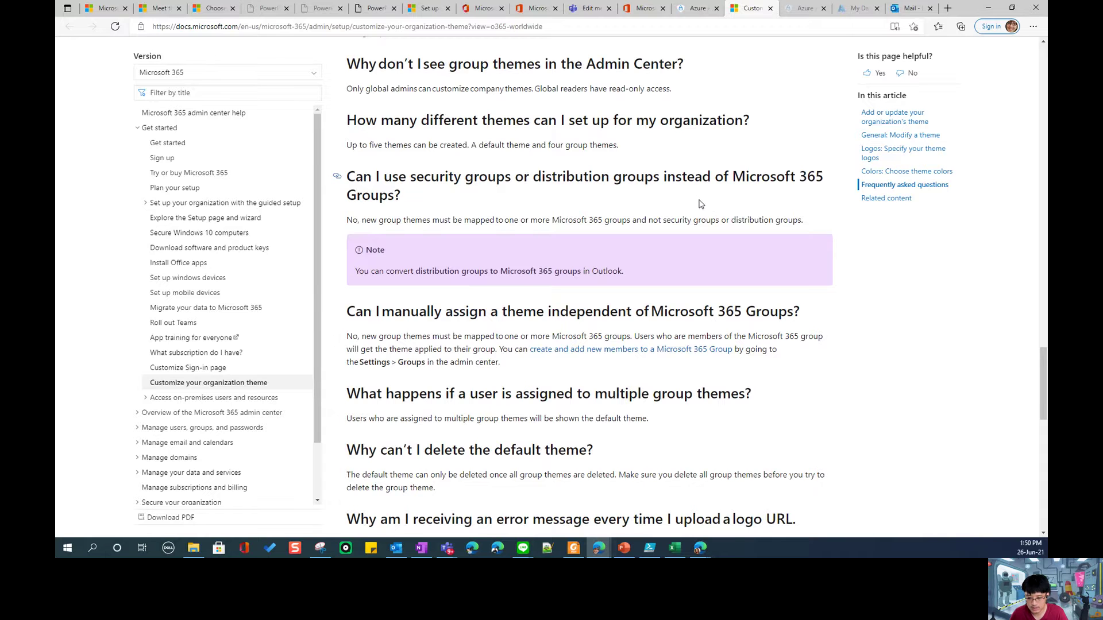
{"action": "scroll", "coordinate": [471, 349], "scroll_direction": "down", "scroll_amount": 2}
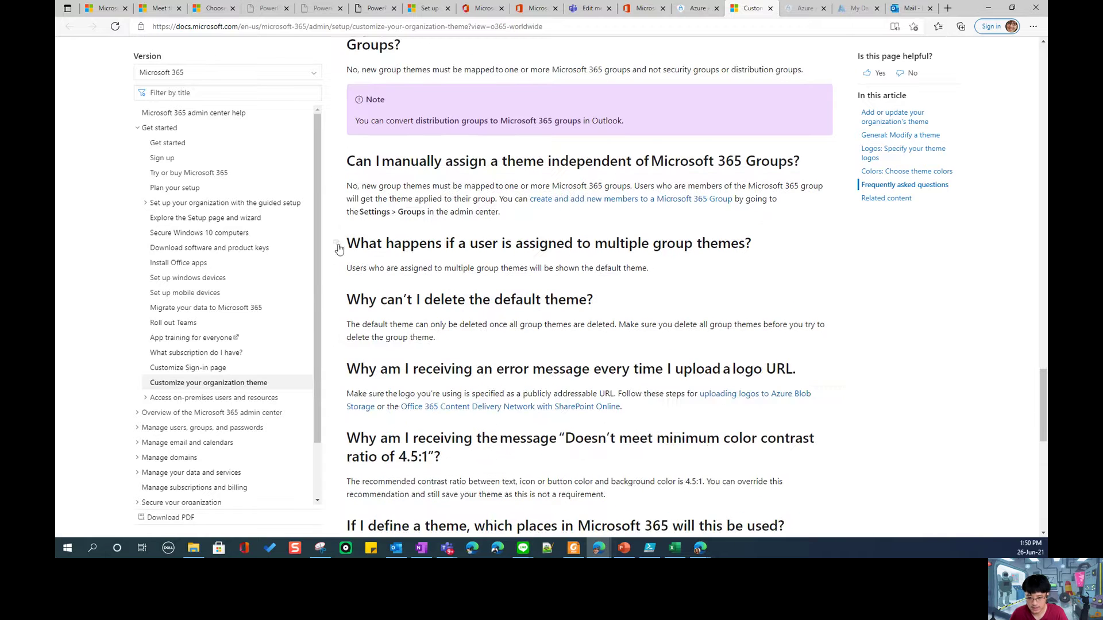
{"action": "left_click_drag", "start_coordinate": [350, 244], "coordinate": [739, 243]}
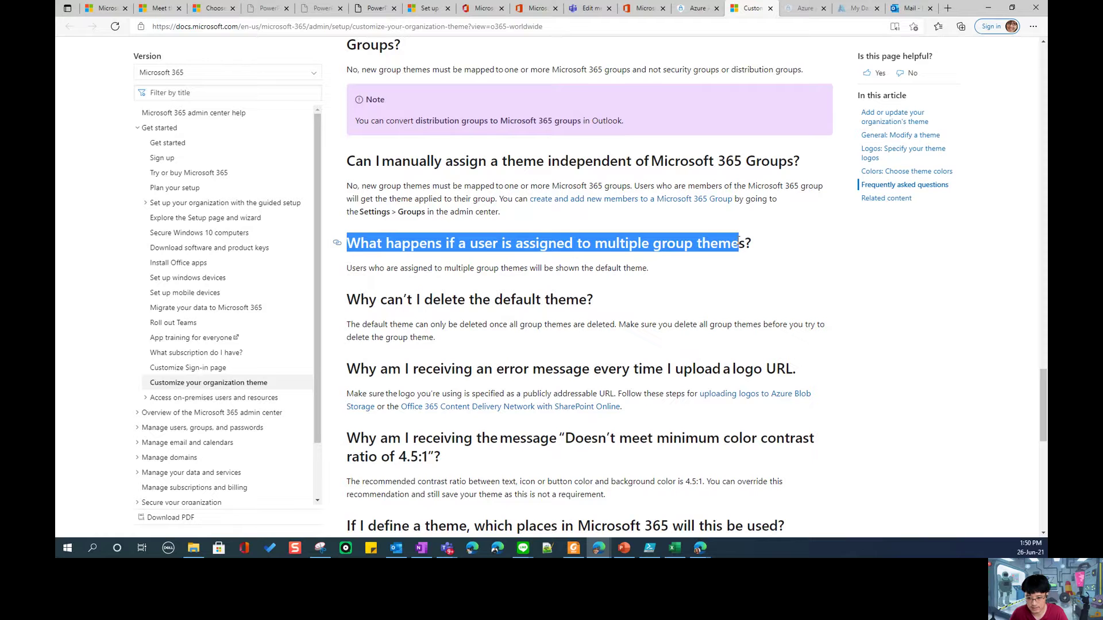
{"action": "left_click_drag", "start_coordinate": [356, 269], "coordinate": [651, 271]}
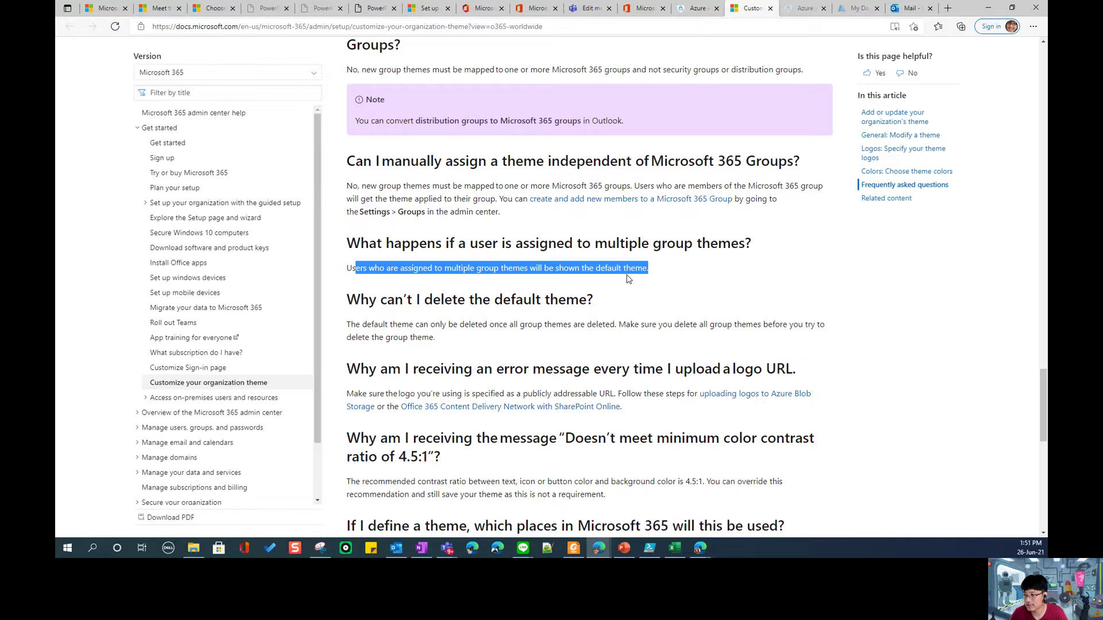
{"action": "scroll", "coordinate": [624, 267], "scroll_direction": "down", "scroll_amount": 2}
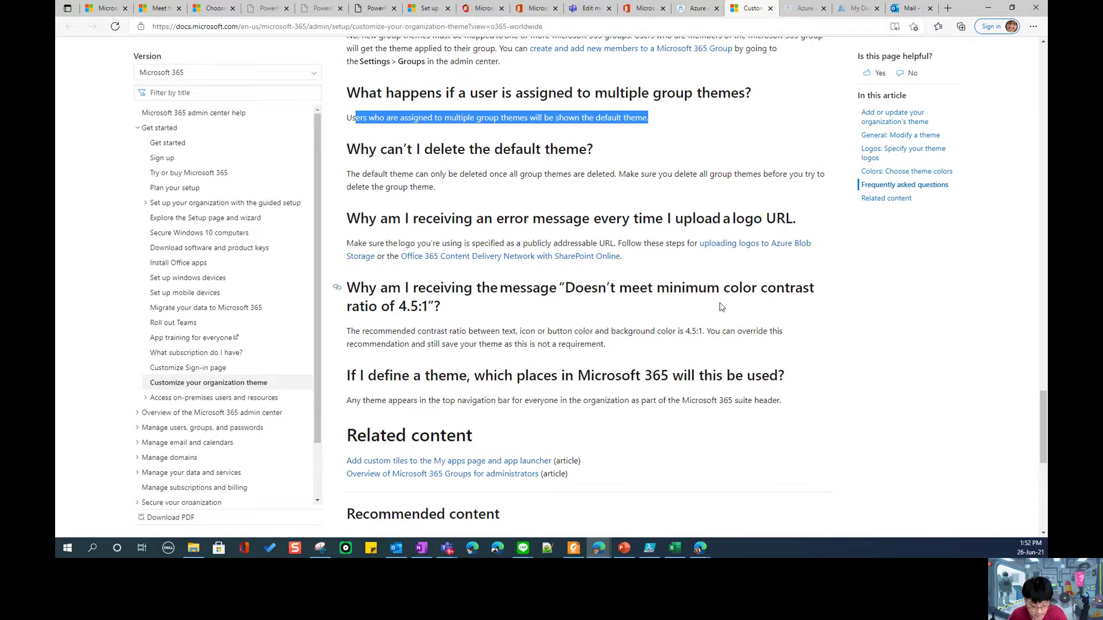
- Delete the "banner" group theme from the organization's custom themes in the admin center, then close the custom themes settings
{"action": "left_click", "coordinate": [639, 12]}
{"action": "left_click", "coordinate": [528, 12]}
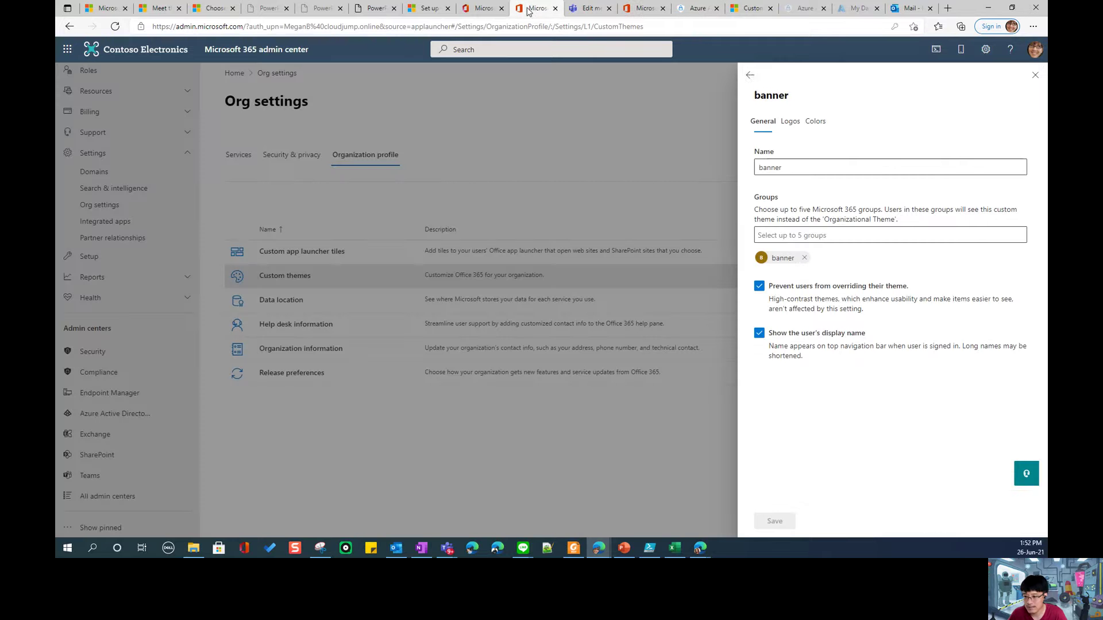
{"action": "left_click", "coordinate": [749, 75]}
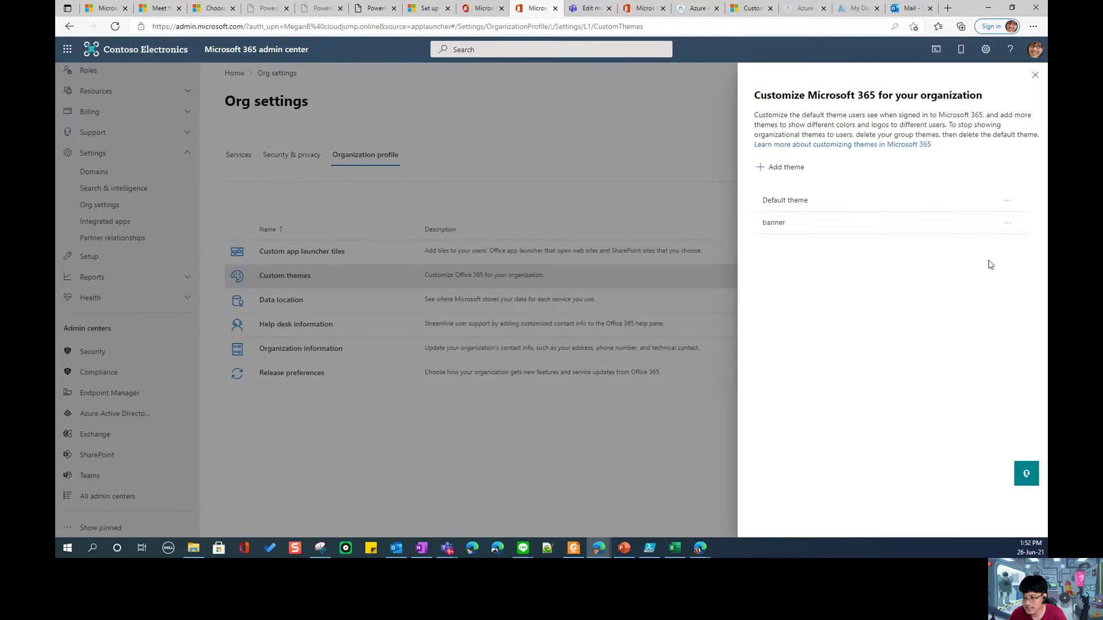
{"action": "left_click", "coordinate": [1007, 222]}
{"action": "left_click", "coordinate": [968, 262]}
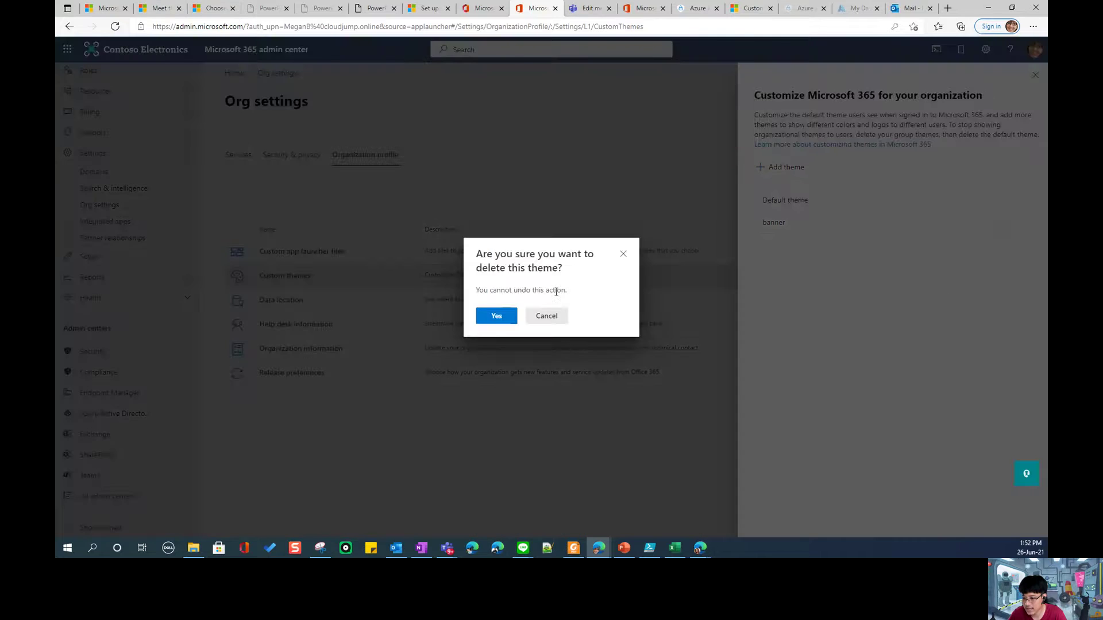
{"action": "left_click", "coordinate": [498, 316]}
{"action": "left_click", "coordinate": [1008, 201]}
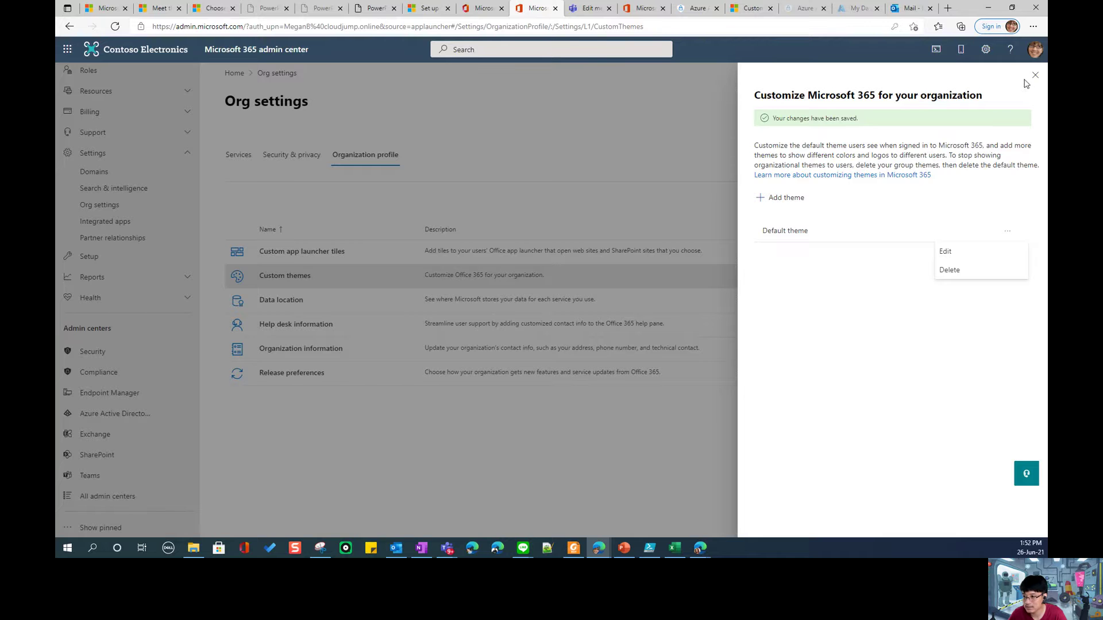
{"action": "left_click", "coordinate": [1035, 75]}
{"action": "left_click", "coordinate": [1035, 75]}
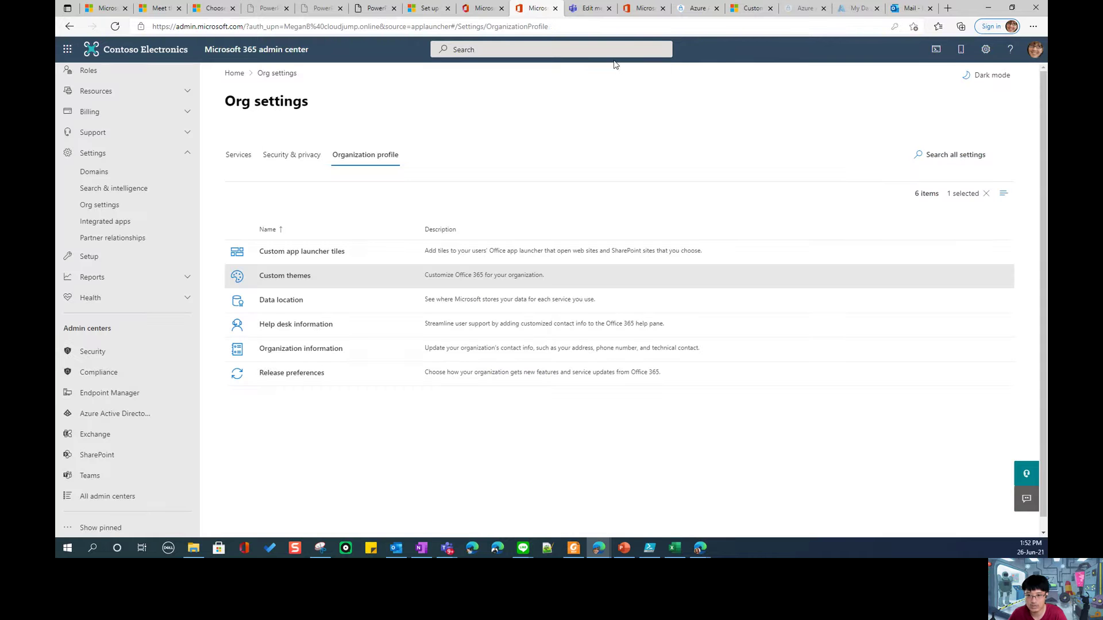
- Return to the Message center and filter the favorite messages to the Exchange Online service
{"action": "left_click", "coordinate": [482, 8]}
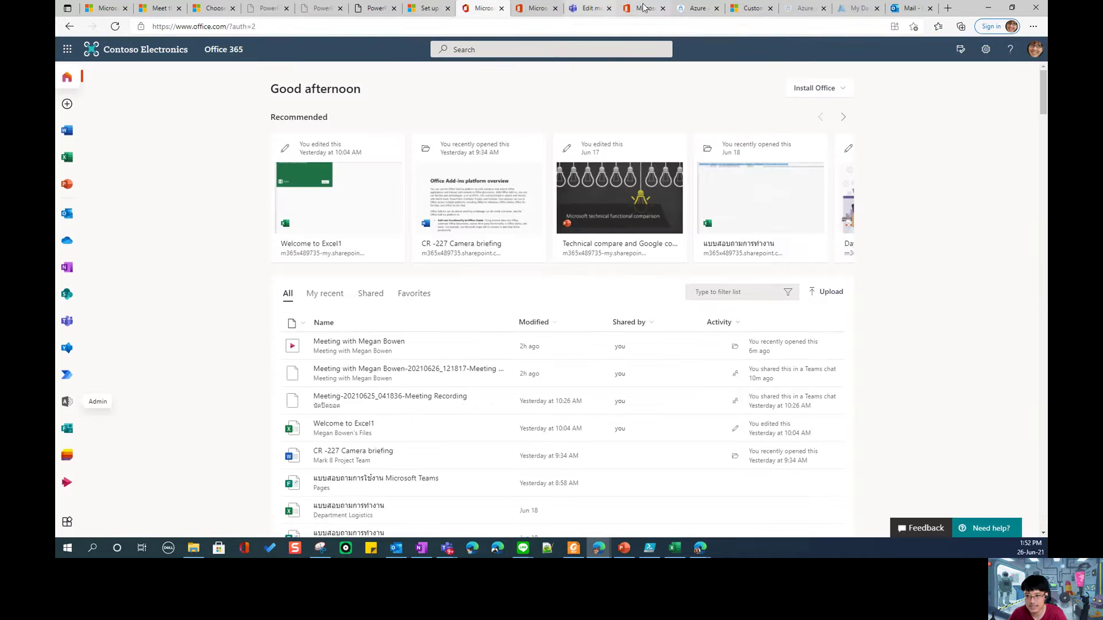
{"action": "left_click", "coordinate": [644, 8]}
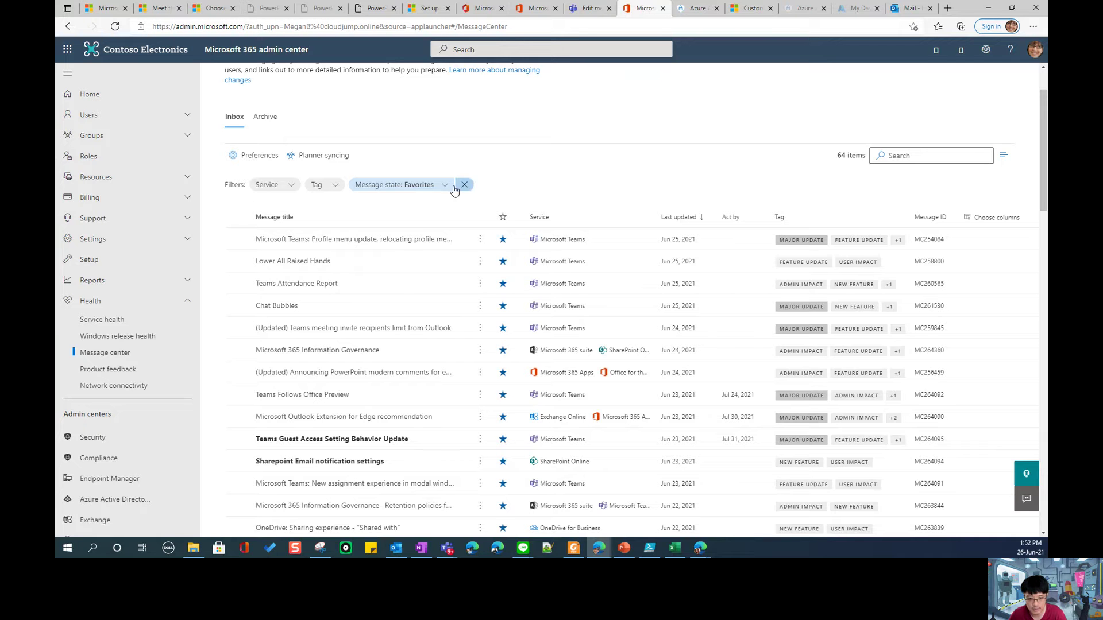
{"action": "left_click", "coordinate": [266, 184]}
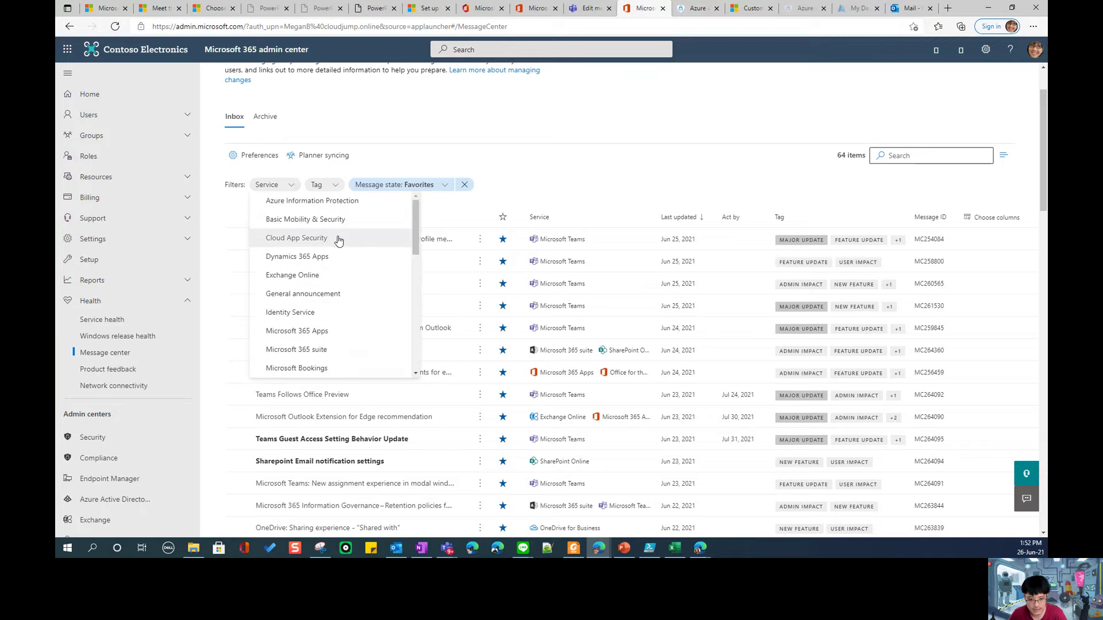
{"action": "left_click", "coordinate": [342, 276]}
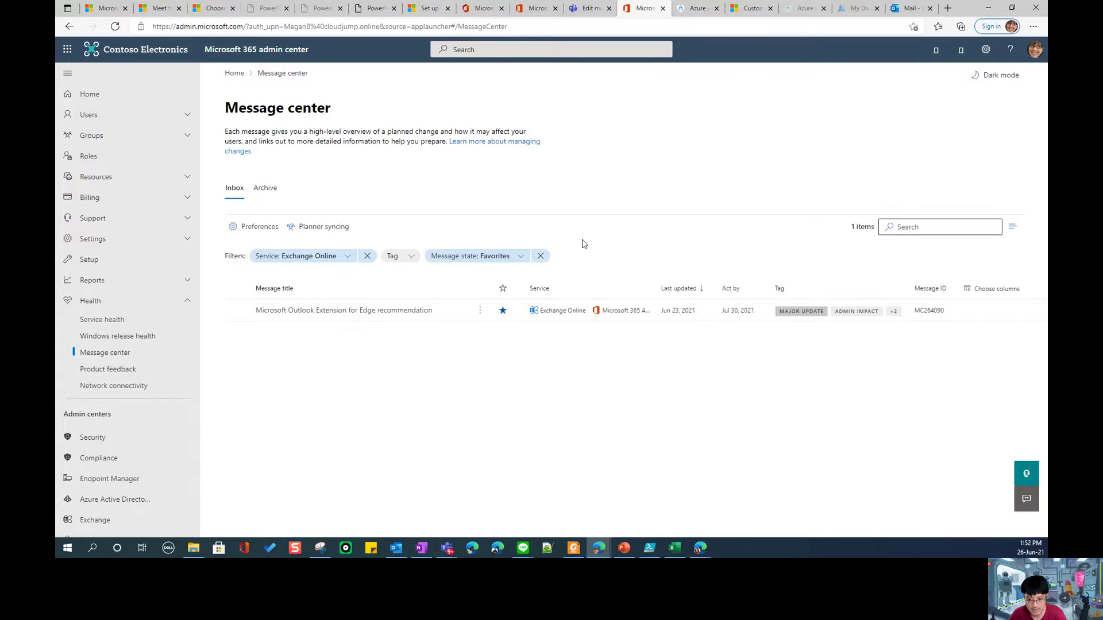
- Open the "Microsoft Outlook Extension for Edge recommendation" message and open its three example images in separate tabs
{"action": "left_click", "coordinate": [372, 312]}
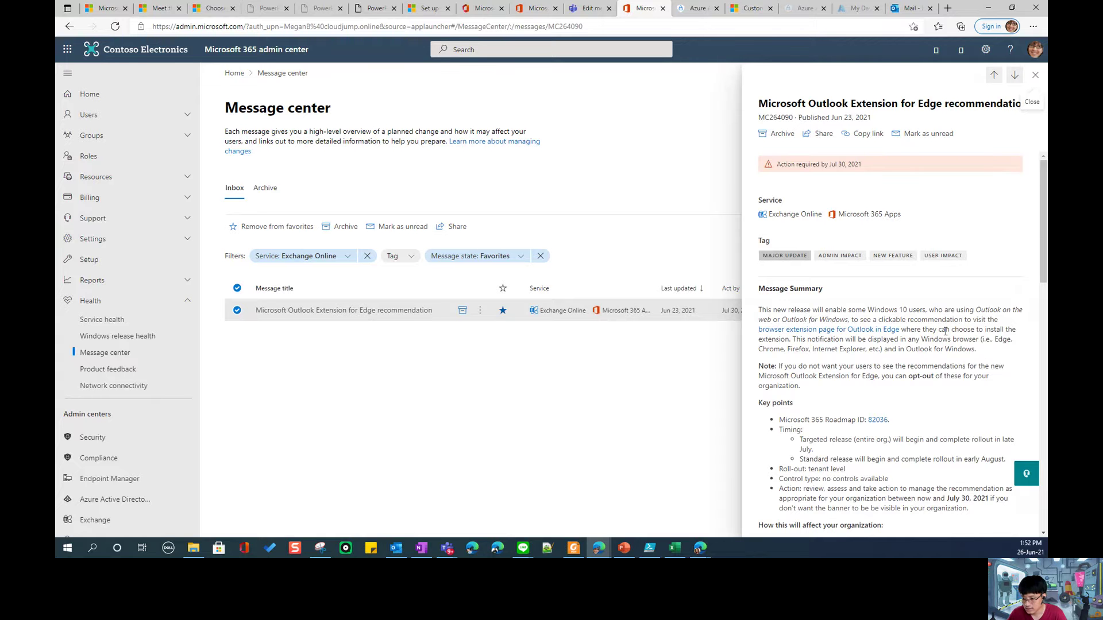
{"action": "scroll", "coordinate": [944, 331], "scroll_direction": "down", "scroll_amount": 7}
{"action": "scroll", "coordinate": [814, 356], "scroll_direction": "up", "scroll_amount": 2}
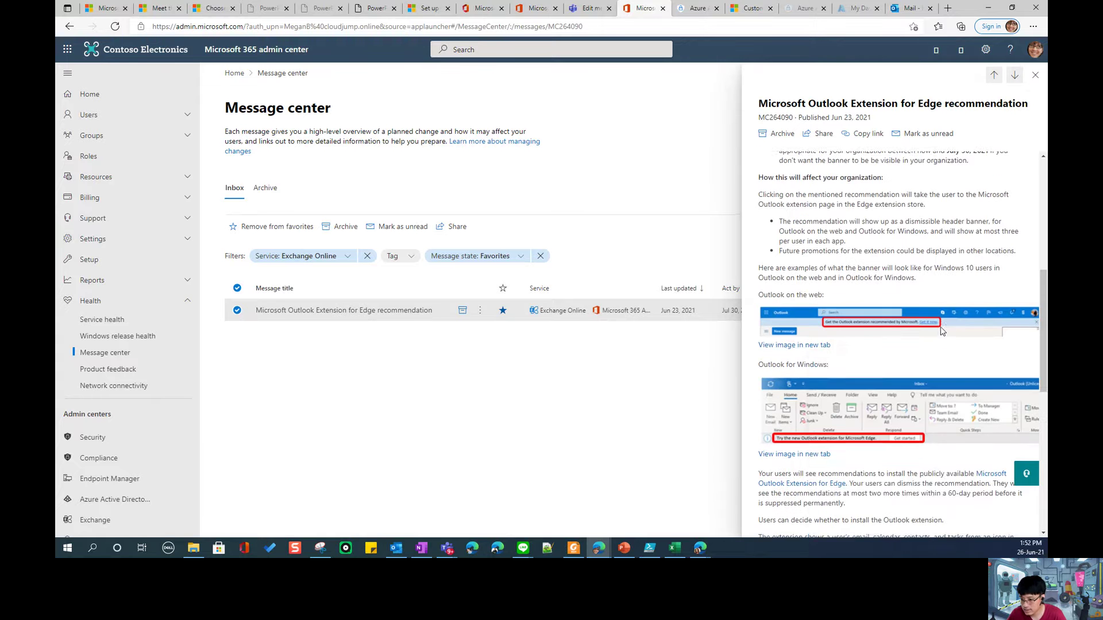
{"action": "right_click", "coordinate": [814, 354]}
{"action": "left_click", "coordinate": [862, 358]}
{"action": "scroll", "coordinate": [816, 322], "scroll_direction": "down", "scroll_amount": 3}
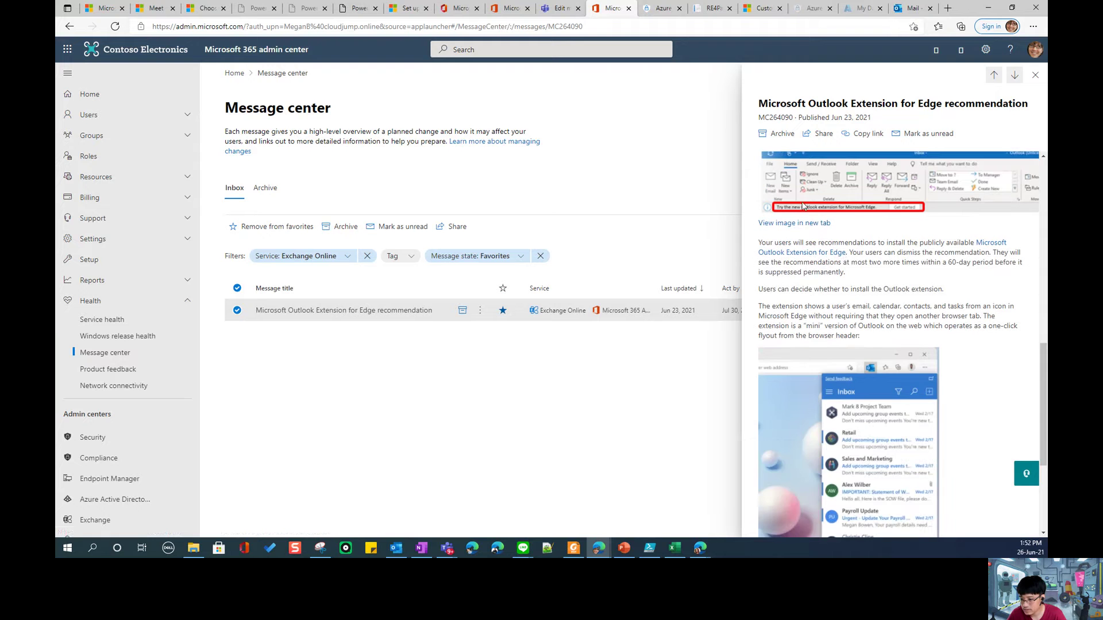
{"action": "right_click", "coordinate": [796, 226]}
{"action": "left_click", "coordinate": [811, 233]}
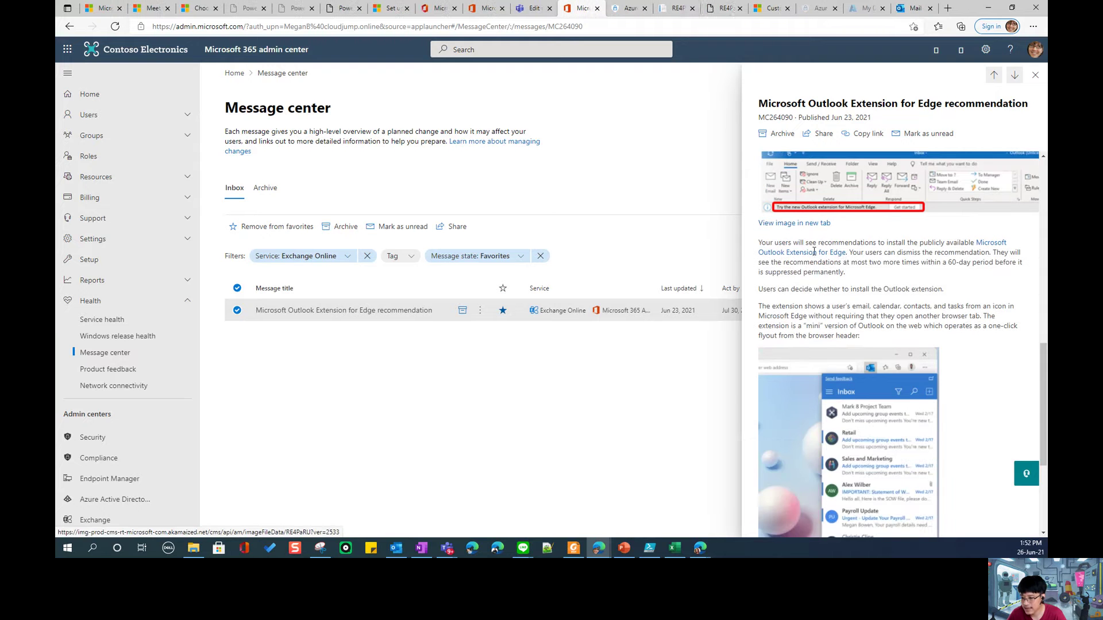
{"action": "scroll", "coordinate": [807, 345], "scroll_direction": "down", "scroll_amount": 3}
{"action": "right_click", "coordinate": [807, 381]}
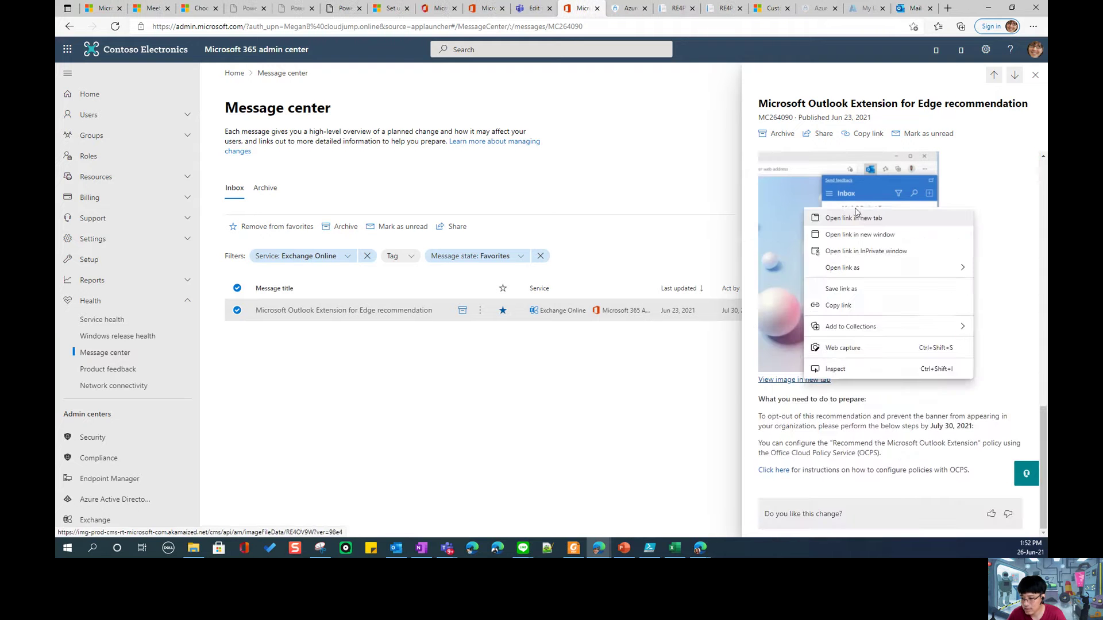
{"action": "left_click", "coordinate": [860, 217]}
- Close the Azure AD roles tab and view the example images of the Outlook banners and the Edge extension's inbox
{"action": "left_click", "coordinate": [602, 8]}
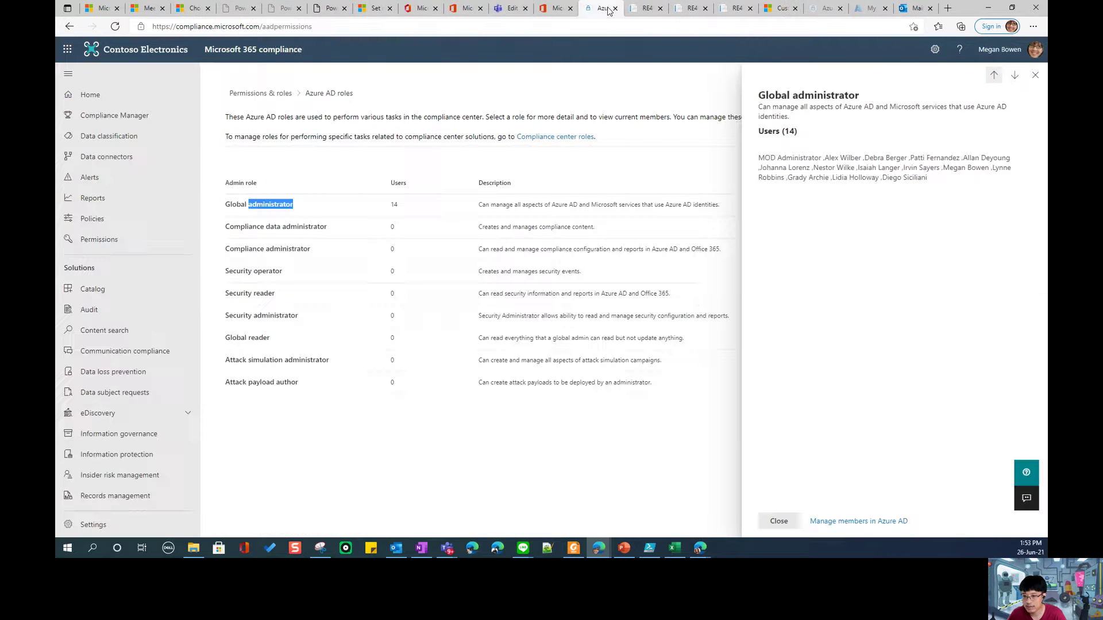
{"action": "left_click", "coordinate": [615, 9]}
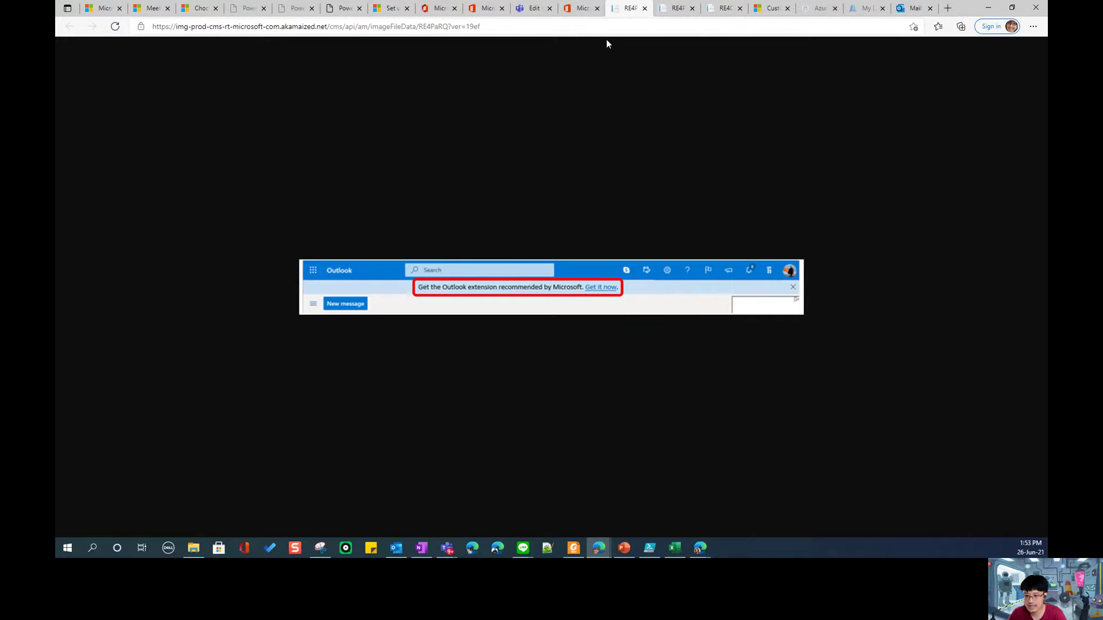
{"action": "left_click", "coordinate": [670, 9]}
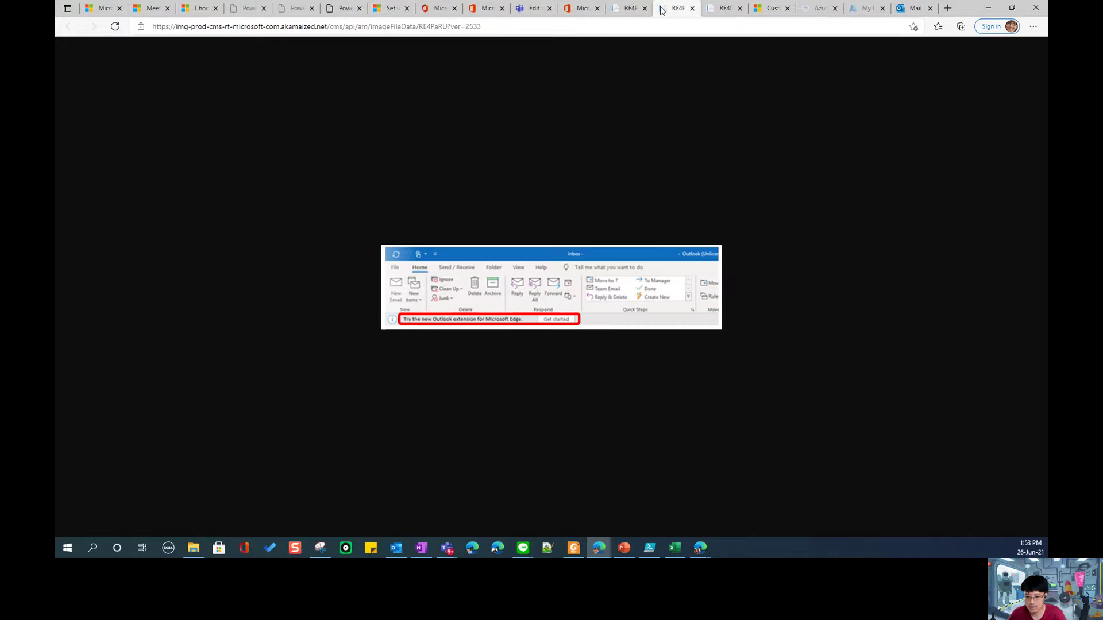
{"action": "left_click", "coordinate": [709, 13]}
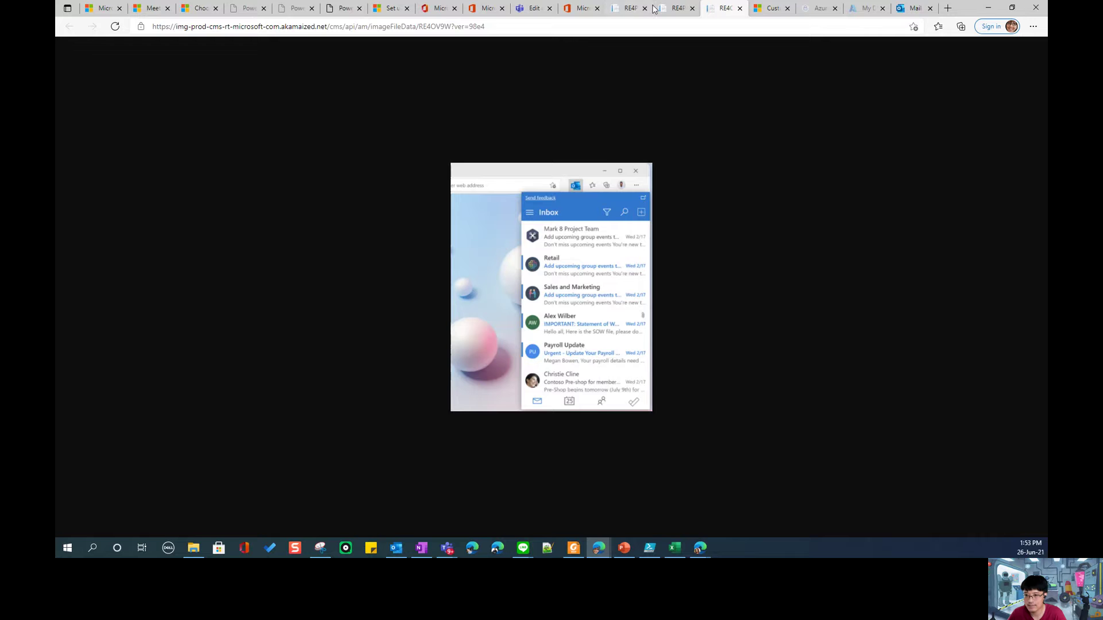
{"action": "left_click", "coordinate": [630, 9]}
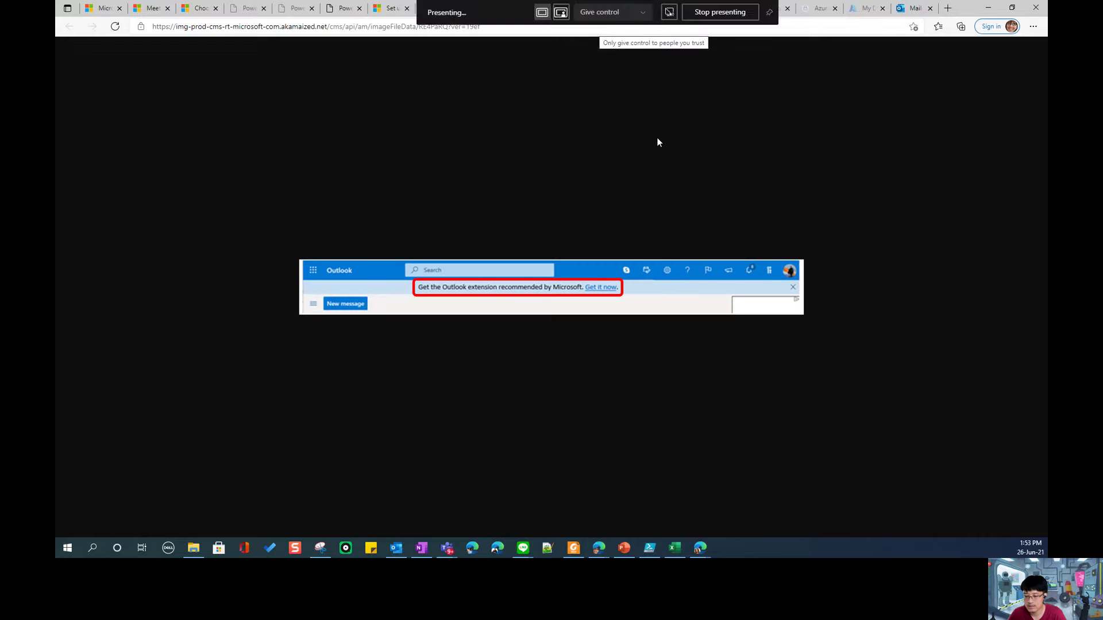
- Return to the Outlook extension message and highlight the July 30, 2021 action deadline in its key points
{"action": "left_click", "coordinate": [581, 8]}
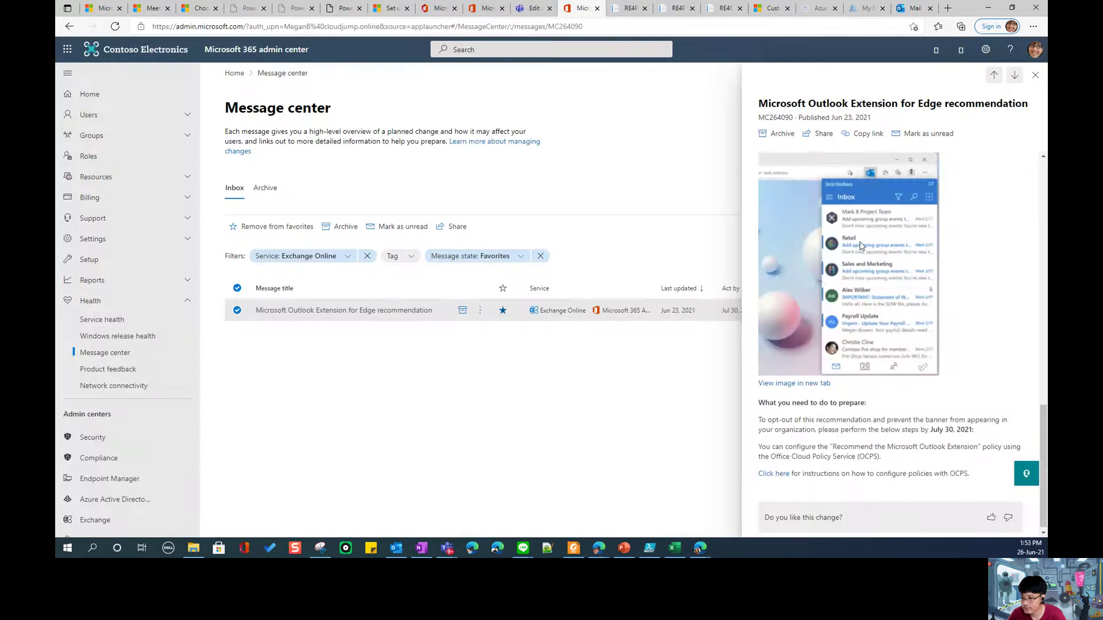
{"action": "scroll", "coordinate": [862, 245], "scroll_direction": "up", "scroll_amount": 10}
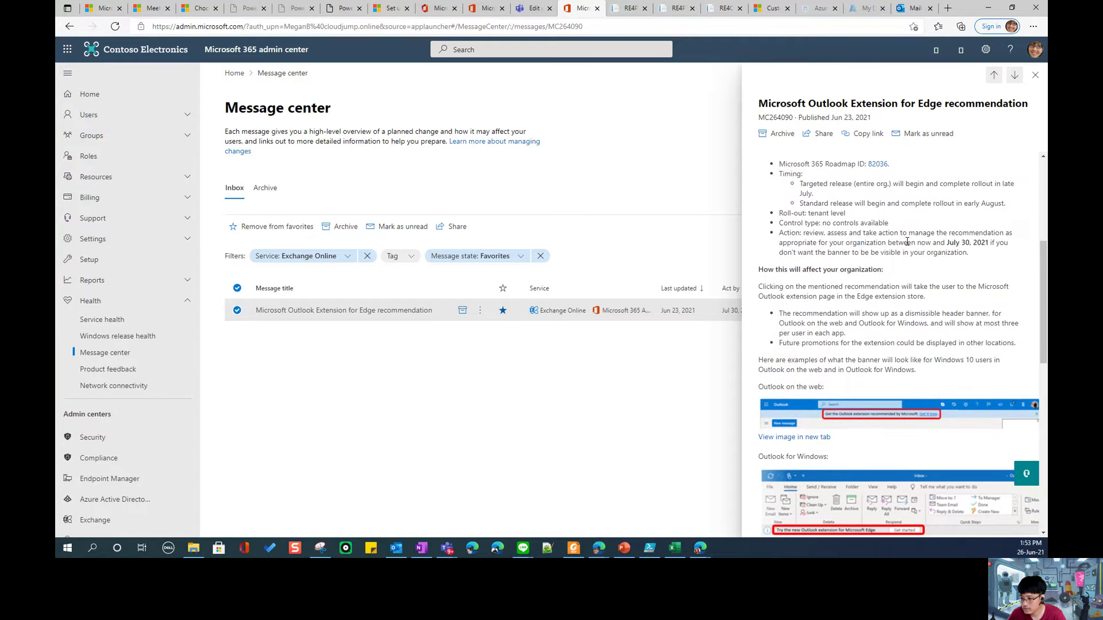
{"action": "left_click_drag", "start_coordinate": [906, 242], "coordinate": [987, 246]}
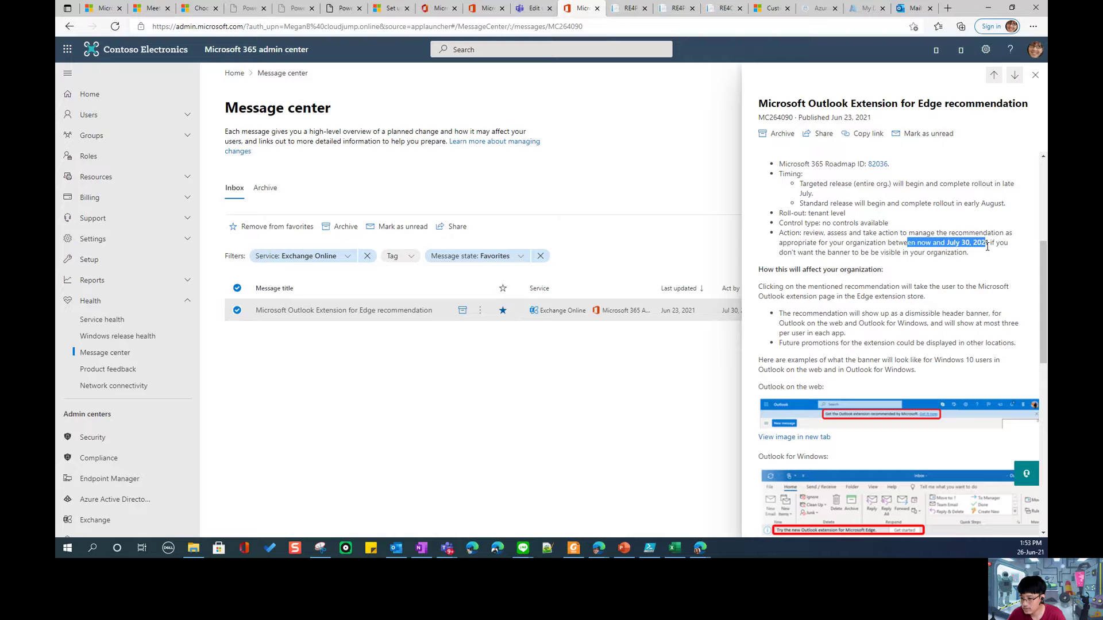
{"action": "left_click", "coordinate": [781, 251]}
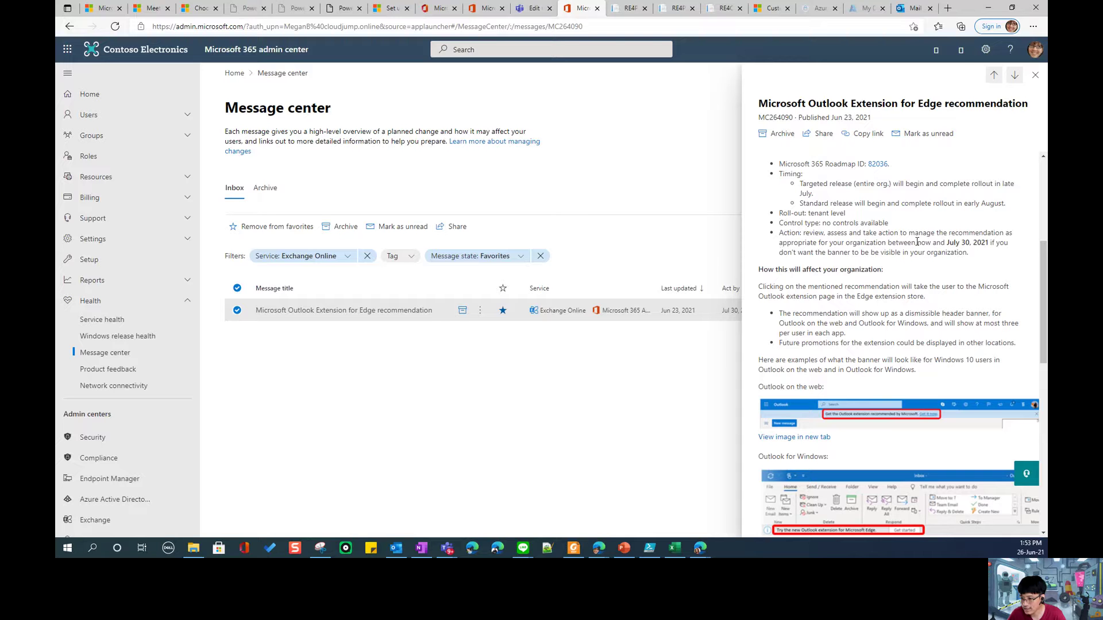
{"action": "left_click_drag", "start_coordinate": [907, 243], "coordinate": [992, 245]}
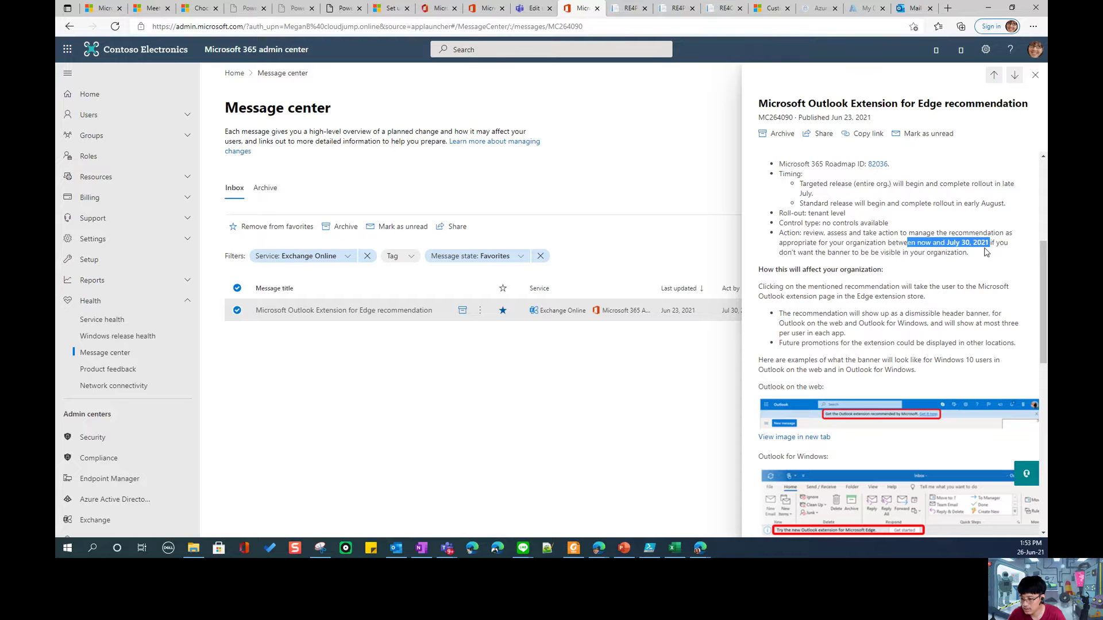
- Open a new browser tab and search the web for "extension"
{"action": "left_click", "coordinate": [947, 8]}
{"action": "type", "text": "าปห่า"}
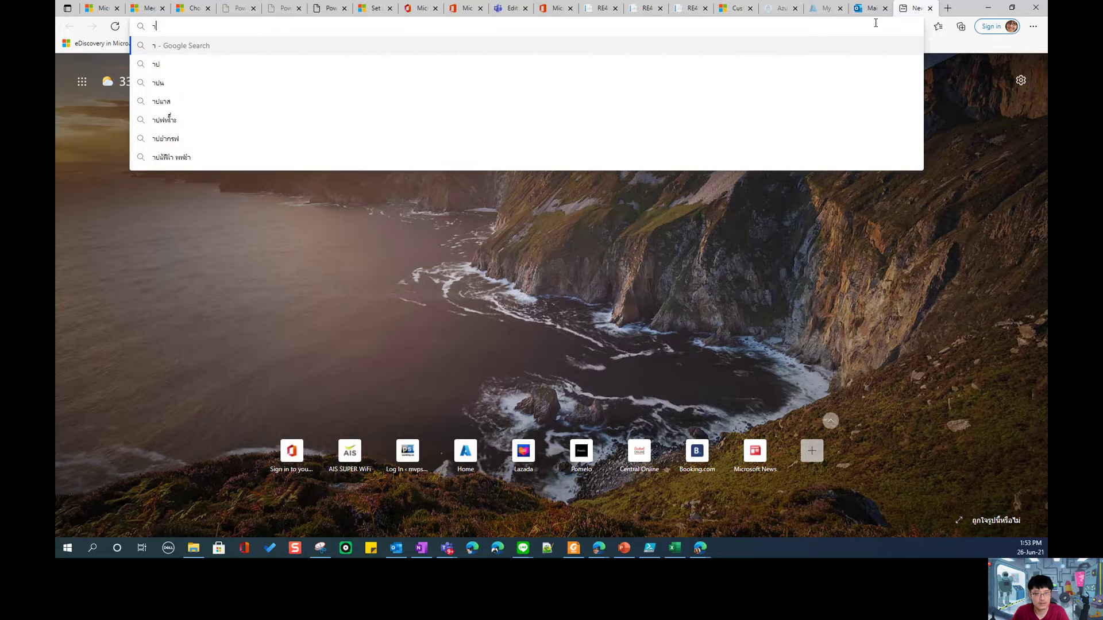
{"action": "key", "text": "BackSpace"}
{"action": "key", "text": "BackSpace"}
{"action": "key", "text": "BackSpace"}
{"action": "key", "text": "BackSpace"}
{"action": "key", "text": "BackSpace"}
{"action": "type", "text": "exten"}
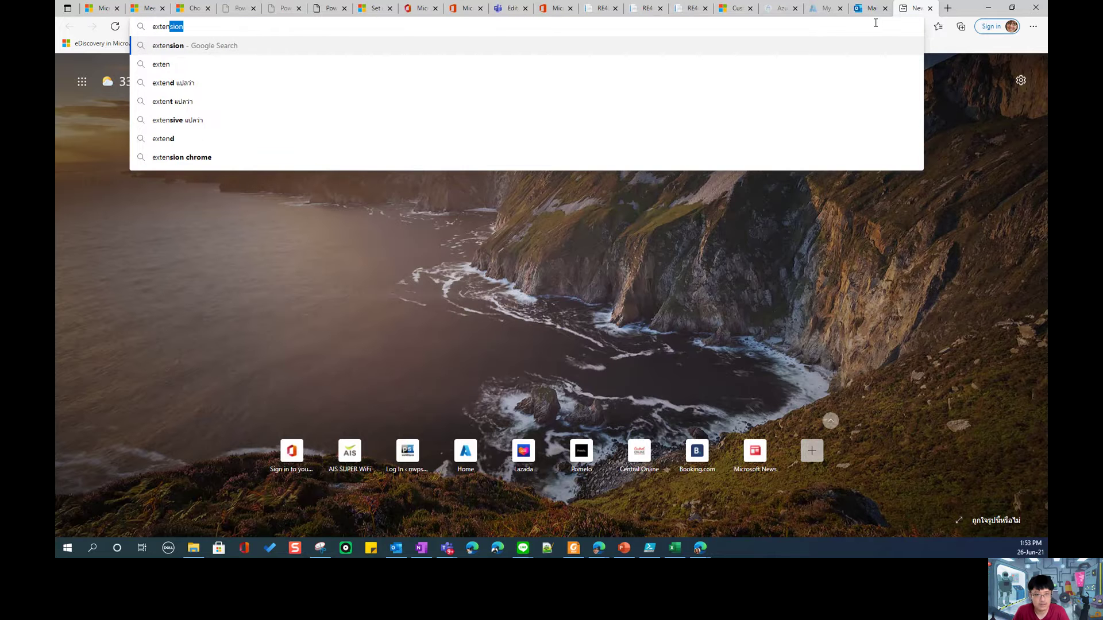
{"action": "key", "text": "Return"}
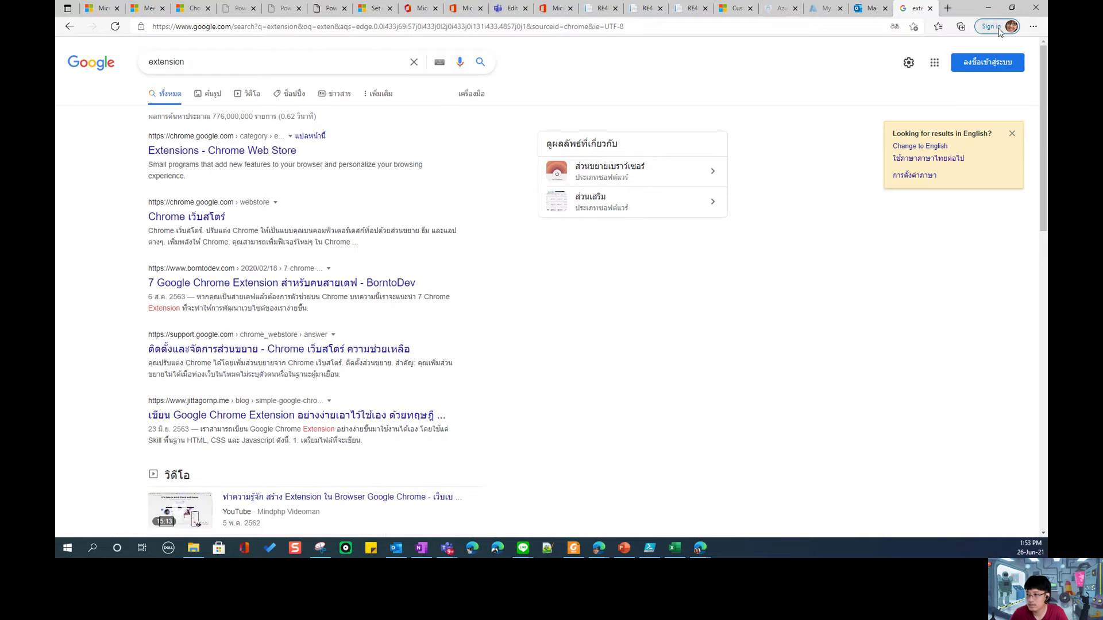
- Open the Edge browser settings and search them for "extension"
{"action": "left_click", "coordinate": [1034, 26]}
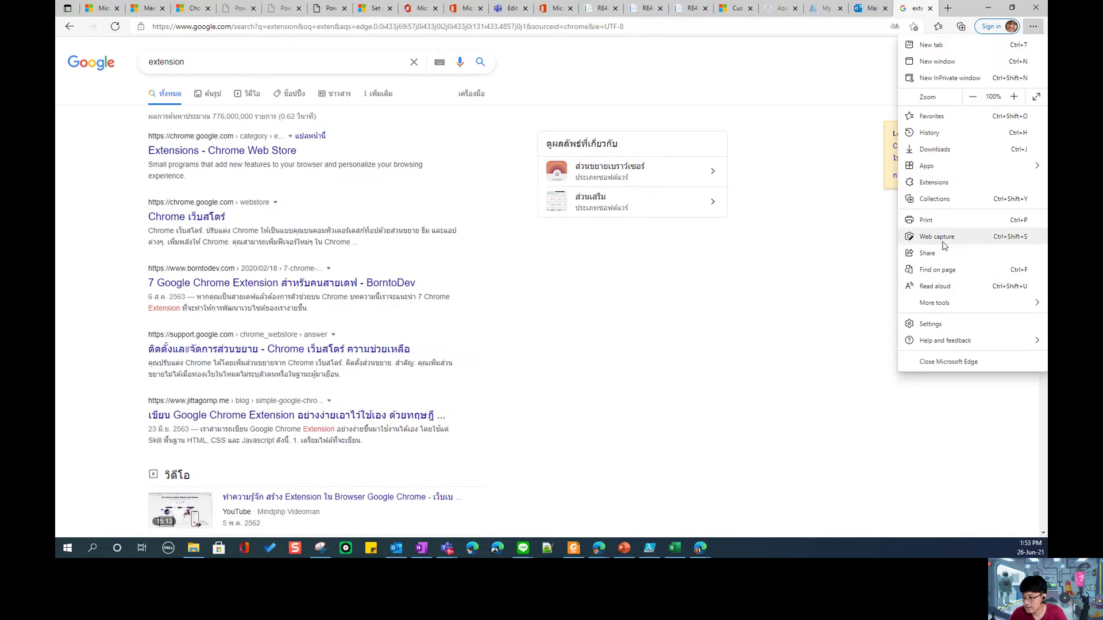
{"action": "left_click", "coordinate": [930, 324]}
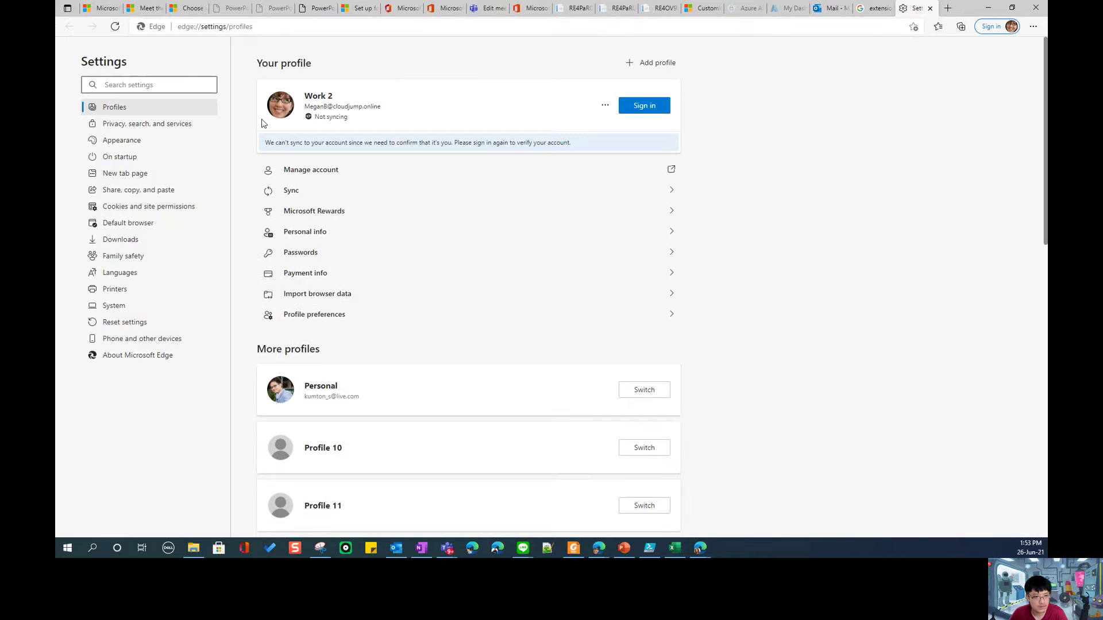
{"action": "left_click", "coordinate": [126, 80]}
{"action": "type", "text": "exte"}
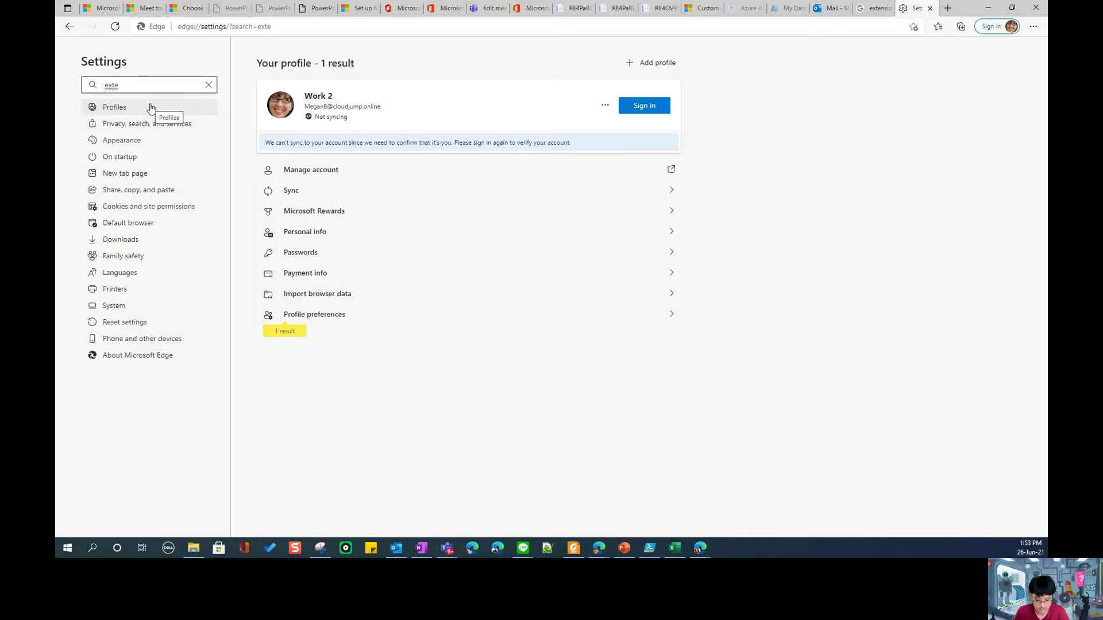
{"action": "type", "text": "nsion"}
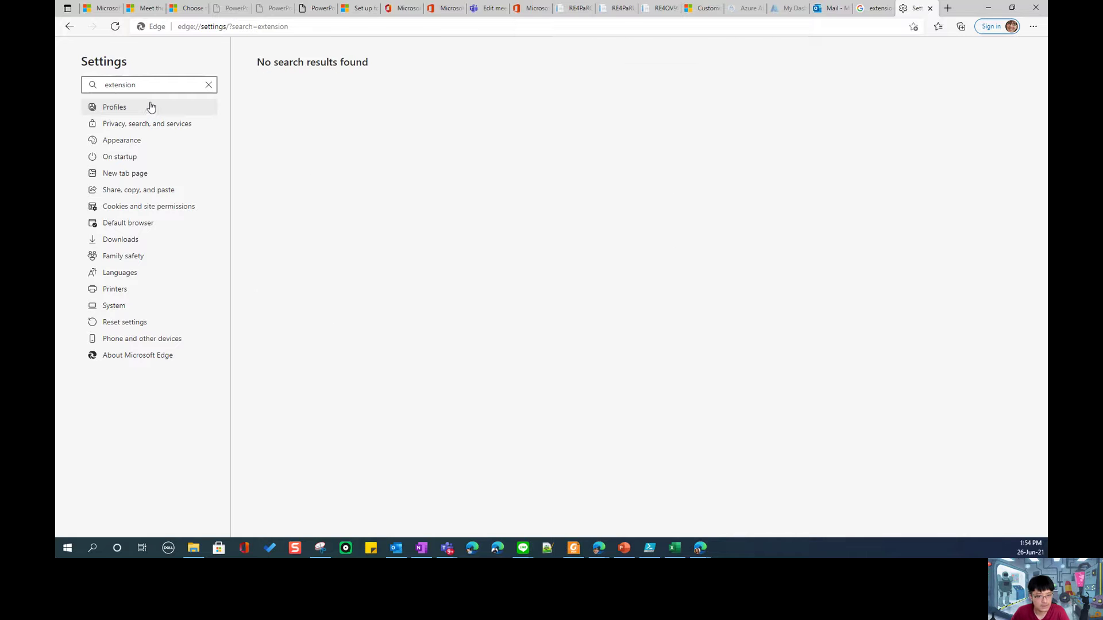
- Search the browser settings for "theme", then clear the search and view the Privacy, search, and services settings
{"action": "left_click_drag", "start_coordinate": [153, 84], "coordinate": [55, 85]}
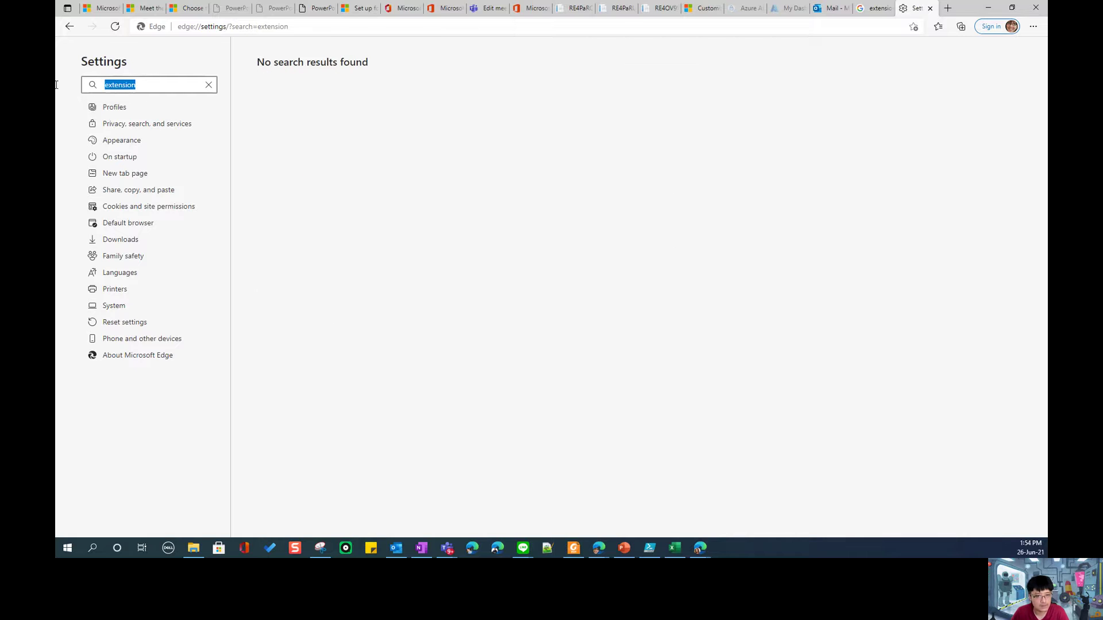
{"action": "type", "text": "th"}
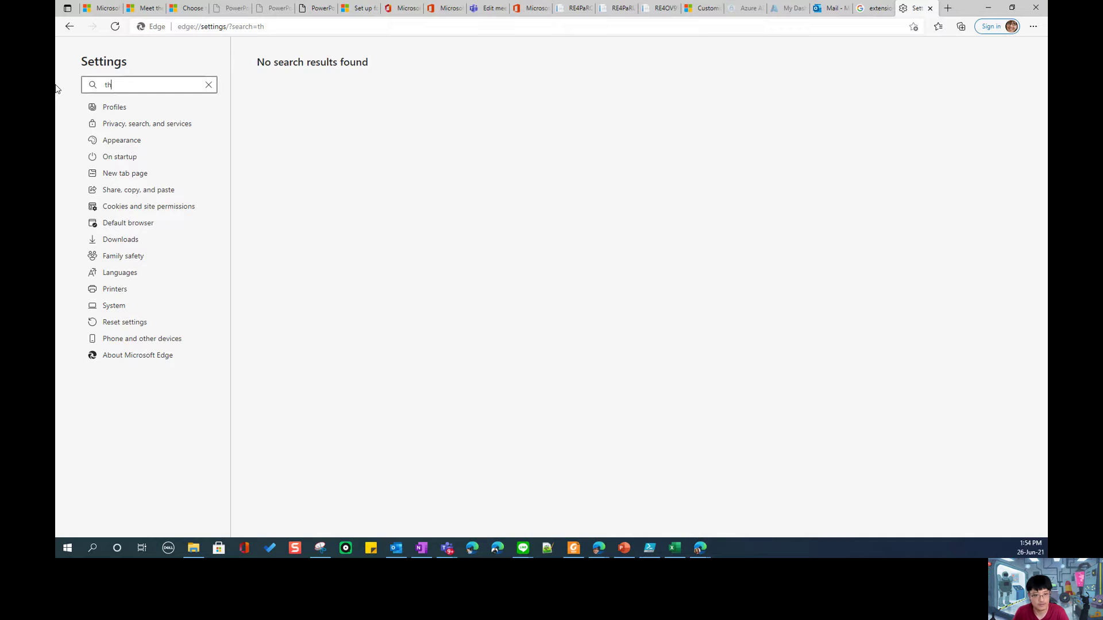
{"action": "type", "text": "eme"}
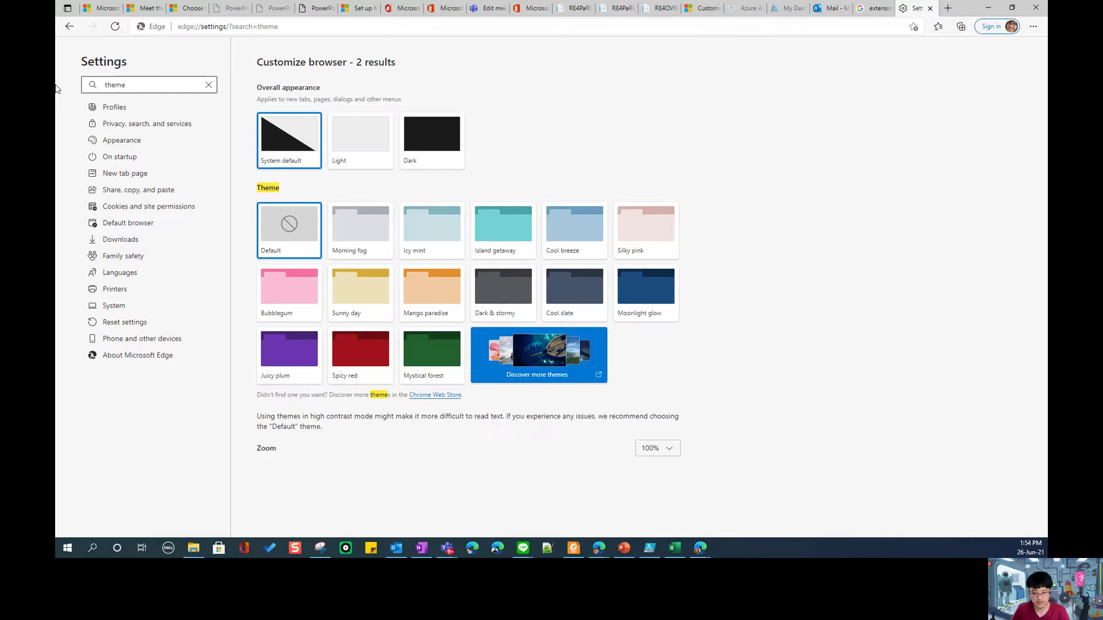
{"action": "key", "text": "BackSpace"}
{"action": "key", "text": "BackSpace"}
{"action": "key", "text": "BackSpace"}
{"action": "key", "text": "BackSpace"}
{"action": "key", "text": "BackSpace"}
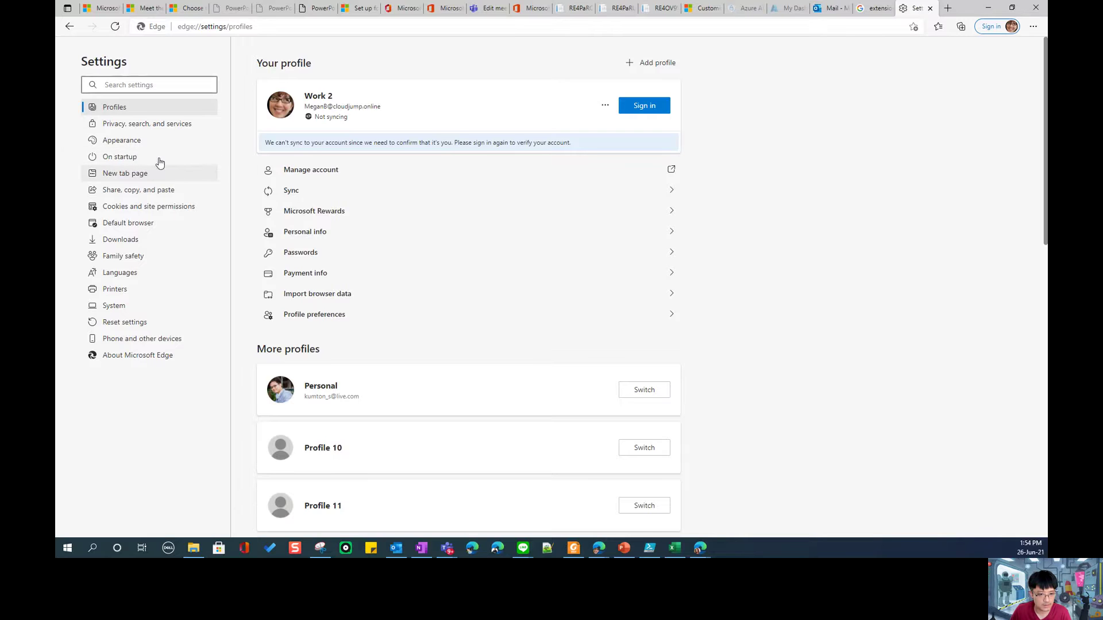
{"action": "left_click", "coordinate": [163, 126]}
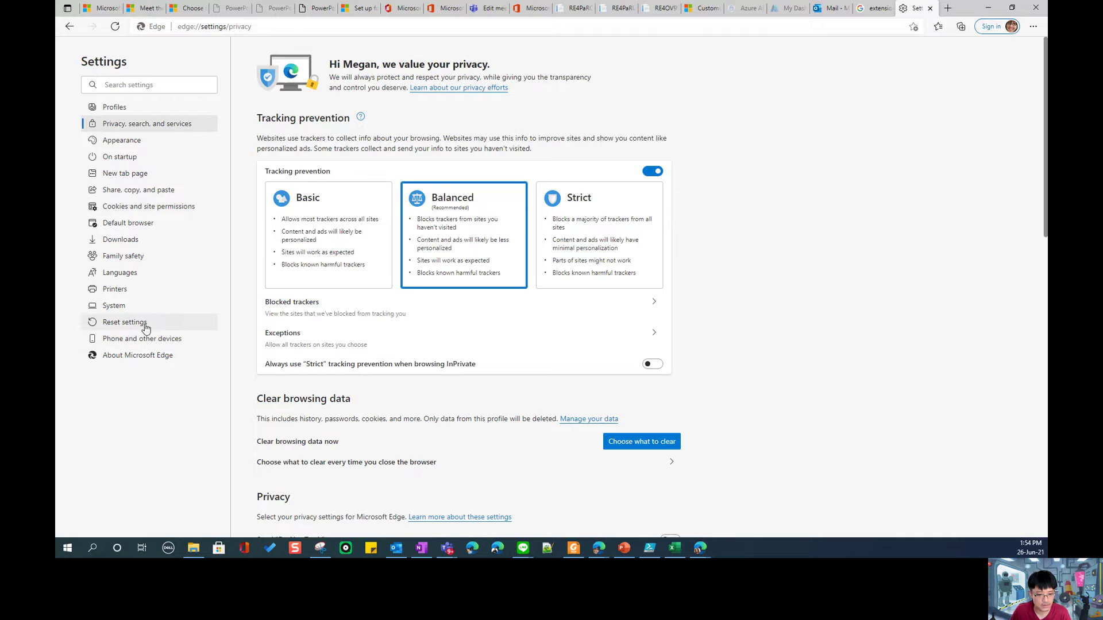
- Close the Google results tab and the two Outlook banner image tabs, and return to the Outlook extension message
{"action": "left_click", "coordinate": [872, 10]}
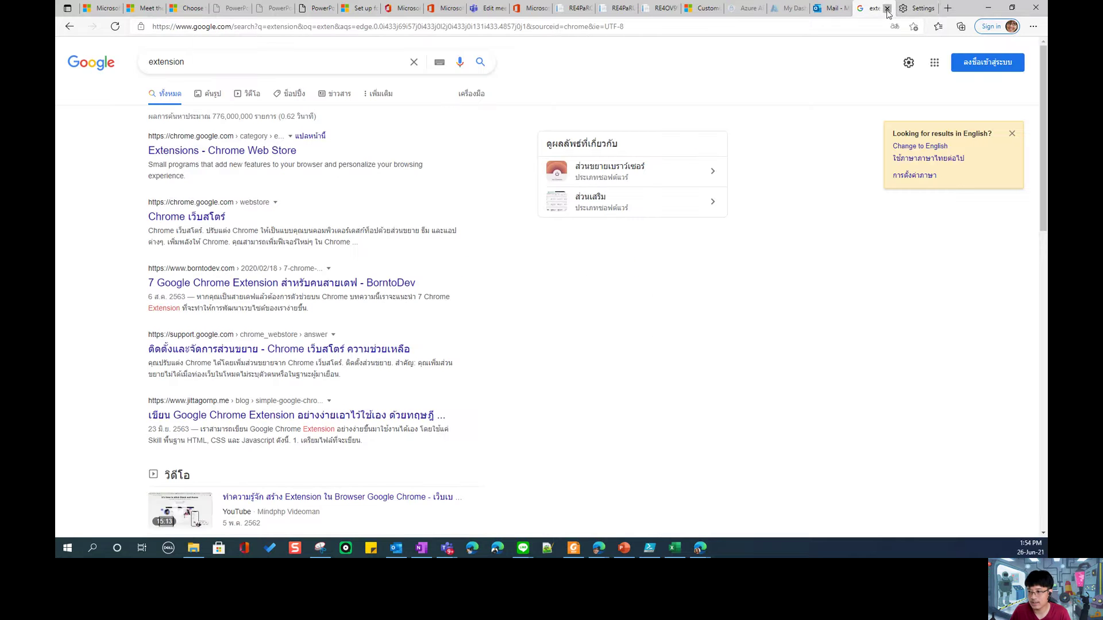
{"action": "left_click", "coordinate": [887, 8]}
{"action": "left_click", "coordinate": [656, 11]}
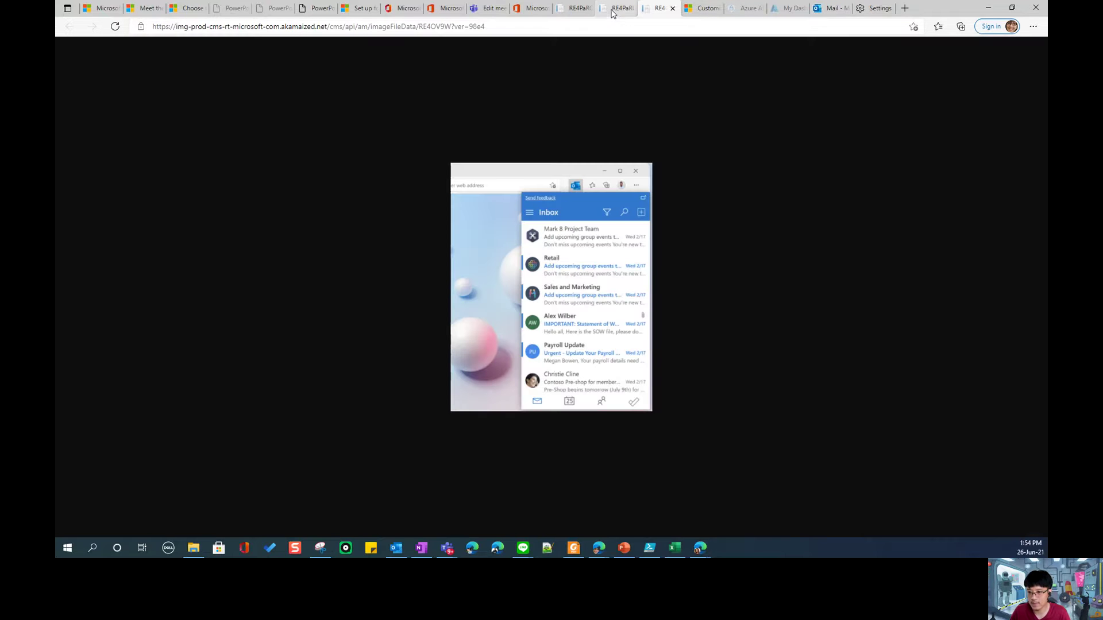
{"action": "left_click", "coordinate": [617, 8]}
{"action": "left_click", "coordinate": [630, 8]}
{"action": "left_click", "coordinate": [581, 9]}
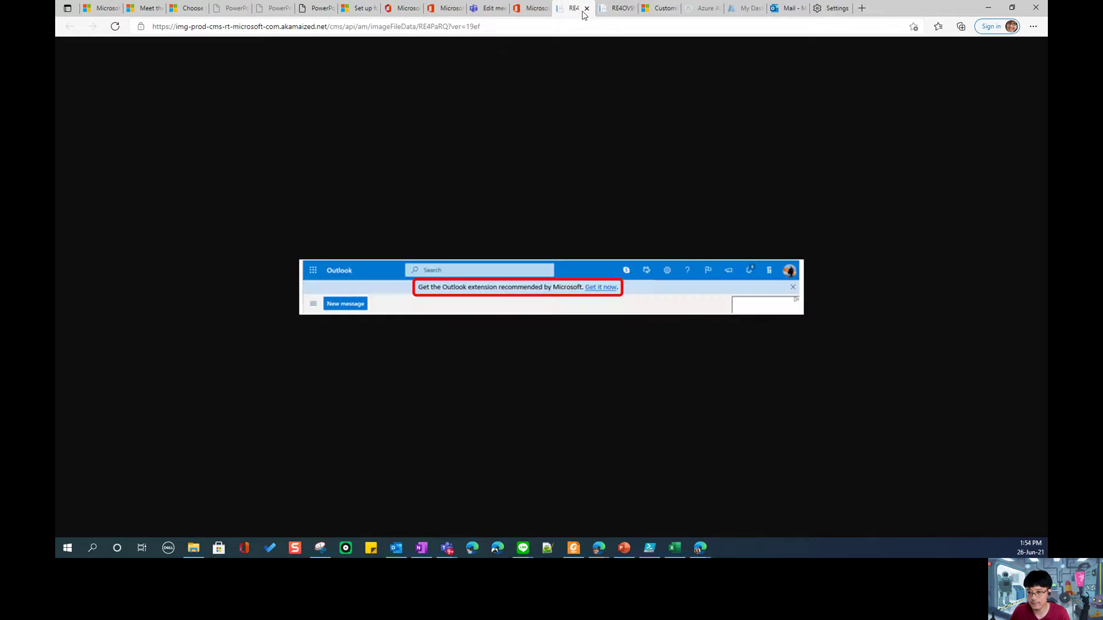
{"action": "left_click", "coordinate": [587, 8]}
{"action": "left_click", "coordinate": [531, 8]}
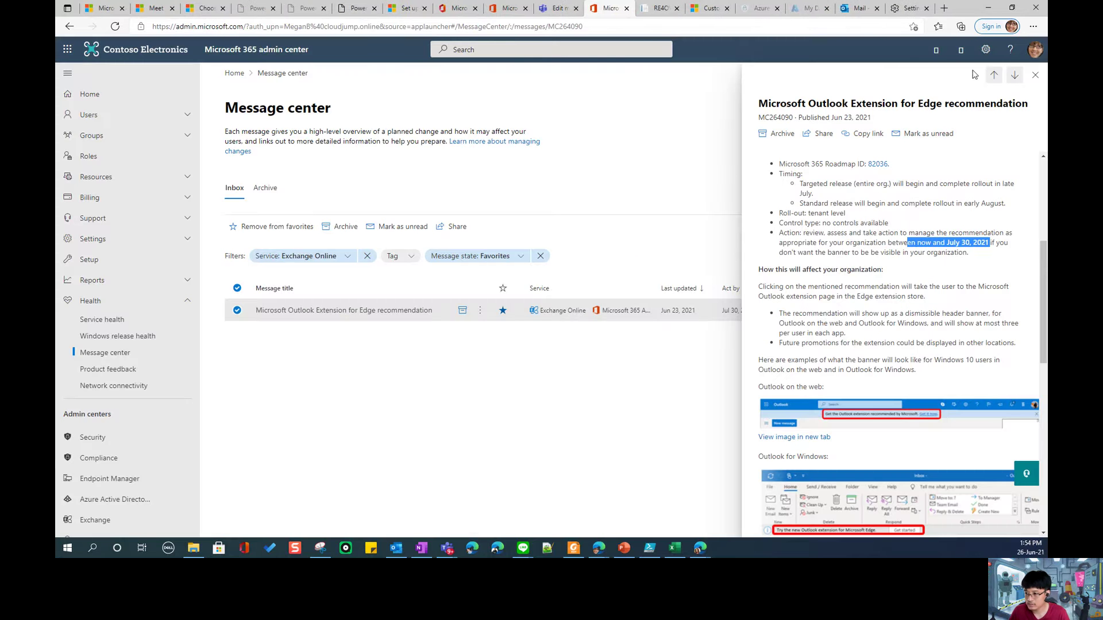
- Close the message and change the service filter on the favorite messages from Exchange Online to OneDrive for Business
{"action": "left_click", "coordinate": [1035, 75]}
{"action": "left_click", "coordinate": [335, 259]}
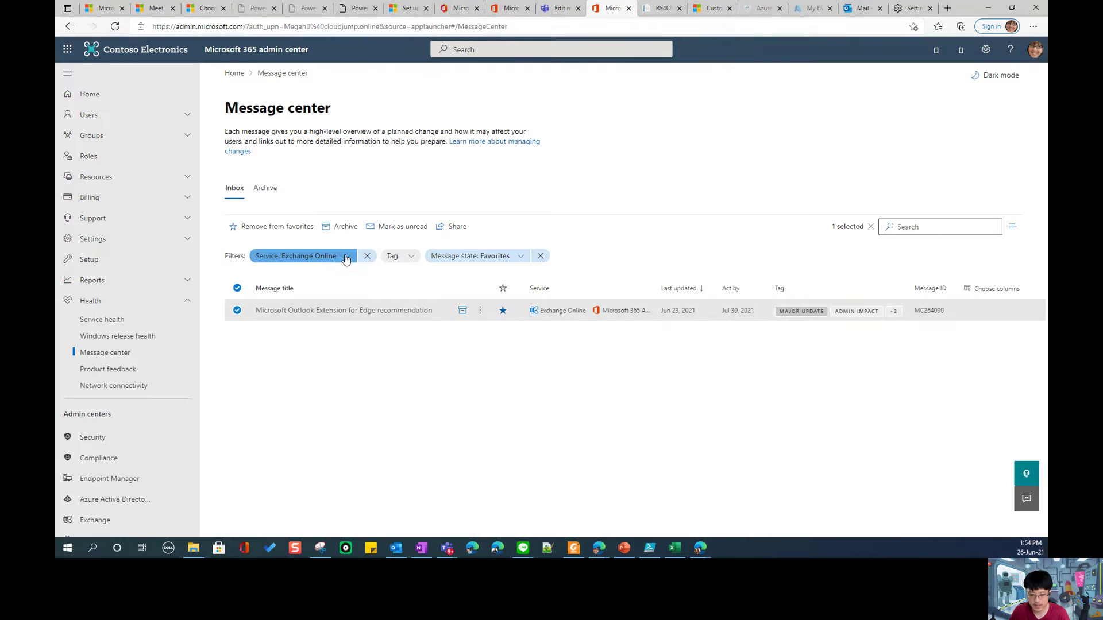
{"action": "left_click", "coordinate": [256, 346]}
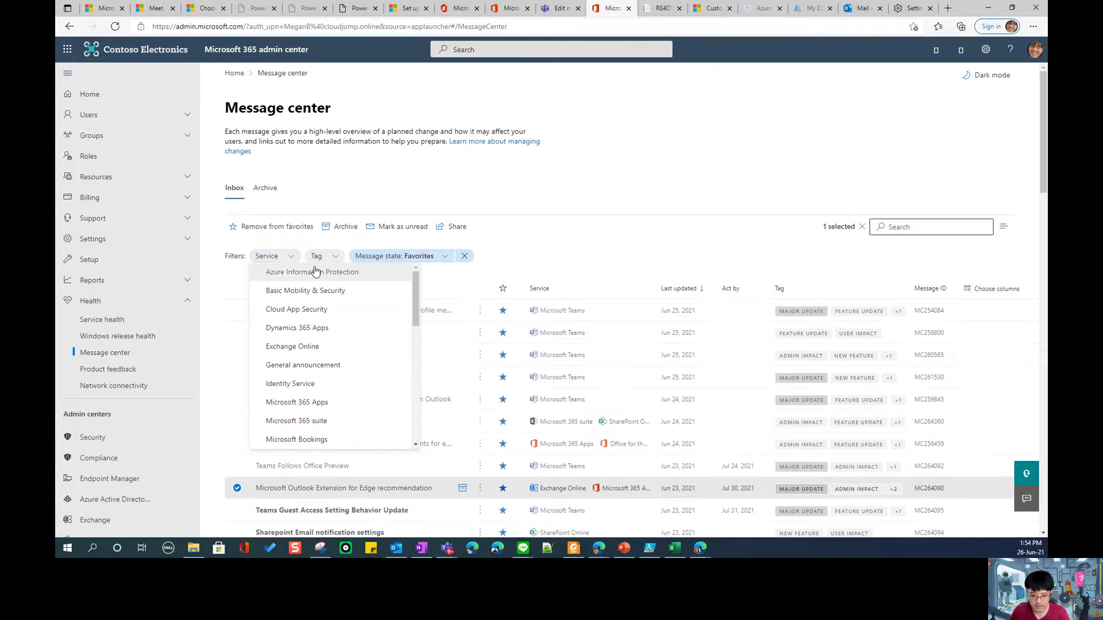
{"action": "left_click", "coordinate": [271, 256]}
{"action": "left_click", "coordinate": [271, 256]}
{"action": "scroll", "coordinate": [359, 332], "scroll_direction": "down", "scroll_amount": 5}
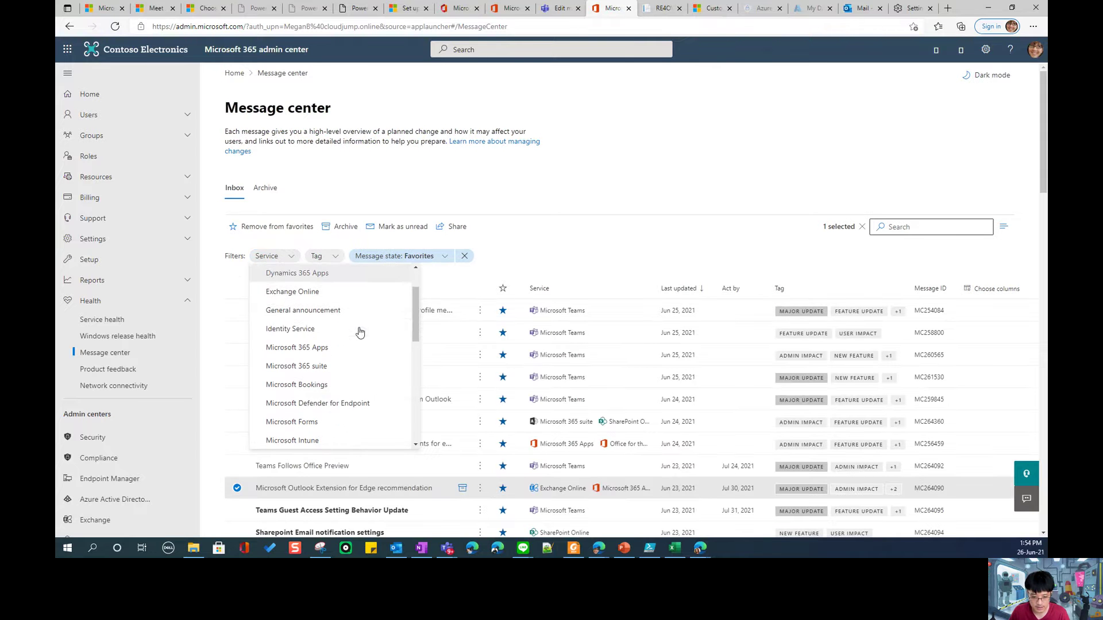
{"action": "scroll", "coordinate": [360, 313], "scroll_direction": "down", "scroll_amount": 2}
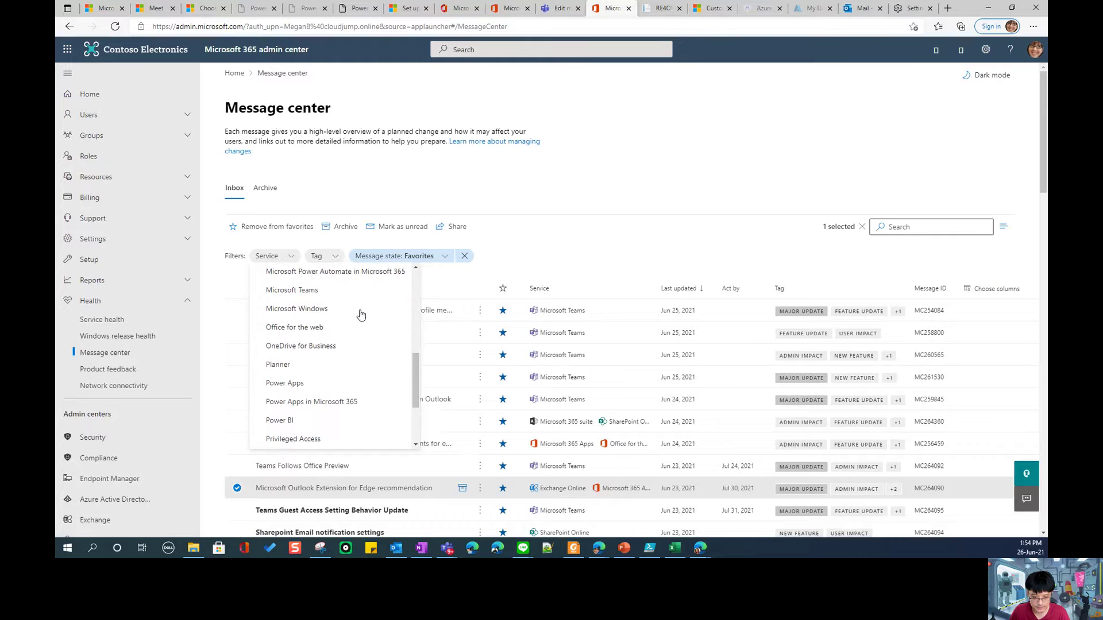
{"action": "left_click", "coordinate": [299, 347]}
{"action": "left_click", "coordinate": [298, 259]}
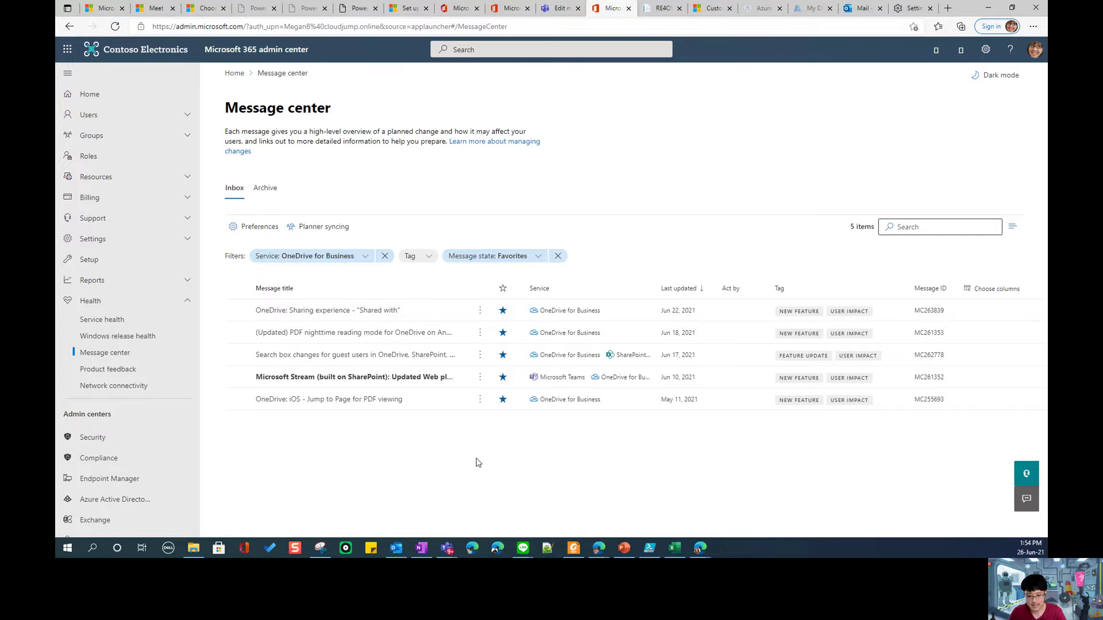
- Open the 'OneDrive: Sharing experience - "Shared with"' message and open its example image in a separate tab
{"action": "left_click", "coordinate": [350, 314]}
{"action": "scroll", "coordinate": [926, 391], "scroll_direction": "down", "scroll_amount": 6}
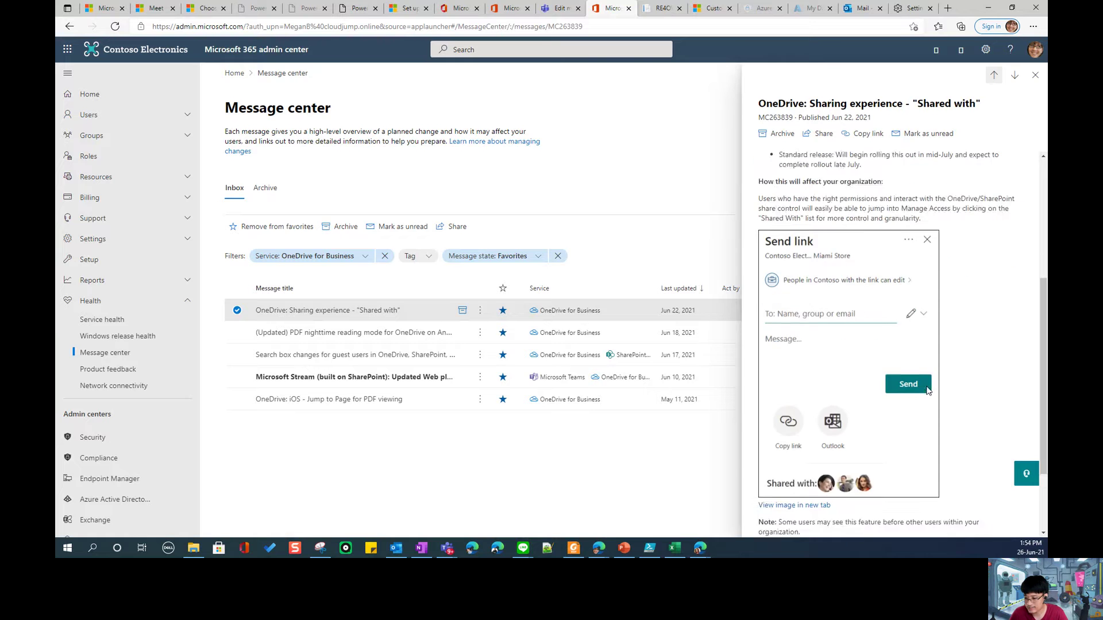
{"action": "right_click", "coordinate": [830, 402]}
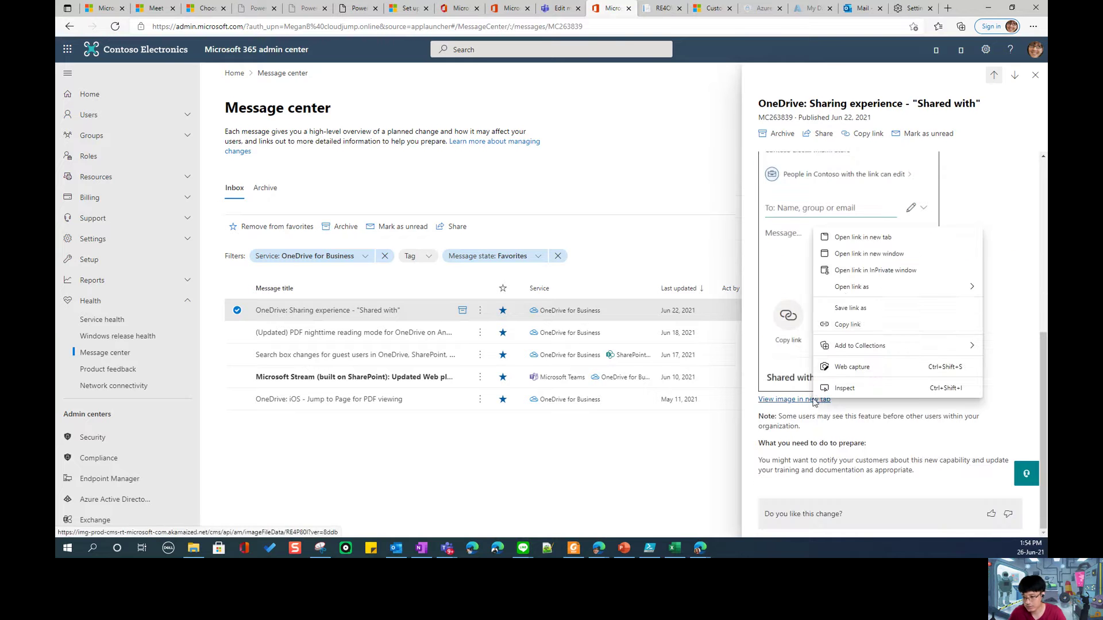
{"action": "left_click", "coordinate": [858, 236]}
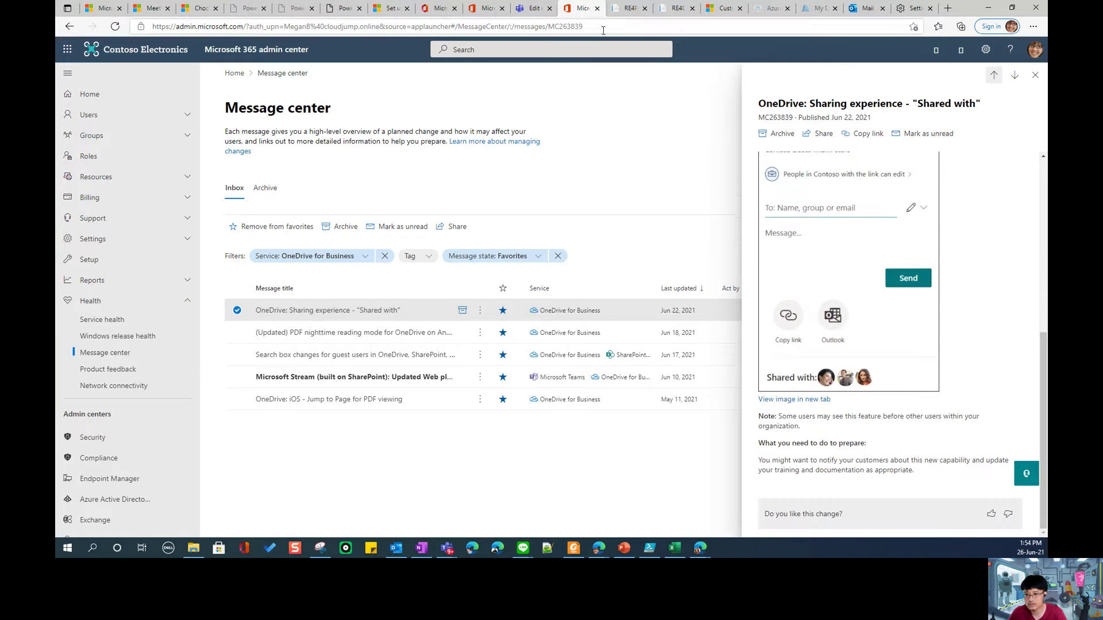
{"action": "left_click", "coordinate": [629, 8]}
{"action": "left_click", "coordinate": [579, 14]}
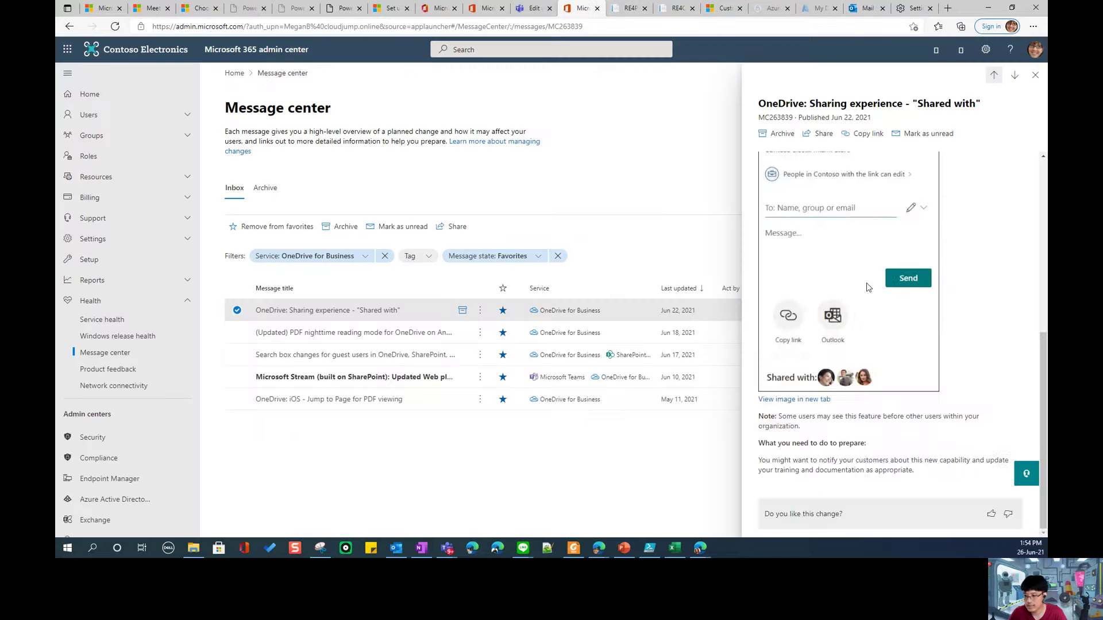
- Highlight the targeted release rollout timing in the message and view the example image of the Send link dialog
{"action": "scroll", "coordinate": [861, 281], "scroll_direction": "up", "scroll_amount": 4}
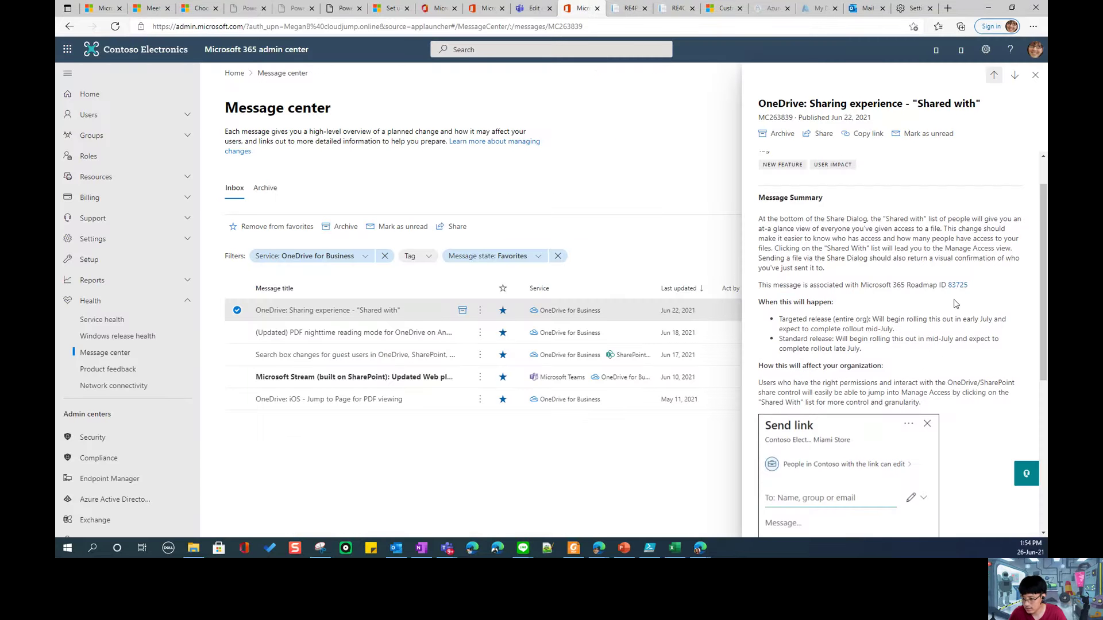
{"action": "left_click_drag", "start_coordinate": [970, 321], "coordinate": [894, 329]}
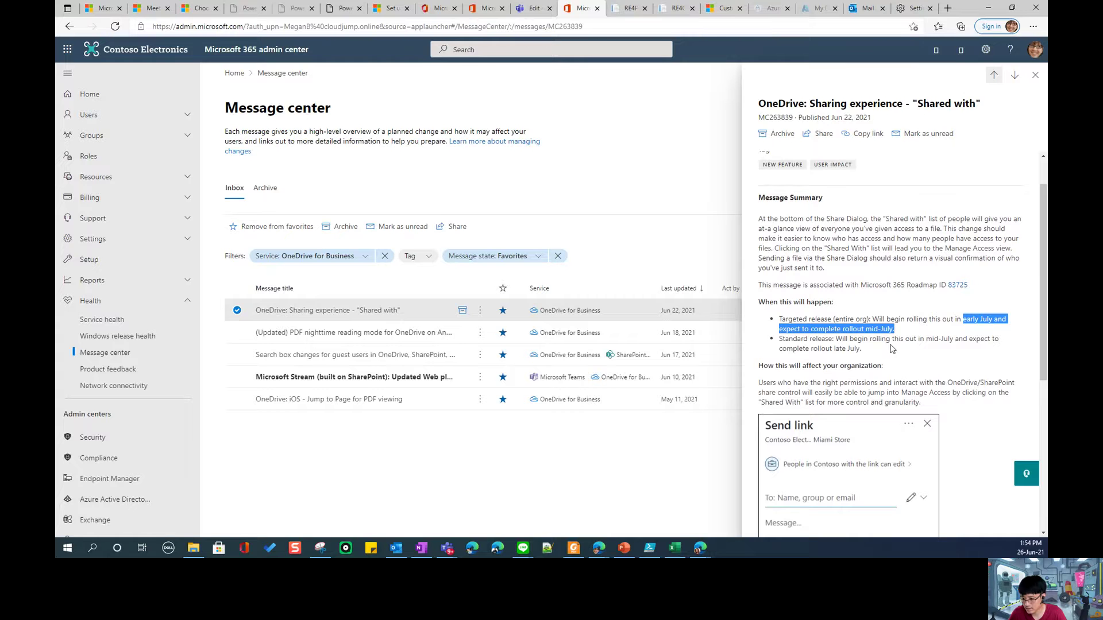
{"action": "scroll", "coordinate": [887, 351], "scroll_direction": "down", "scroll_amount": 3}
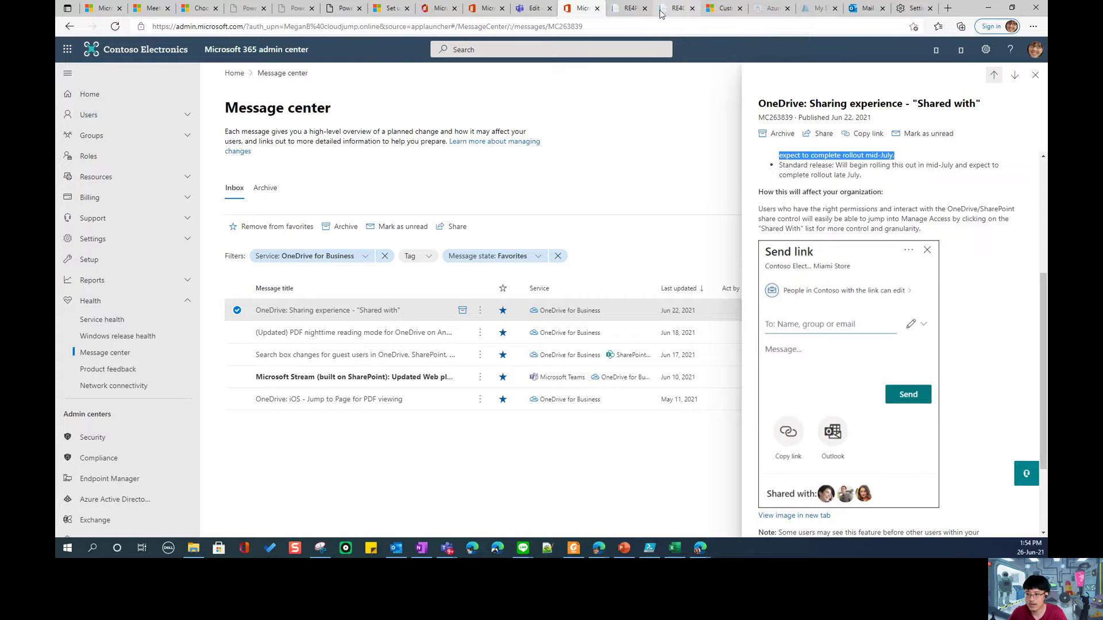
{"action": "left_click", "coordinate": [622, 8]}
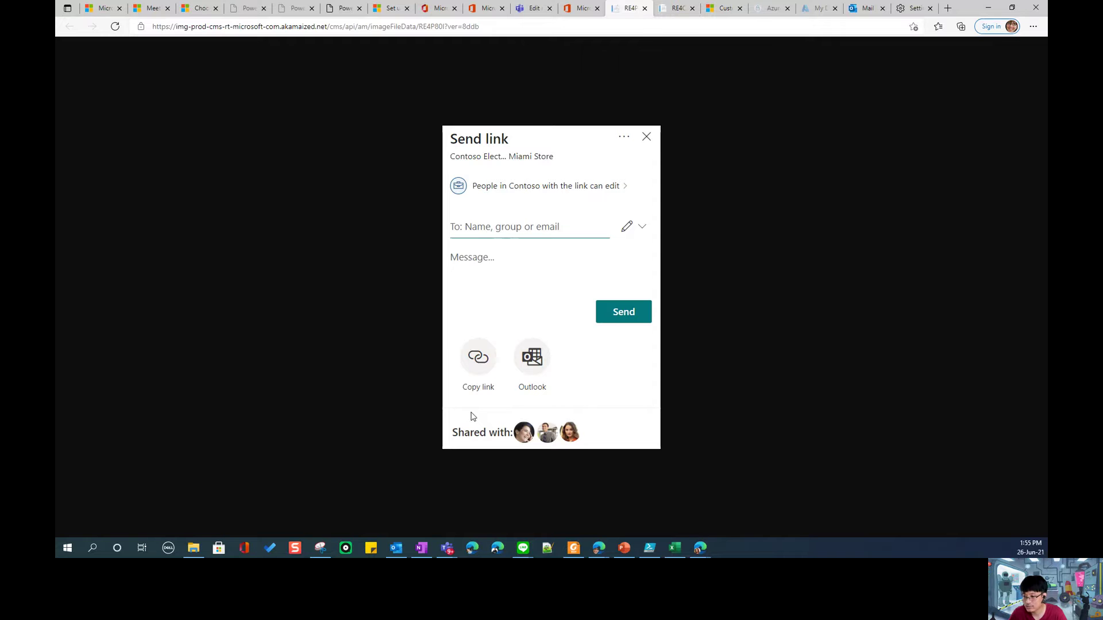
- Open OneDrive in the Org settings tab and check the AI Hero folder's sharing dialog and the Shared files list
{"action": "left_click", "coordinate": [489, 10]}
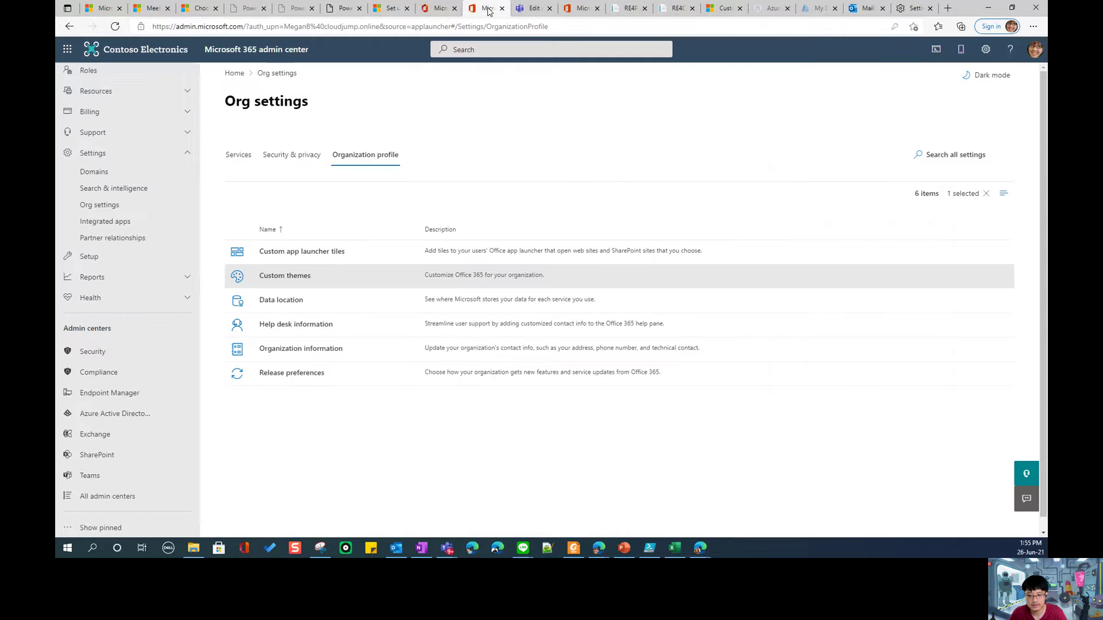
{"action": "left_click", "coordinate": [67, 57]}
{"action": "left_click", "coordinate": [150, 118]}
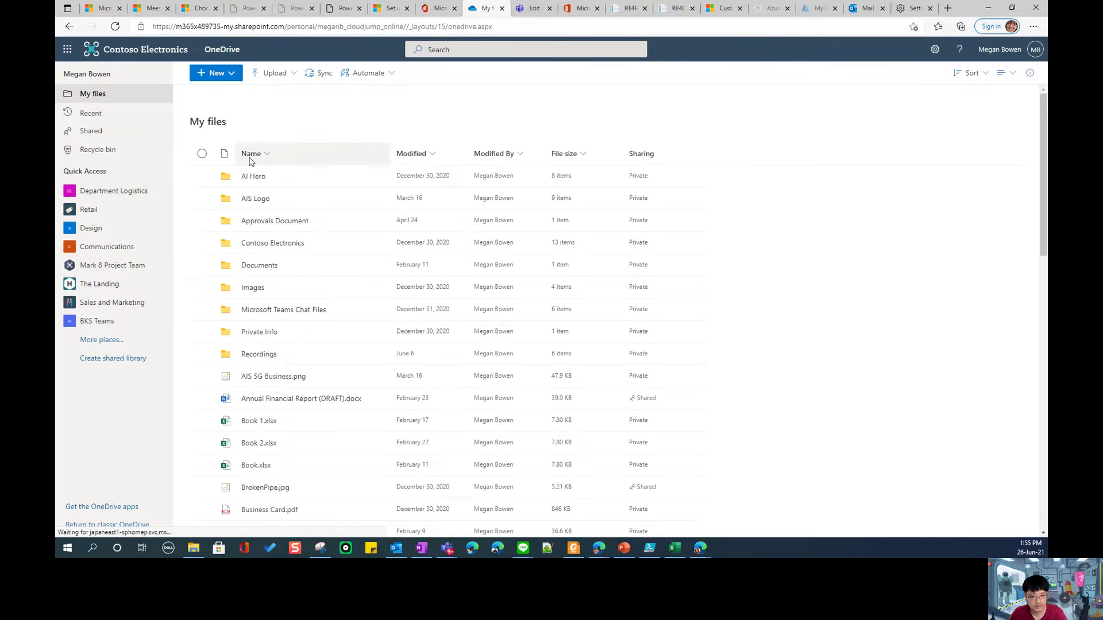
{"action": "left_click", "coordinate": [356, 176]}
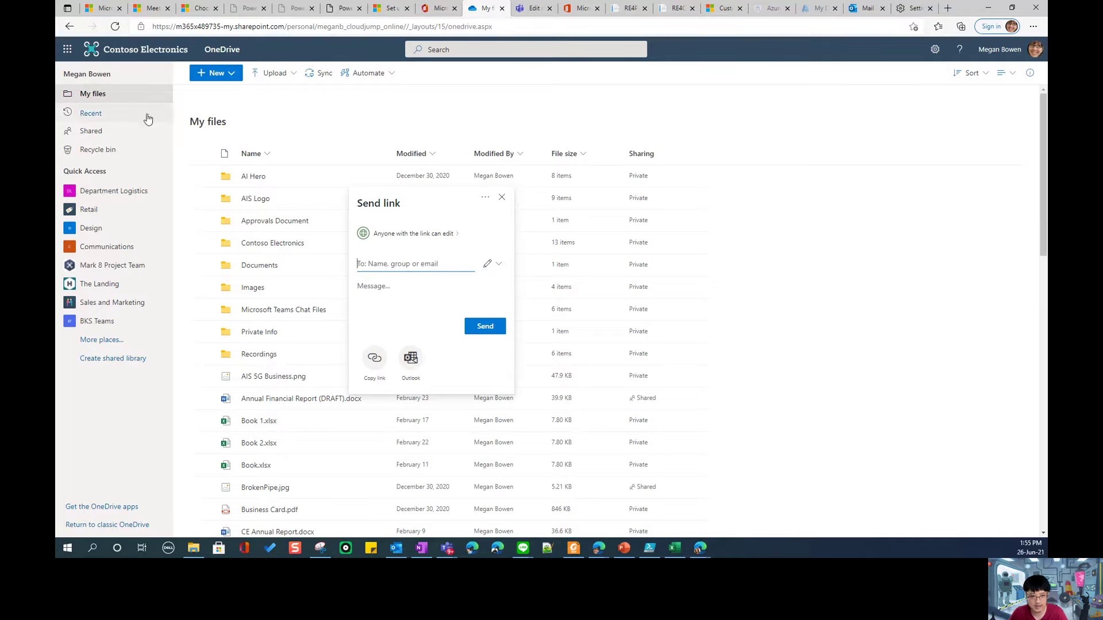
{"action": "left_click", "coordinate": [120, 133]}
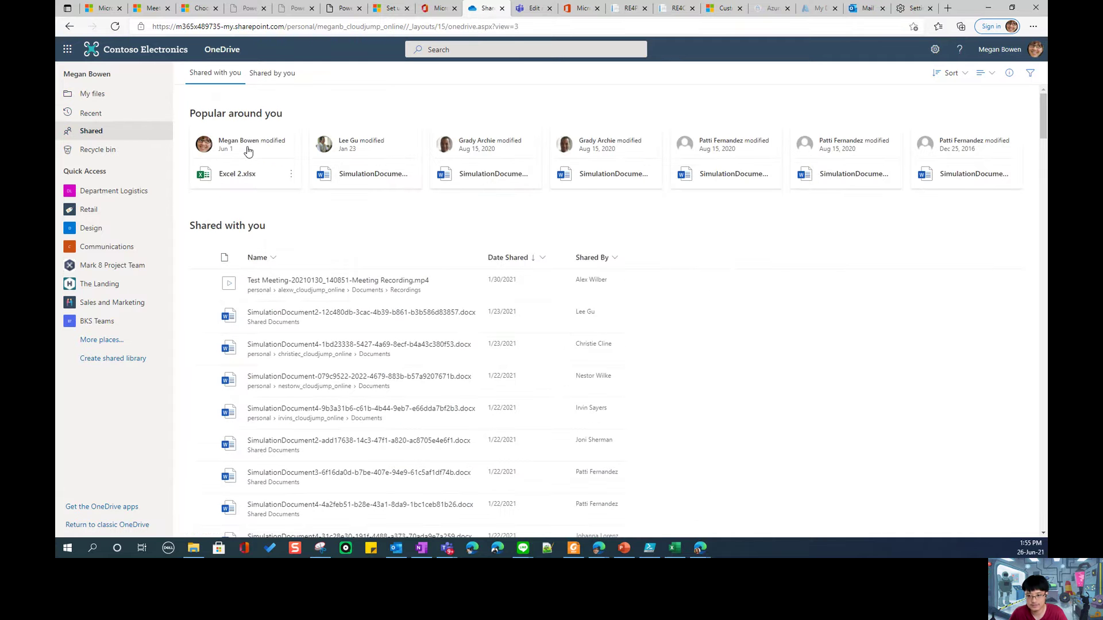
- Return to the Message center, close the sharing message and open "(Updated) PDF nighttime reading mode for OneDrive on Android"
{"action": "left_click", "coordinate": [580, 8]}
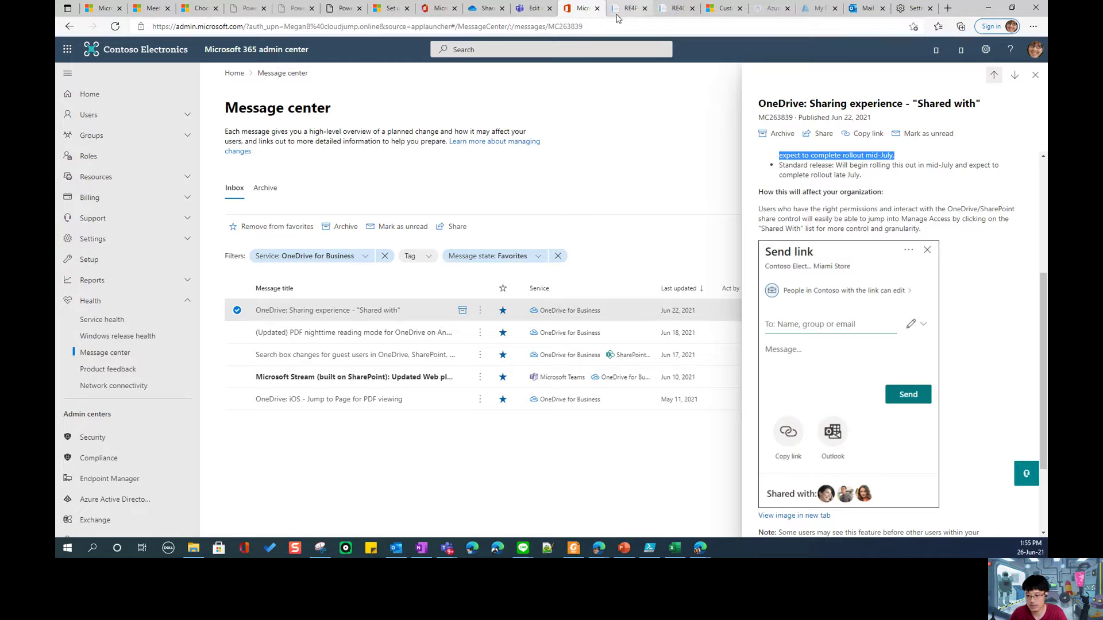
{"action": "left_click", "coordinate": [1035, 81]}
{"action": "left_click", "coordinate": [344, 334]}
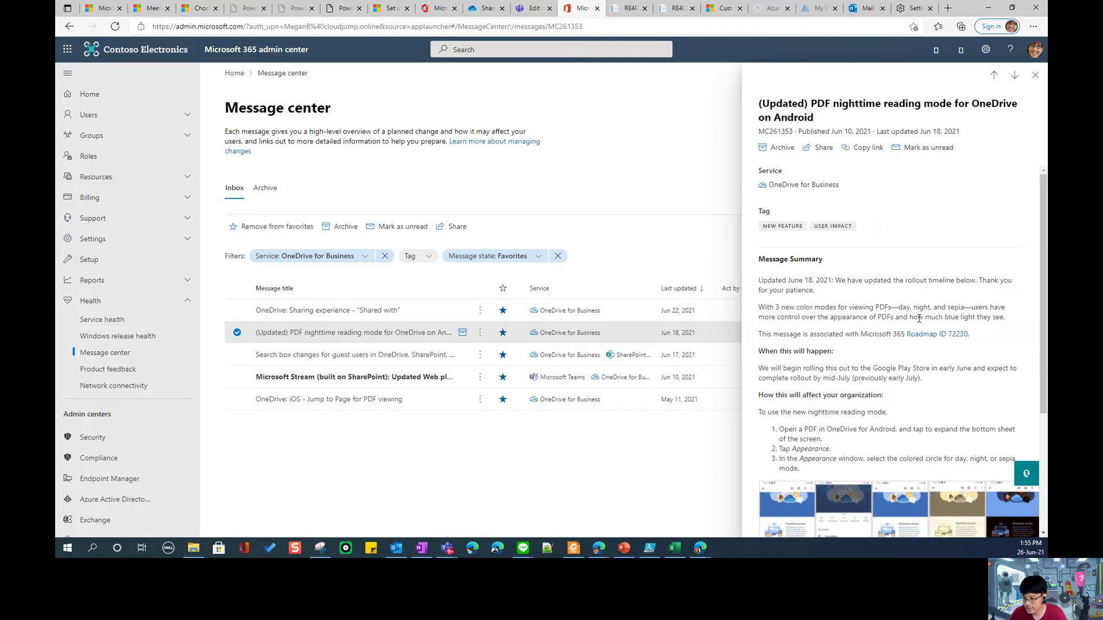
- View the PDF nighttime reading mode example image in a separate tab, and close the open example image tabs
{"action": "scroll", "coordinate": [918, 319], "scroll_direction": "down", "scroll_amount": 3}
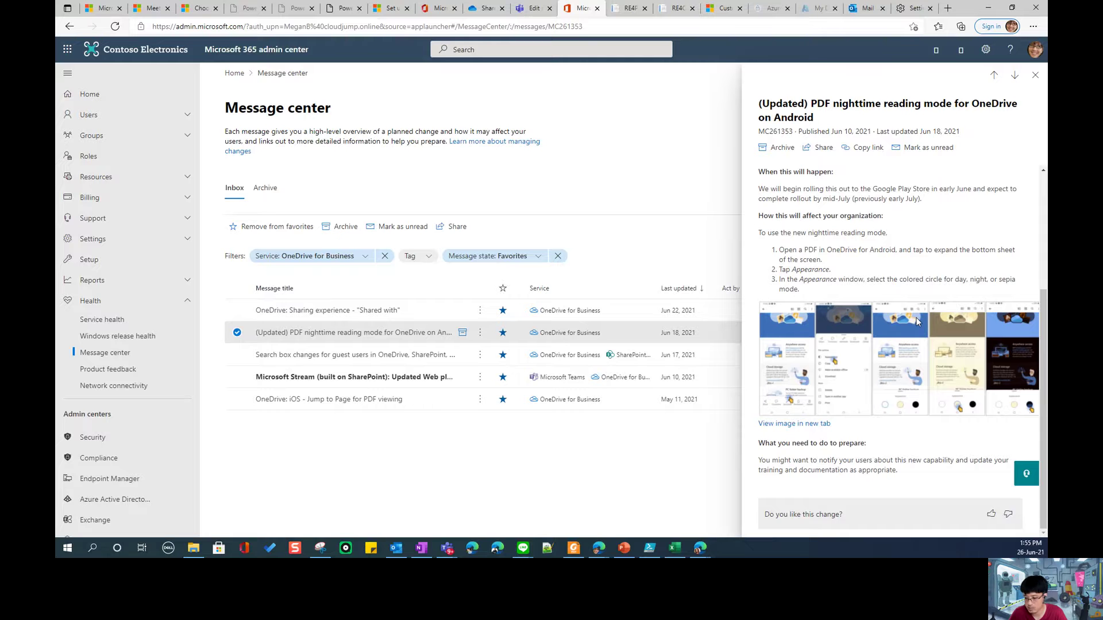
{"action": "right_click", "coordinate": [812, 423]}
{"action": "left_click", "coordinate": [862, 256]}
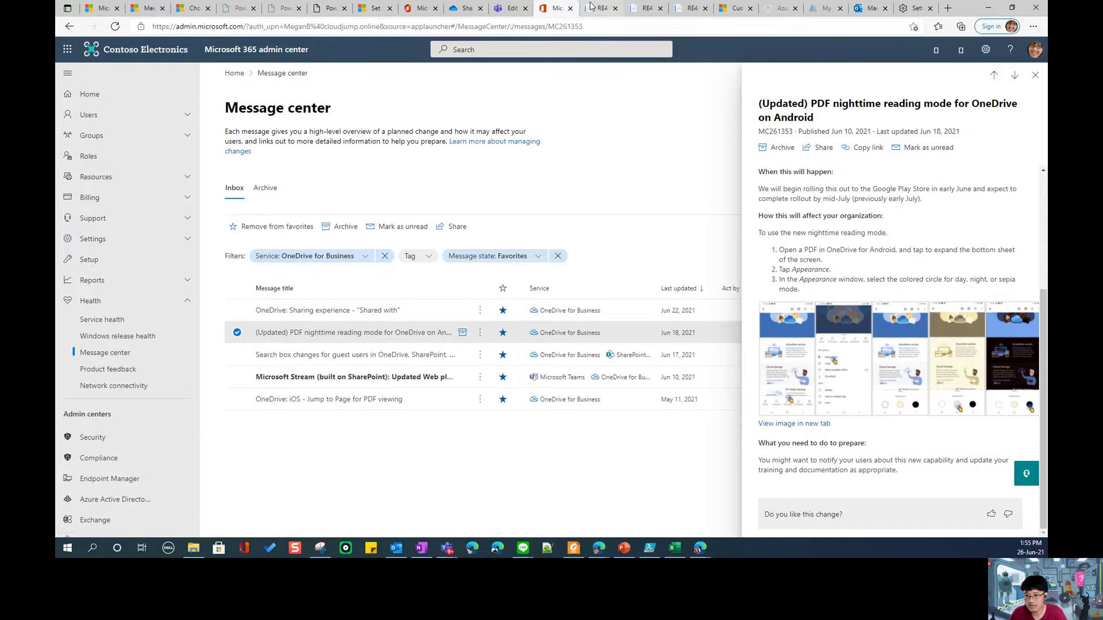
{"action": "left_click", "coordinate": [591, 6]}
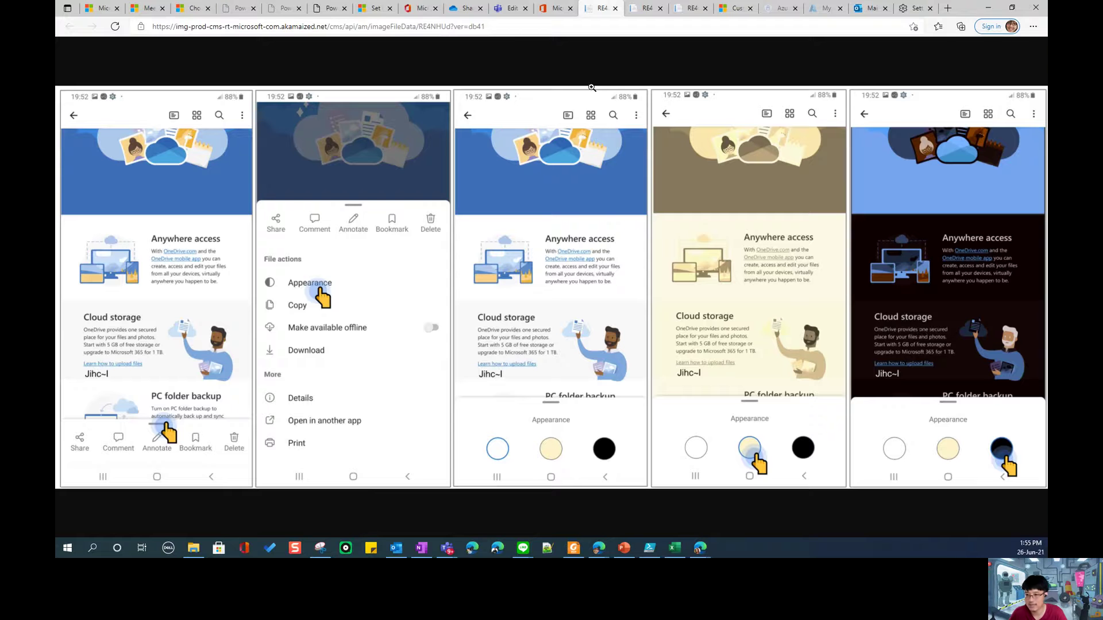
{"action": "left_click", "coordinate": [660, 8]}
{"action": "left_click", "coordinate": [615, 8]}
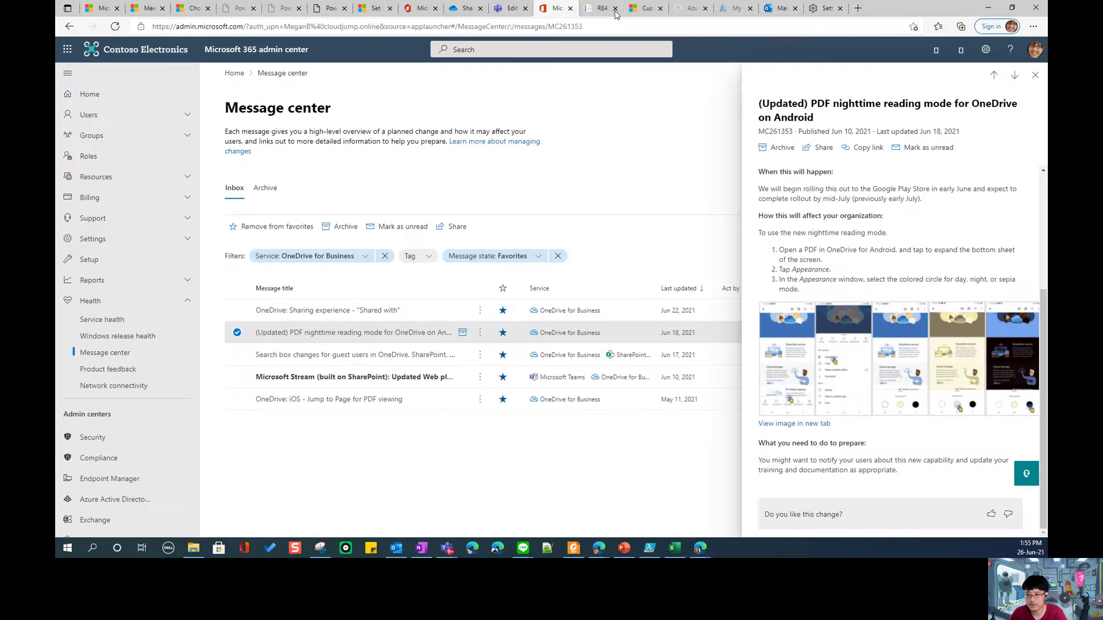
{"action": "left_click", "coordinate": [615, 8]}
- Check the message on search box changes for guest users and read "Microsoft Stream (built on SharePoint): Updated Web player for video"
{"action": "left_click", "coordinate": [367, 355]}
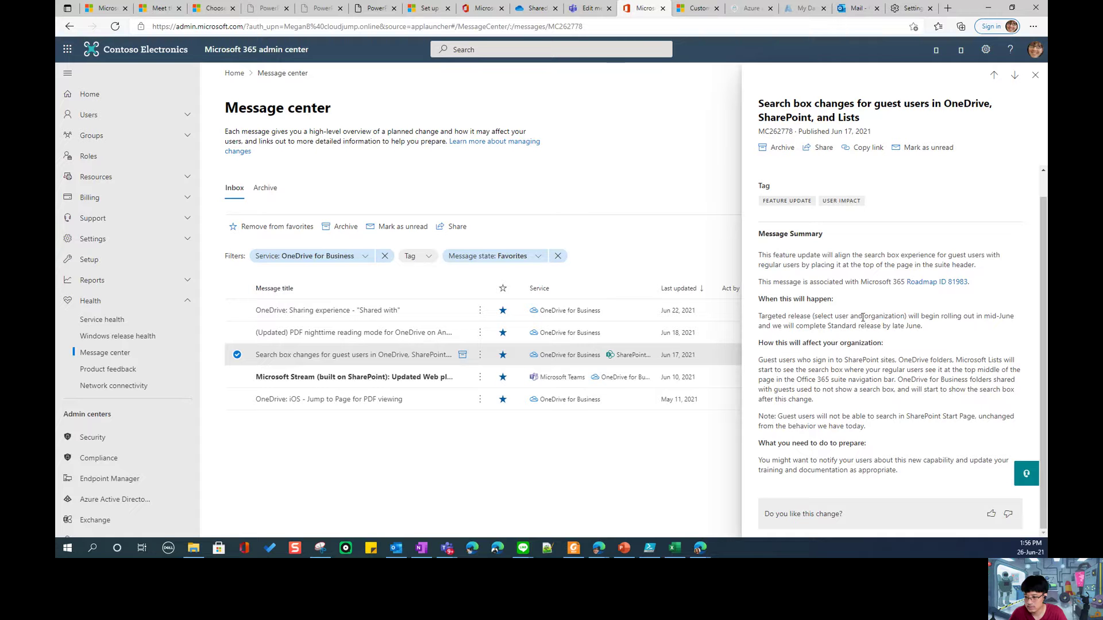
{"action": "left_click", "coordinate": [382, 379]}
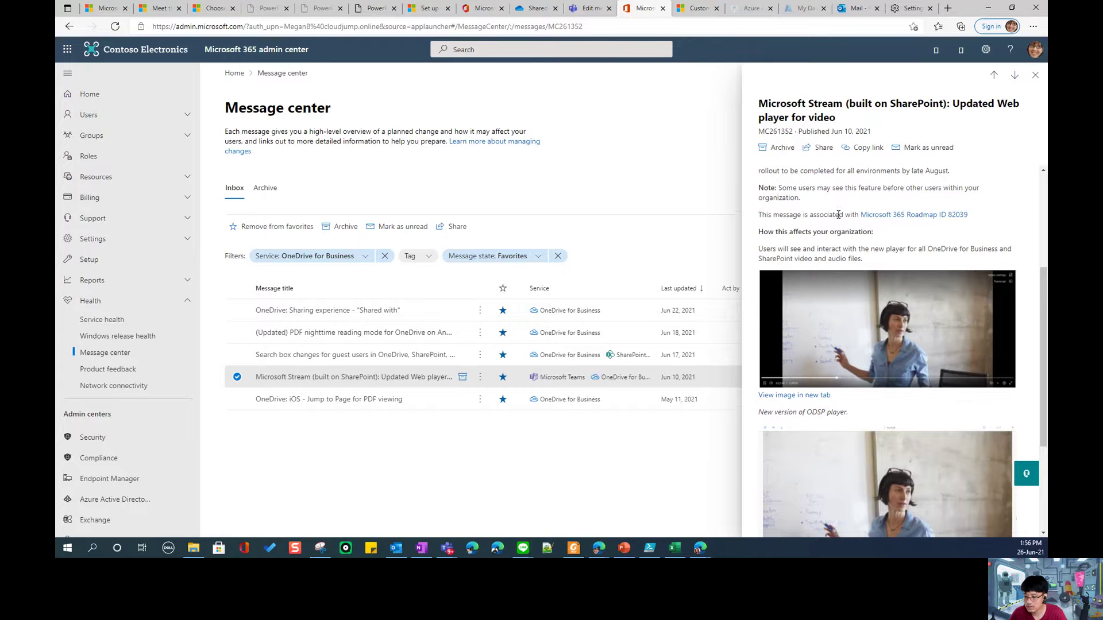
{"action": "scroll", "coordinate": [836, 218], "scroll_direction": "down", "scroll_amount": 3}
{"action": "scroll", "coordinate": [835, 214], "scroll_direction": "up", "scroll_amount": 2}
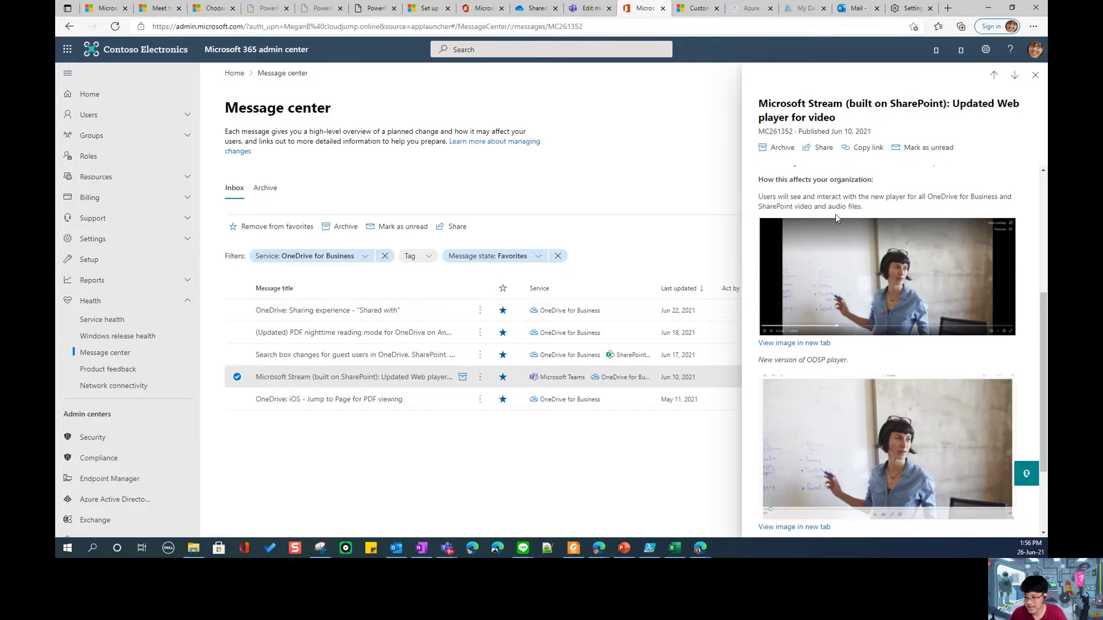
{"action": "scroll", "coordinate": [835, 214], "scroll_direction": "down", "scroll_amount": 3}
{"action": "scroll", "coordinate": [835, 214], "scroll_direction": "up", "scroll_amount": 6}
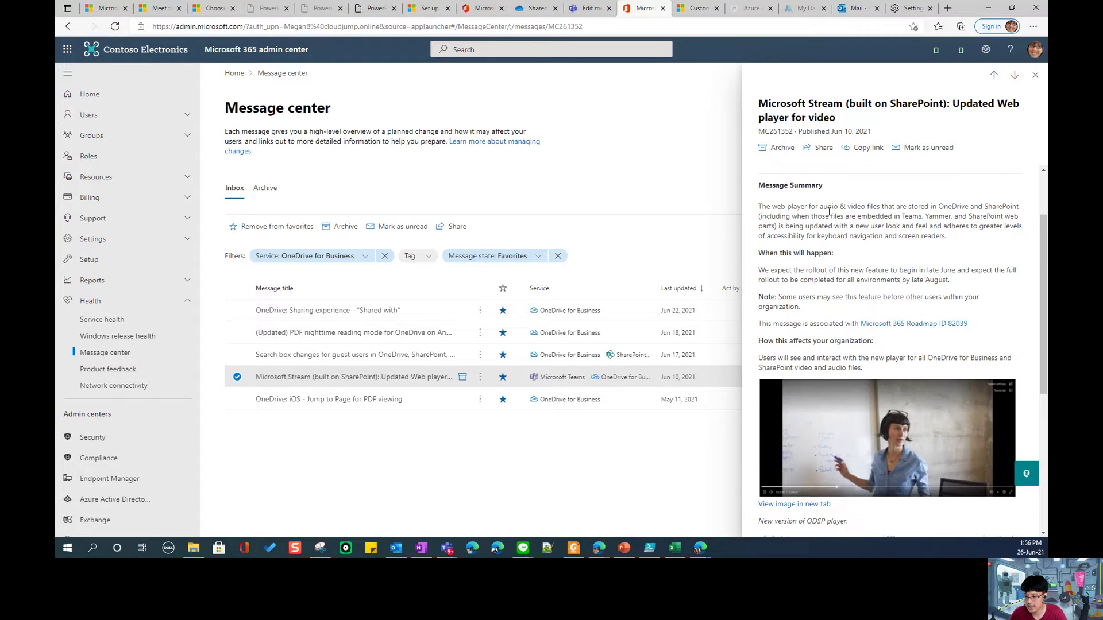
{"action": "scroll", "coordinate": [829, 211], "scroll_direction": "down", "scroll_amount": 3}
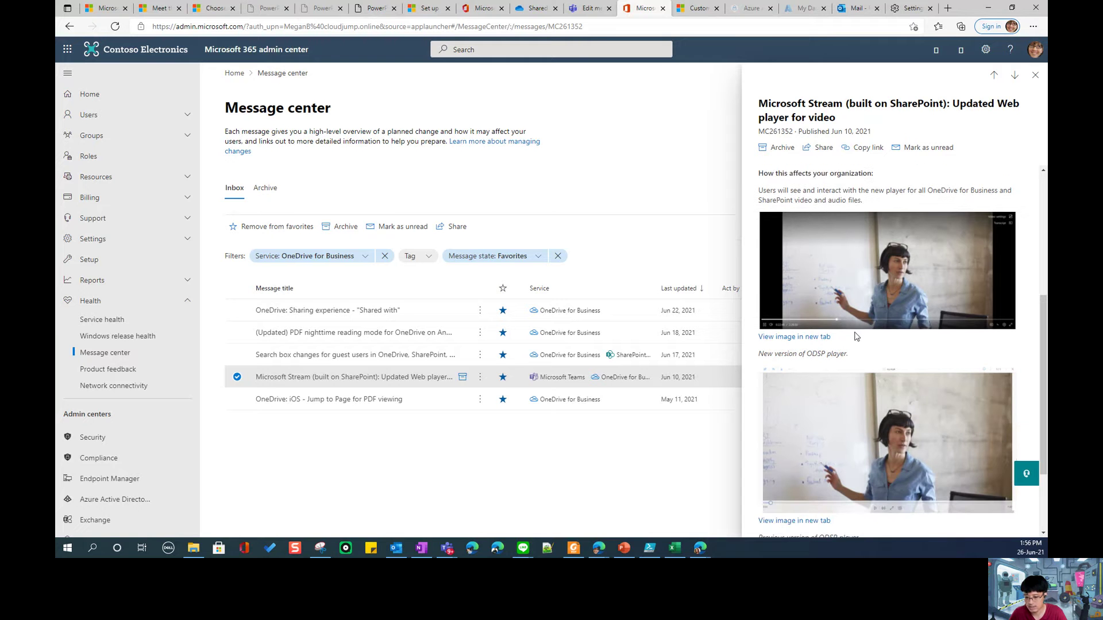
{"action": "scroll", "coordinate": [855, 336], "scroll_direction": "down", "scroll_amount": 2}
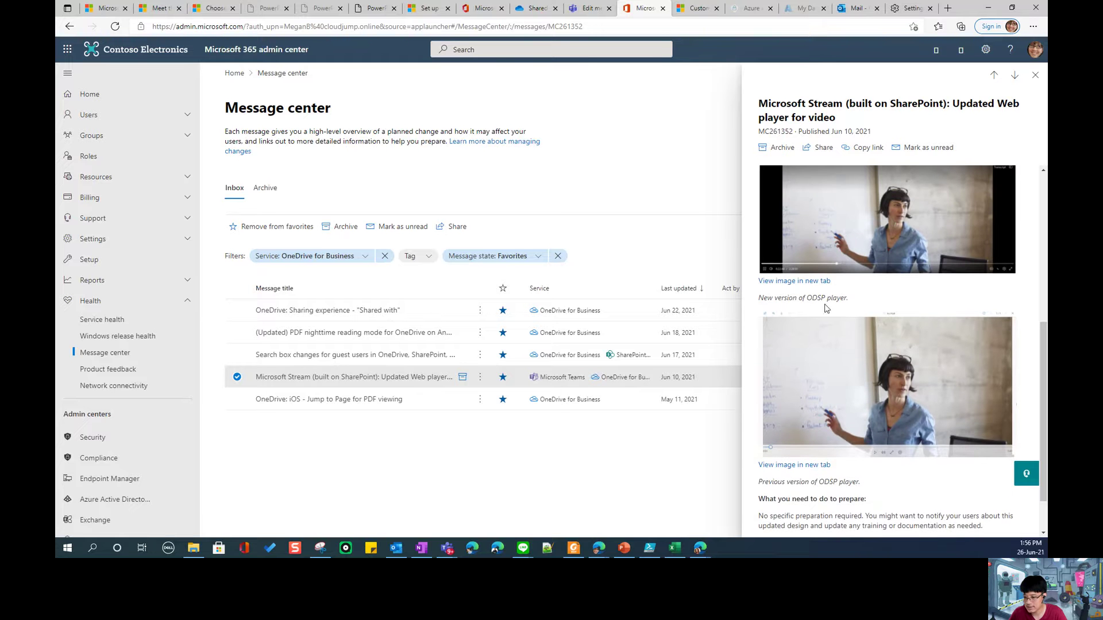
{"action": "scroll", "coordinate": [812, 249], "scroll_direction": "up", "scroll_amount": 3}
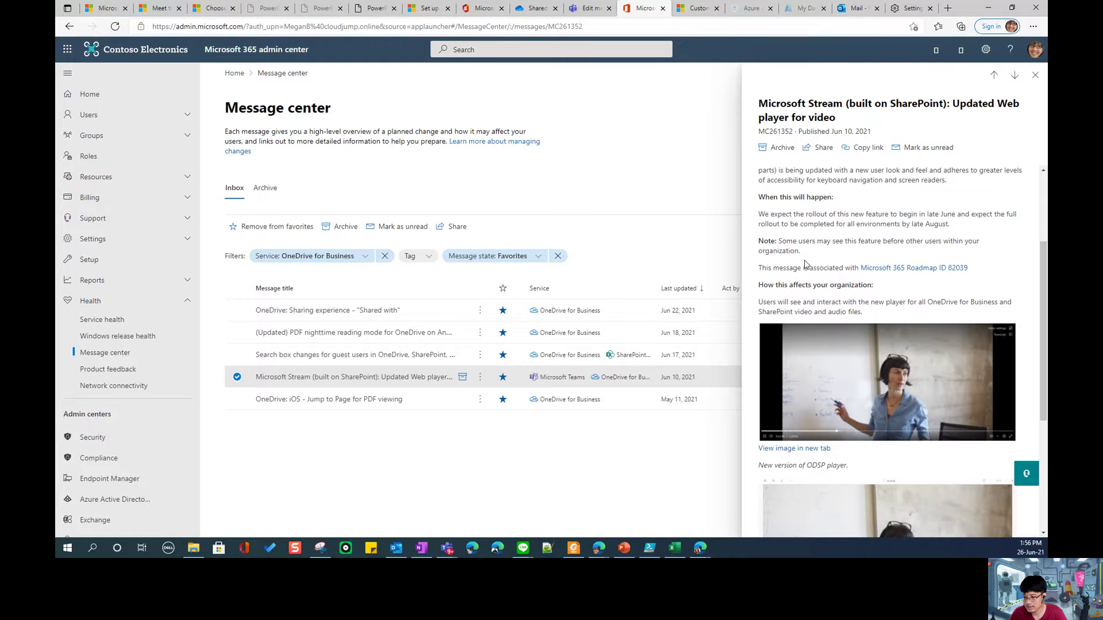
- View the image of the new ODSP player version in a separate tab and return to the Message center
{"action": "right_click", "coordinate": [843, 441]}
{"action": "left_click", "coordinate": [896, 287]}
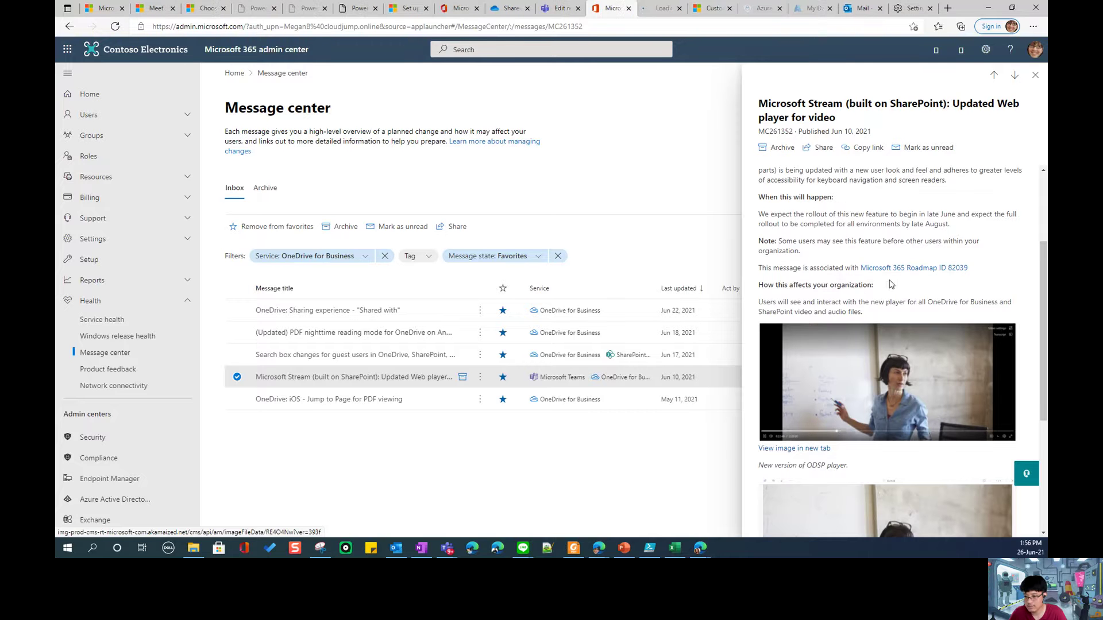
{"action": "left_click", "coordinate": [656, 10]}
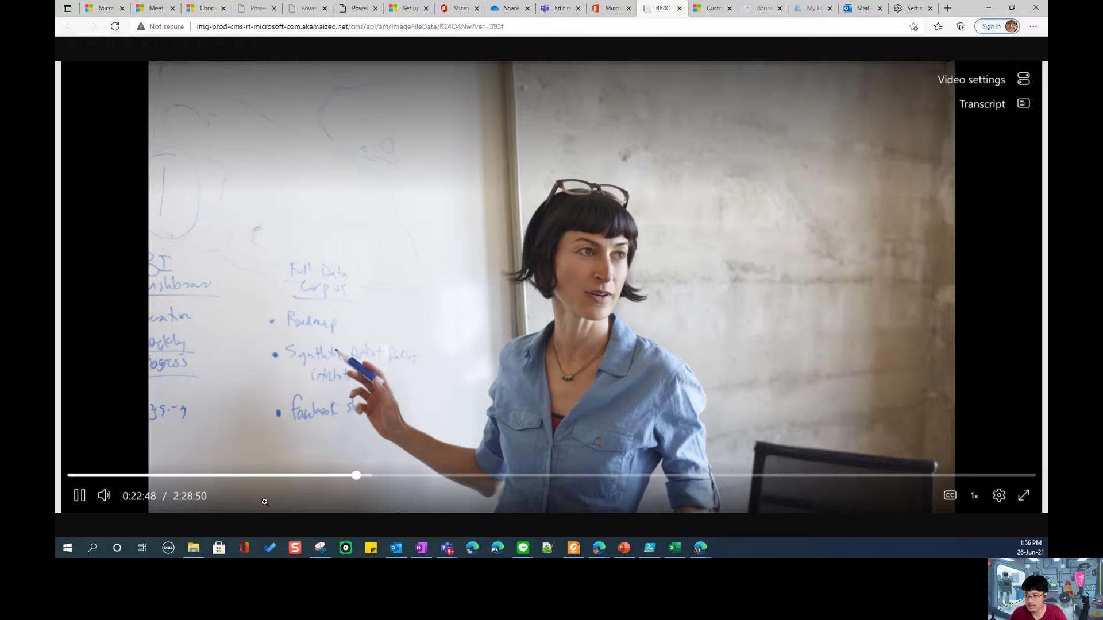
{"action": "left_click", "coordinate": [613, 10]}
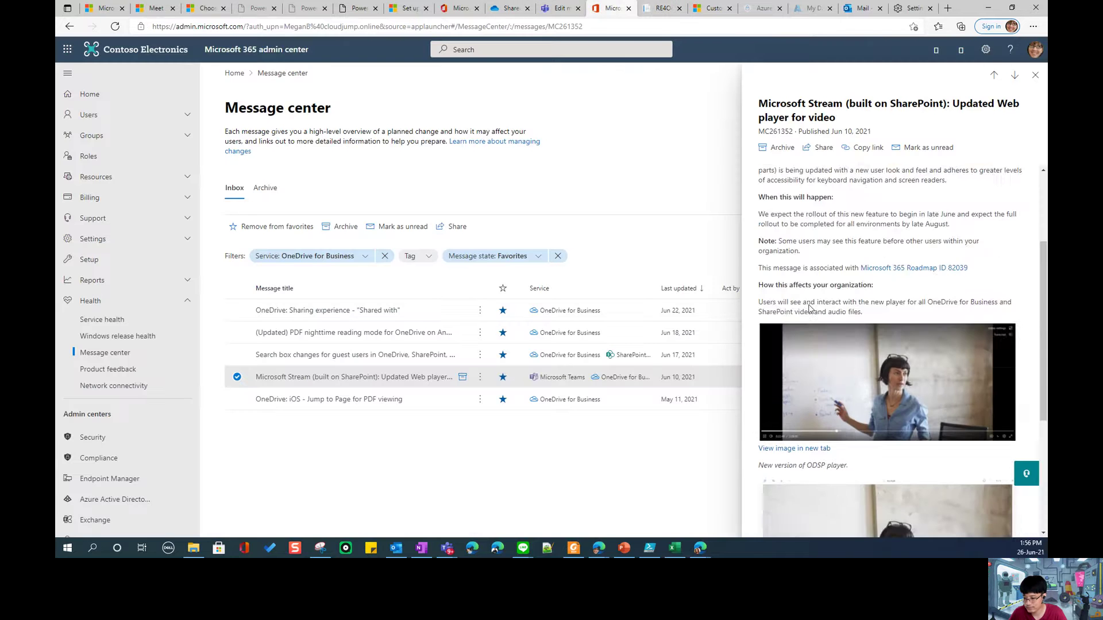
- Open the image of the previous ODSP player version in a separate tab, compare it with the new version and close both images
{"action": "scroll", "coordinate": [808, 309], "scroll_direction": "down", "scroll_amount": 4}
{"action": "right_click", "coordinate": [798, 413]}
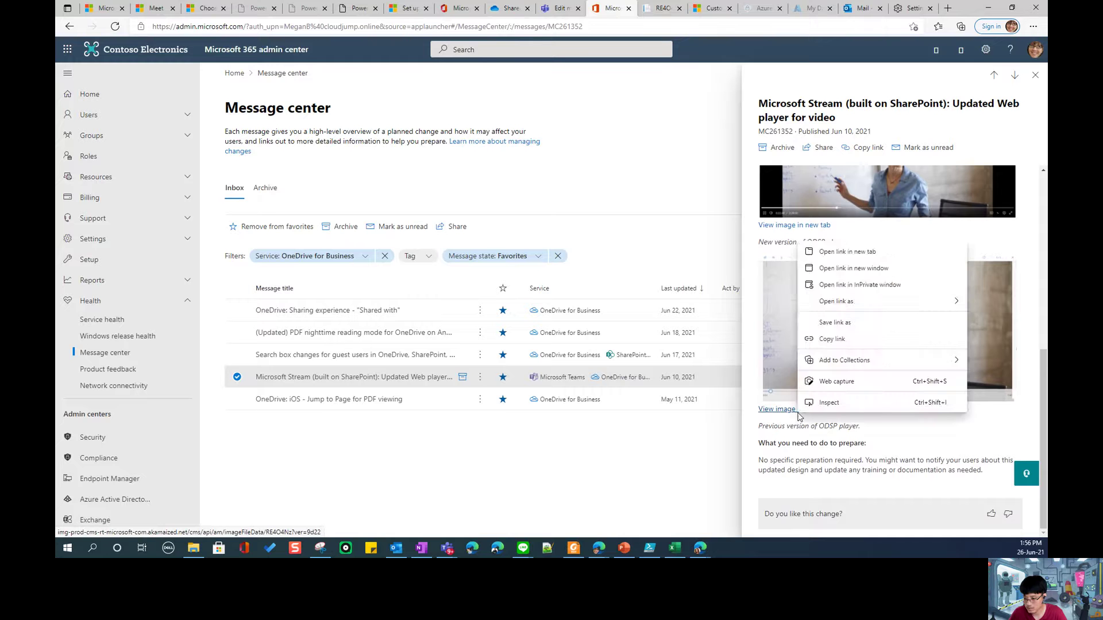
{"action": "left_click", "coordinate": [841, 252]}
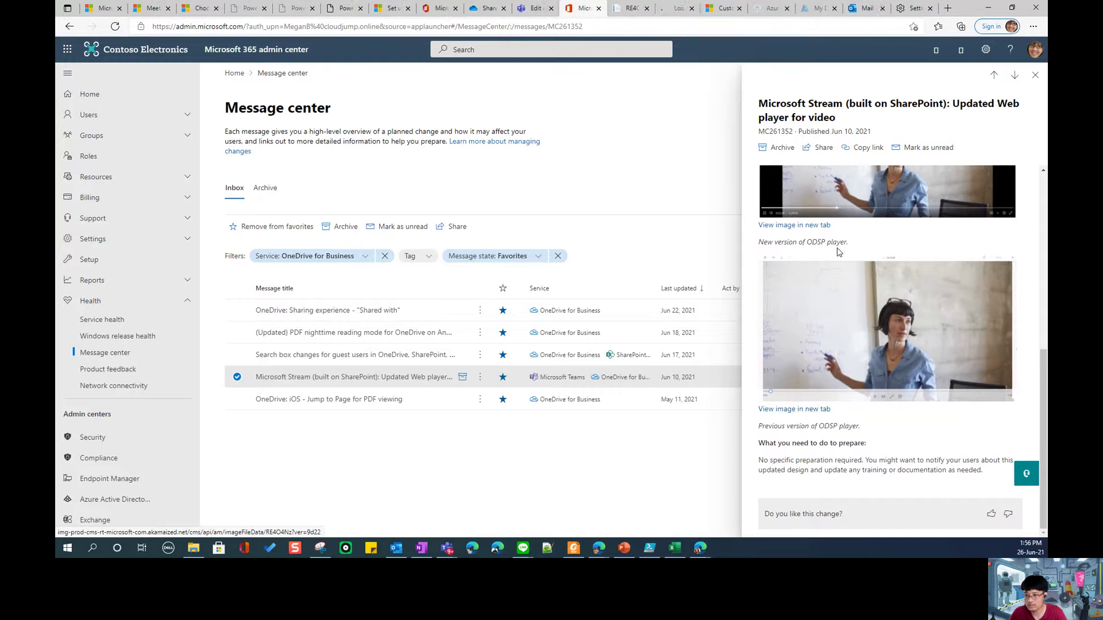
{"action": "left_click", "coordinate": [671, 9]}
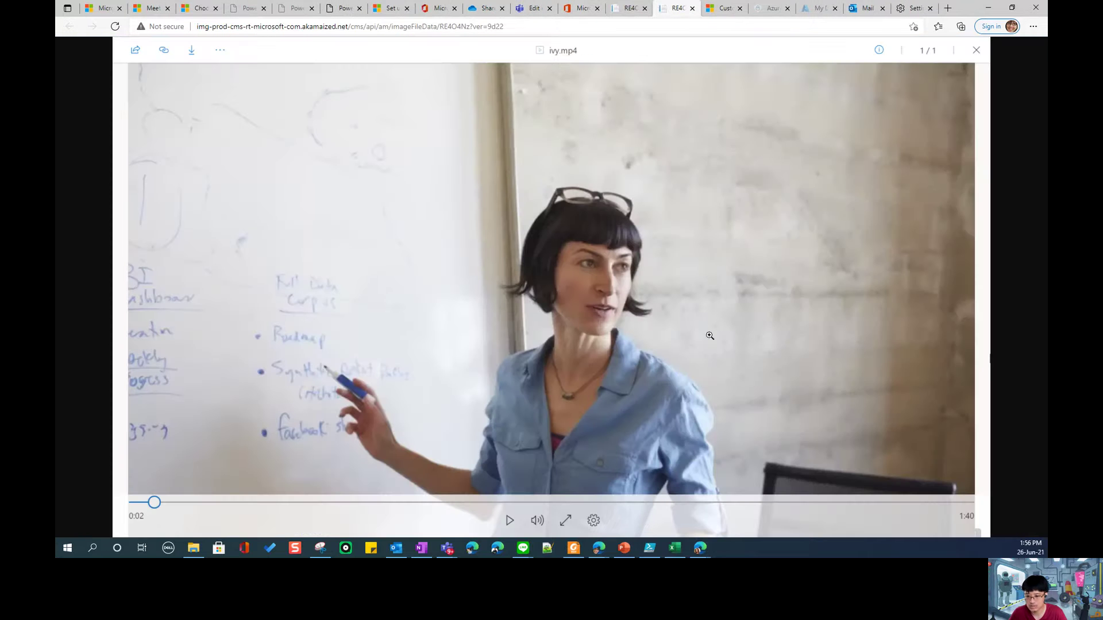
{"action": "left_click", "coordinate": [627, 8]}
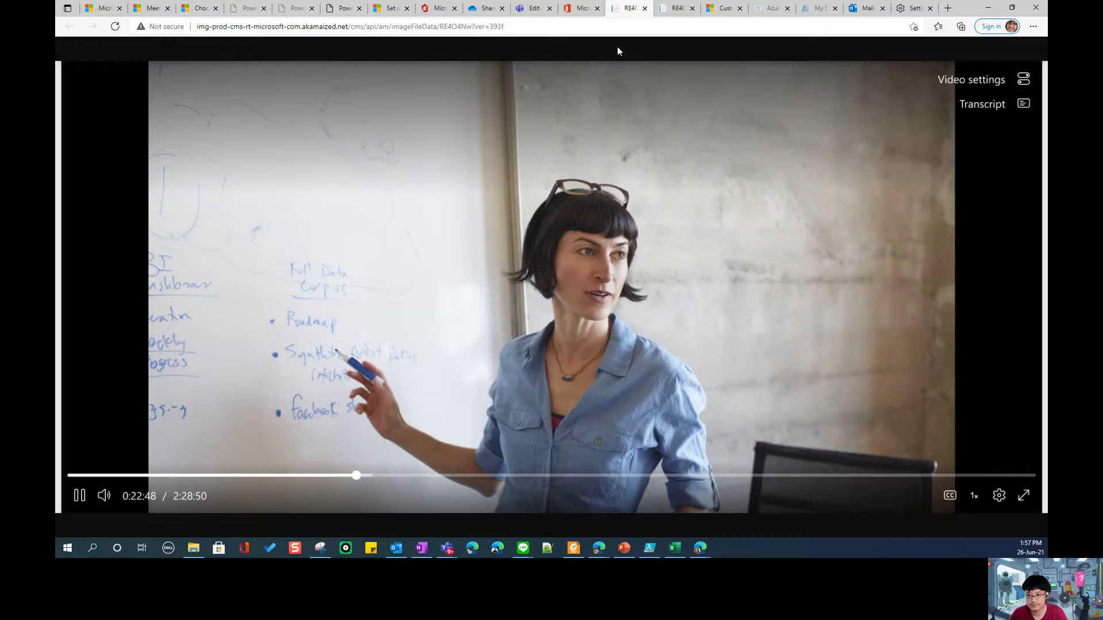
{"action": "left_click", "coordinate": [644, 9]}
{"action": "left_click", "coordinate": [644, 9]}
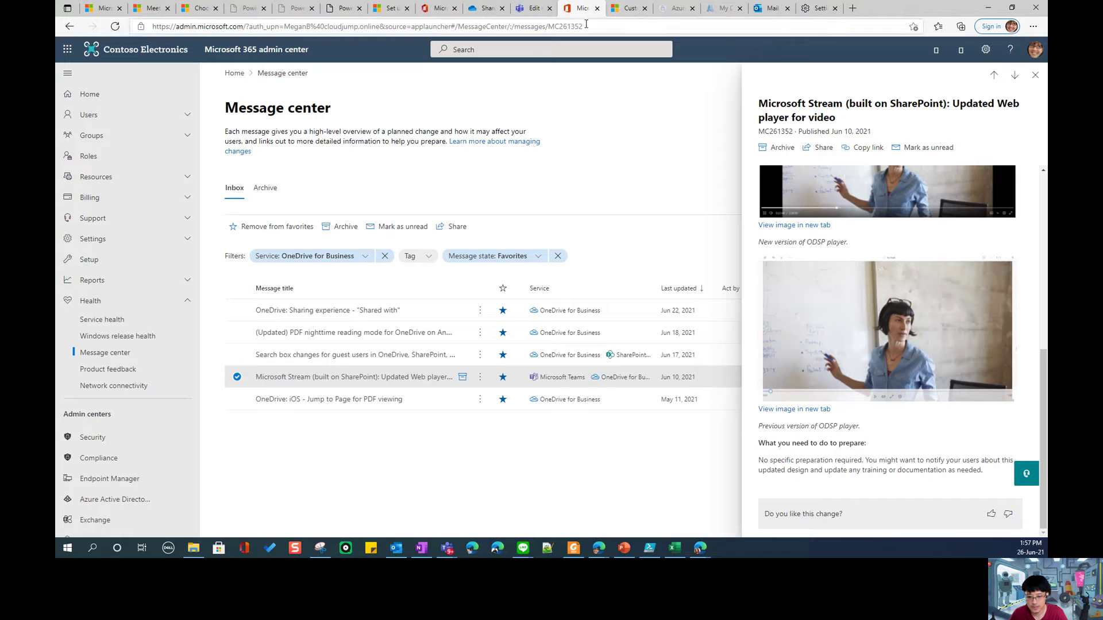
- Replace the OneDrive for Business service filter with SharePoint Online and deselect the Microsoft Stream message
{"action": "left_click", "coordinate": [385, 258]}
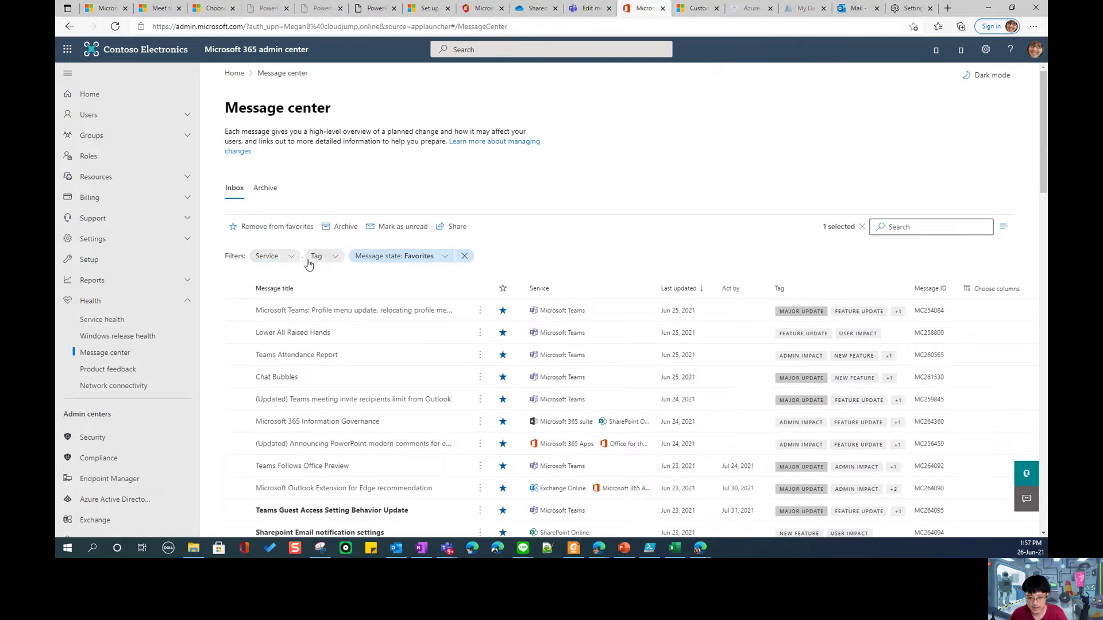
{"action": "left_click", "coordinate": [283, 256]}
{"action": "scroll", "coordinate": [345, 326], "scroll_direction": "down", "scroll_amount": 2}
{"action": "scroll", "coordinate": [346, 326], "scroll_direction": "down", "scroll_amount": 5}
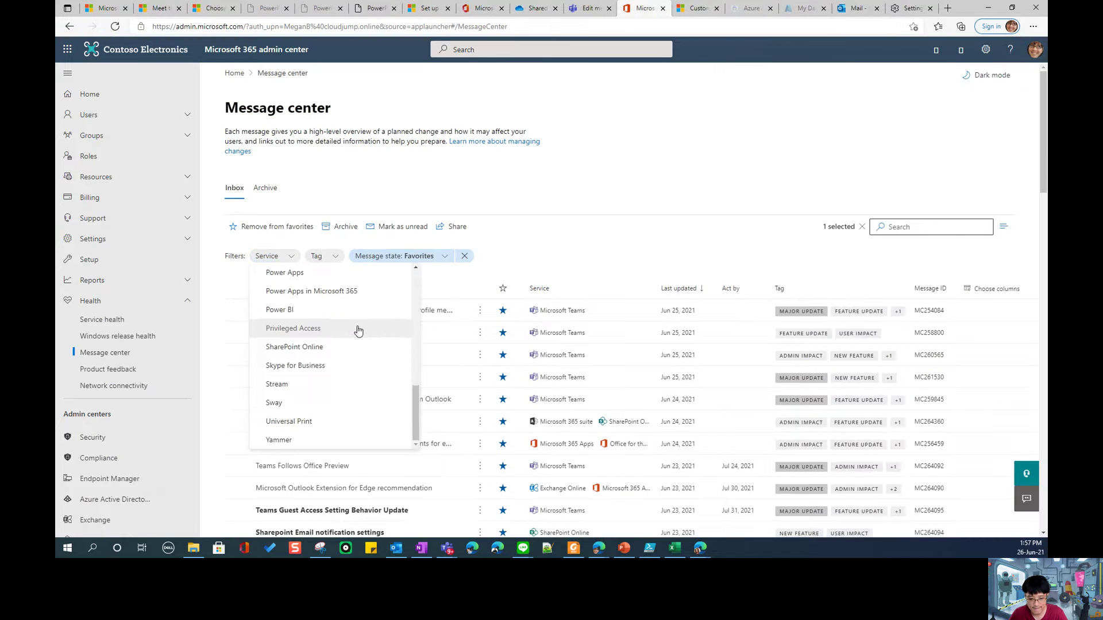
{"action": "left_click", "coordinate": [333, 349]}
{"action": "left_click", "coordinate": [659, 226]}
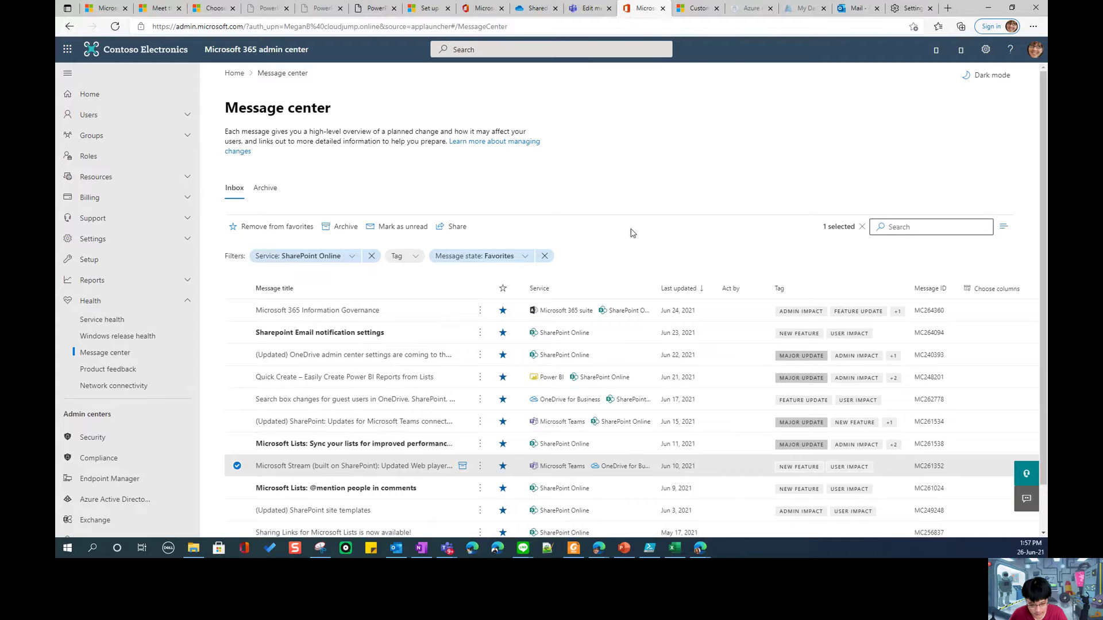
{"action": "left_click", "coordinate": [237, 466]}
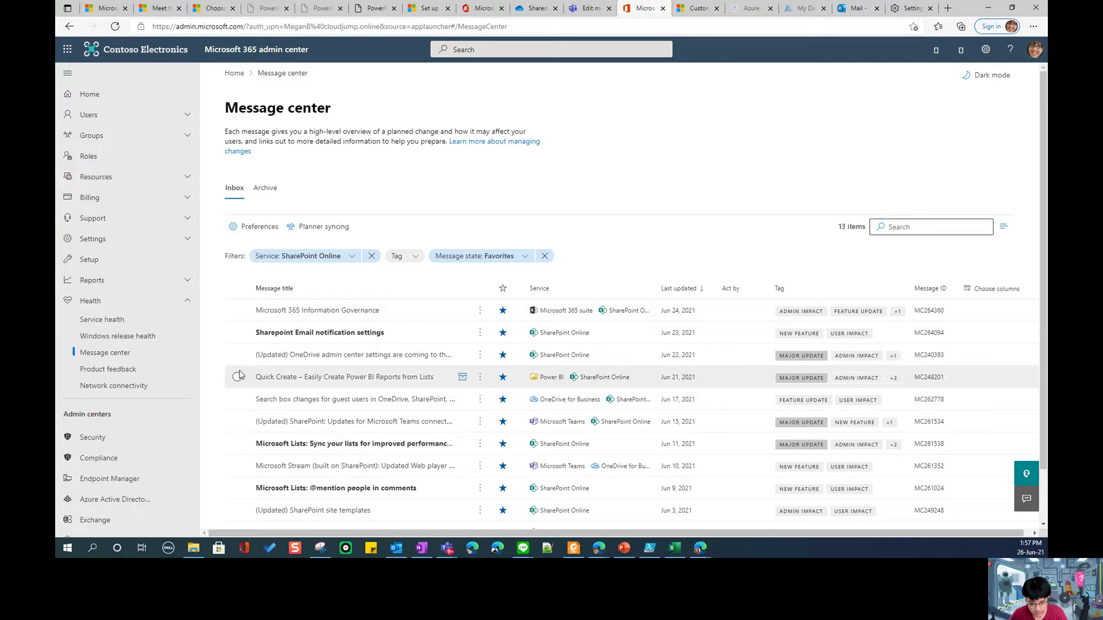
{"action": "left_click", "coordinate": [282, 356]}
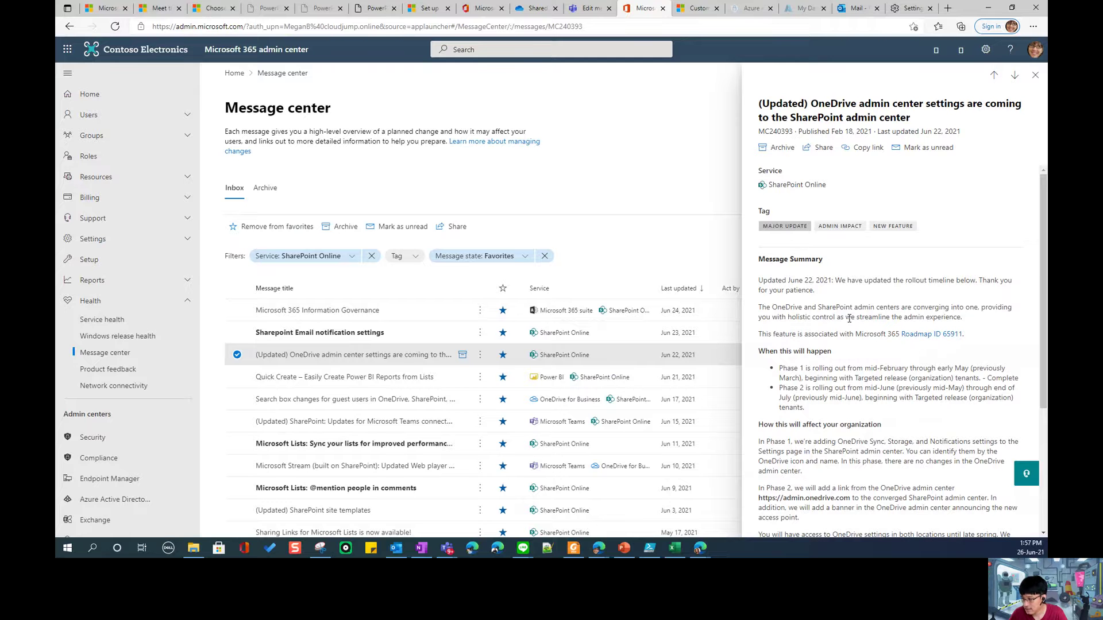
{"action": "scroll", "coordinate": [848, 318], "scroll_direction": "down", "scroll_amount": 4}
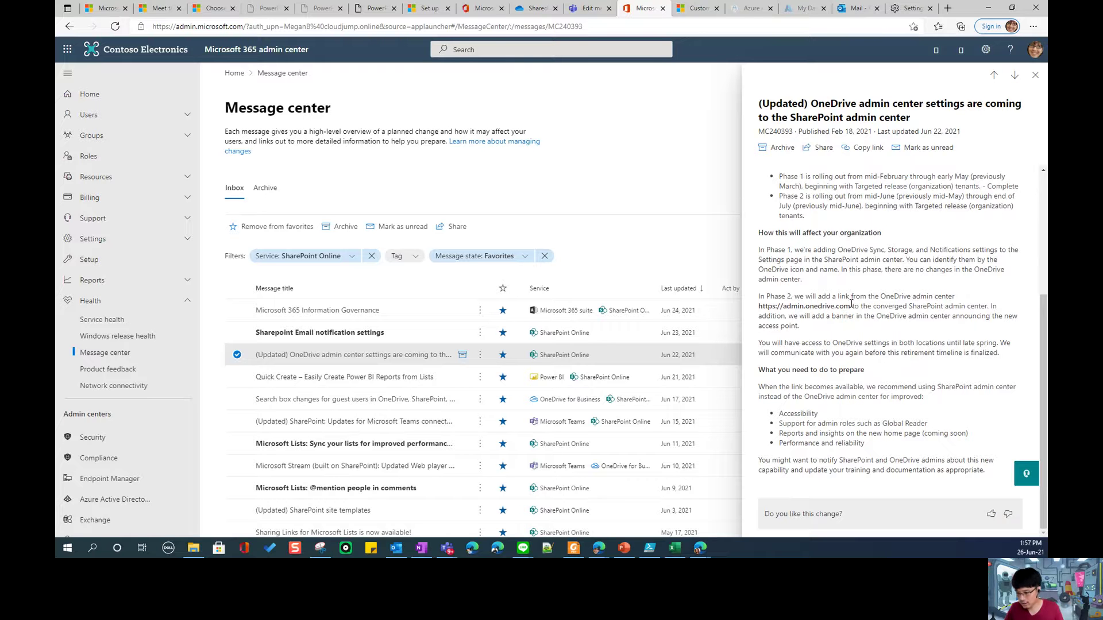
{"action": "left_click_drag", "start_coordinate": [849, 305], "coordinate": [752, 310]}
{"action": "key", "text": "ctrl+c"}
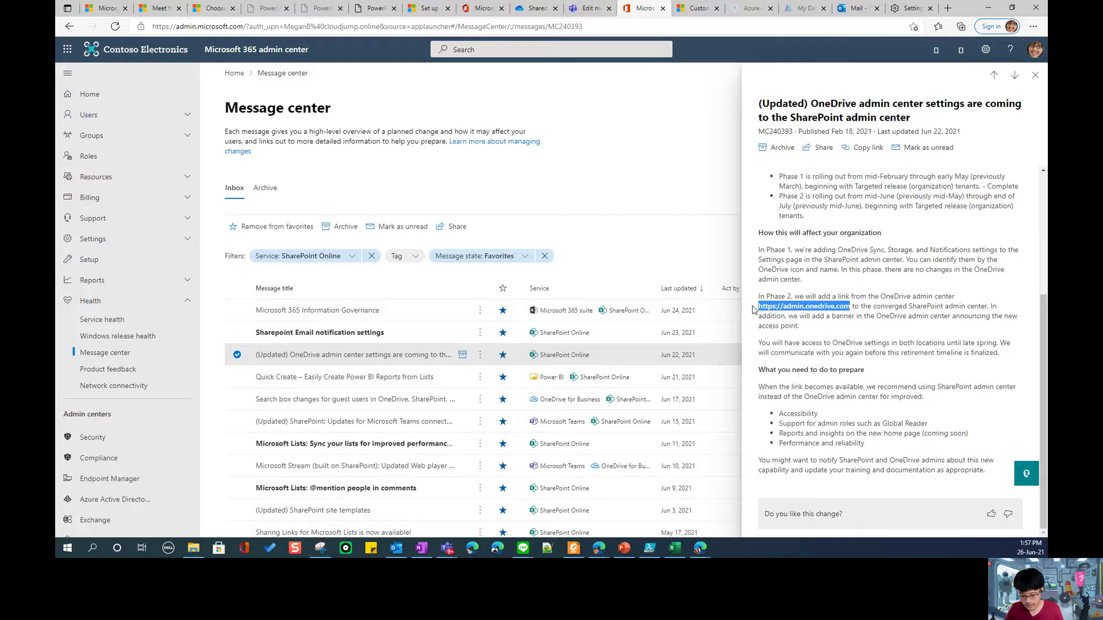
- Load the copied address in the existing tab beside the Message center, choose the signed-in account and check the OneDrive admin center's banner
{"action": "left_click", "coordinate": [692, 9]}
{"action": "key", "text": "ctrl+v"}
{"action": "key", "text": "Return"}
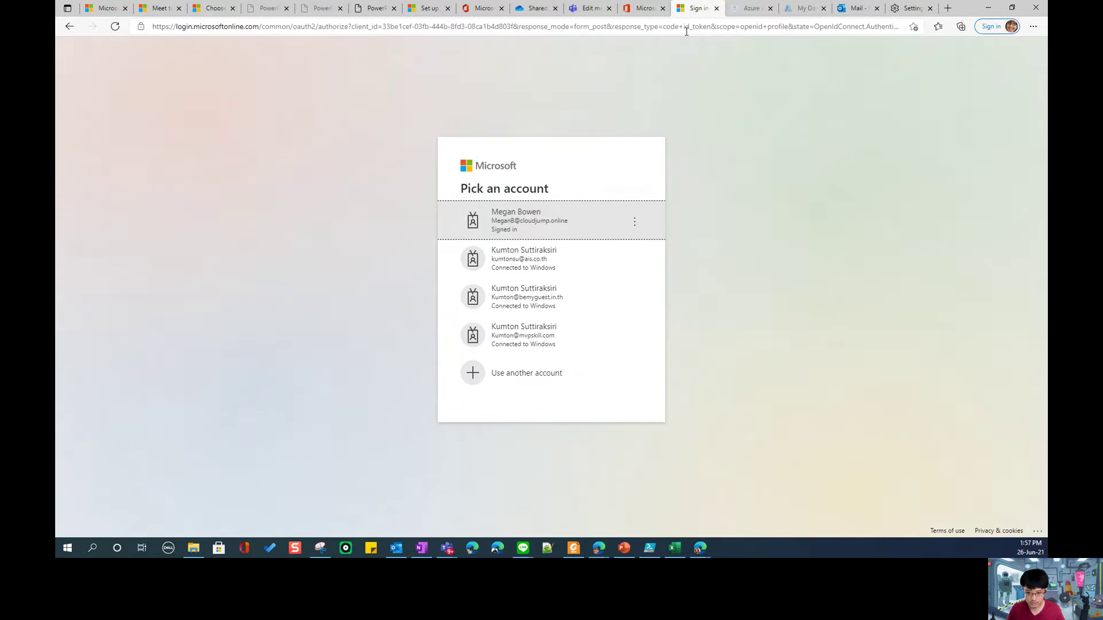
{"action": "left_click", "coordinate": [545, 217]}
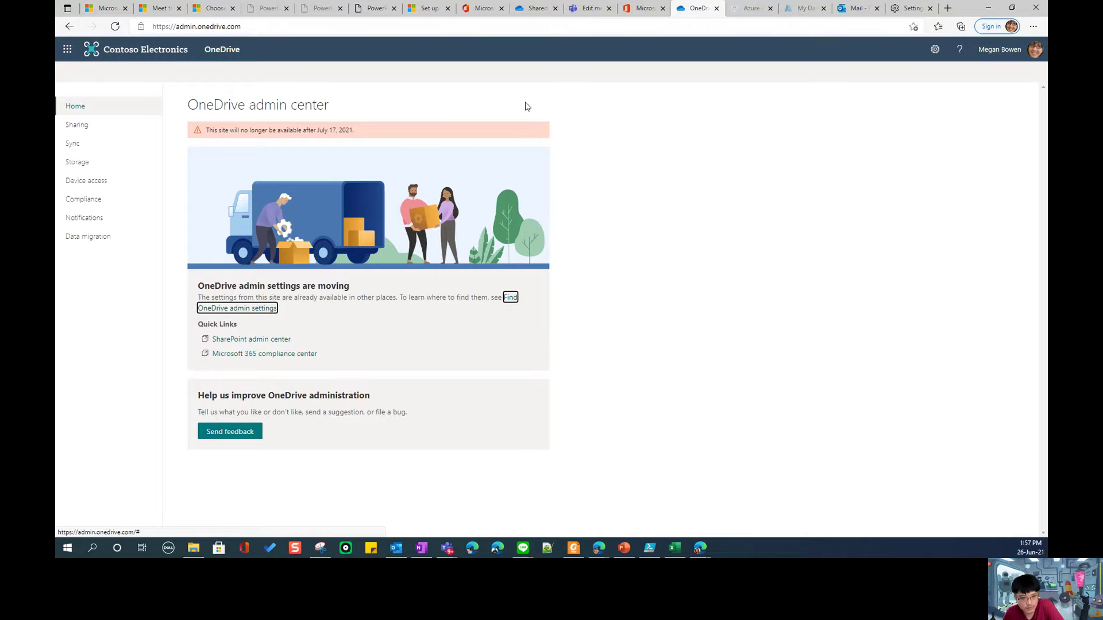
{"action": "left_click", "coordinate": [207, 133]}
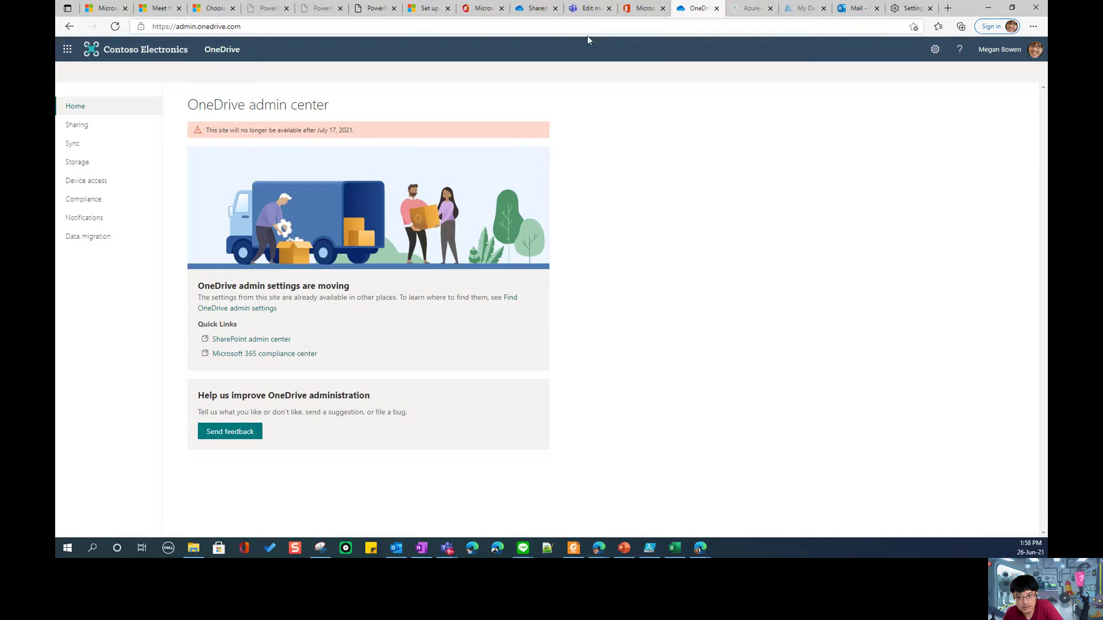
- Return to the Message center and highlight the Phase 2 text about the OneDrive admin center's link to the converged SharePoint admin center
{"action": "left_click", "coordinate": [642, 12]}
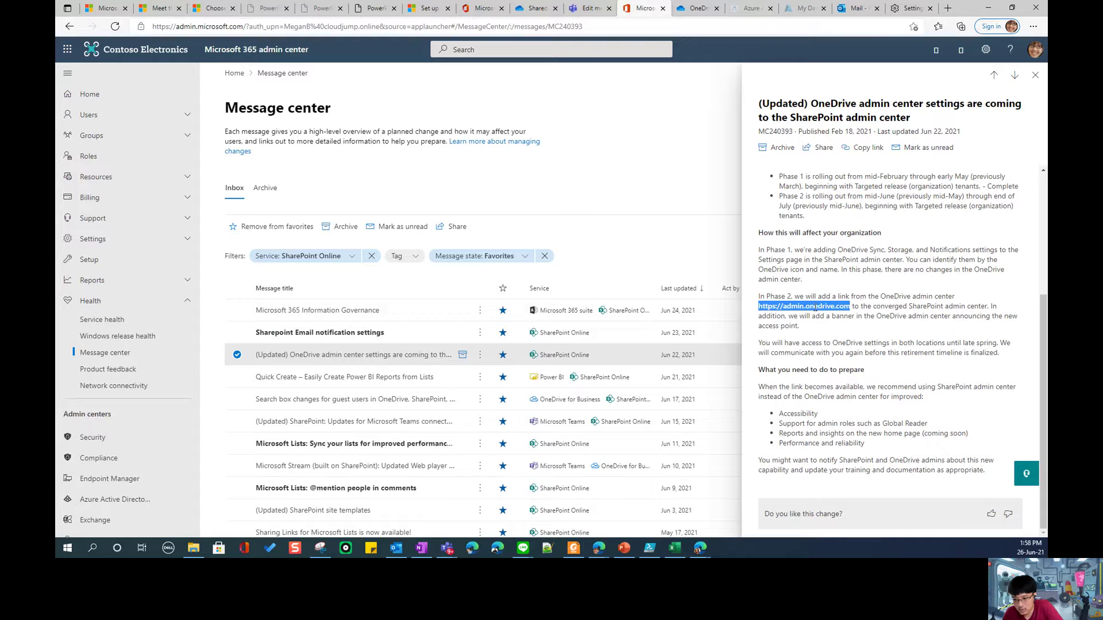
{"action": "left_click_drag", "start_coordinate": [795, 297], "coordinate": [957, 297]}
{"action": "left_click_drag", "start_coordinate": [869, 308], "coordinate": [962, 311]}
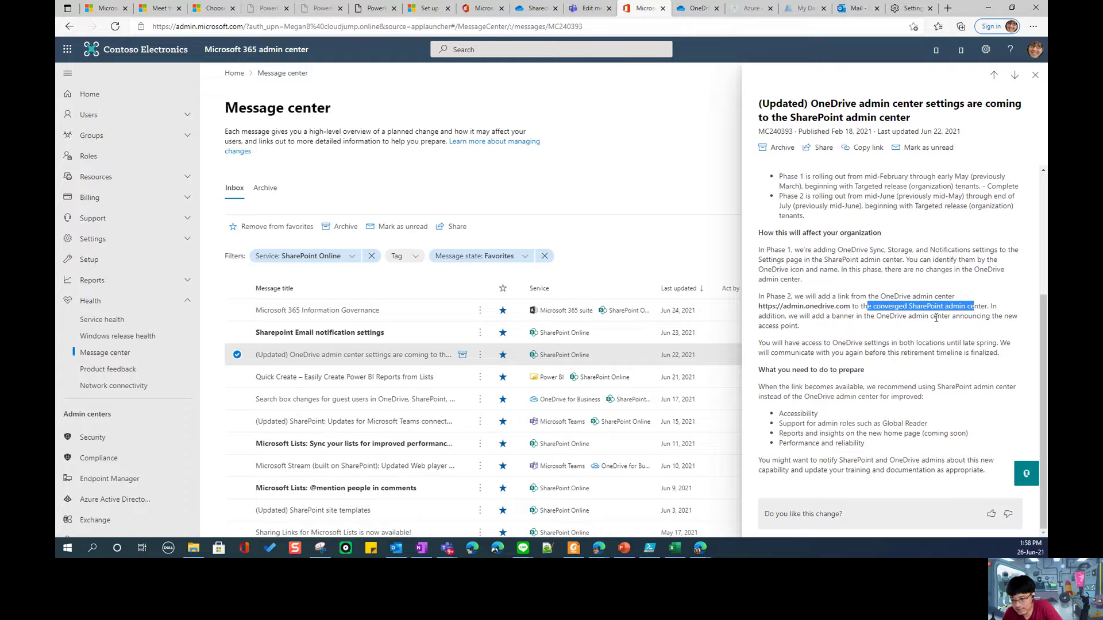
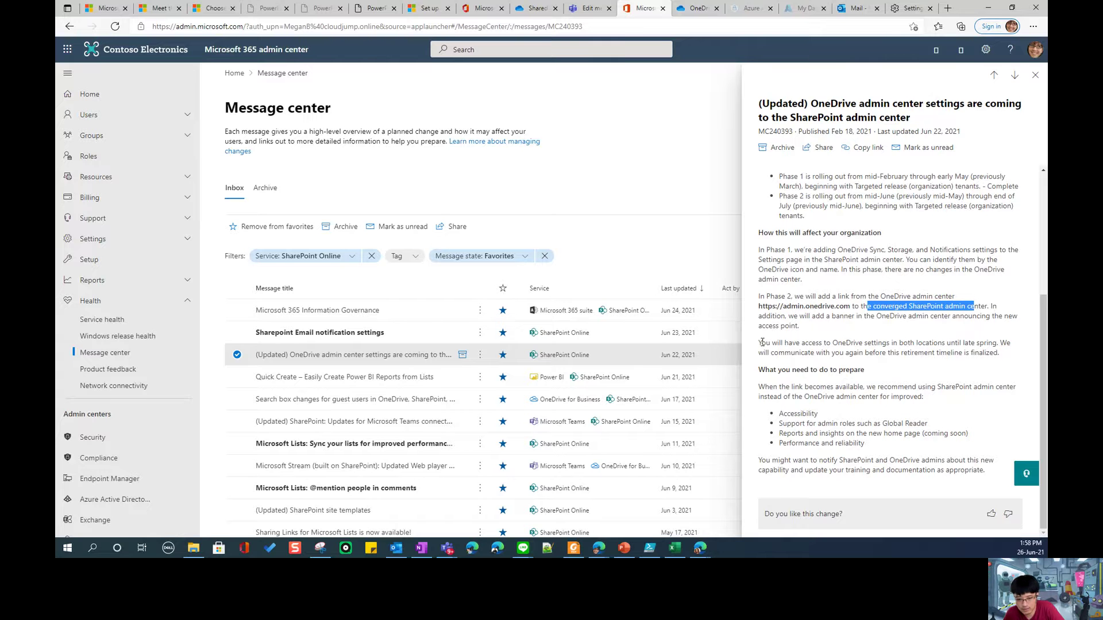
- Open "Quick Create – Easily Create Power BI Reports from Lists" and read its key points and effect on the organization
{"action": "left_click", "coordinate": [345, 378]}
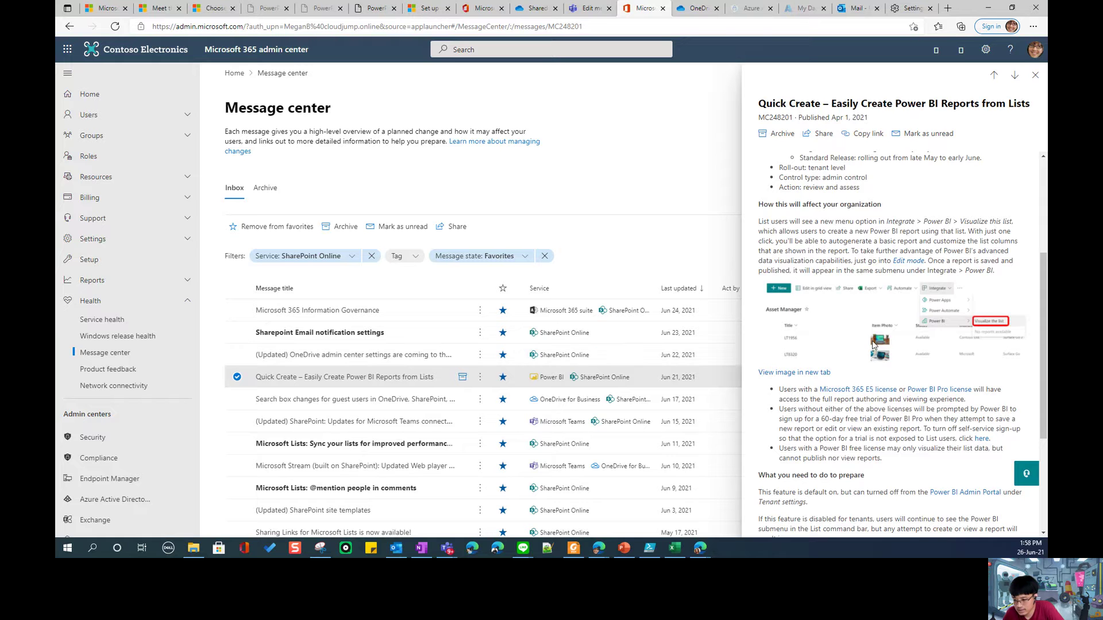
{"action": "scroll", "coordinate": [872, 338], "scroll_direction": "down", "scroll_amount": 3}
{"action": "scroll", "coordinate": [870, 339], "scroll_direction": "up", "scroll_amount": 5}
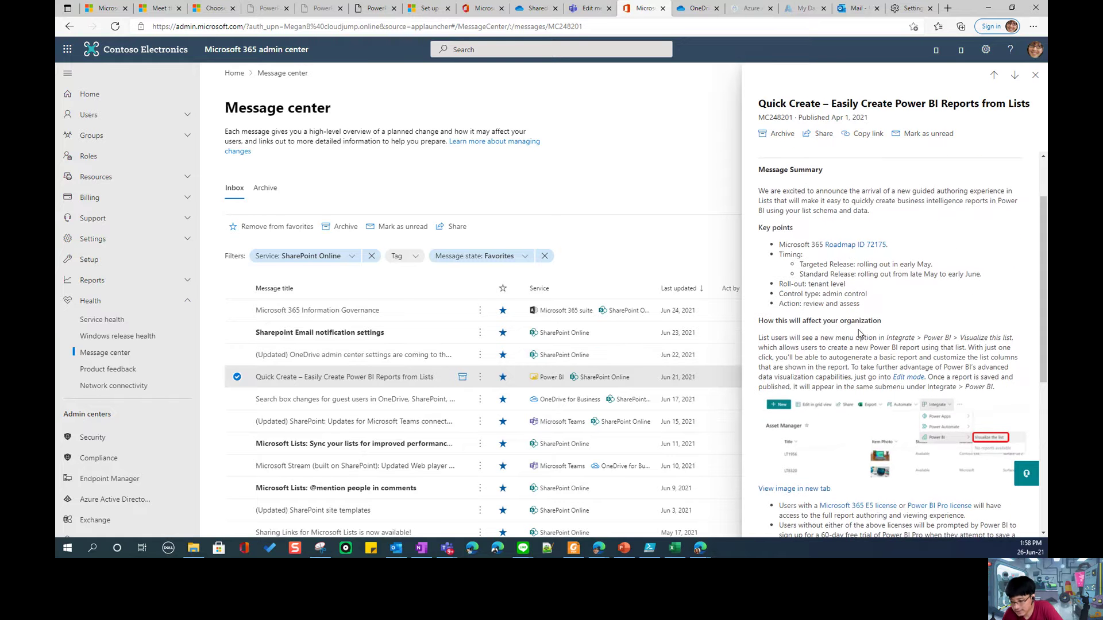
{"action": "scroll", "coordinate": [853, 325], "scroll_direction": "up", "scroll_amount": 1}
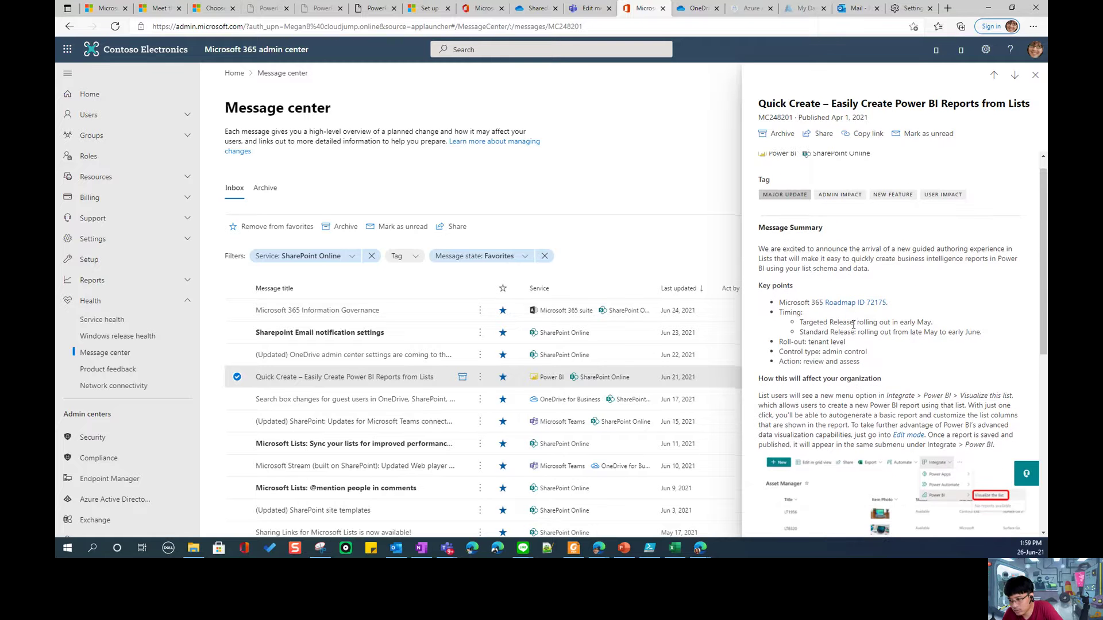
- Open the Quick Create announcement's example image in a new tab and check the Visualize the list option
{"action": "scroll", "coordinate": [853, 325], "scroll_direction": "down", "scroll_amount": 3}
{"action": "right_click", "coordinate": [801, 372]}
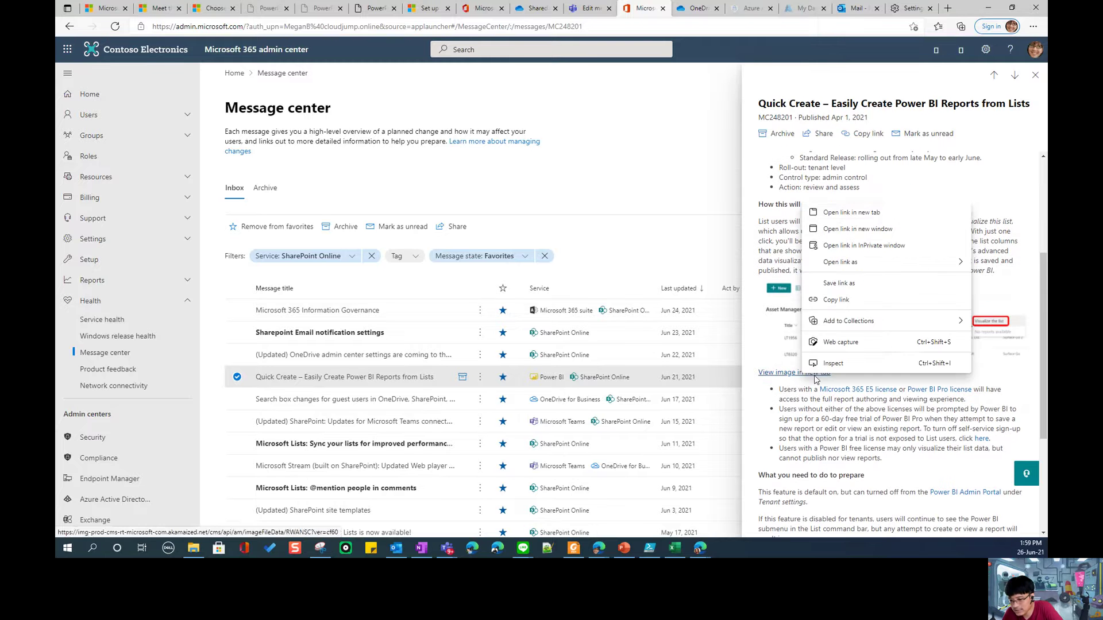
{"action": "left_click", "coordinate": [849, 219]}
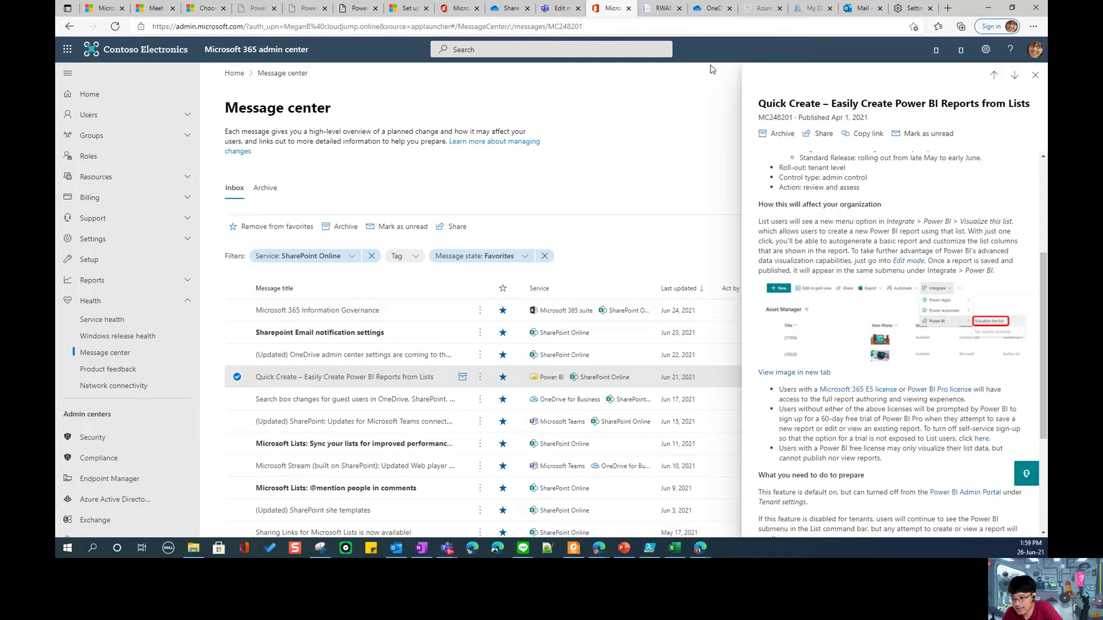
{"action": "scroll", "coordinate": [870, 172], "scroll_direction": "up", "scroll_amount": 1}
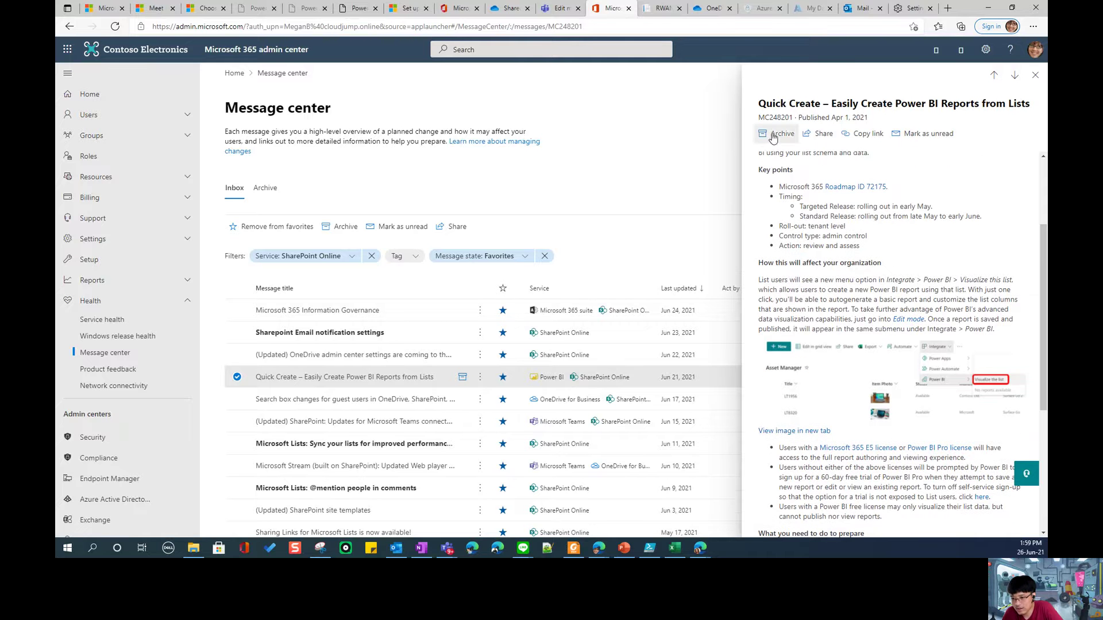
{"action": "left_click", "coordinate": [656, 14]}
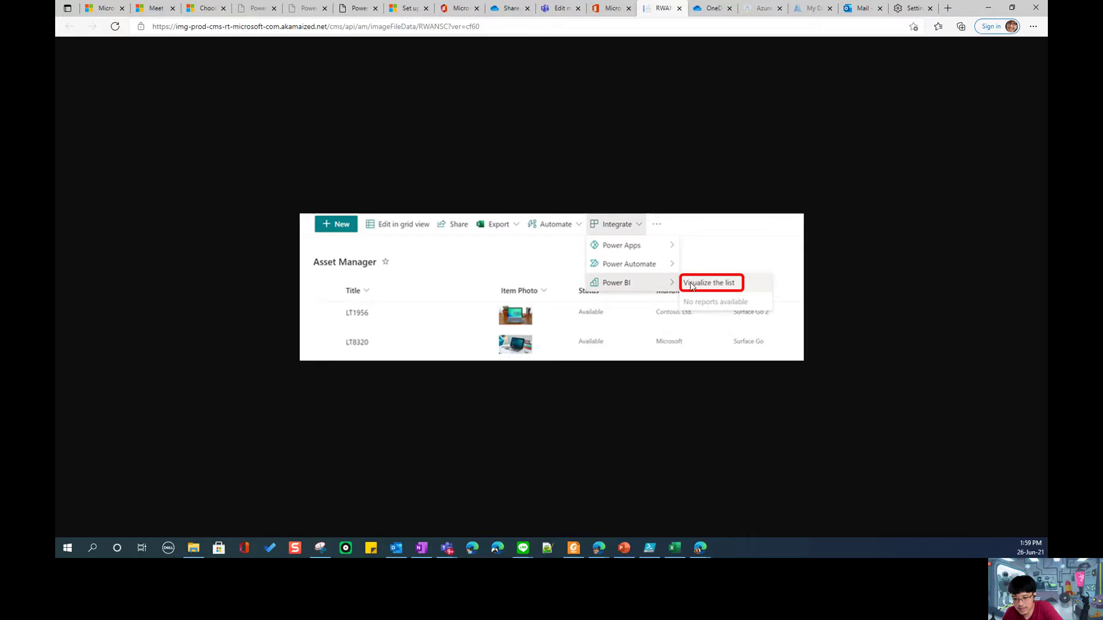
- Open the Travel requests list in Microsoft Lists and visualize it in Power BI with the signed-in account
{"action": "left_click", "coordinate": [458, 12]}
{"action": "left_click", "coordinate": [67, 456]}
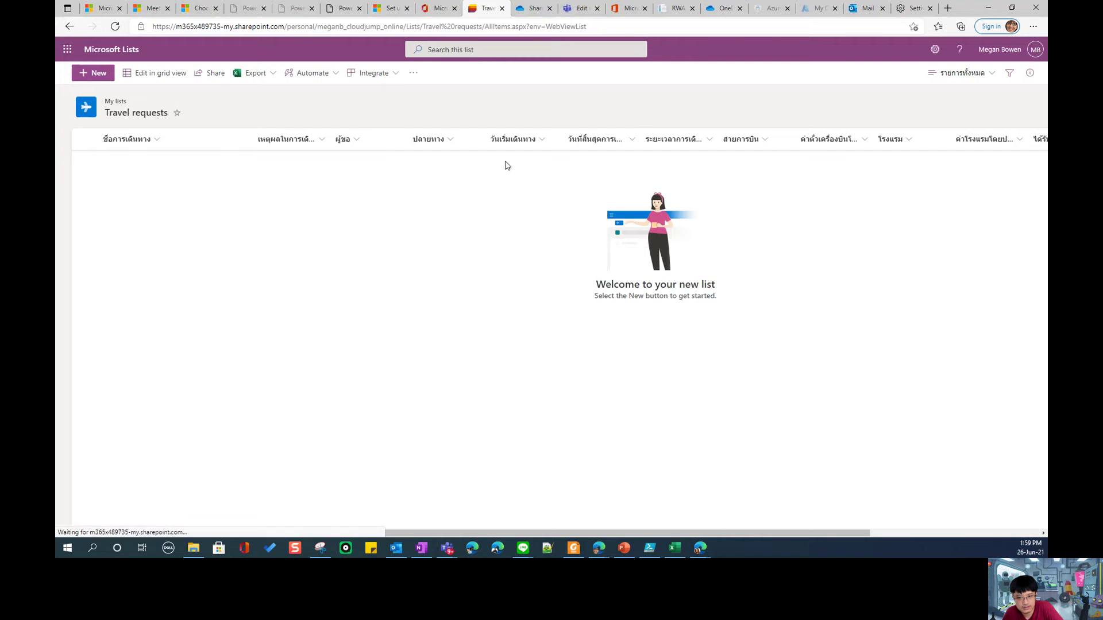
{"action": "left_click", "coordinate": [412, 75]}
{"action": "left_click", "coordinate": [384, 76]}
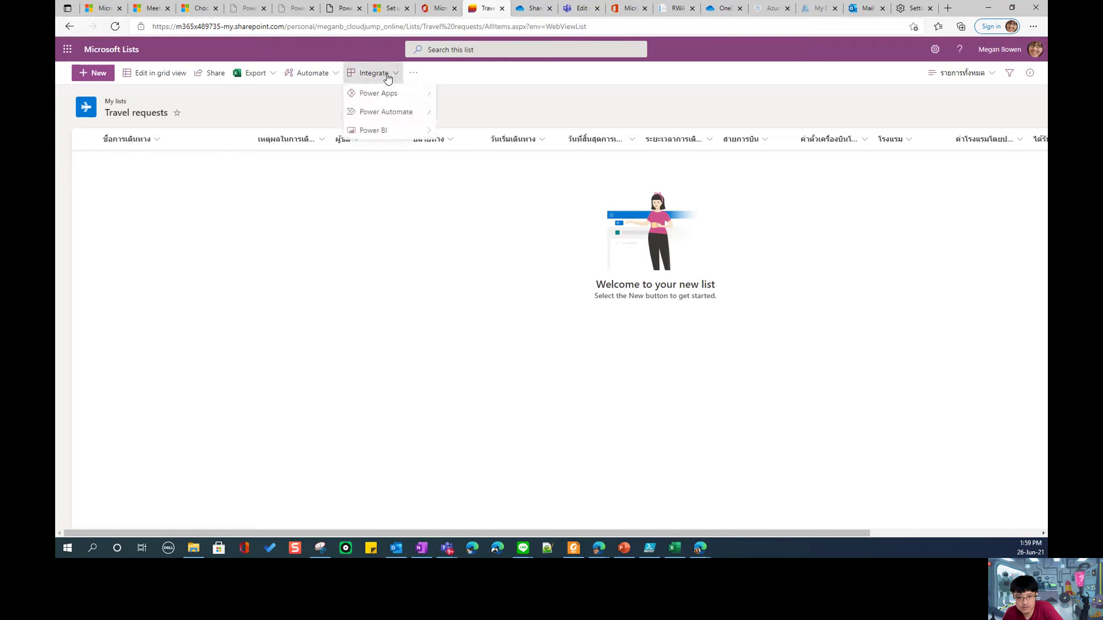
{"action": "mouse_move", "coordinate": [406, 134]}
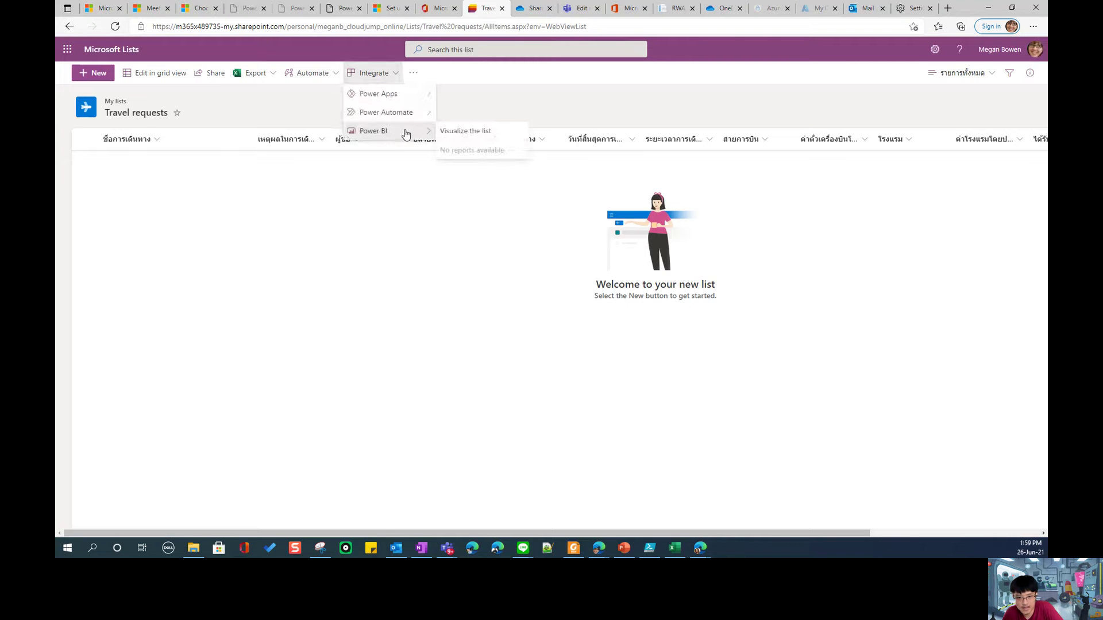
{"action": "left_click", "coordinate": [489, 139]}
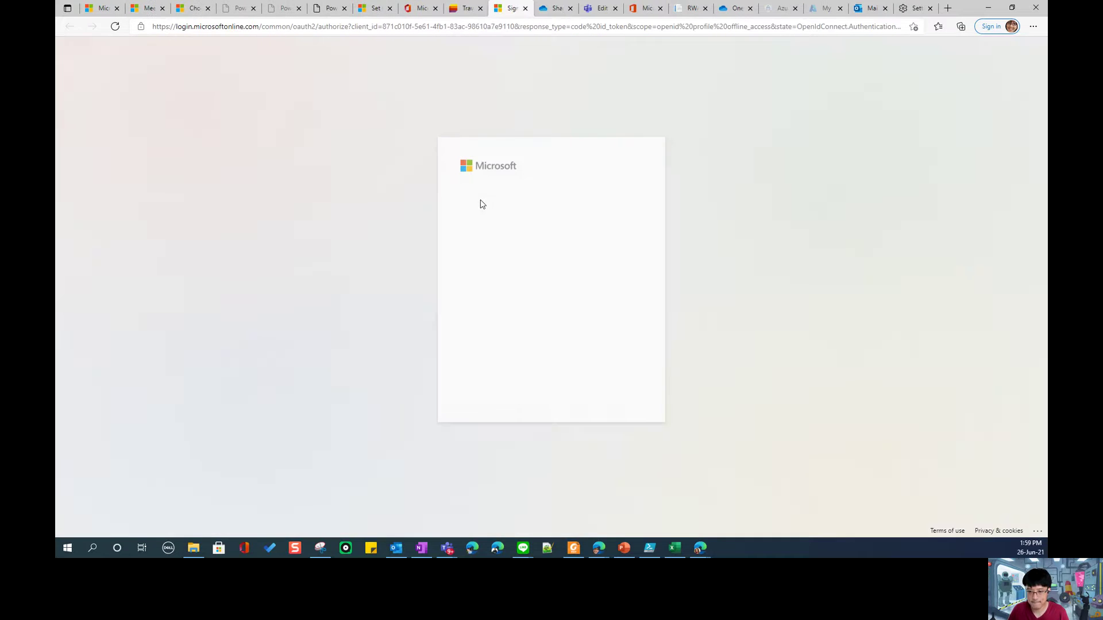
{"action": "left_click", "coordinate": [541, 219]}
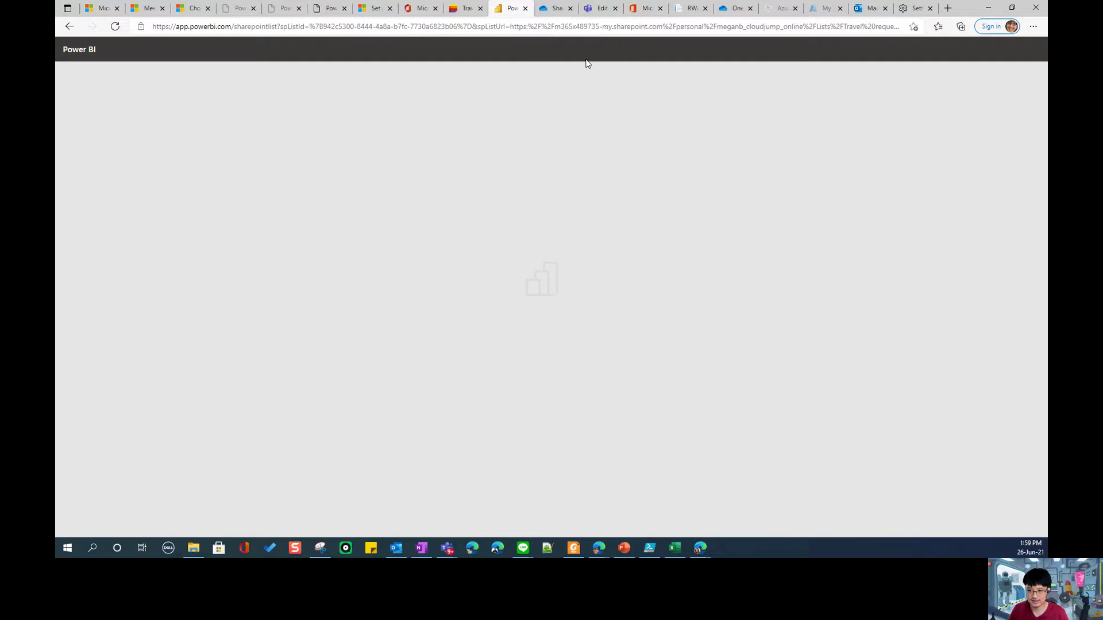
- Return to the Quick Create announcement and mark the text about users without either license and the 60-day Power BI Pro trial
{"action": "left_click", "coordinate": [593, 8]}
{"action": "left_click", "coordinate": [615, 8]}
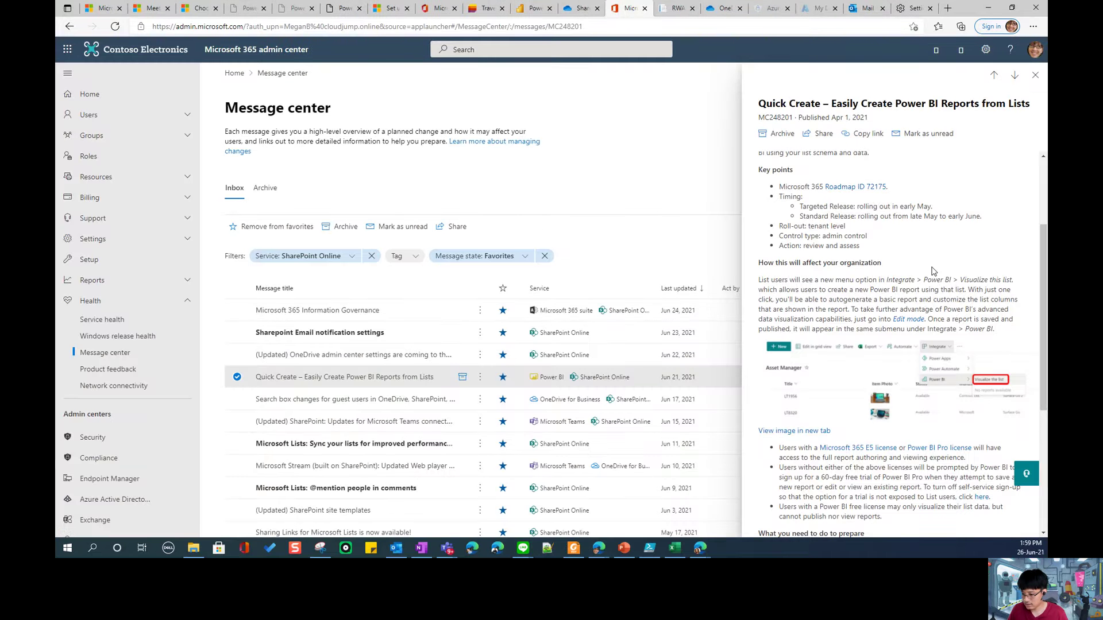
{"action": "scroll", "coordinate": [932, 270], "scroll_direction": "down", "scroll_amount": 2}
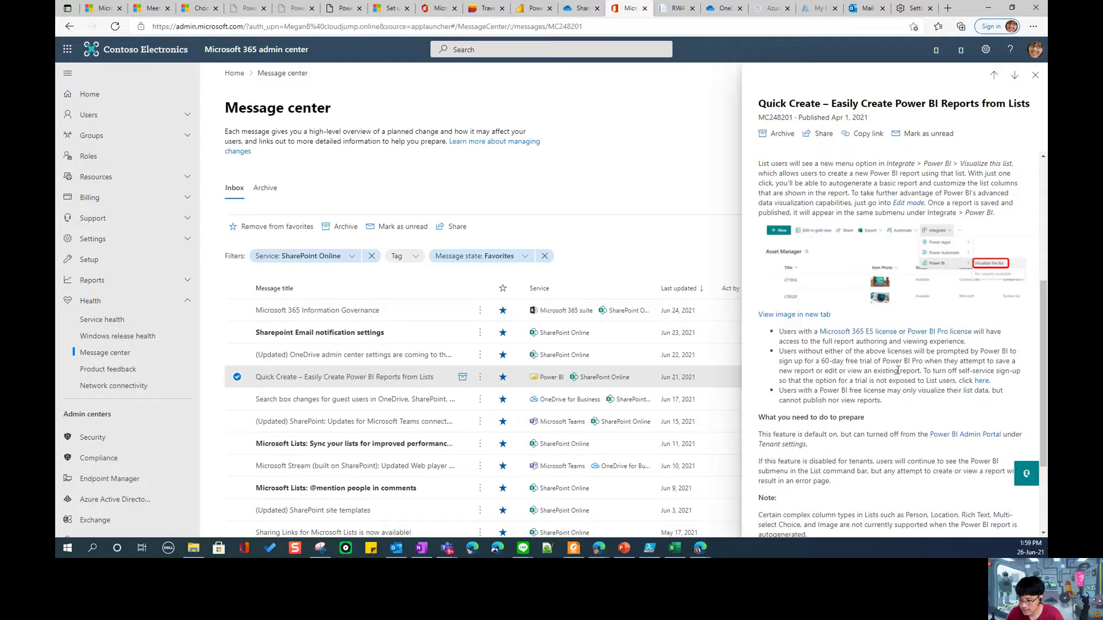
{"action": "left_click_drag", "start_coordinate": [791, 350], "coordinate": [991, 357]}
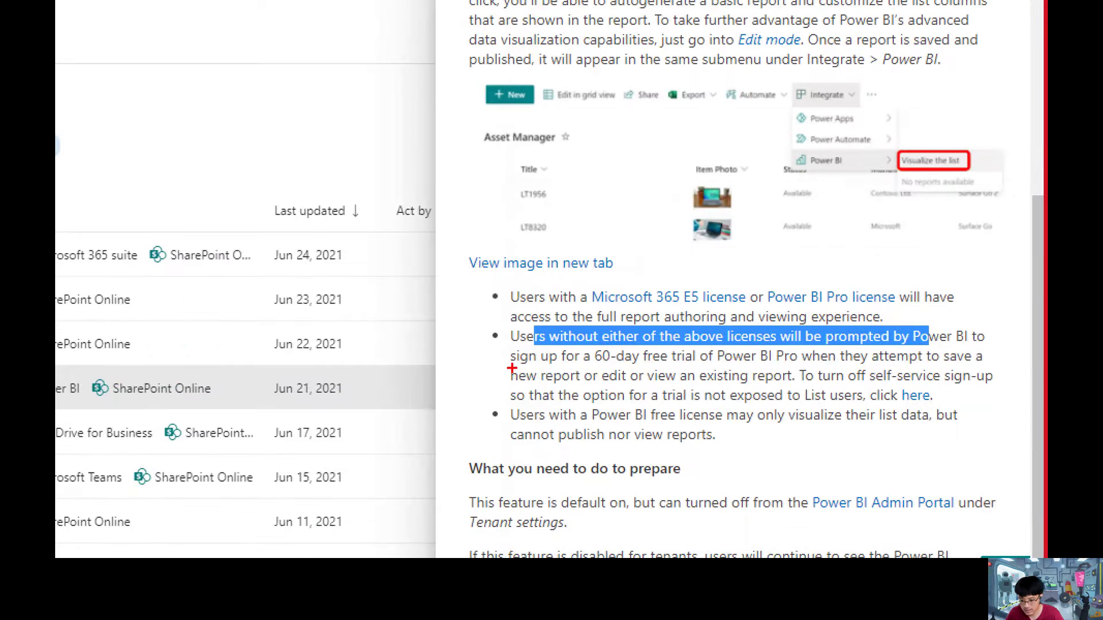
{"action": "mouse_move", "coordinate": [510, 371]}
{"action": "left_mouse_down"}
{"action": "mouse_move", "coordinate": [829, 360]}
{"action": "mouse_move", "coordinate": [697, 349]}
{"action": "mouse_move", "coordinate": [482, 359]}
{"action": "left_mouse_up"}
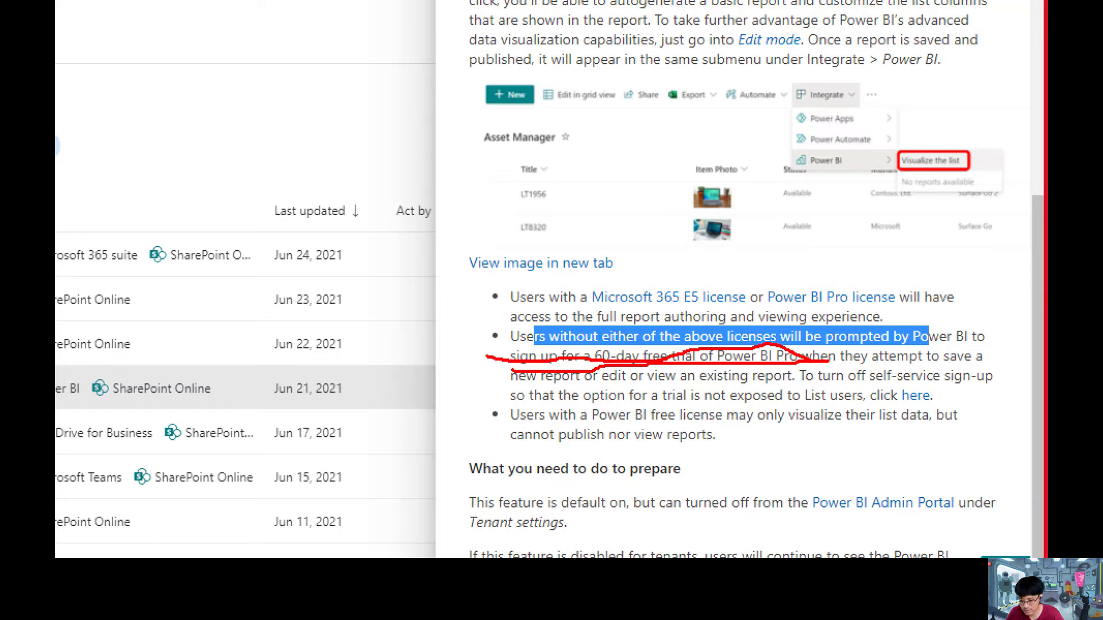
{"action": "key", "text": "Escape"}
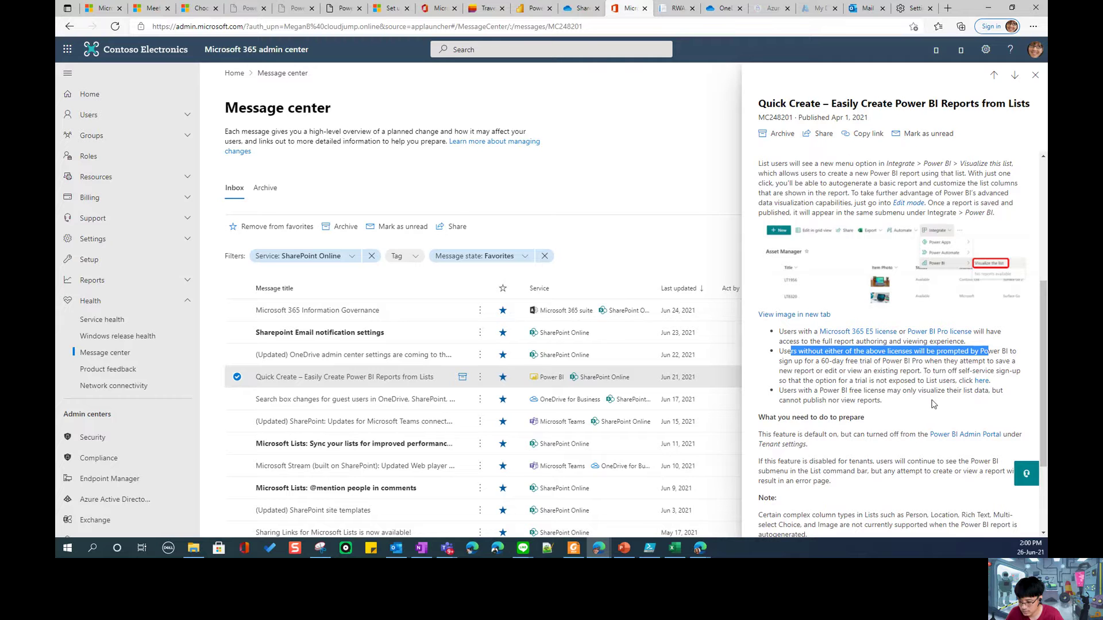
- Highlight the bullet about Power BI free license users and read the preparation notes below it
{"action": "left_click_drag", "start_coordinate": [905, 408], "coordinate": [781, 390]}
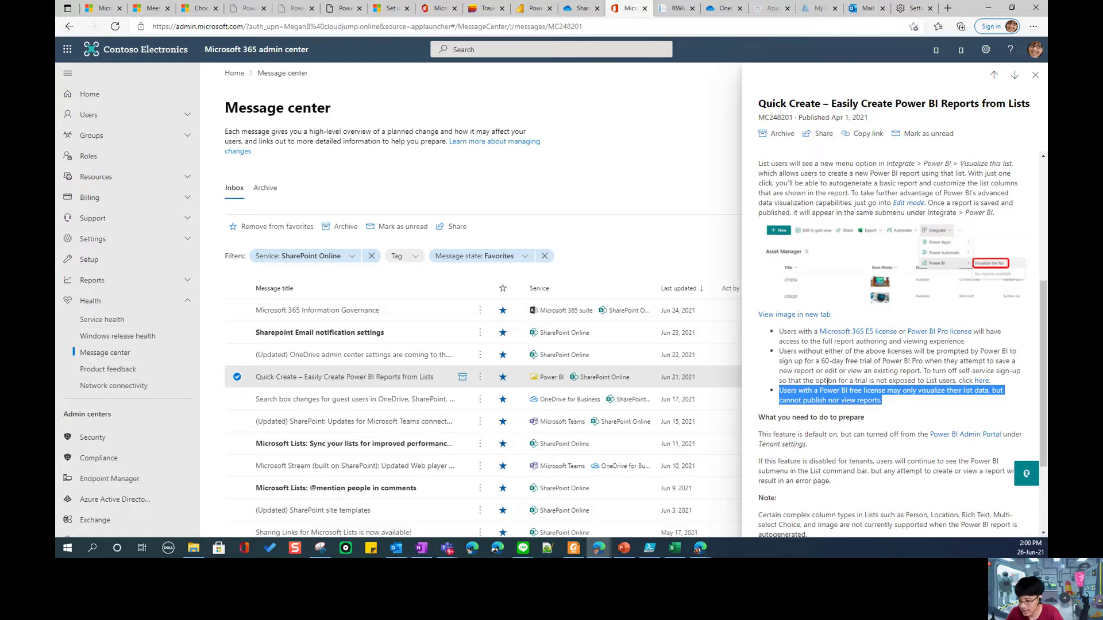
{"action": "scroll", "coordinate": [903, 382], "scroll_direction": "down", "scroll_amount": 2}
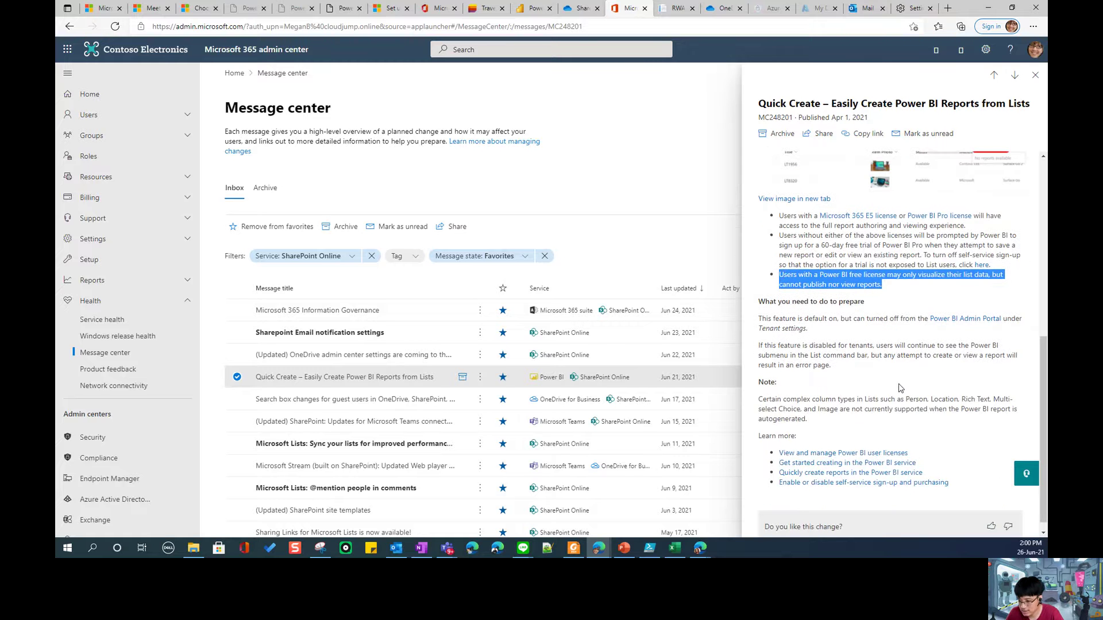
{"action": "scroll", "coordinate": [900, 389], "scroll_direction": "up", "scroll_amount": 2}
- Check the Travel requests report, then open the Work progress tracker list from Microsoft Lists and visualize it in Power BI
{"action": "left_click", "coordinate": [529, 9]}
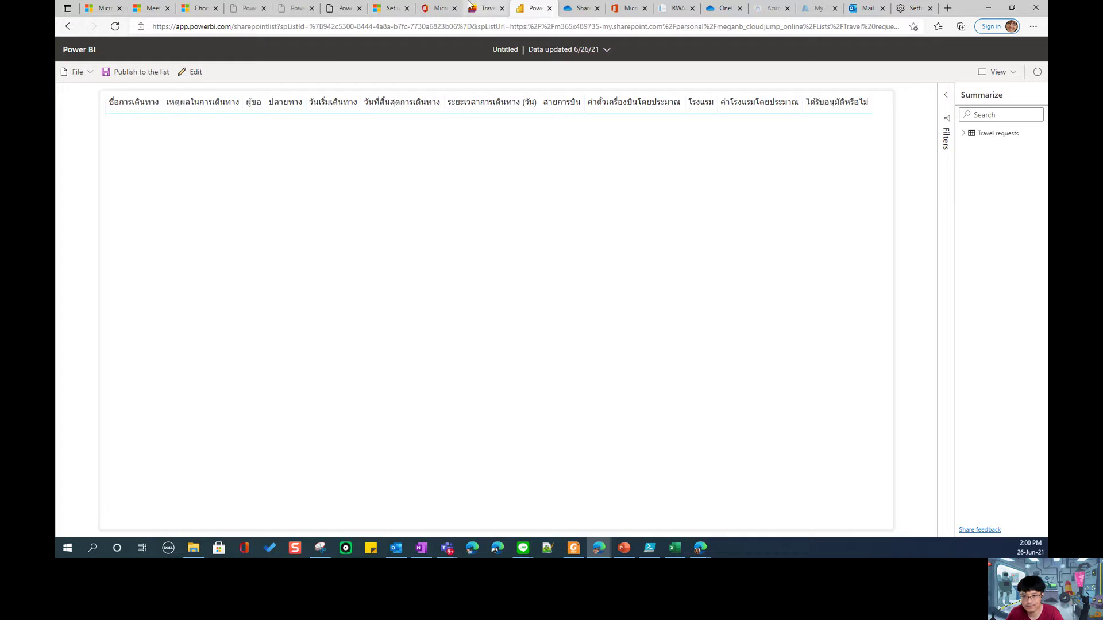
{"action": "left_click", "coordinate": [482, 9]}
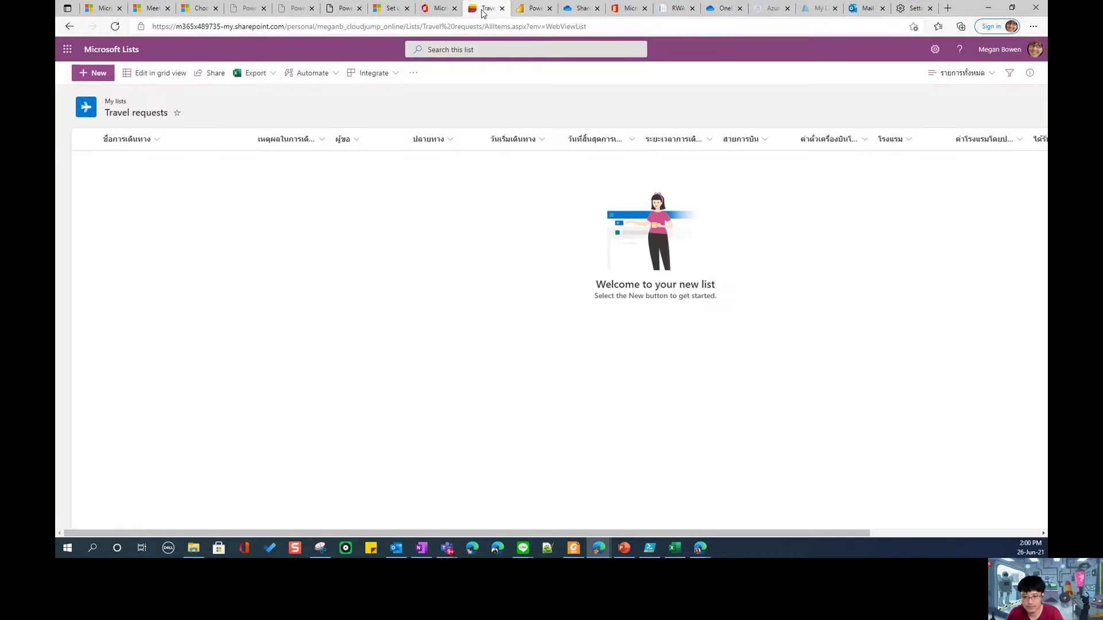
{"action": "left_click", "coordinate": [70, 27]}
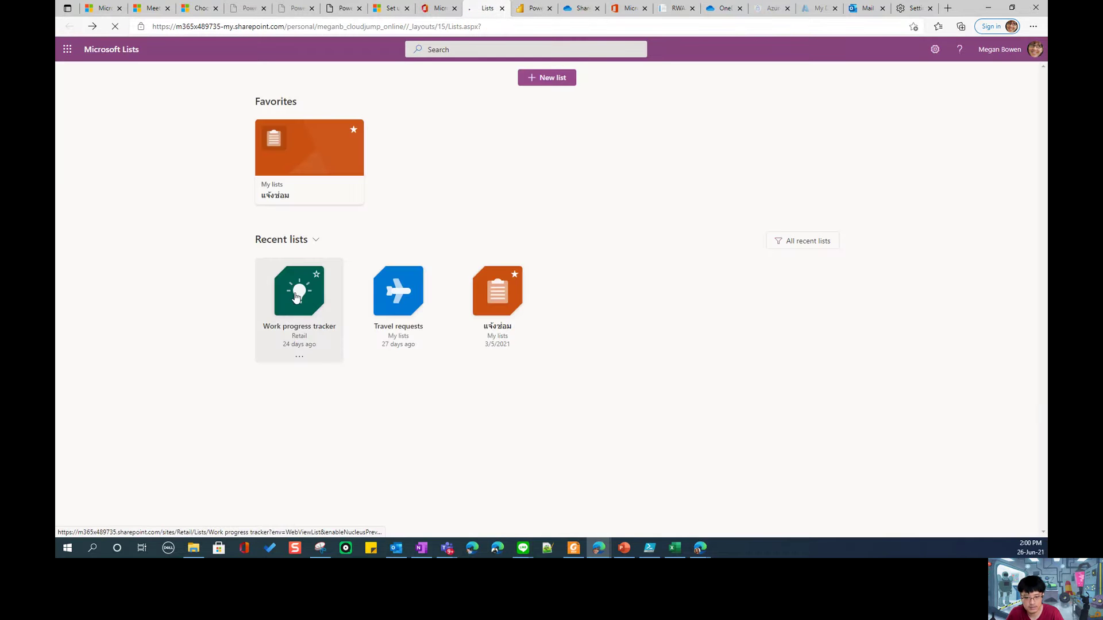
{"action": "left_click", "coordinate": [297, 297]}
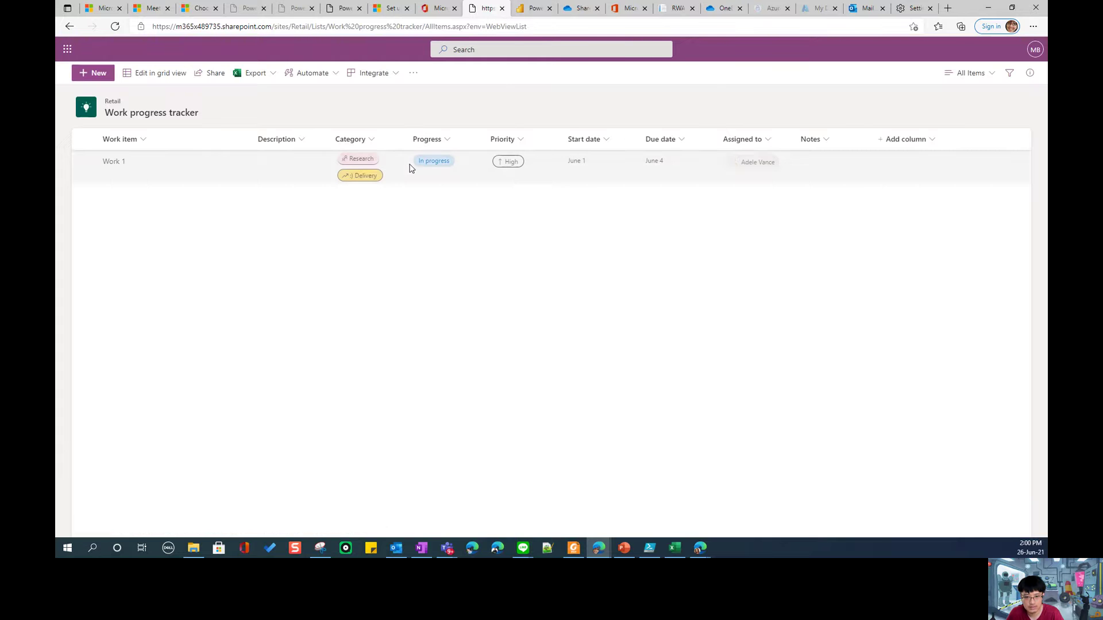
{"action": "left_click", "coordinate": [413, 73]}
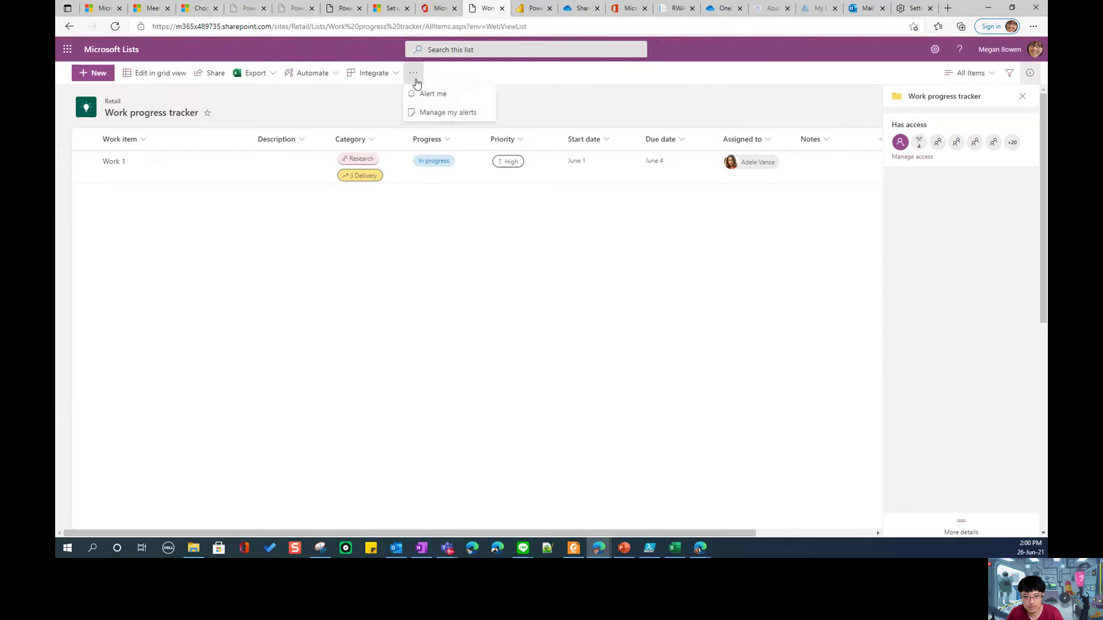
{"action": "left_click", "coordinate": [387, 74]}
{"action": "mouse_move", "coordinate": [410, 133]}
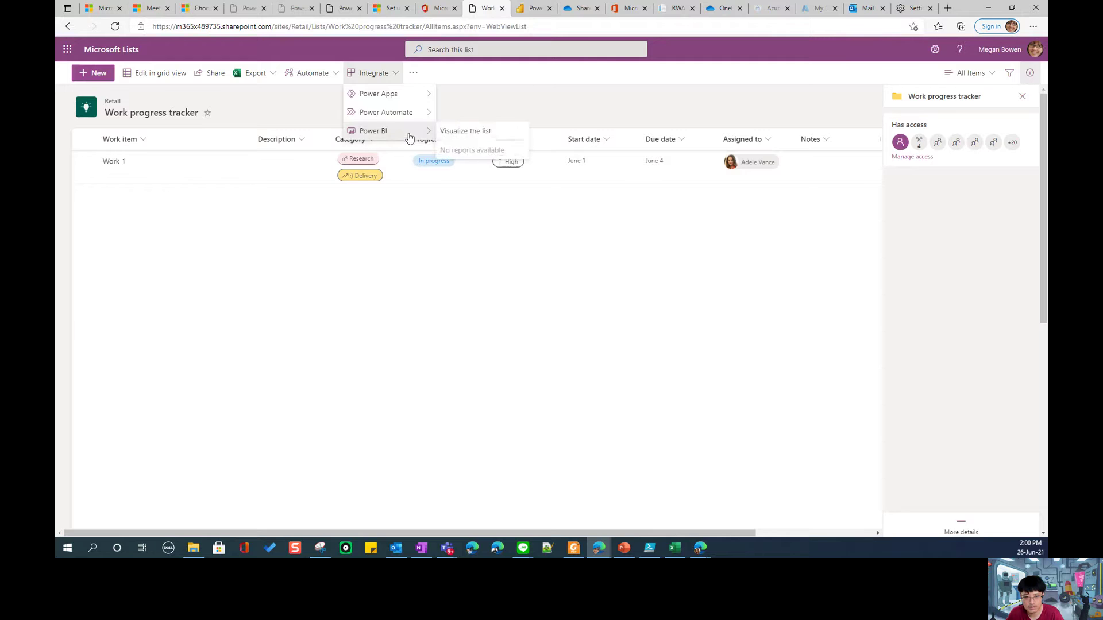
{"action": "left_click", "coordinate": [462, 132]}
- Close the Travel requests report and examine the Power BI report generated from the Work progress tracker list
{"action": "left_click", "coordinate": [556, 8]}
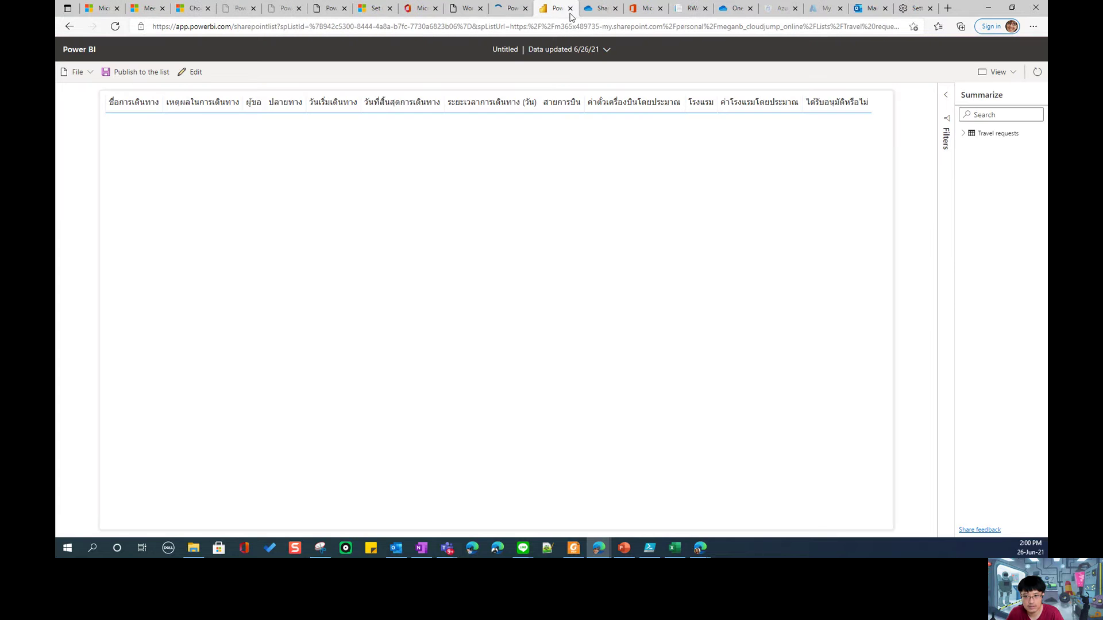
{"action": "left_click", "coordinate": [569, 8]}
{"action": "left_click", "coordinate": [511, 9]}
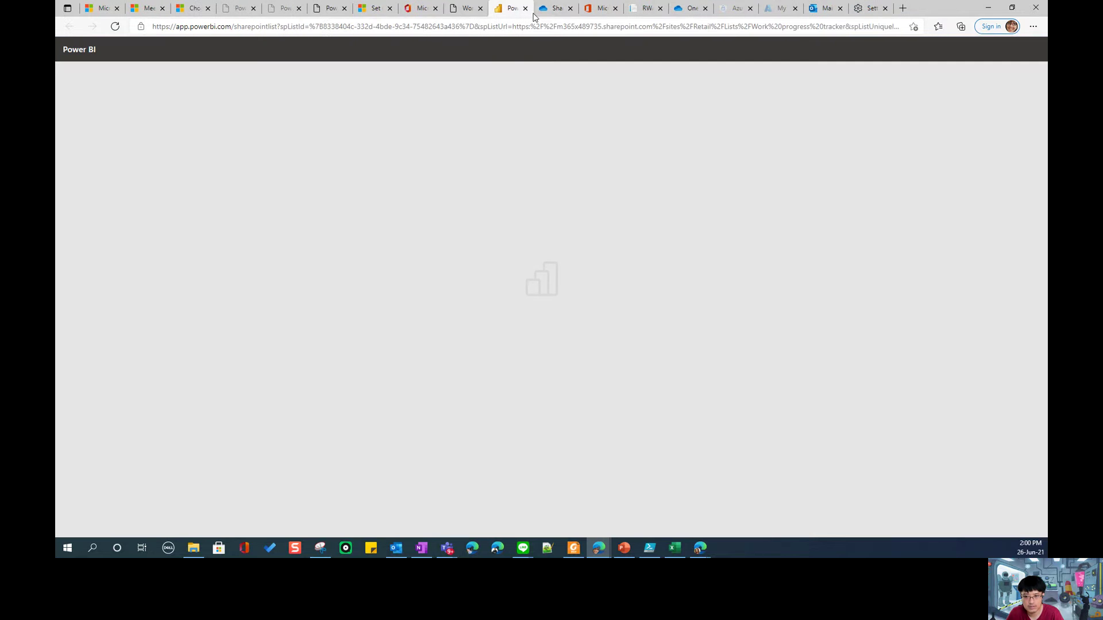
{"action": "left_click", "coordinate": [561, 10]}
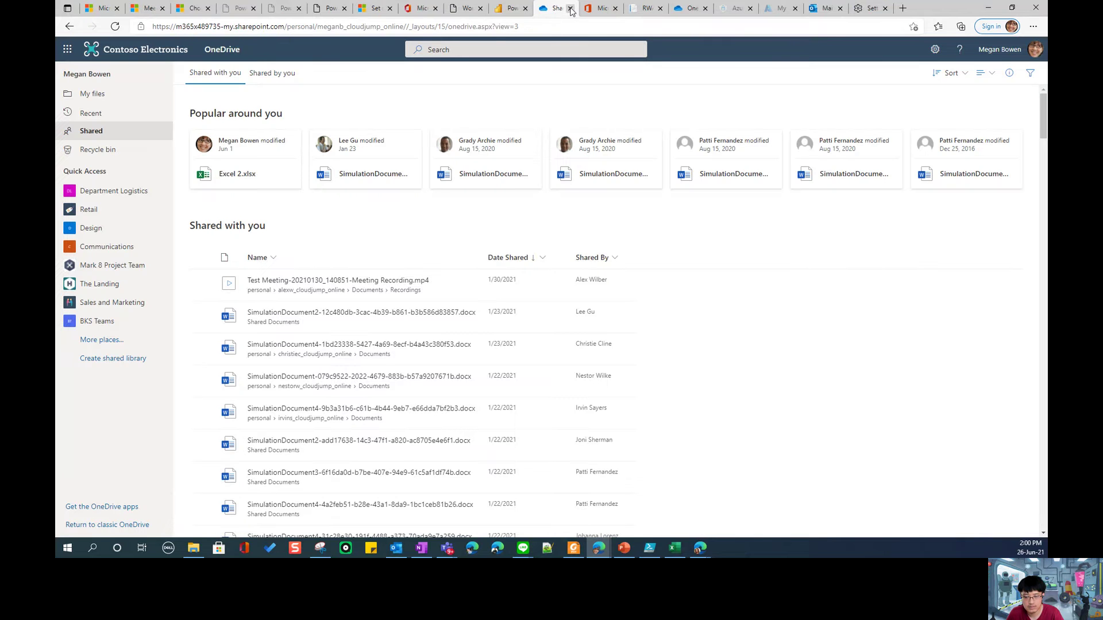
{"action": "left_click", "coordinate": [501, 9]}
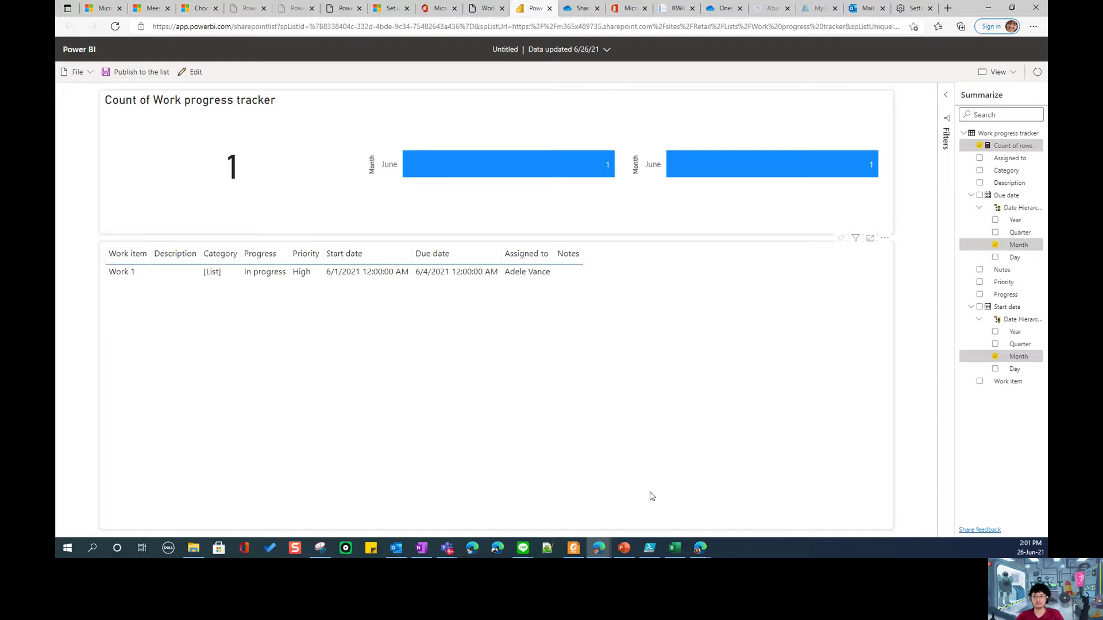
- Close the OneDrive admin center tab and return to the Message center
{"action": "left_click", "coordinate": [567, 6]}
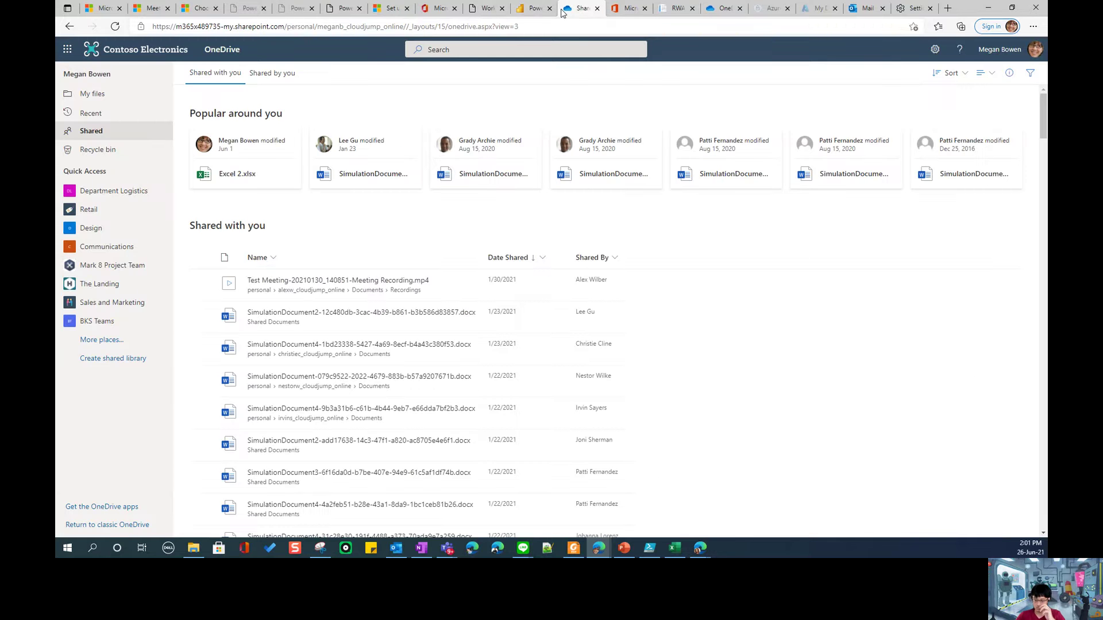
{"action": "left_click", "coordinate": [675, 9]}
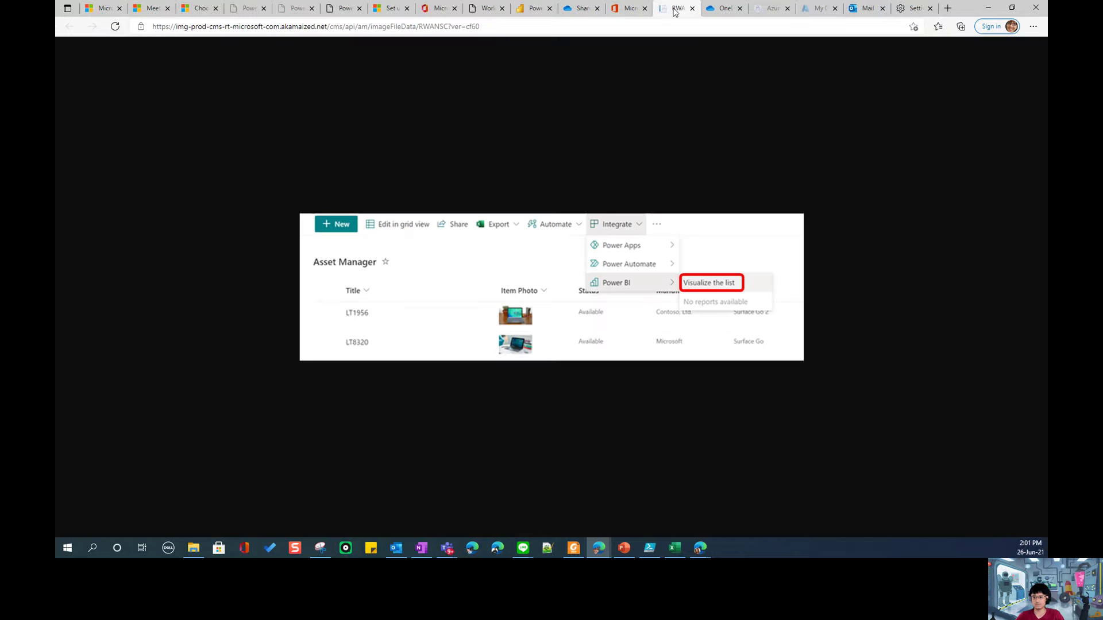
{"action": "left_click", "coordinate": [630, 10]}
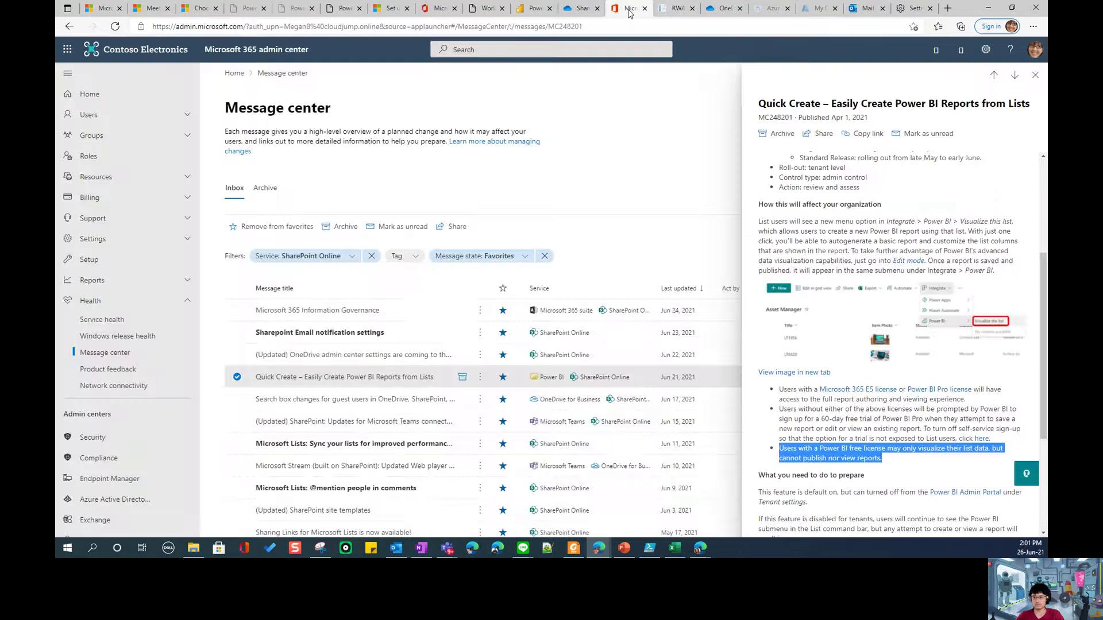
{"action": "left_click", "coordinate": [715, 8]}
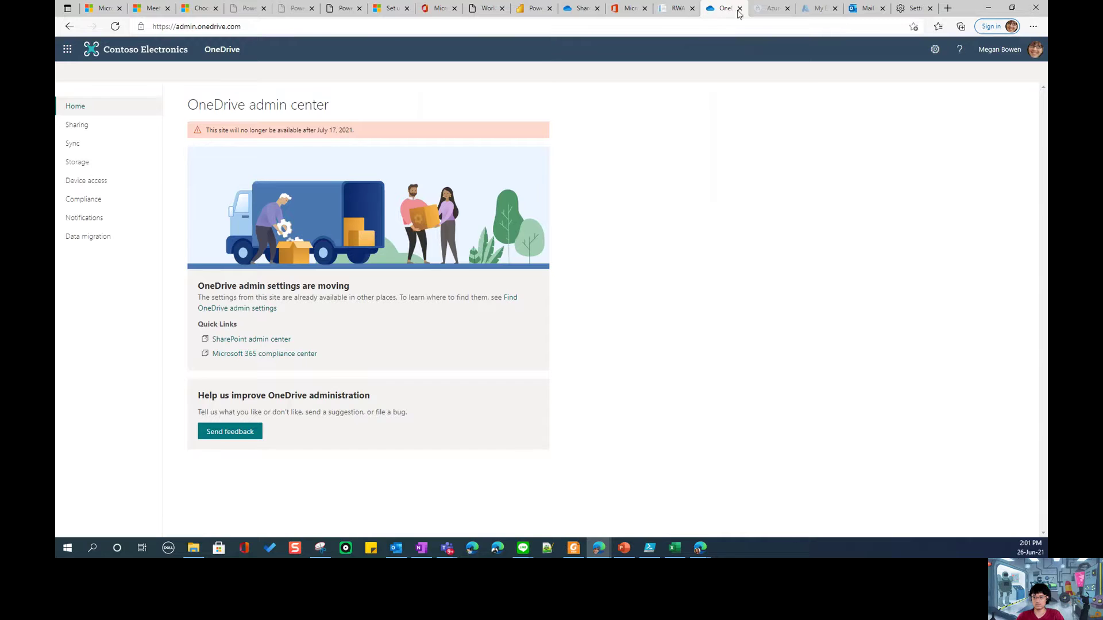
{"action": "left_click", "coordinate": [739, 9]}
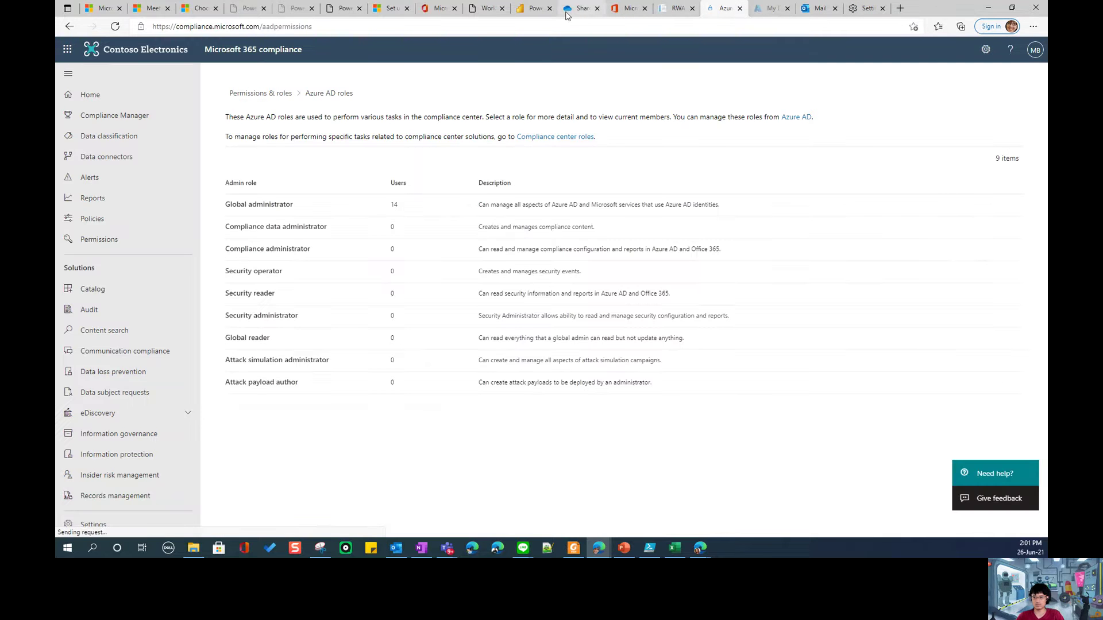
{"action": "left_click", "coordinate": [627, 9]}
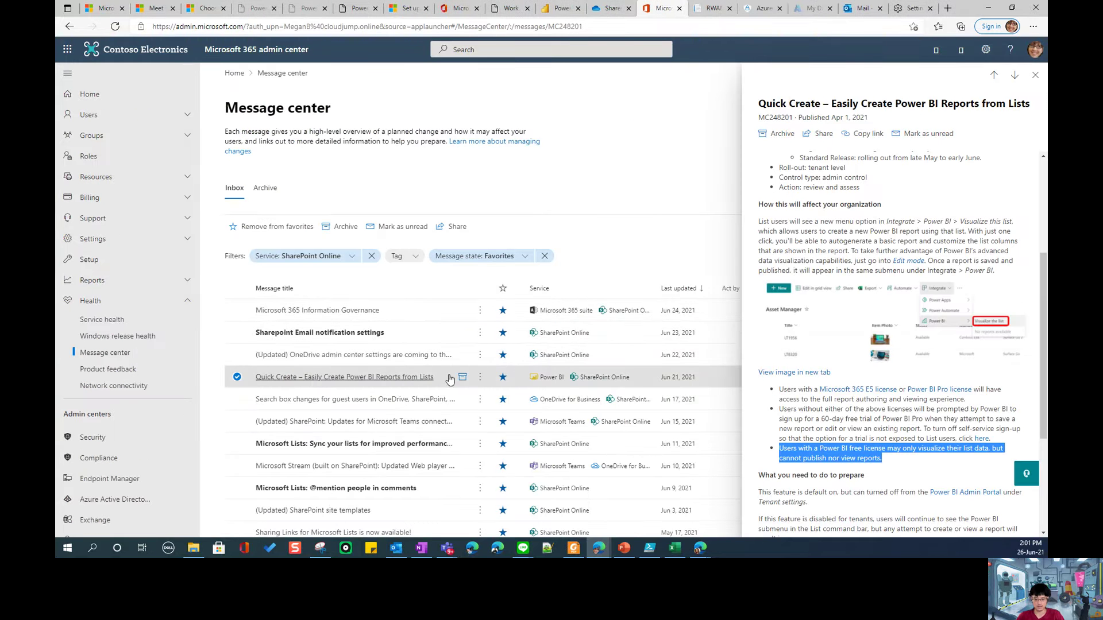
- Open "Microsoft Lists: Sync your lists for improved performance and offline access" and read its key points and Group Policy settings
{"action": "left_click", "coordinate": [407, 447]}
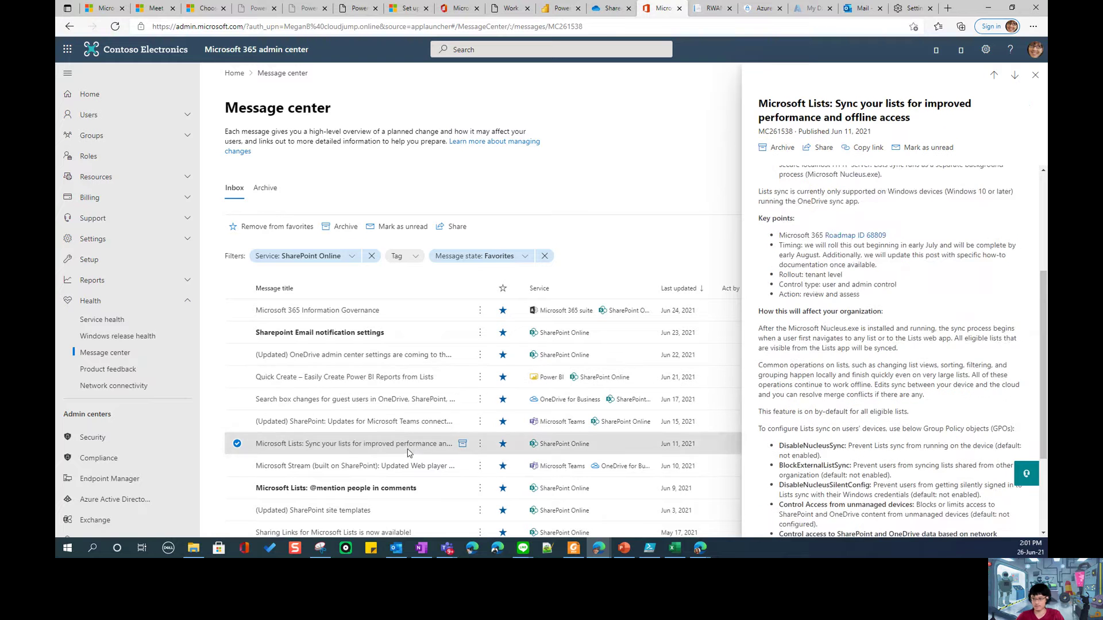
{"action": "scroll", "coordinate": [771, 375], "scroll_direction": "down", "scroll_amount": 2}
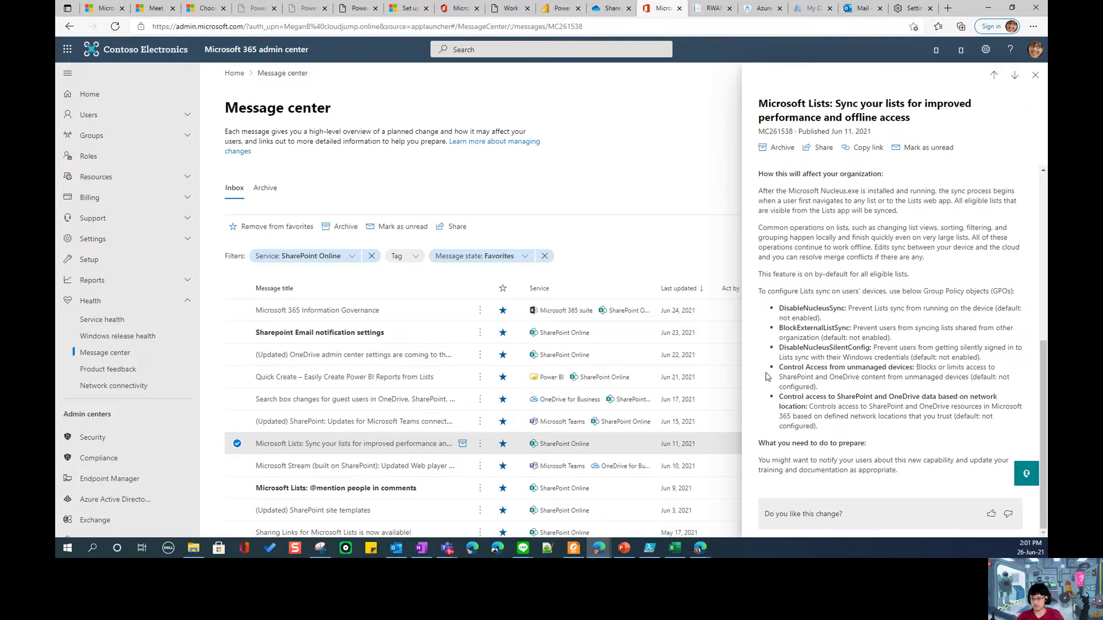
{"action": "scroll", "coordinate": [766, 377], "scroll_direction": "up", "scroll_amount": 4}
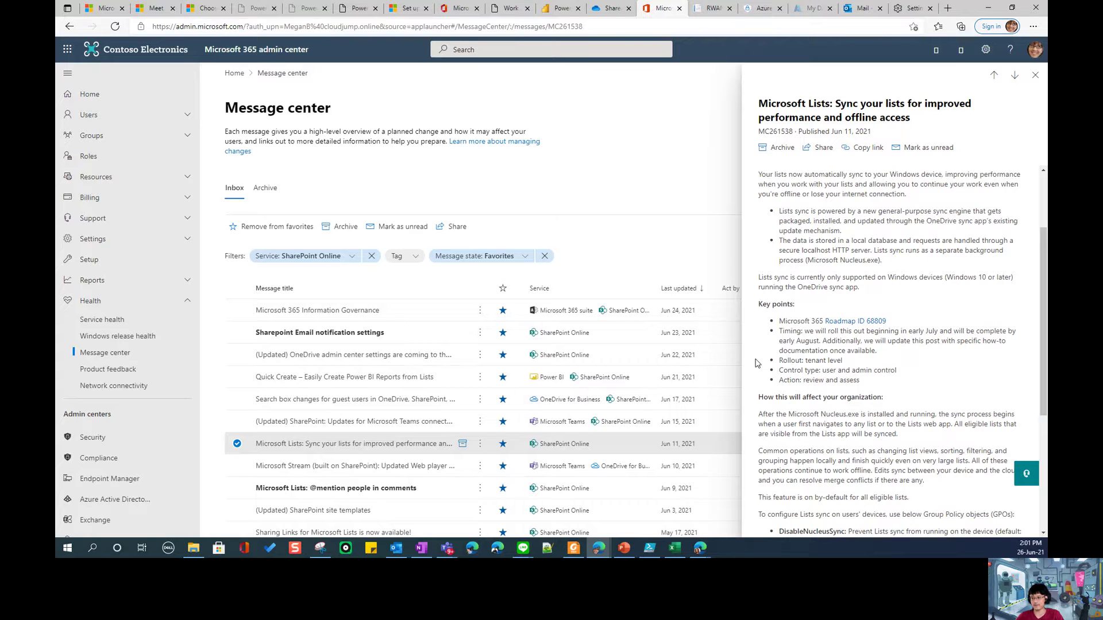
{"action": "left_click", "coordinate": [1035, 75]}
{"action": "left_click", "coordinate": [382, 489]}
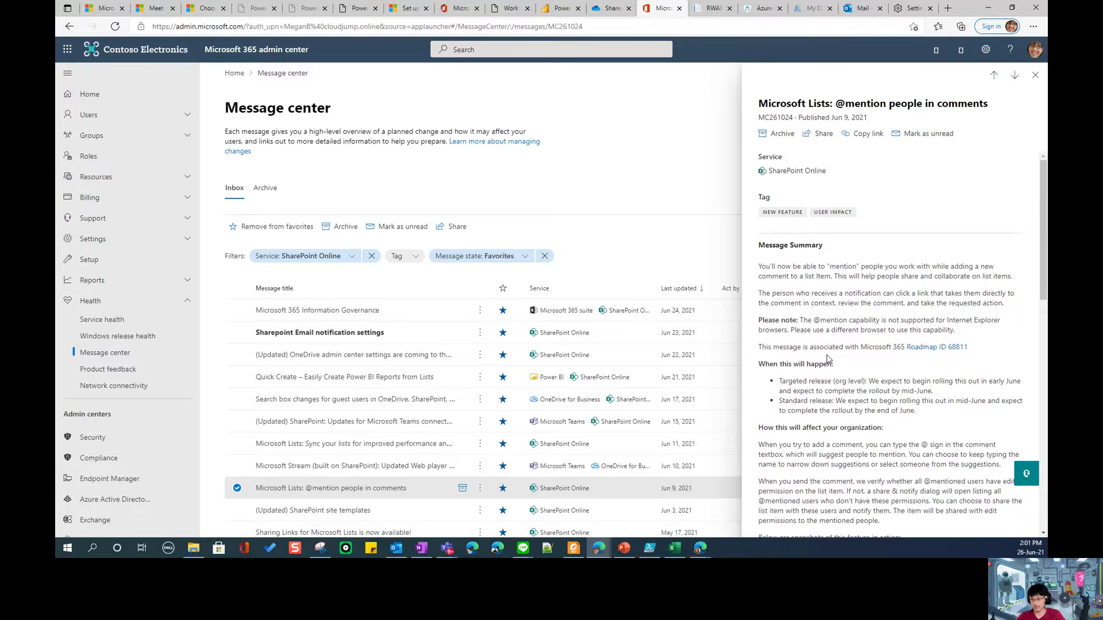
{"action": "scroll", "coordinate": [827, 359], "scroll_direction": "down", "scroll_amount": 4}
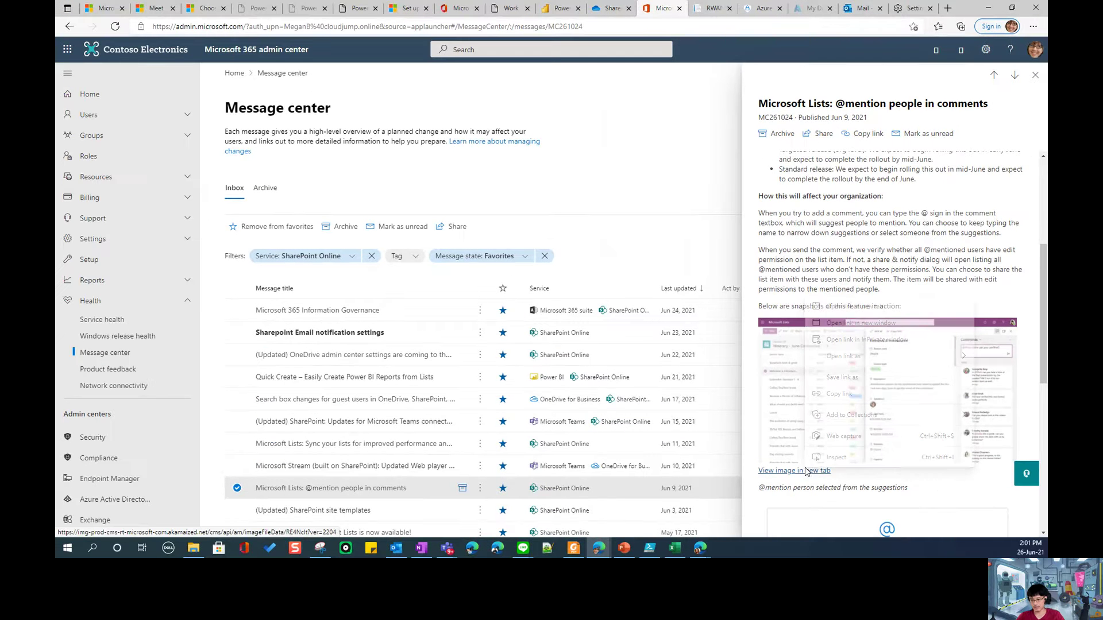
{"action": "right_click", "coordinate": [804, 300]}
{"action": "left_click", "coordinate": [850, 322]}
{"action": "scroll", "coordinate": [881, 359], "scroll_direction": "down", "scroll_amount": 3}
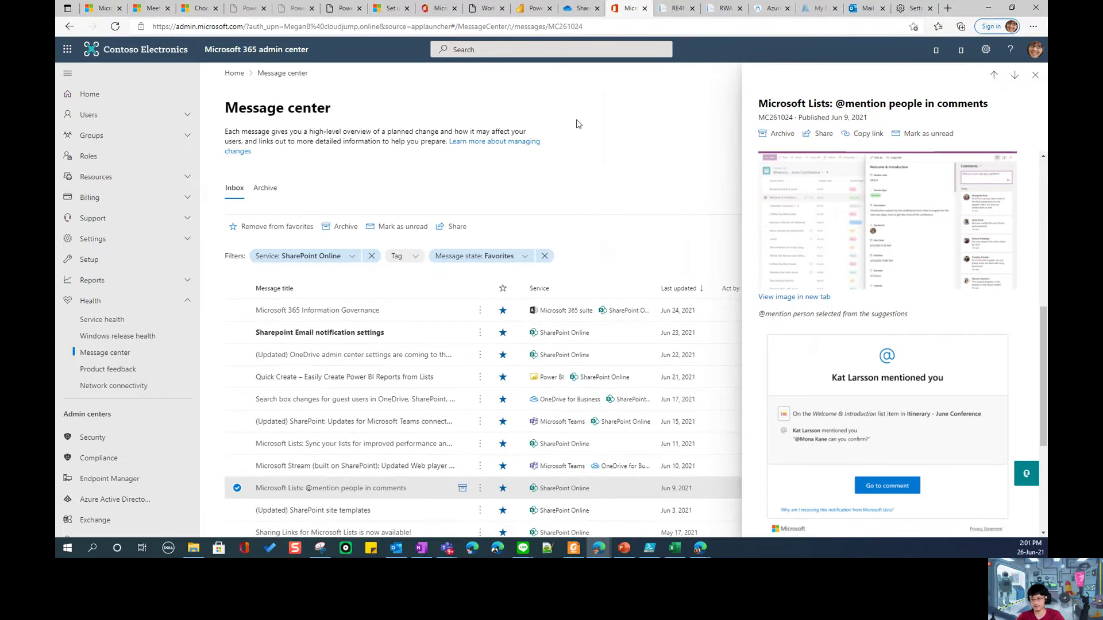
{"action": "left_click", "coordinate": [676, 8]}
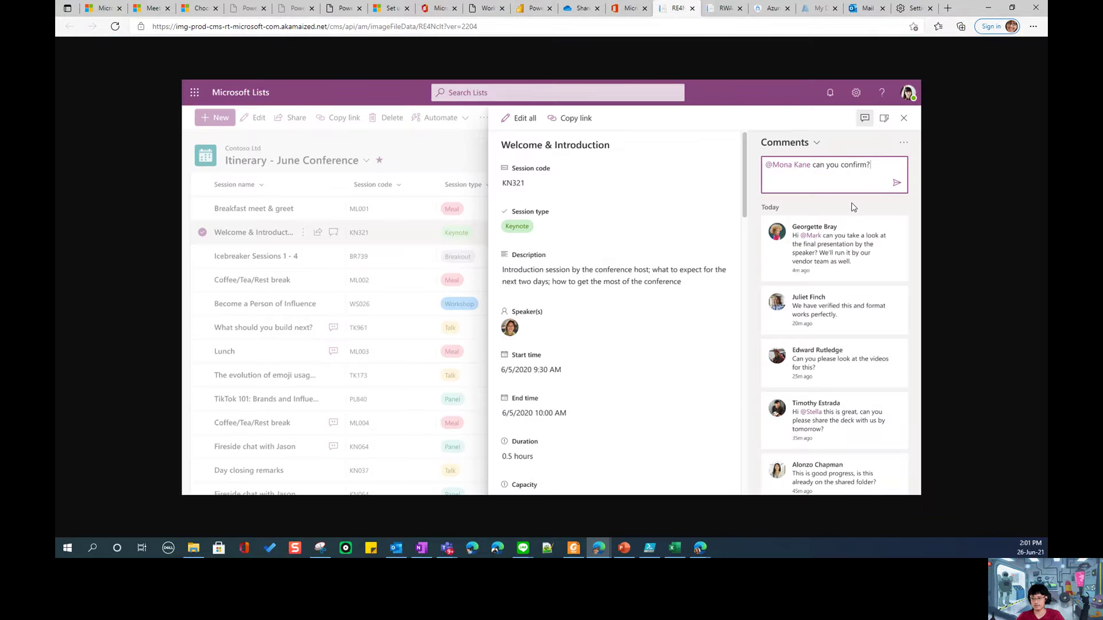
{"action": "left_click", "coordinate": [628, 9]}
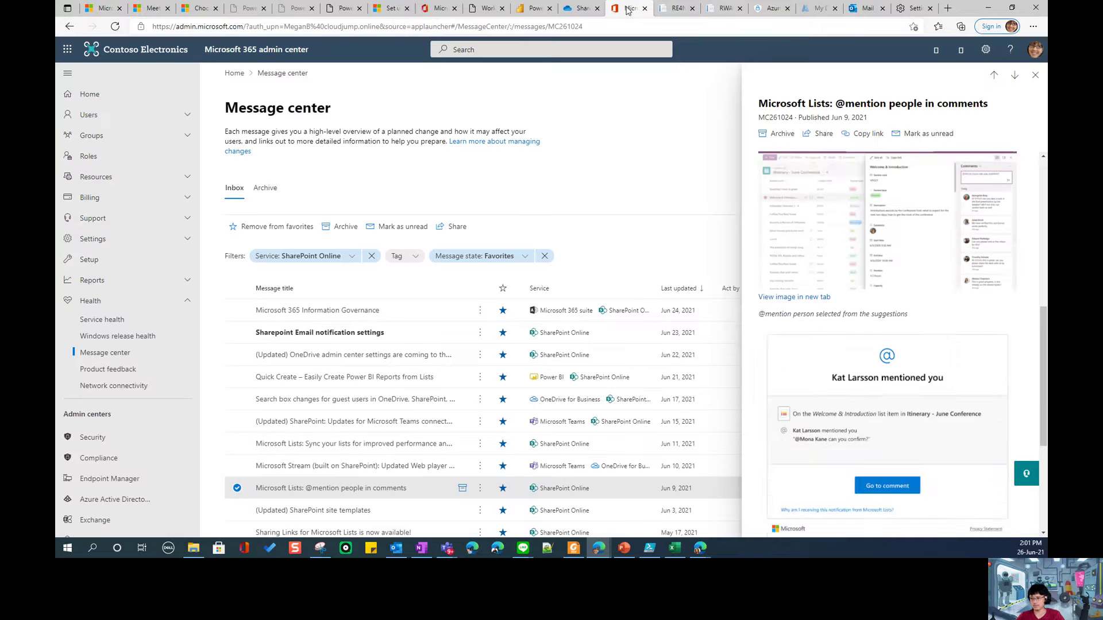
{"action": "scroll", "coordinate": [900, 340], "scroll_direction": "up", "scroll_amount": 5}
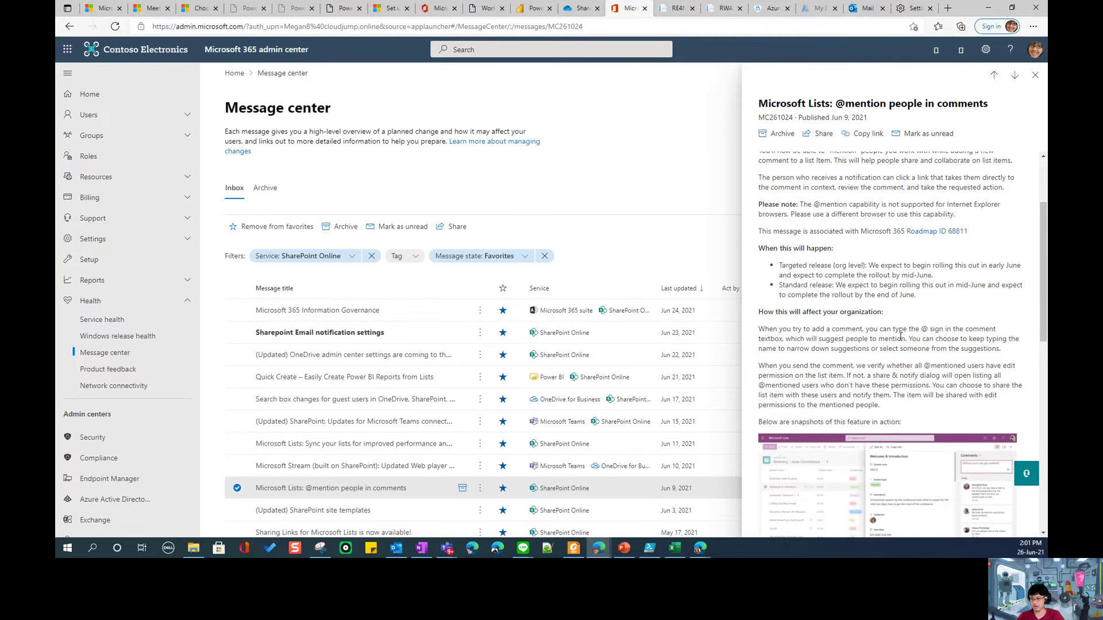
{"action": "scroll", "coordinate": [899, 339], "scroll_direction": "down", "scroll_amount": 2}
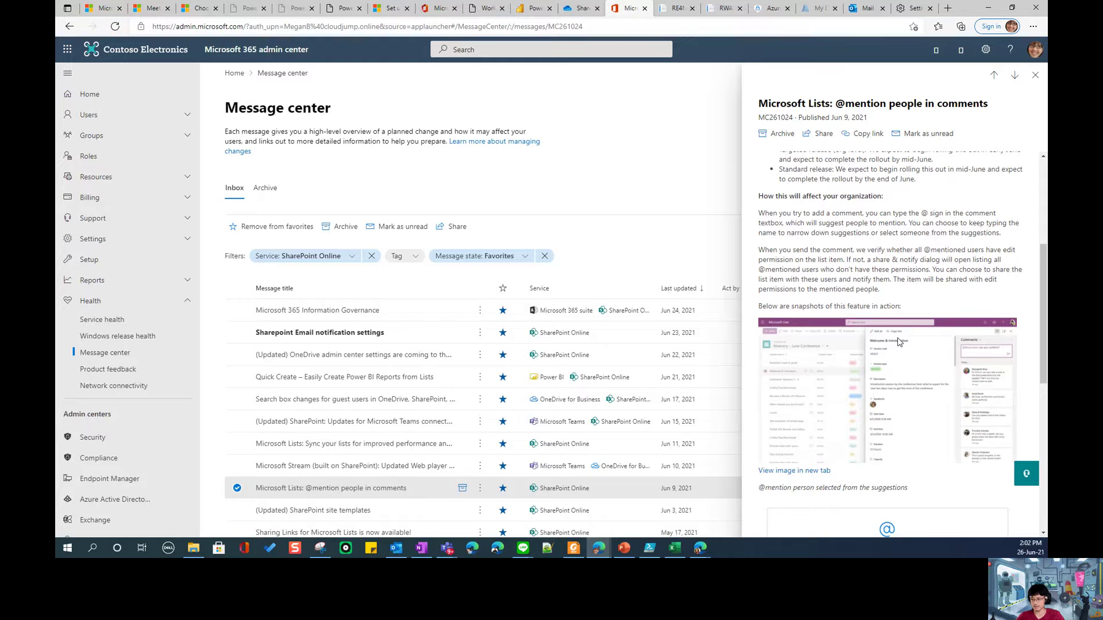
{"action": "scroll", "coordinate": [899, 342], "scroll_direction": "down", "scroll_amount": 1}
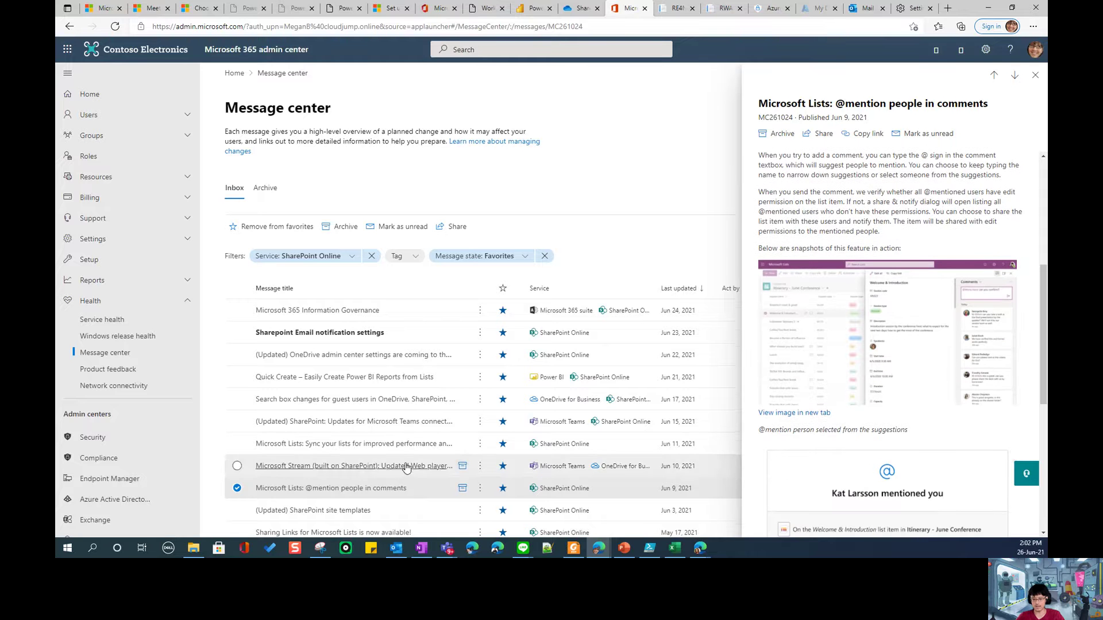
- Check "Sharing Links for Microsoft Lists is now available!", then read "Setting to turn off/on comments for a list" down to its settings screenshot
{"action": "scroll", "coordinate": [406, 467], "scroll_direction": "down", "scroll_amount": 1}
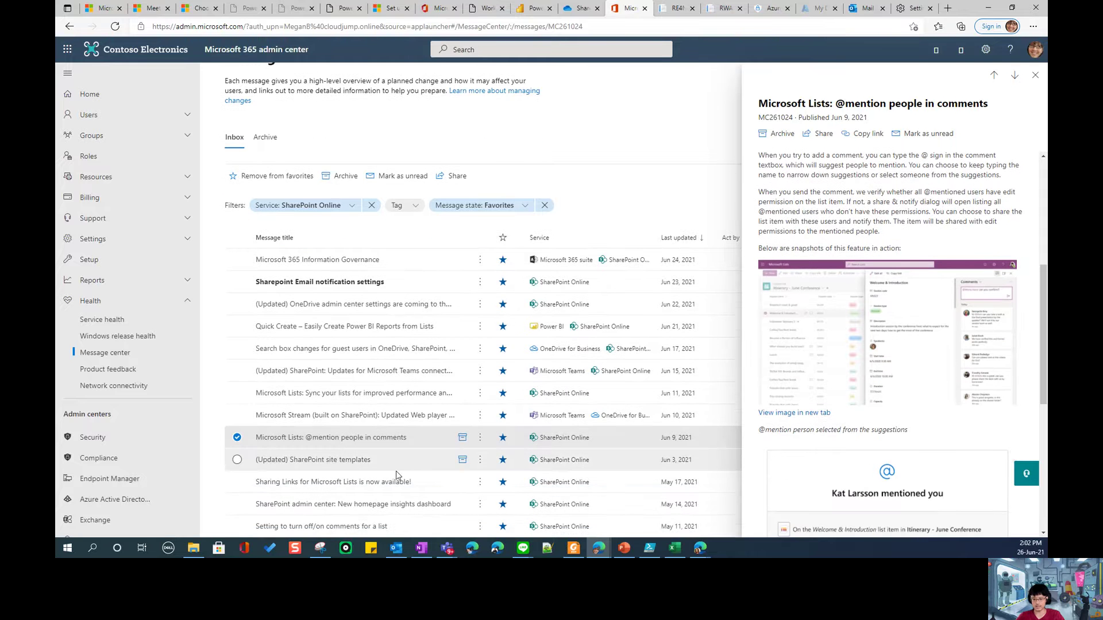
{"action": "left_click", "coordinate": [395, 482]}
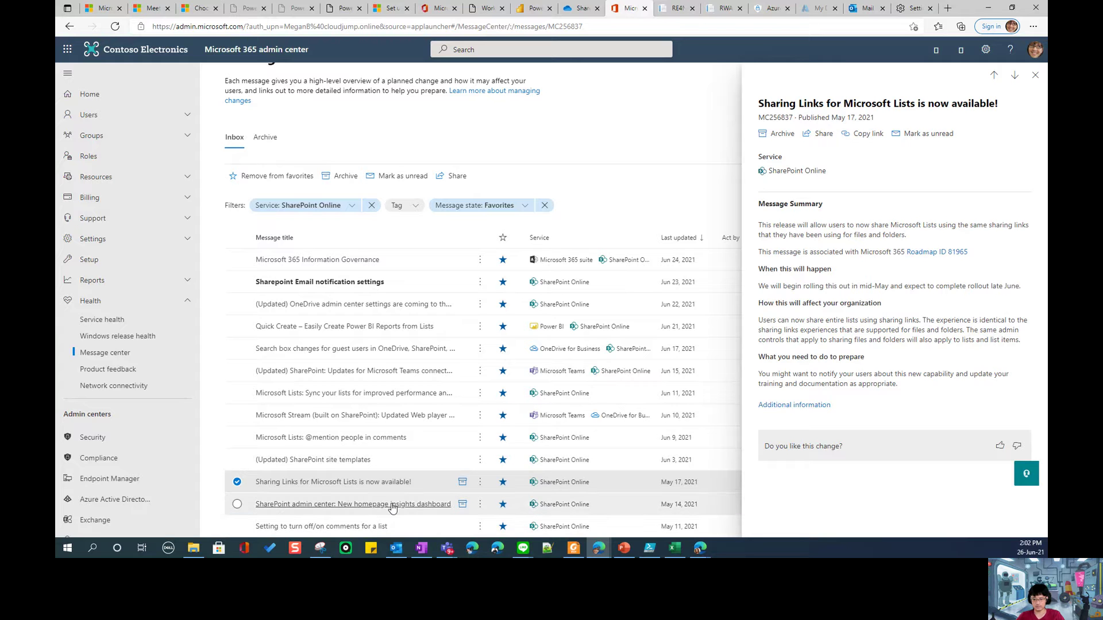
{"action": "left_click", "coordinate": [373, 531]}
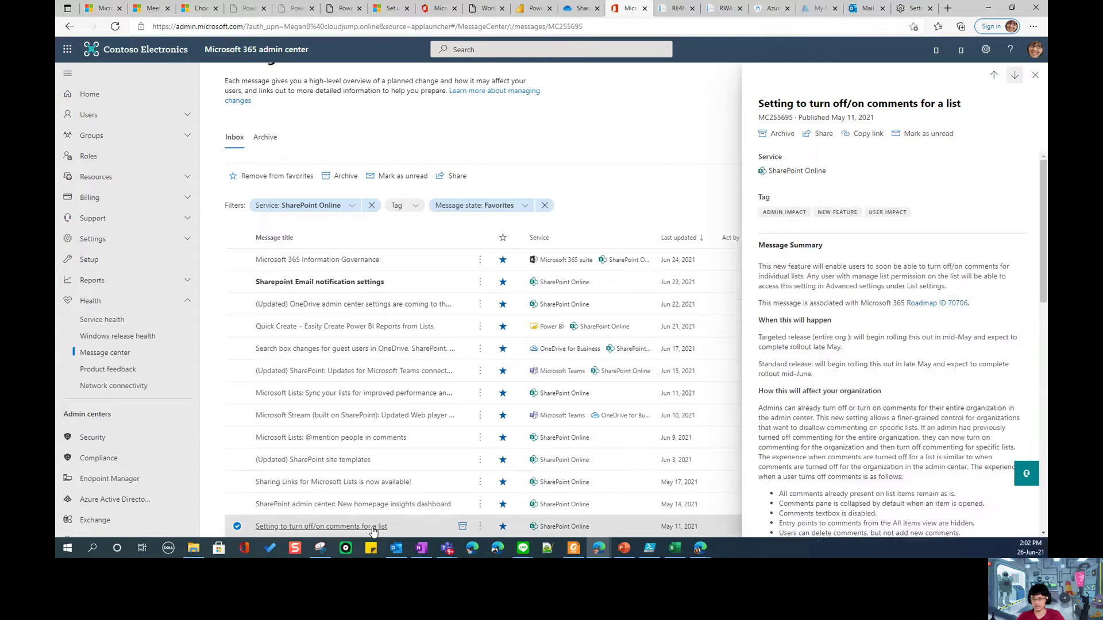
{"action": "scroll", "coordinate": [853, 441], "scroll_direction": "down", "scroll_amount": 5}
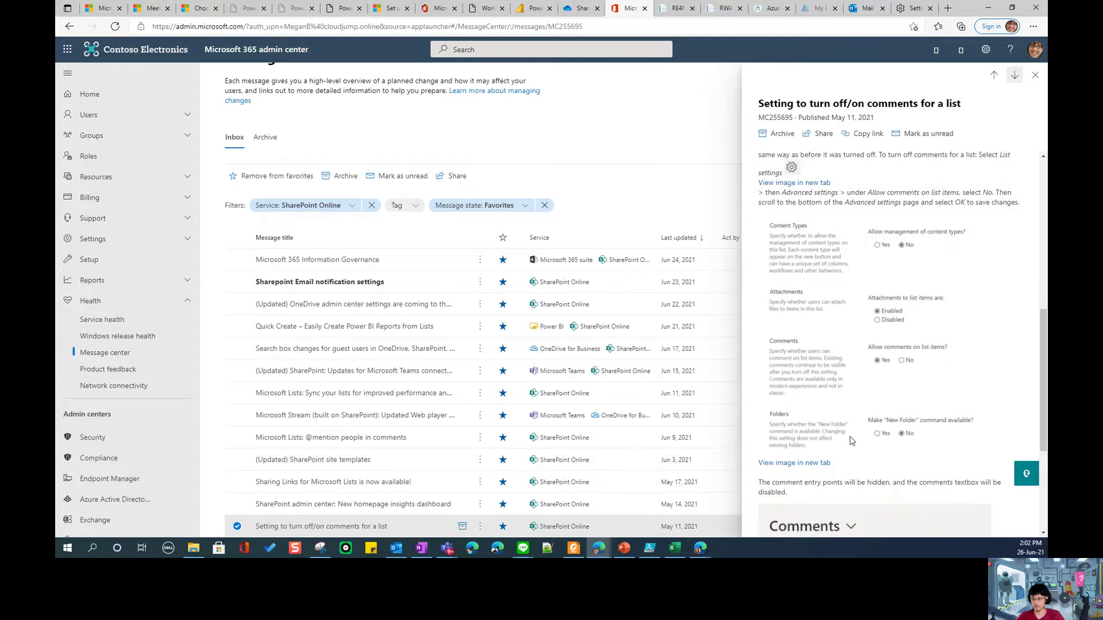
{"action": "scroll", "coordinate": [850, 442], "scroll_direction": "down", "scroll_amount": 1}
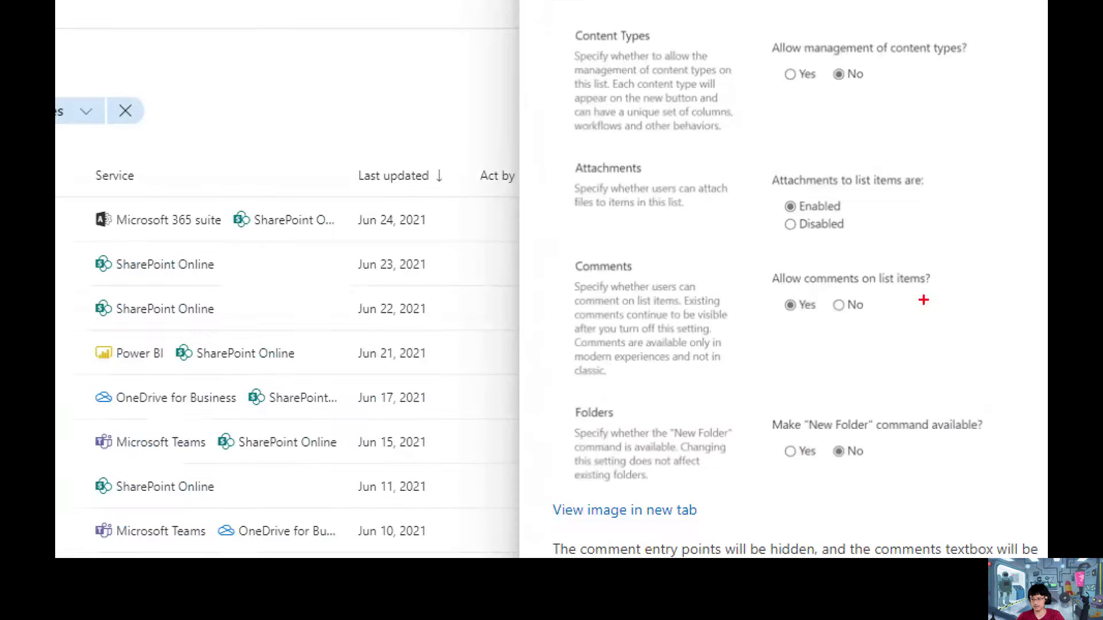
- Circle the "Allow comments on list items?" setting on the magnified message screenshot, then dismiss the annotation
{"action": "left_click_drag", "start_coordinate": [782, 344], "coordinate": [901, 345]}
{"action": "mouse_move", "coordinate": [836, 391]}
{"action": "left_mouse_down"}
{"action": "mouse_move", "coordinate": [953, 278]}
{"action": "mouse_move", "coordinate": [715, 238]}
{"action": "mouse_move", "coordinate": [498, 316]}
{"action": "mouse_move", "coordinate": [603, 396]}
{"action": "left_mouse_up"}
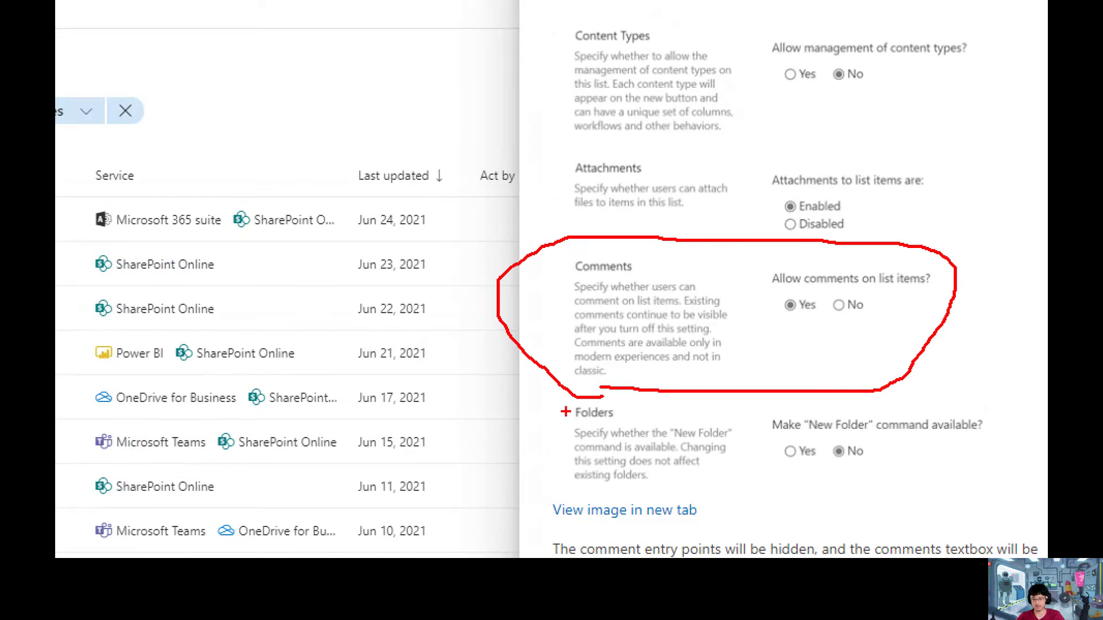
{"action": "key", "text": "Escape"}
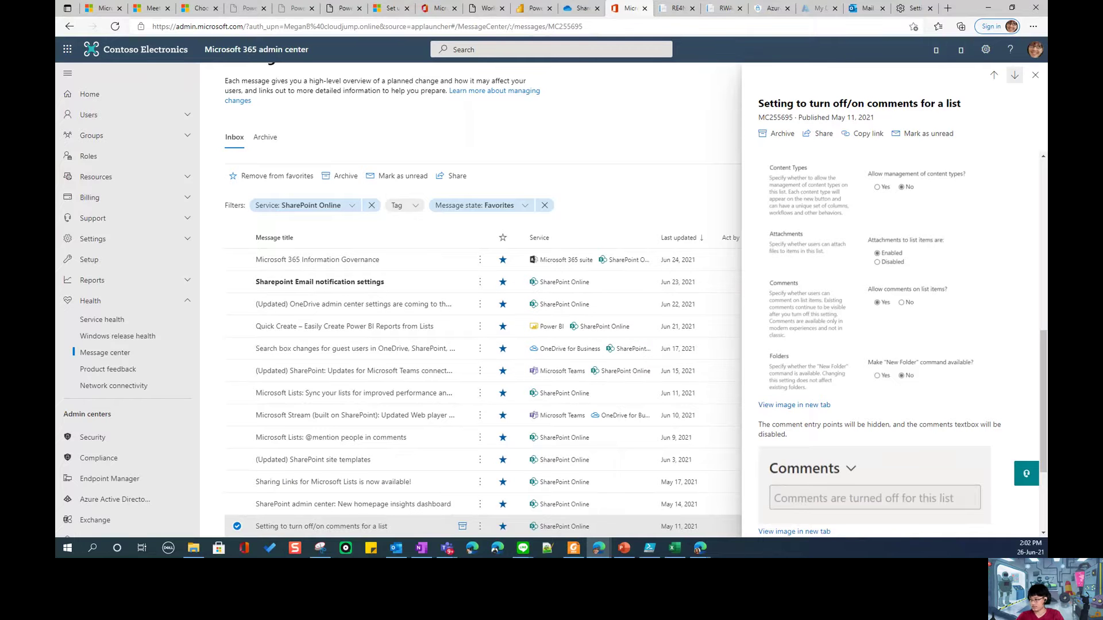
{"action": "key", "text": "alt+Tab"}
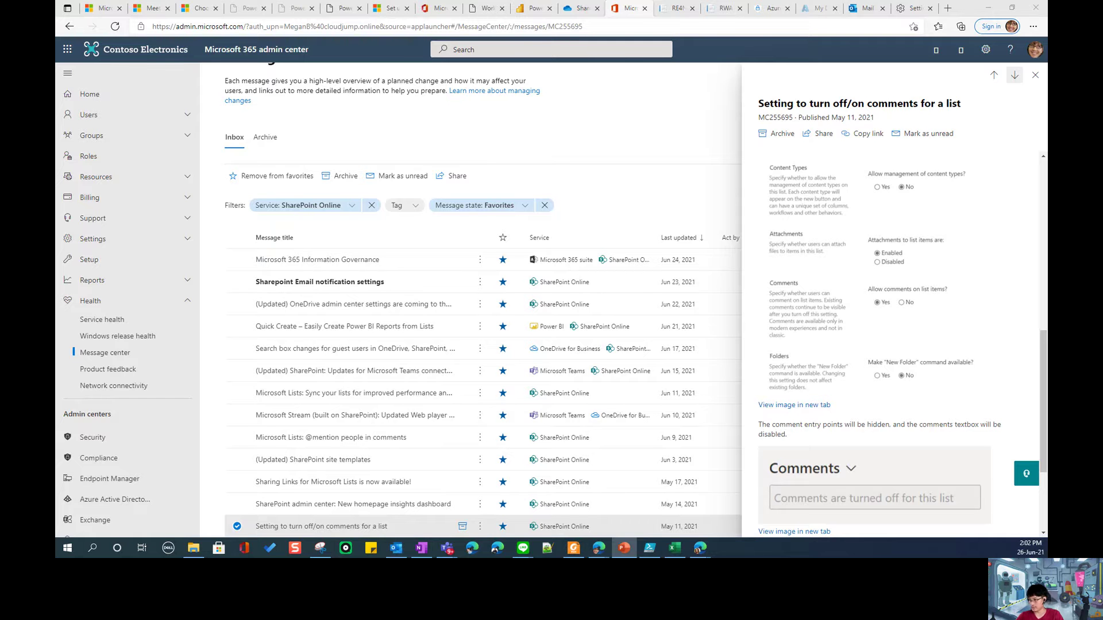
- Remove the SharePoint Online service filter from the message list and clear the message selection
{"action": "left_click", "coordinate": [372, 205]}
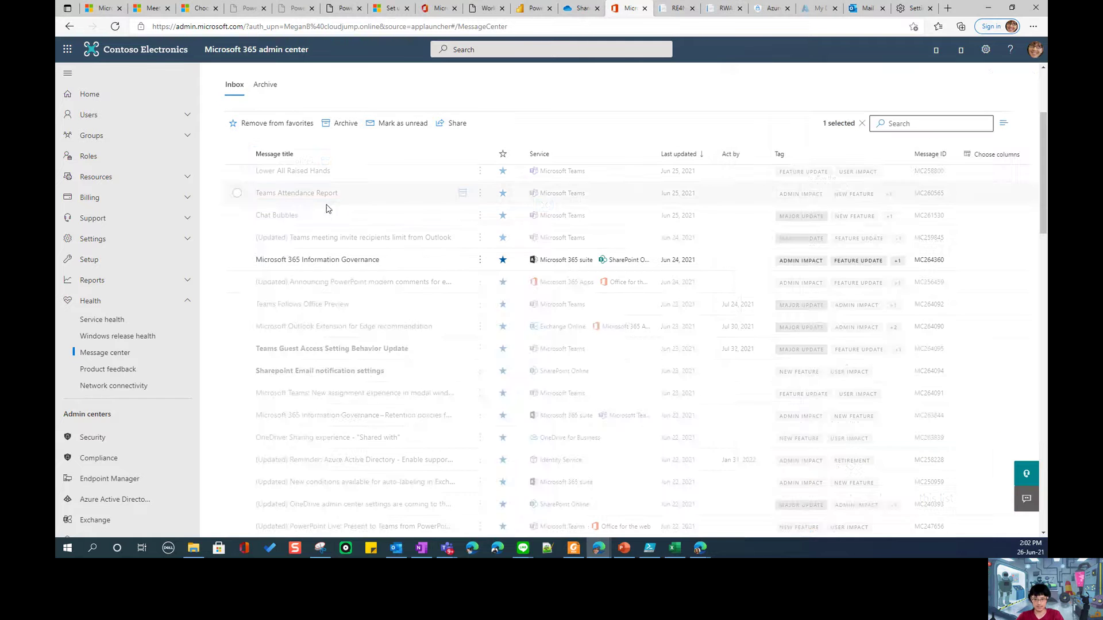
{"action": "left_click", "coordinate": [300, 123]}
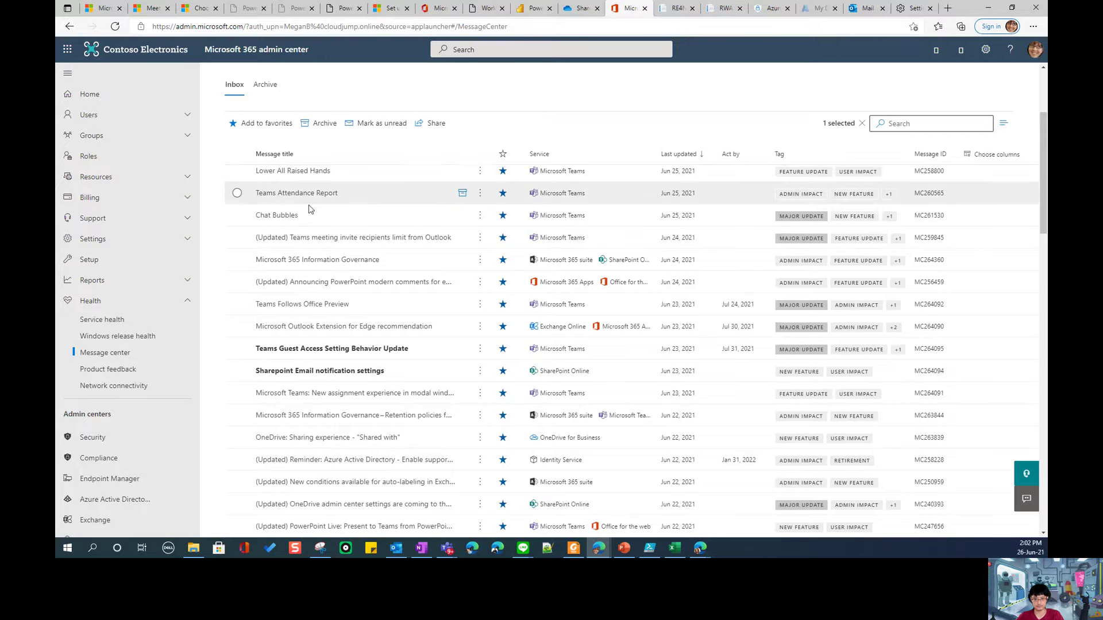
{"action": "left_click", "coordinate": [244, 128]}
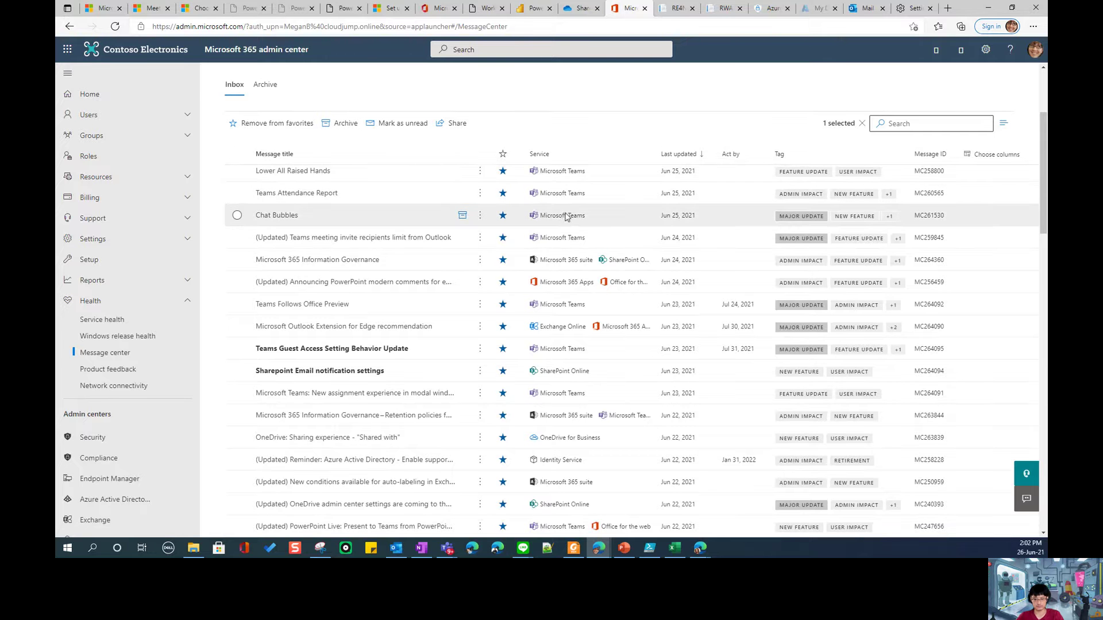
{"action": "scroll", "coordinate": [566, 216], "scroll_direction": "down", "scroll_amount": 3}
{"action": "scroll", "coordinate": [690, 196], "scroll_direction": "up", "scroll_amount": 10}
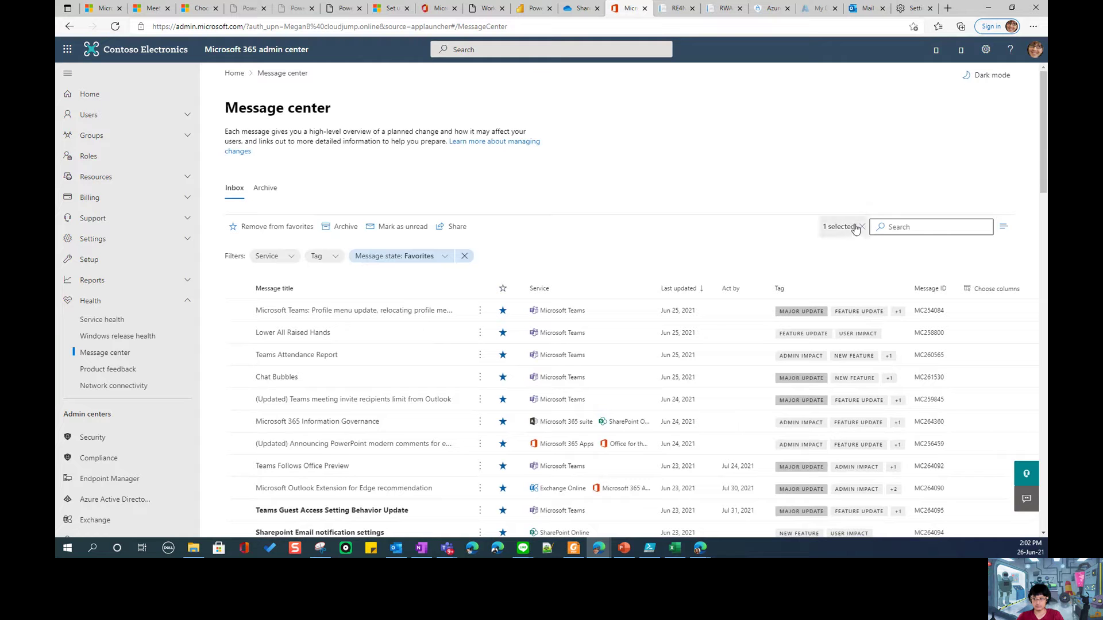
{"action": "left_click", "coordinate": [860, 227]}
- Look through the available services and filter the favorite messages by Identity Service
{"action": "left_click", "coordinate": [280, 256]}
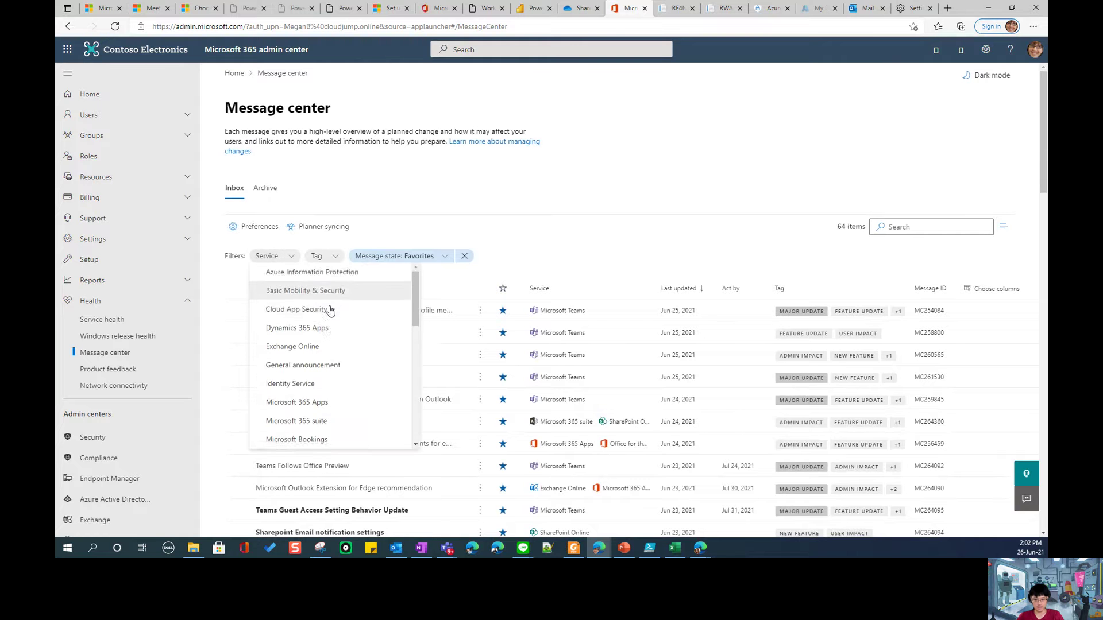
{"action": "scroll", "coordinate": [331, 310], "scroll_direction": "down", "scroll_amount": 5}
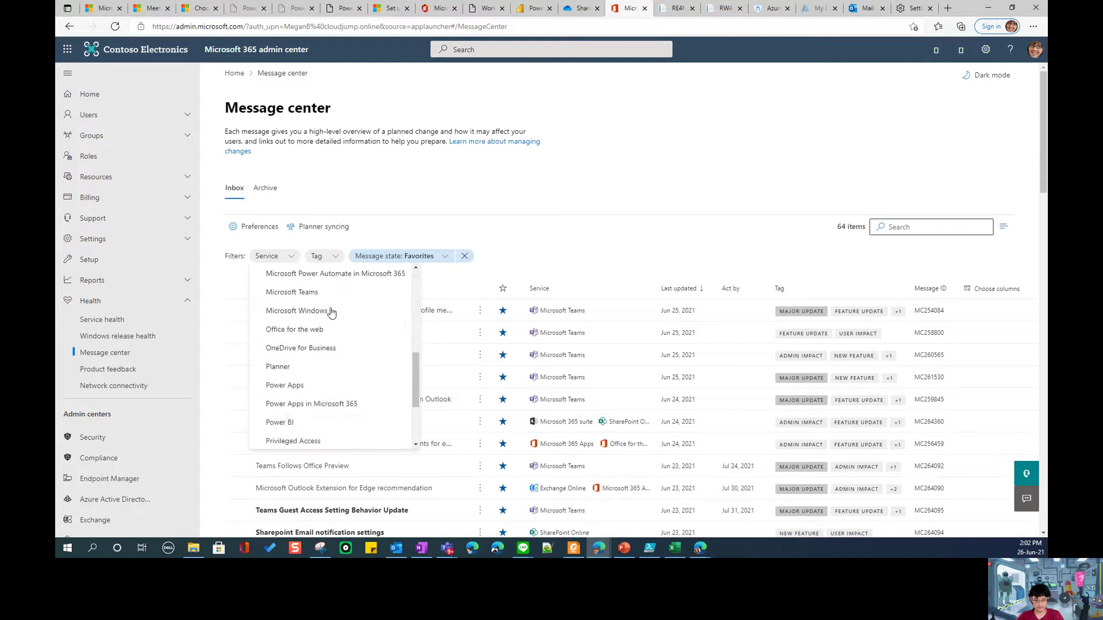
{"action": "scroll", "coordinate": [331, 312], "scroll_direction": "up", "scroll_amount": 5}
{"action": "scroll", "coordinate": [331, 312], "scroll_direction": "down", "scroll_amount": 5}
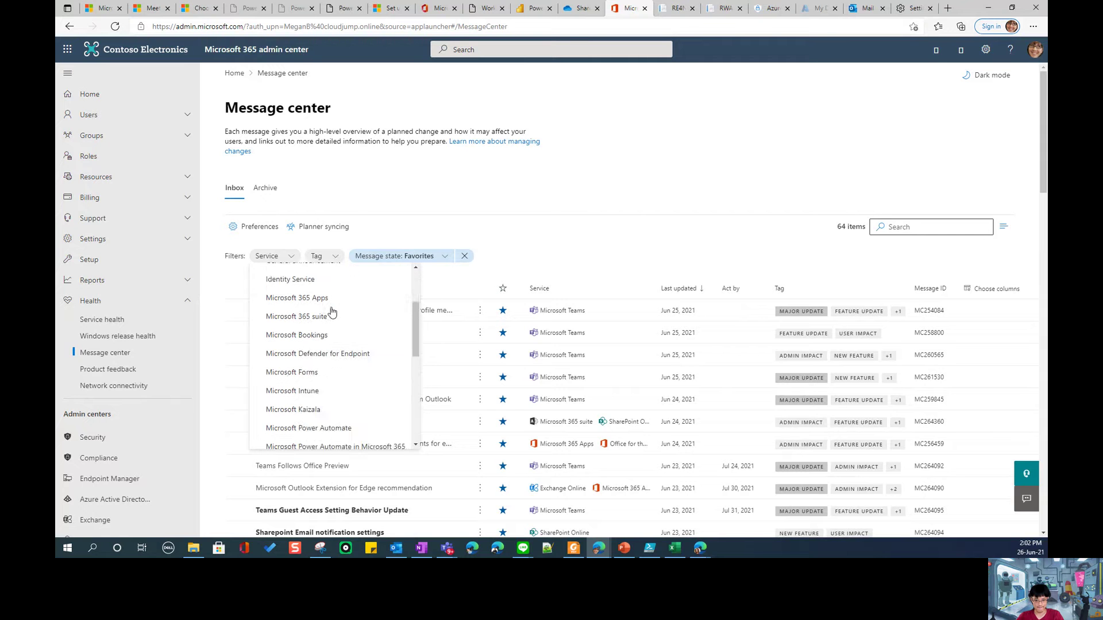
{"action": "scroll", "coordinate": [331, 312], "scroll_direction": "down", "scroll_amount": 3}
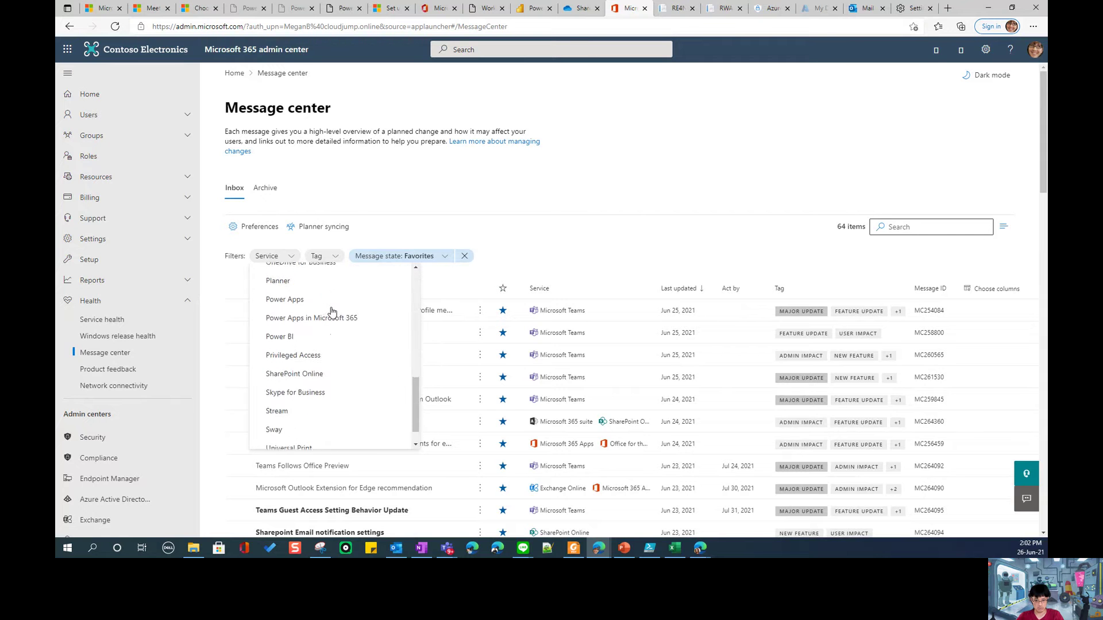
{"action": "scroll", "coordinate": [332, 312], "scroll_direction": "up", "scroll_amount": 4}
{"action": "scroll", "coordinate": [332, 312], "scroll_direction": "up", "scroll_amount": 5}
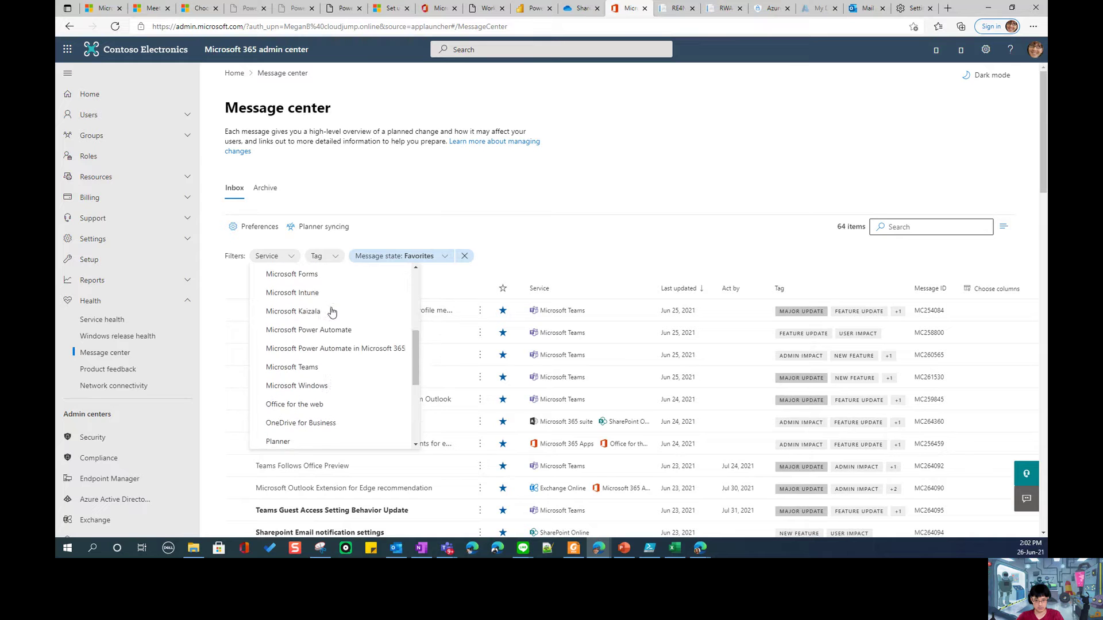
{"action": "scroll", "coordinate": [333, 322], "scroll_direction": "up", "scroll_amount": 1}
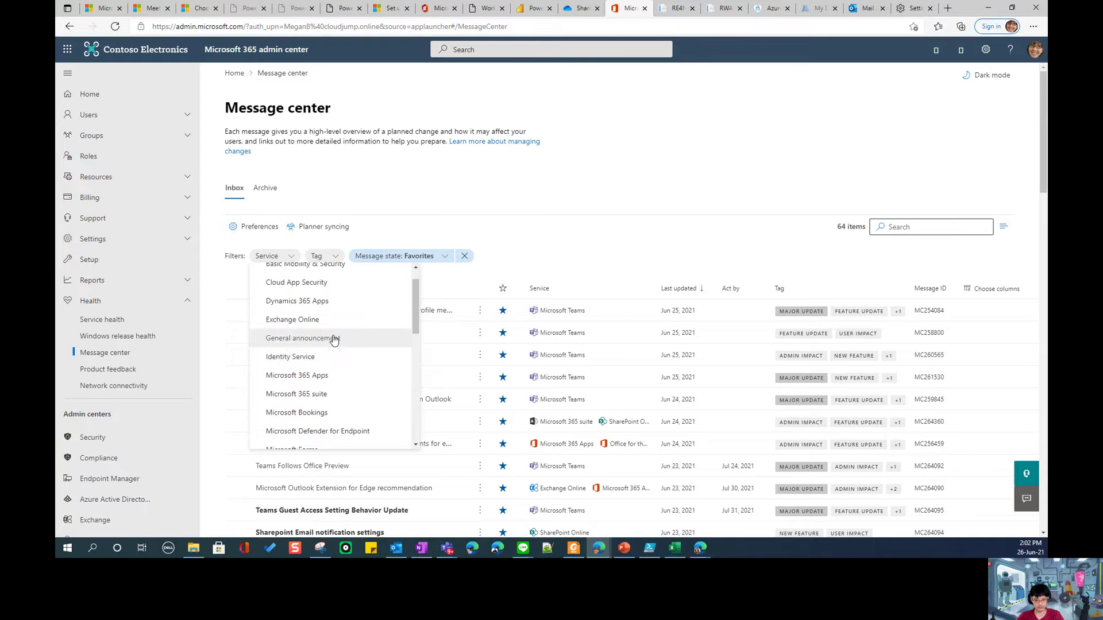
{"action": "left_click", "coordinate": [338, 356]}
{"action": "left_click", "coordinate": [653, 238]}
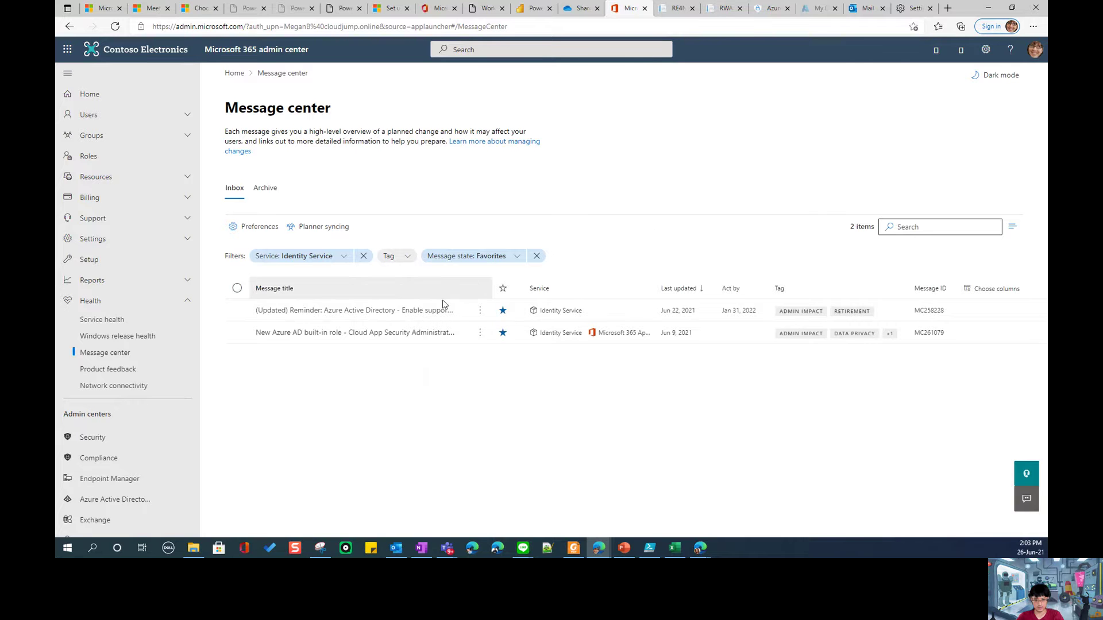
- Read the Azure Active Directory reminder about enabling TLS 1.2 support, close it and remove the Identity Service filter
{"action": "left_click", "coordinate": [401, 312]}
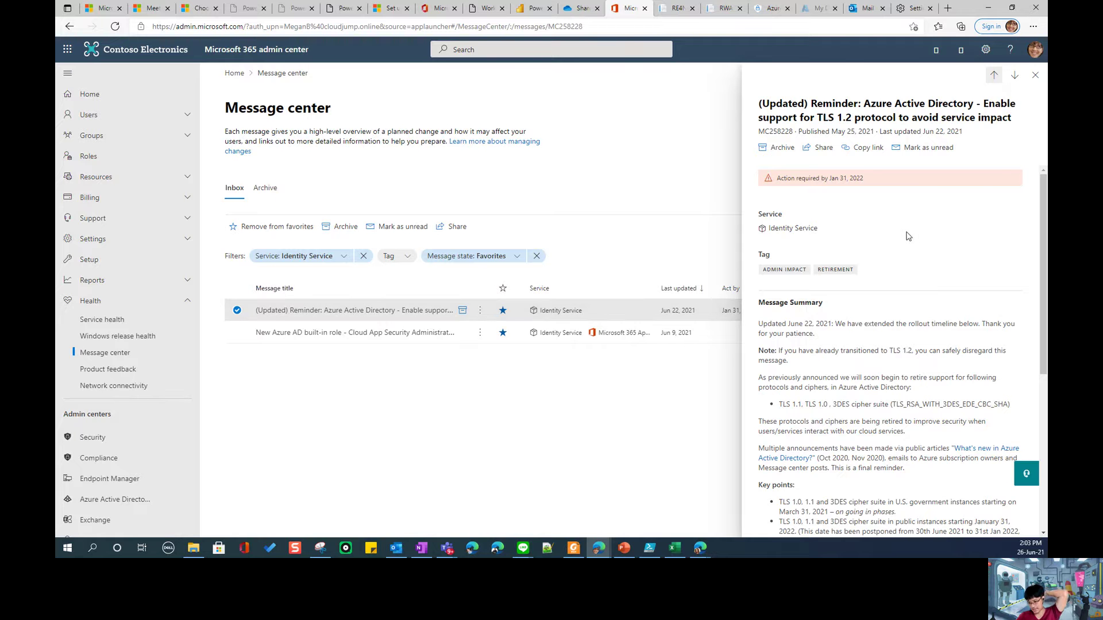
{"action": "left_click", "coordinate": [1035, 75]}
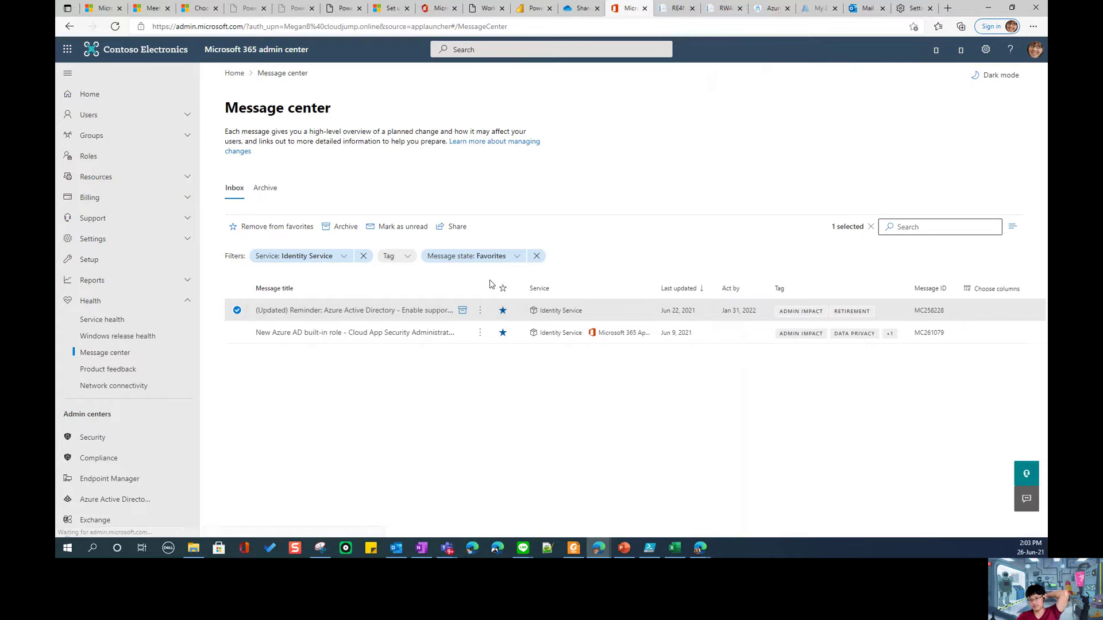
{"action": "left_click", "coordinate": [342, 256]}
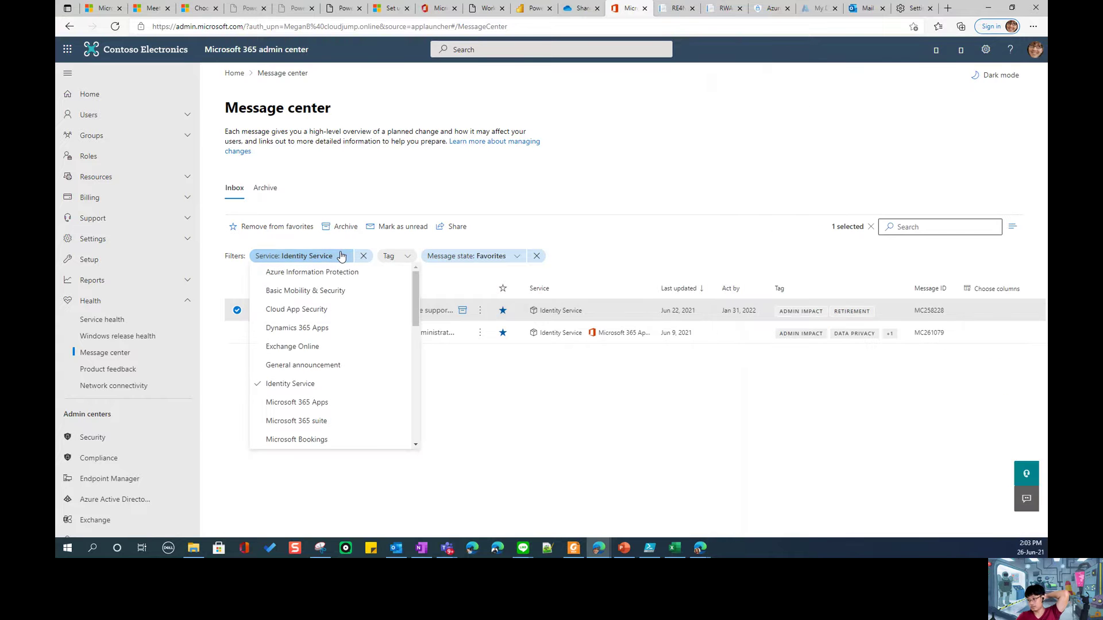
{"action": "left_click", "coordinate": [284, 391]}
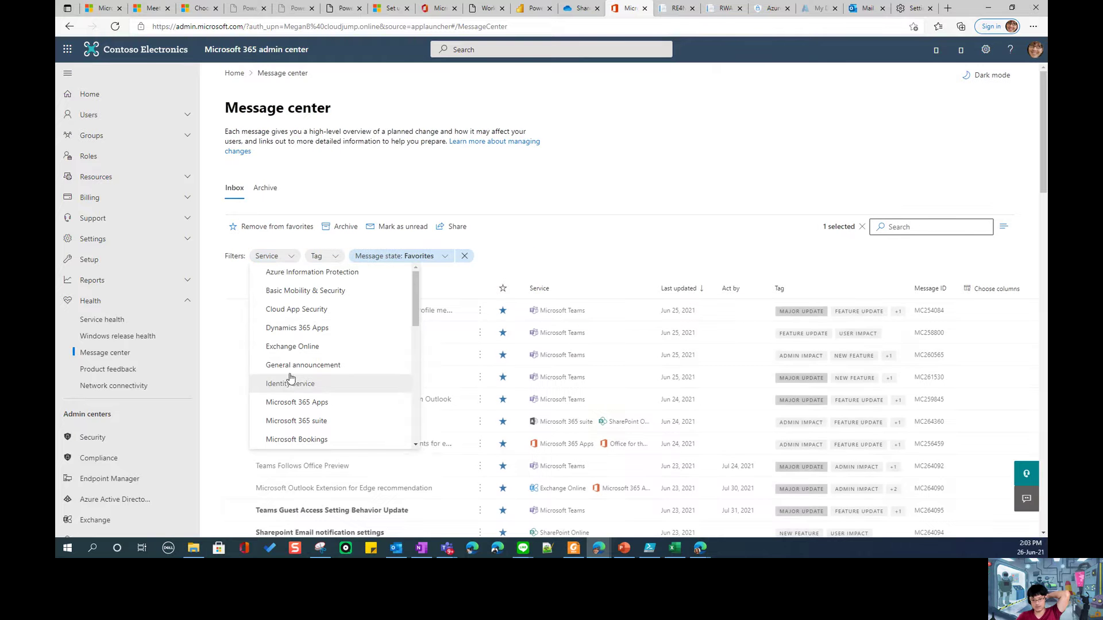
{"action": "left_click", "coordinate": [293, 259]}
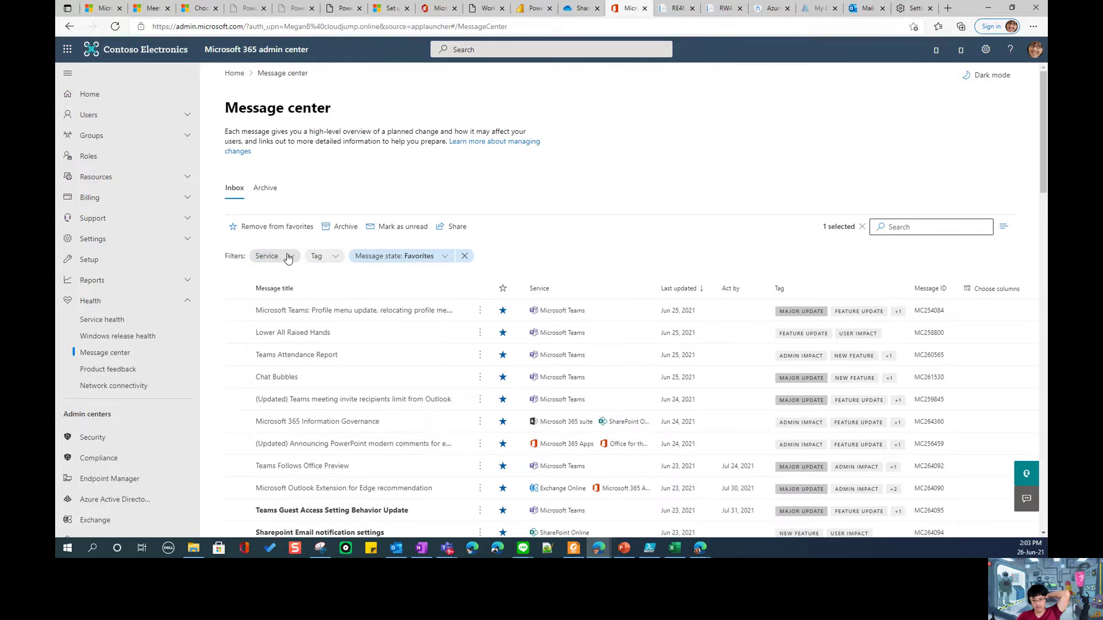
- Filter the favorite messages by the Office for the web service
{"action": "left_click", "coordinate": [288, 257]}
{"action": "scroll", "coordinate": [310, 328], "scroll_direction": "down", "scroll_amount": 5}
{"action": "scroll", "coordinate": [314, 336], "scroll_direction": "down", "scroll_amount": 1}
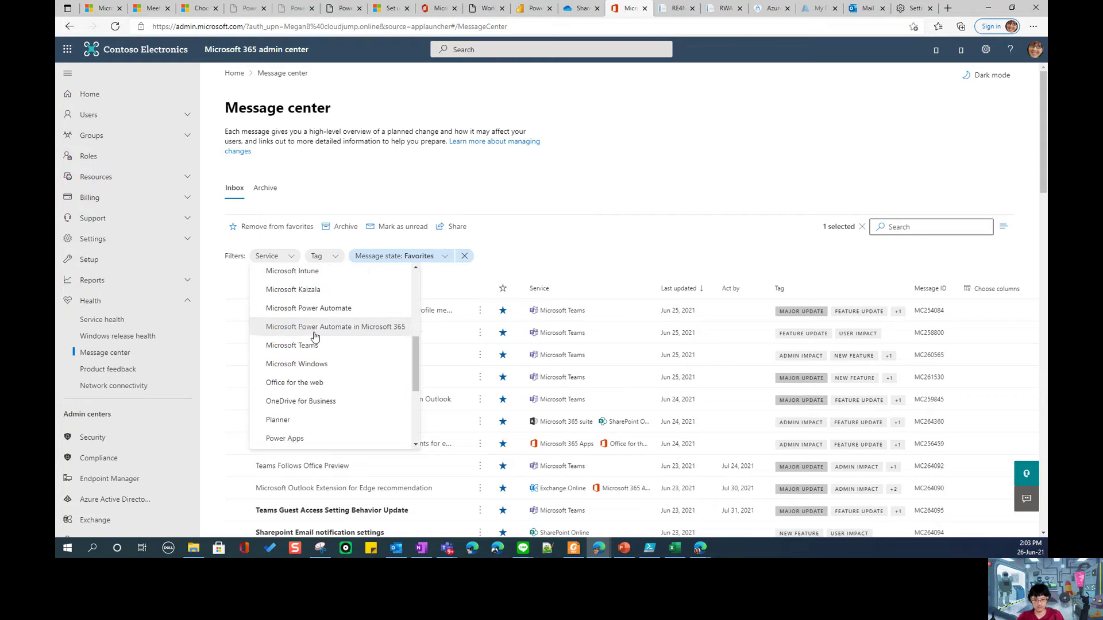
{"action": "left_click", "coordinate": [329, 390]}
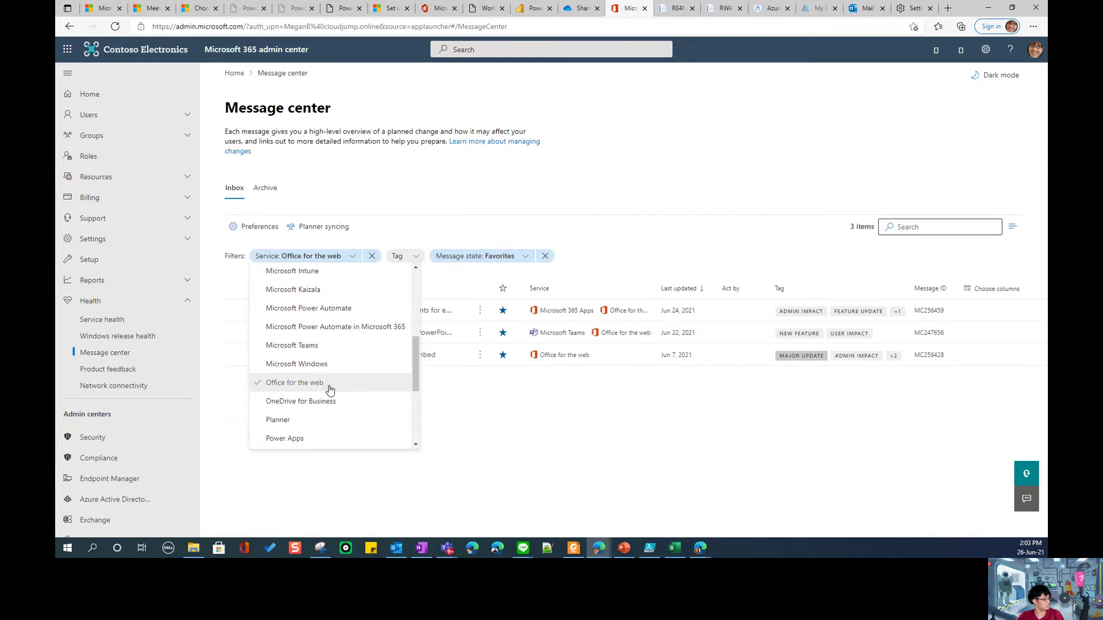
{"action": "left_click", "coordinate": [560, 479]}
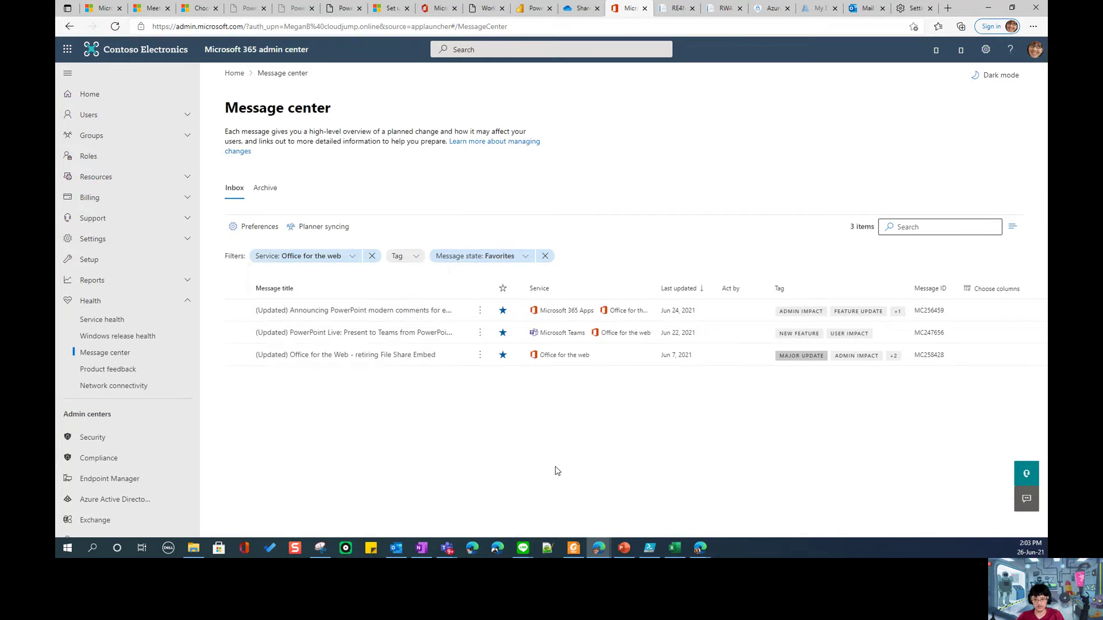
- Open the announcement about PowerPoint modern comments and open its two example images in new browser tabs
{"action": "left_click", "coordinate": [396, 310]}
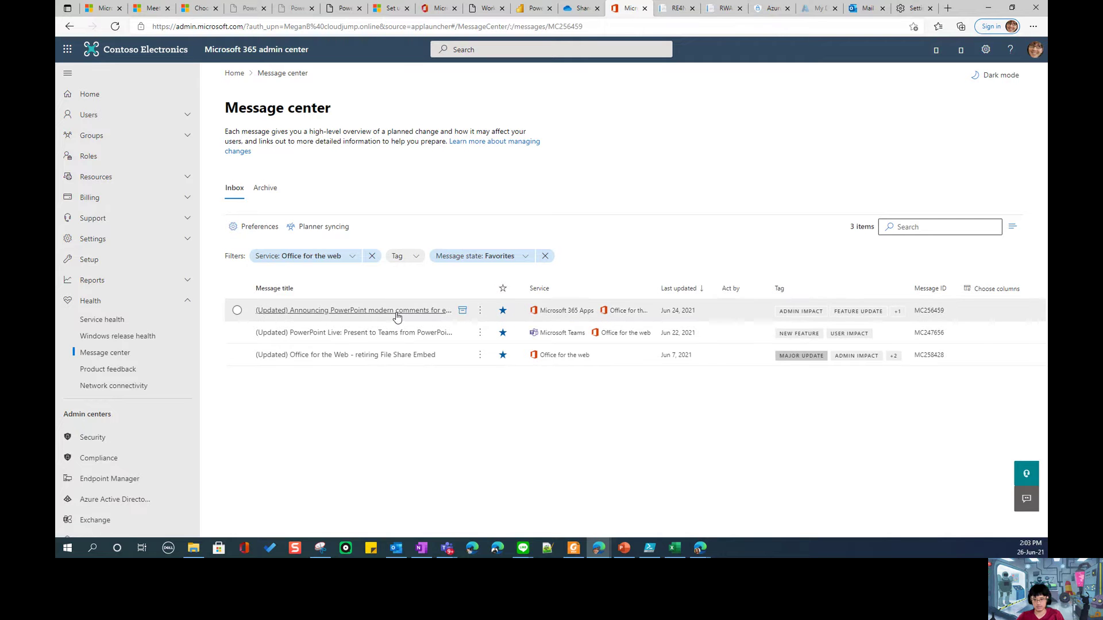
{"action": "scroll", "coordinate": [948, 356], "scroll_direction": "down", "scroll_amount": 10}
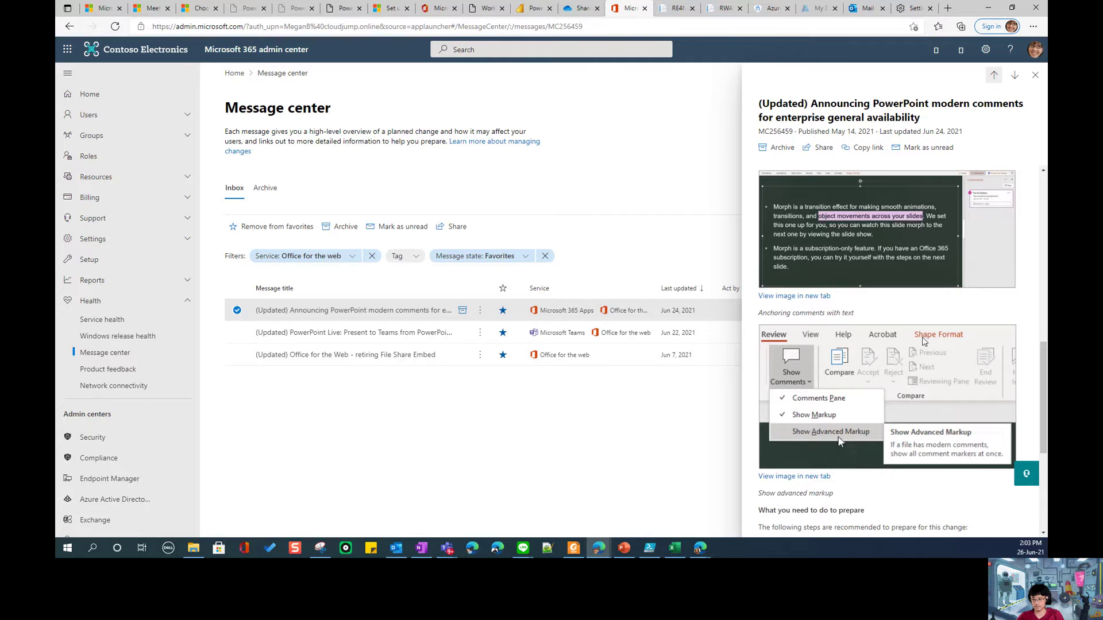
{"action": "right_click", "coordinate": [815, 304]}
{"action": "left_click", "coordinate": [862, 312]}
{"action": "right_click", "coordinate": [810, 476]}
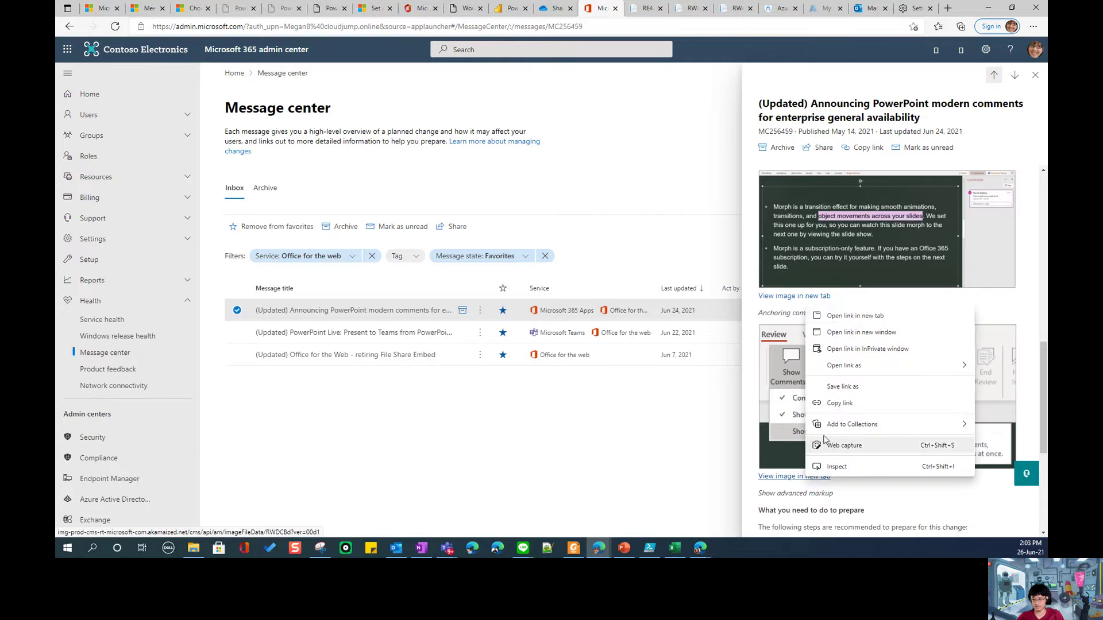
{"action": "left_click", "coordinate": [850, 316]}
- Close the Microsoft Lists image tab and examine the announcement's image of a comment anchored to text
{"action": "left_click", "coordinate": [612, 11]}
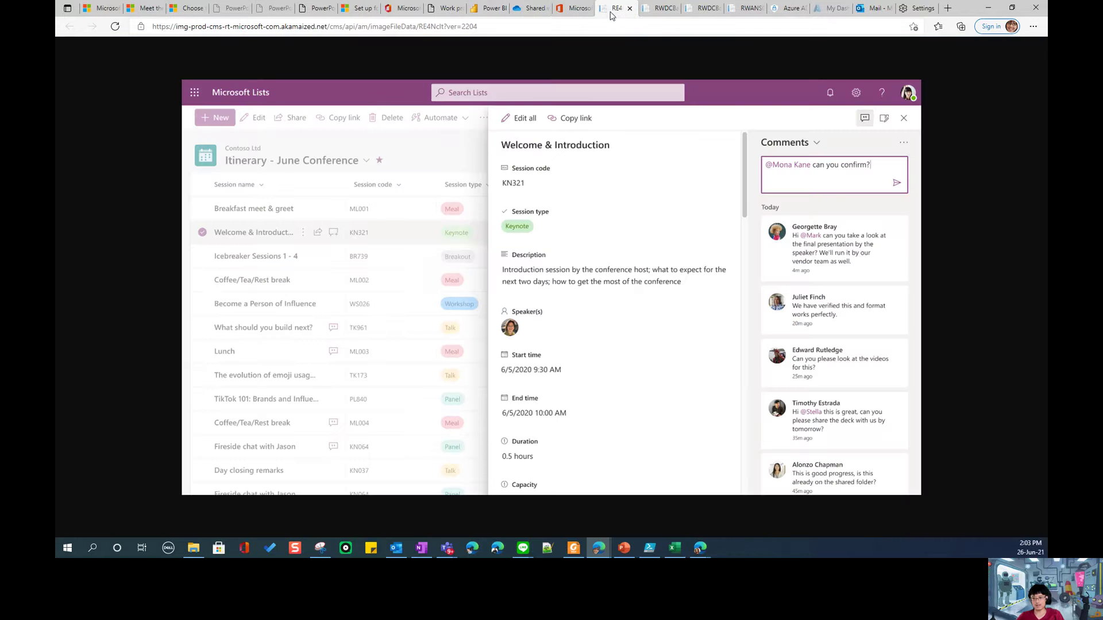
{"action": "left_click", "coordinate": [630, 9]}
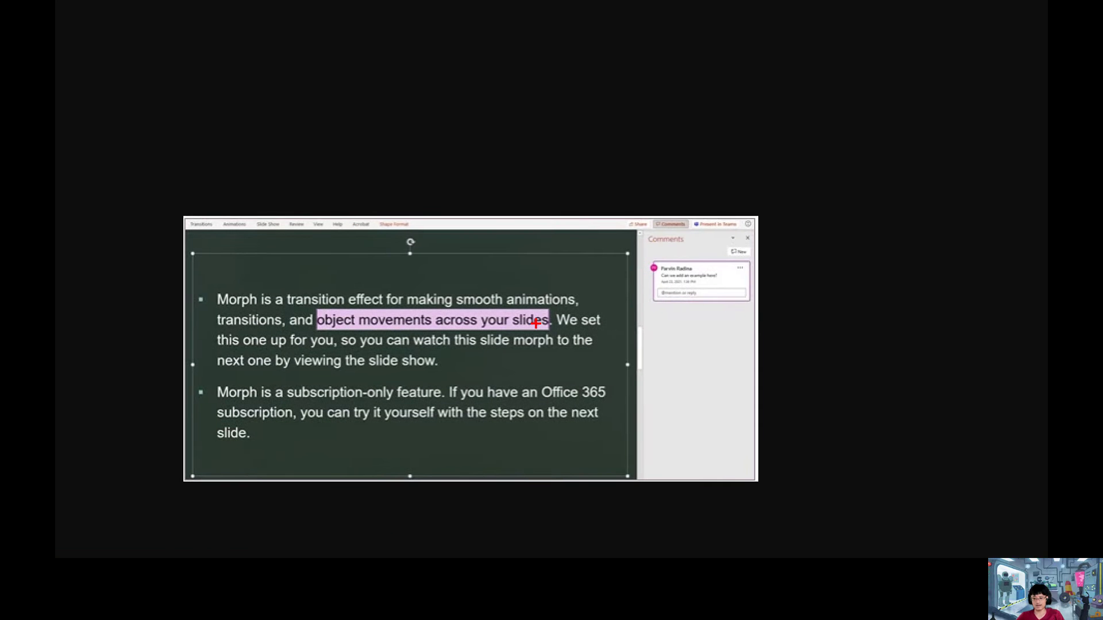
{"action": "mouse_move", "coordinate": [550, 315]}
{"action": "left_mouse_down"}
{"action": "mouse_move", "coordinate": [516, 283]}
{"action": "mouse_move", "coordinate": [340, 276]}
{"action": "mouse_move", "coordinate": [385, 352]}
{"action": "mouse_move", "coordinate": [552, 315]}
{"action": "left_mouse_up"}
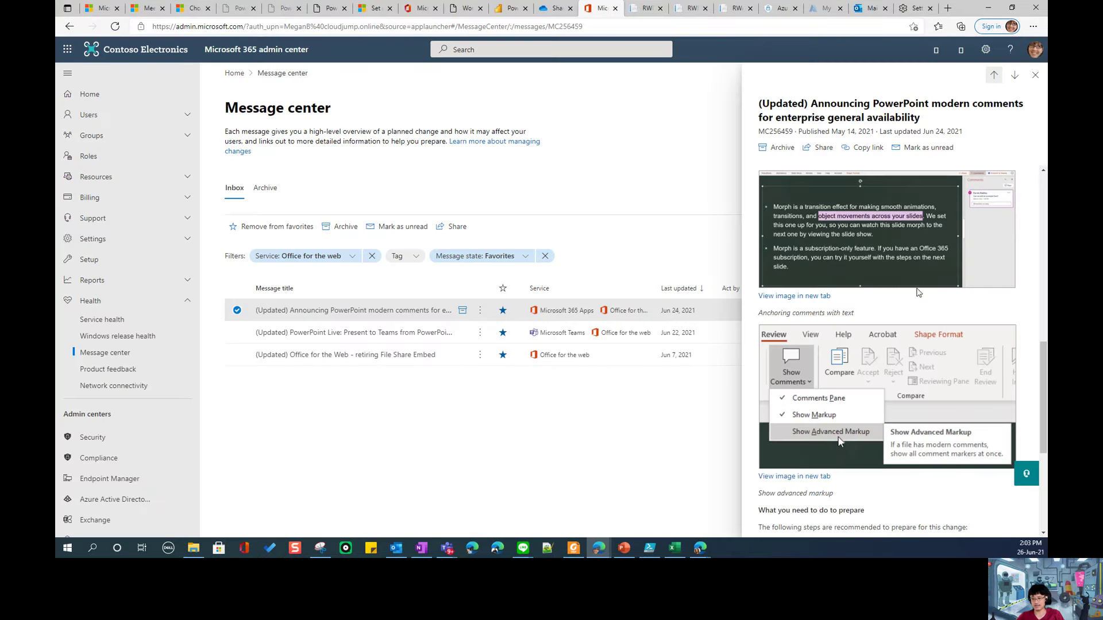
- Read the message summary, rollout timing and organizational impact of the PowerPoint modern comments announcement
{"action": "scroll", "coordinate": [915, 290], "scroll_direction": "up", "scroll_amount": 9}
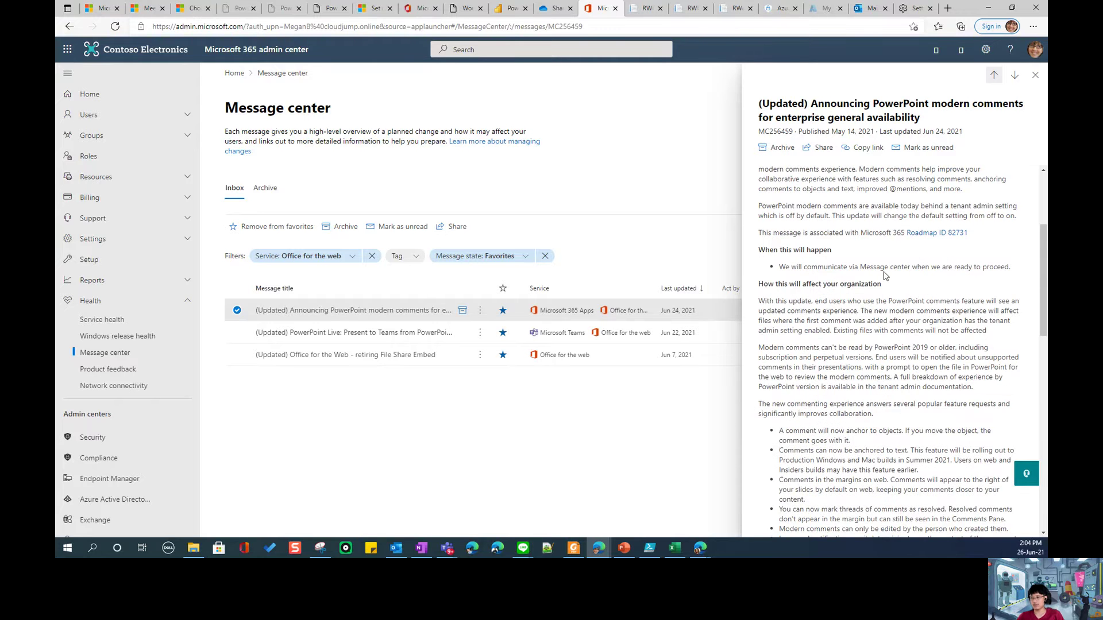
{"action": "scroll", "coordinate": [883, 271], "scroll_direction": "up", "scroll_amount": 3}
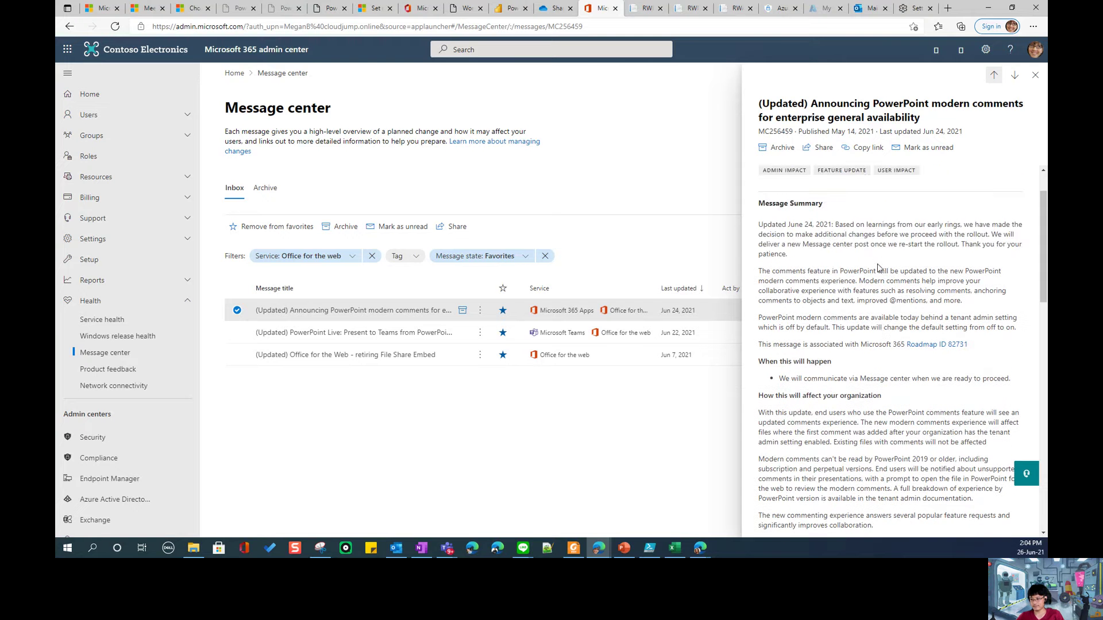
{"action": "scroll", "coordinate": [878, 268], "scroll_direction": "down", "scroll_amount": 2}
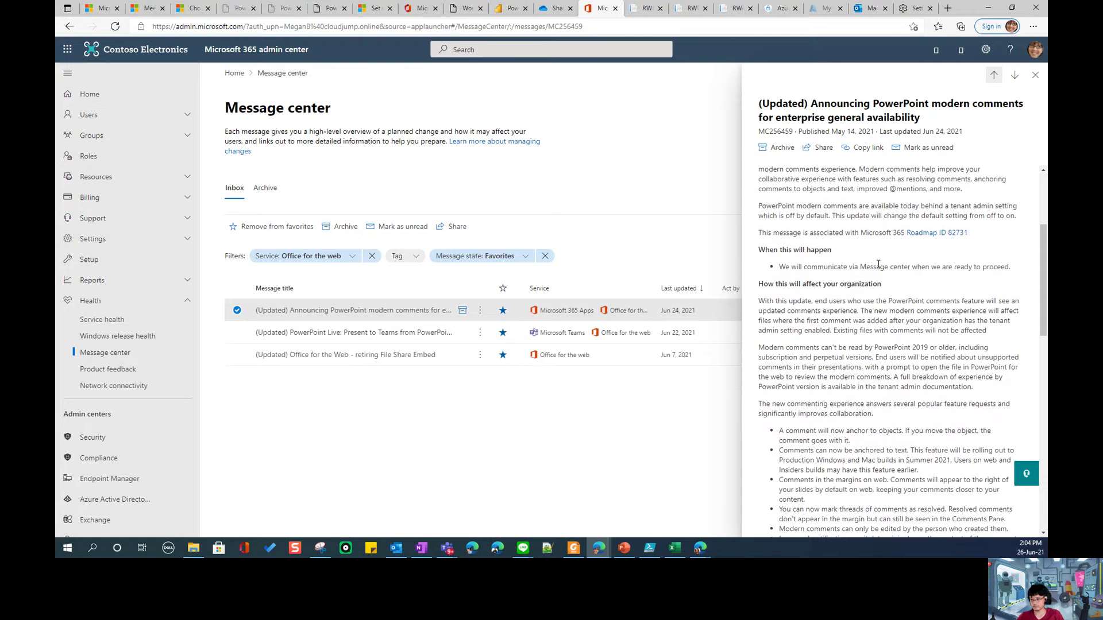
{"action": "scroll", "coordinate": [878, 264], "scroll_direction": "down", "scroll_amount": 2}
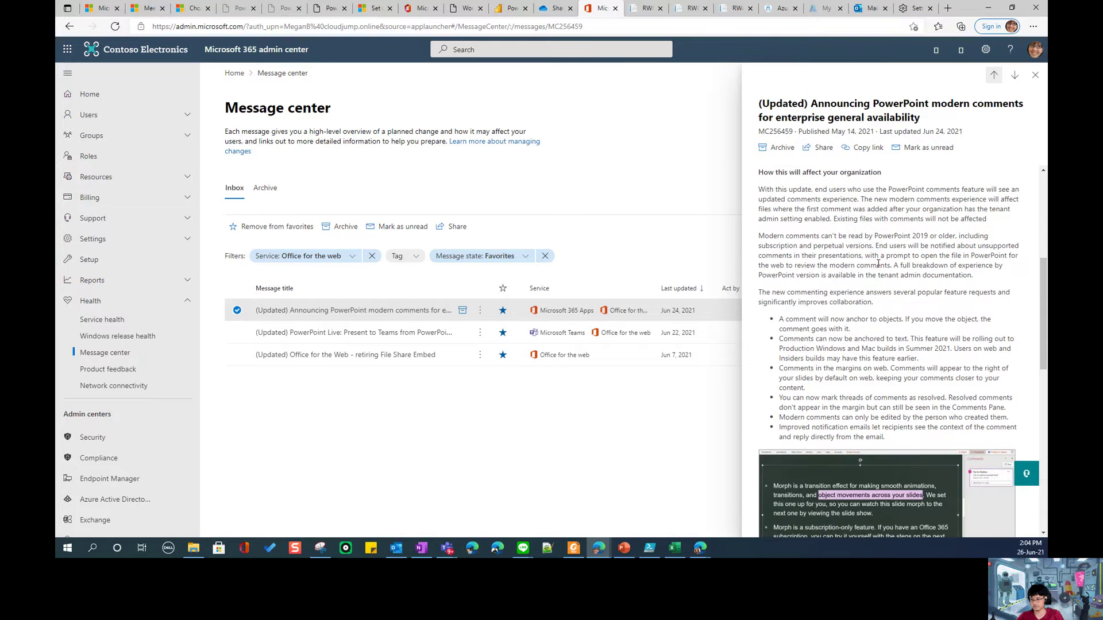
{"action": "scroll", "coordinate": [870, 259], "scroll_direction": "up", "scroll_amount": 2}
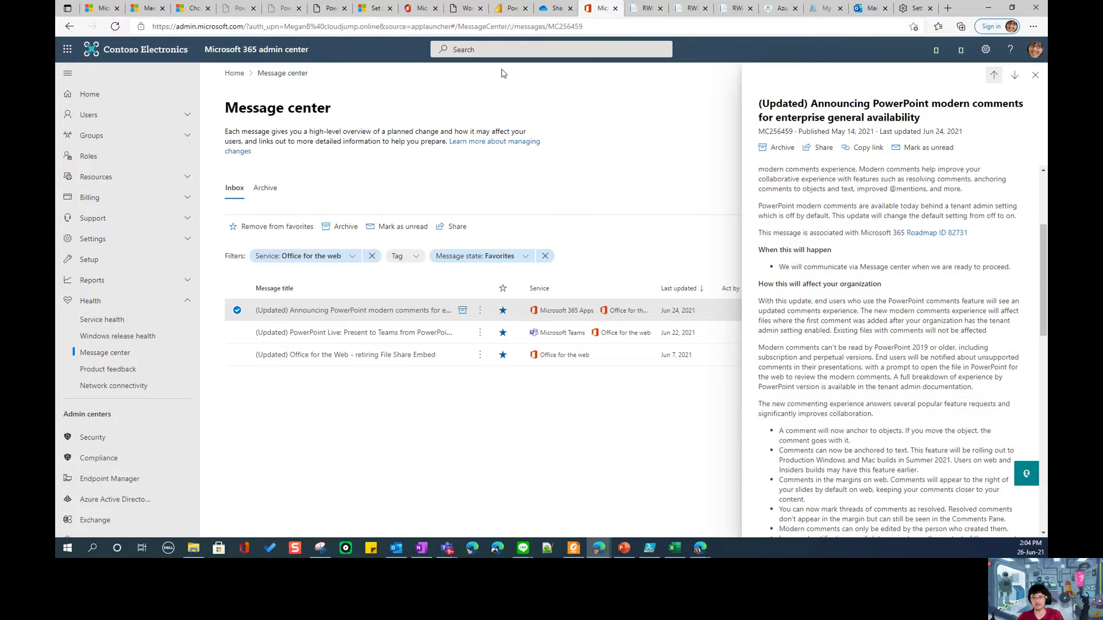
- Switch to PowerPoint for the web and open the presentation "Technical compare and Google compete (1)"
{"action": "left_click", "coordinate": [421, 8]}
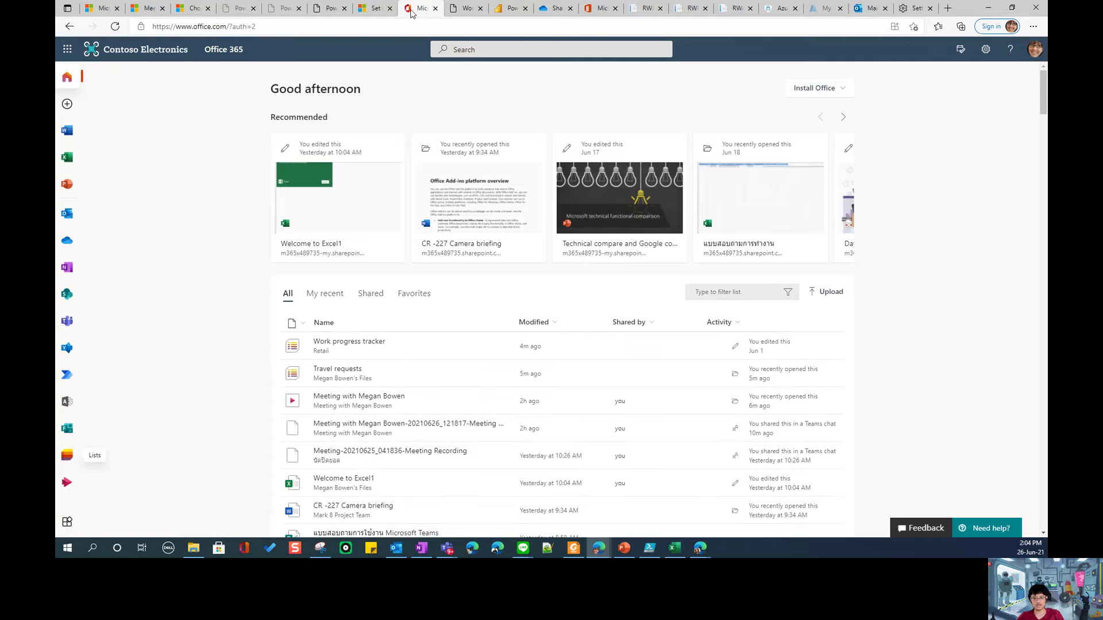
{"action": "left_click", "coordinate": [67, 521]}
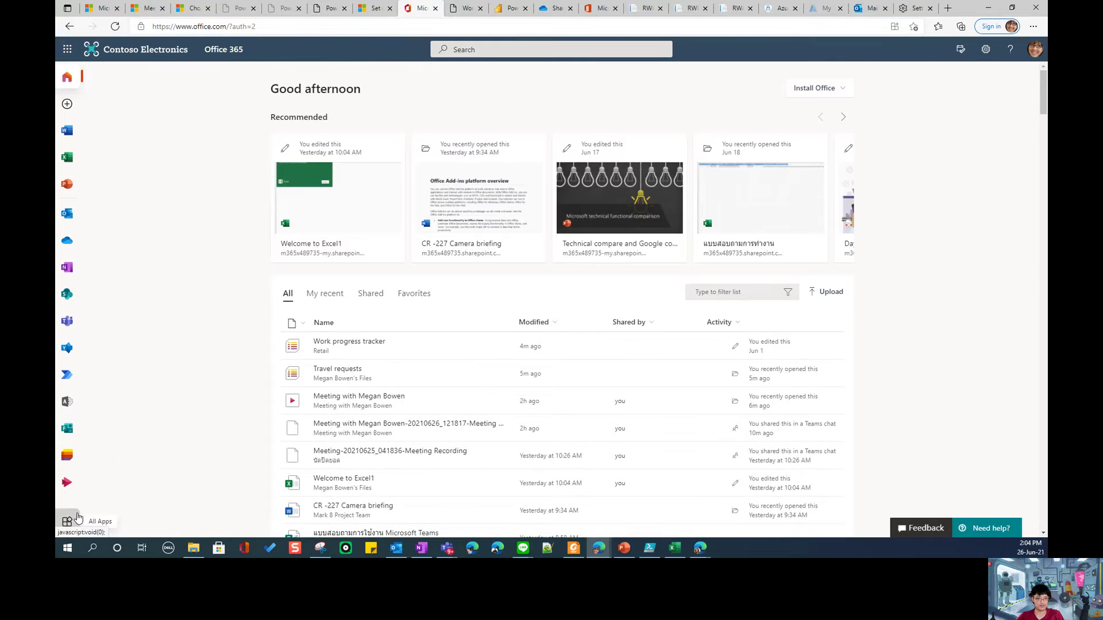
{"action": "left_click", "coordinate": [70, 185]}
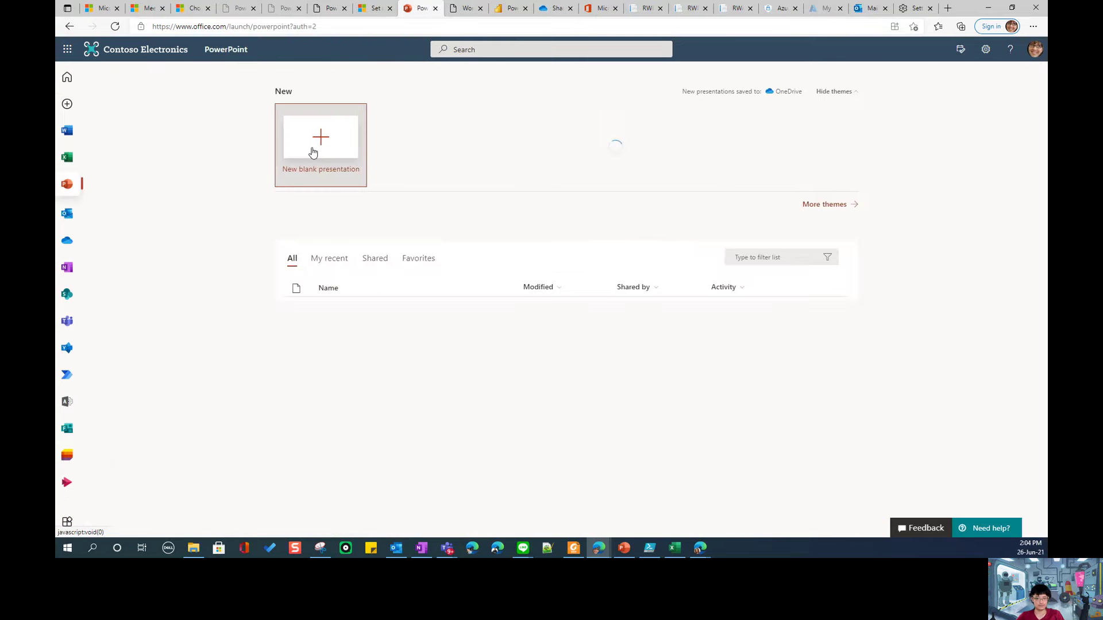
{"action": "left_click", "coordinate": [351, 360]}
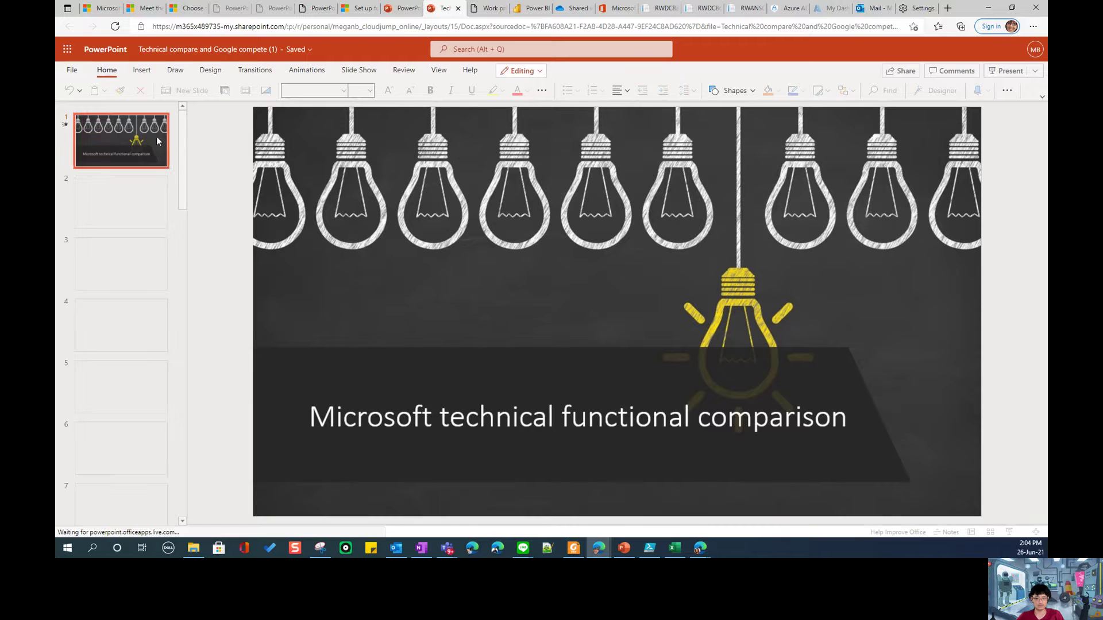
- Start a new comment on the title text box of slide 1 and mention a suggested colleague in it
{"action": "left_click", "coordinate": [409, 412]}
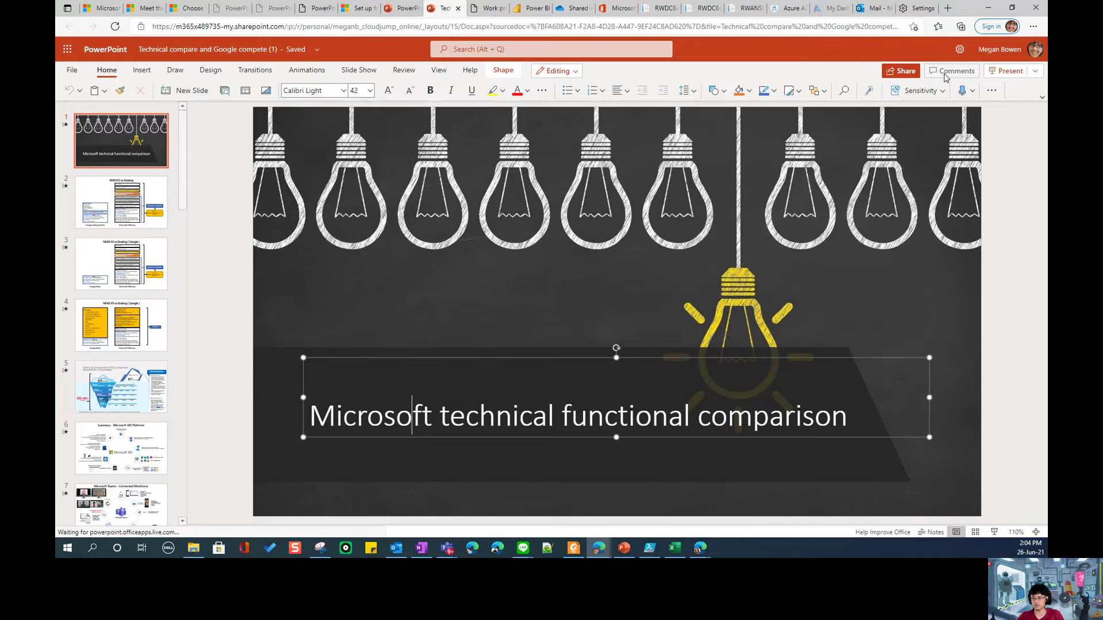
{"action": "left_click", "coordinate": [945, 74]}
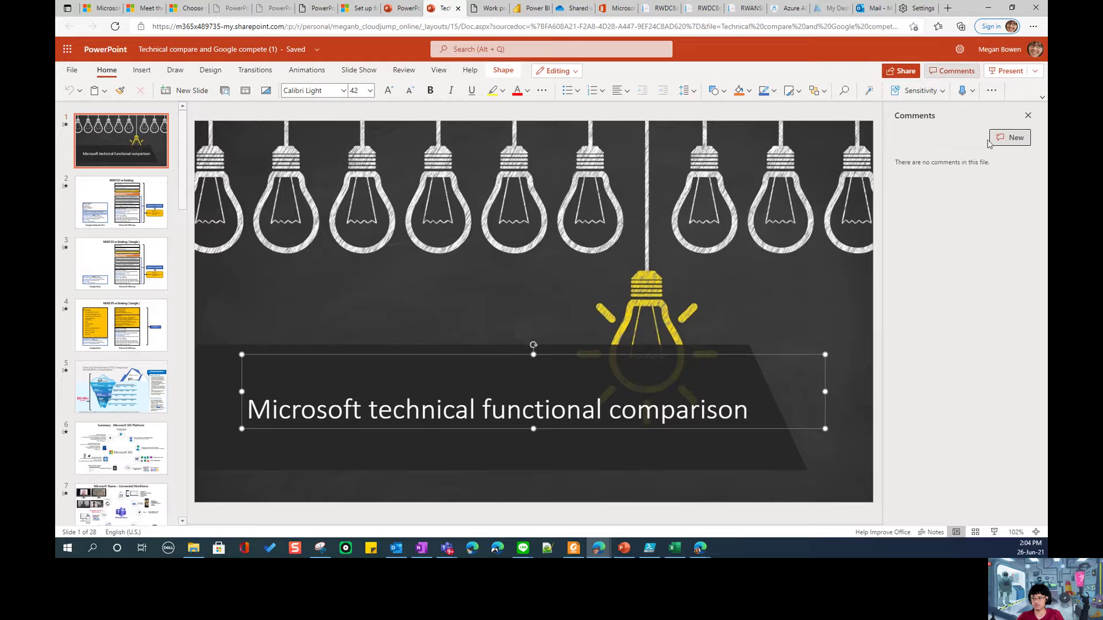
{"action": "left_click", "coordinate": [998, 142]}
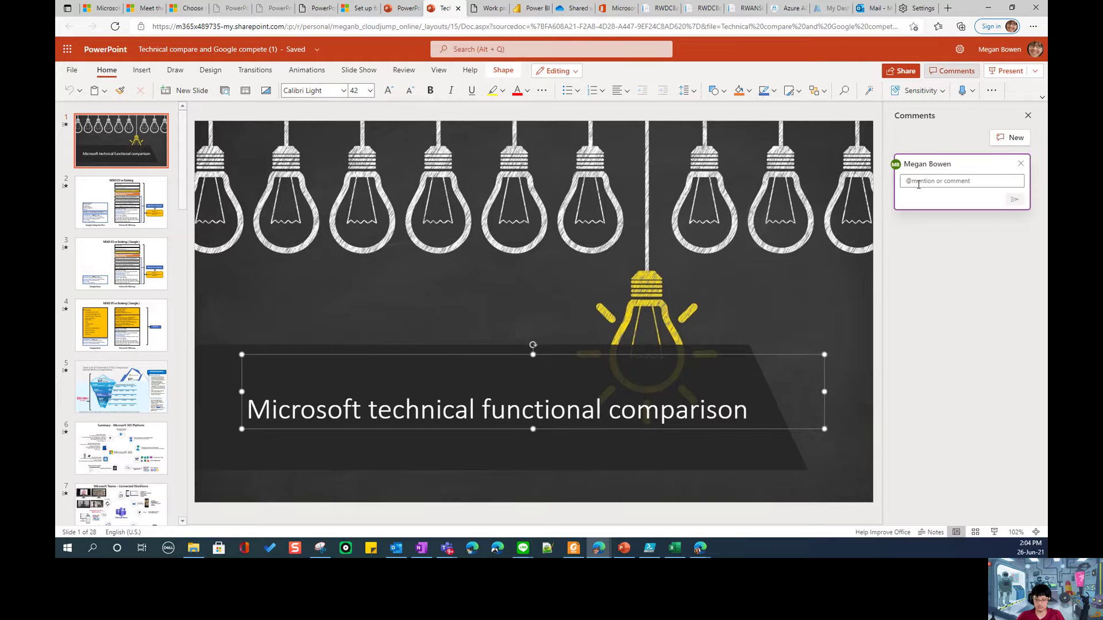
{"action": "type", "text": "@"}
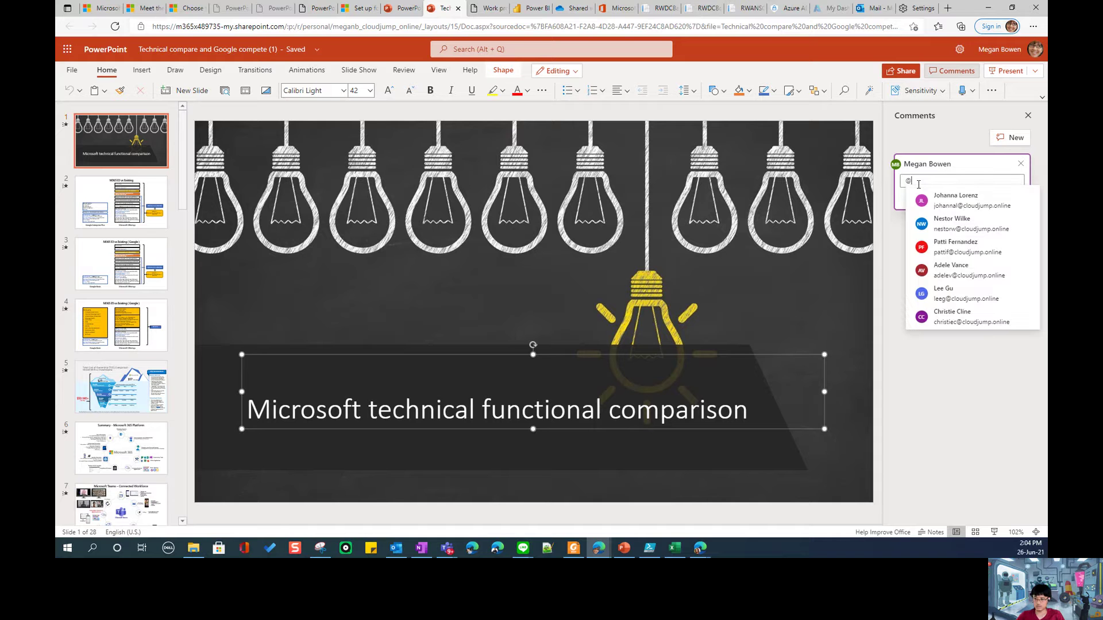
{"action": "left_click", "coordinate": [954, 202]}
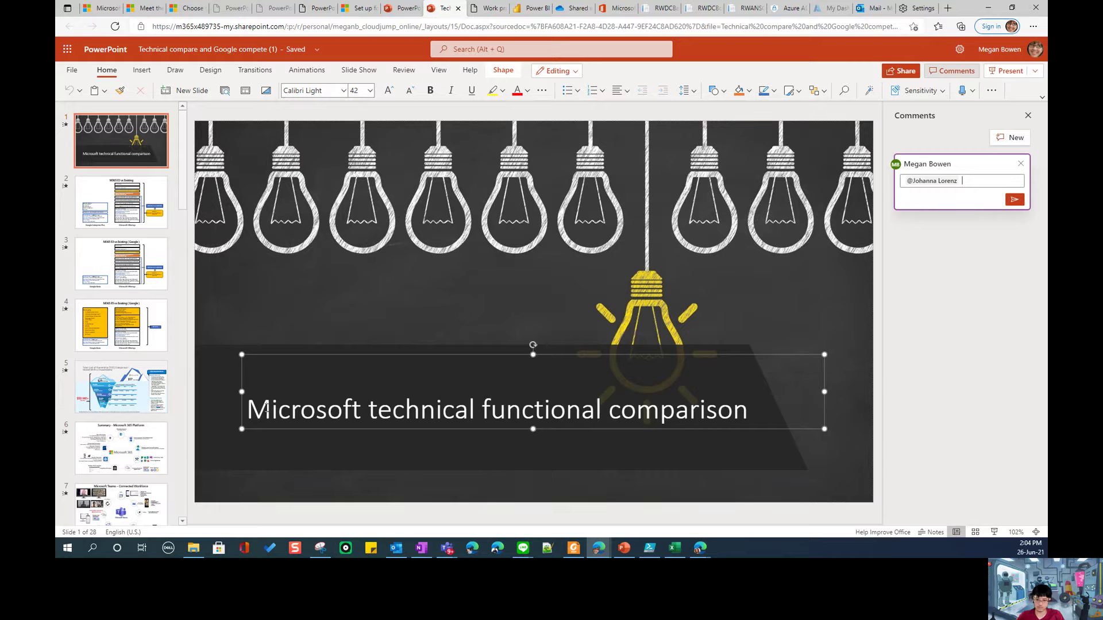
- Add the text "comment" after the mention, post it and share the presentation with the mentioned colleague
{"action": "left_click_drag", "start_coordinate": [268, 409], "coordinate": [732, 409]}
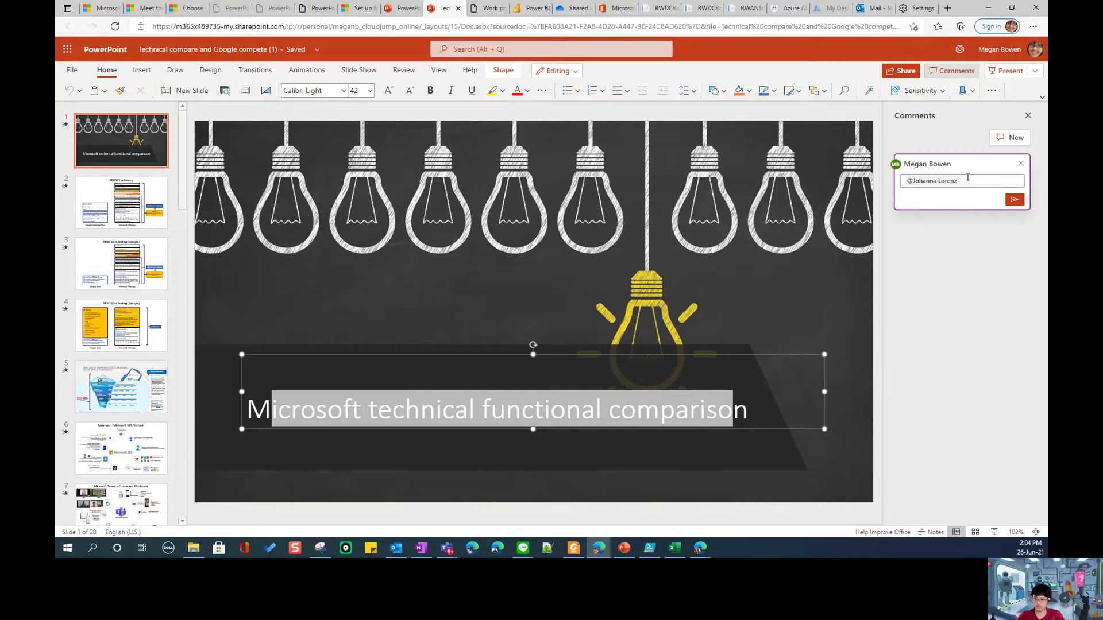
{"action": "type", "text": "omment"}
{"action": "key", "text": "Return"}
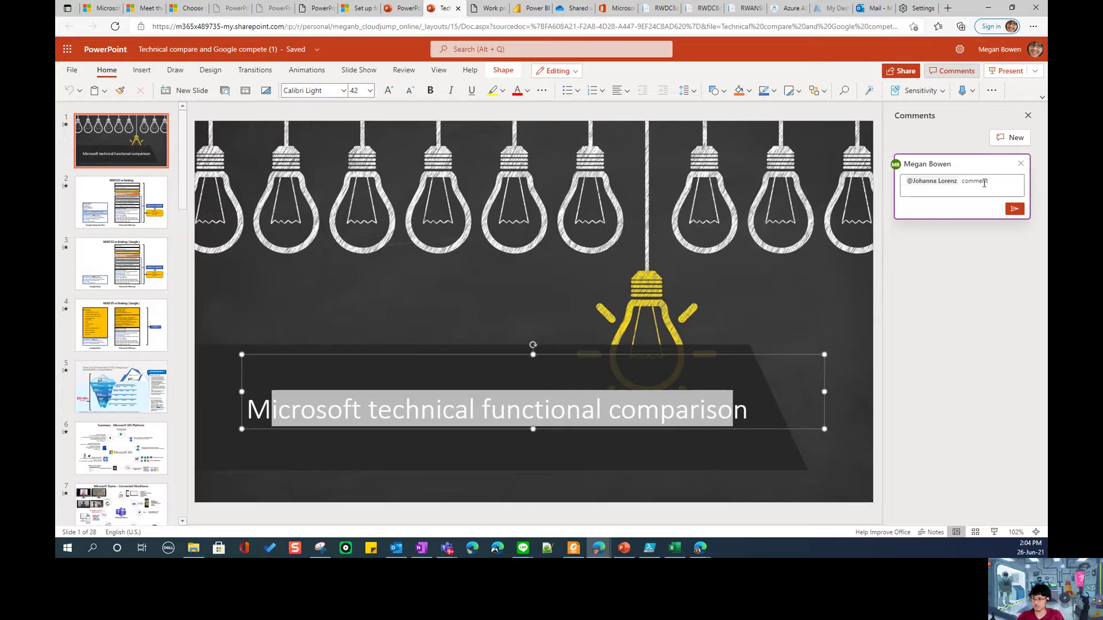
{"action": "left_click", "coordinate": [1015, 208]}
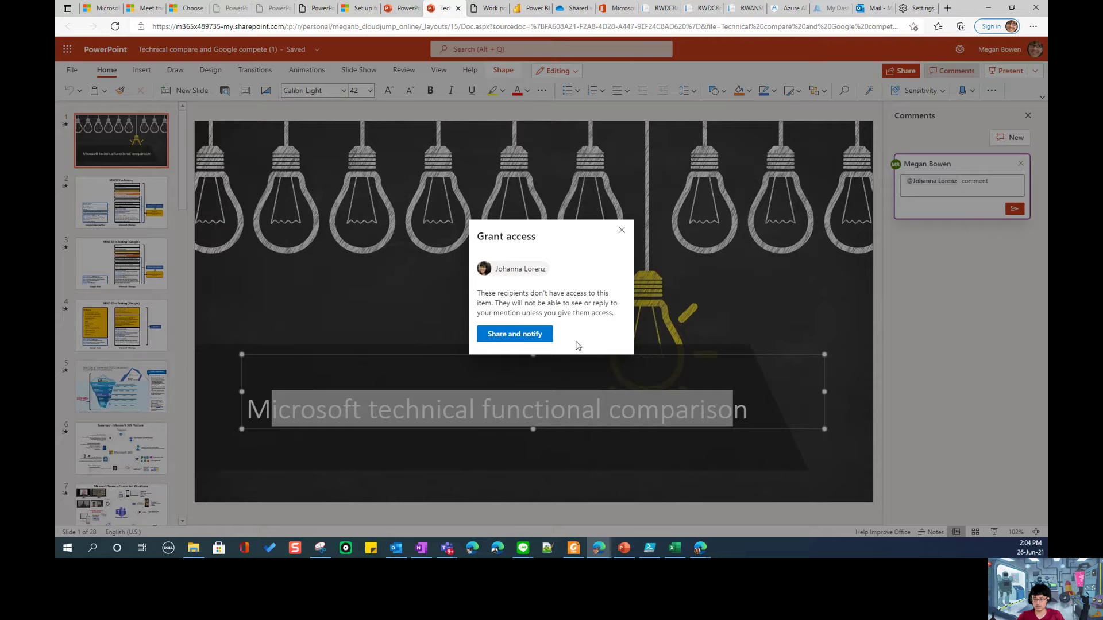
{"action": "left_click", "coordinate": [534, 341]}
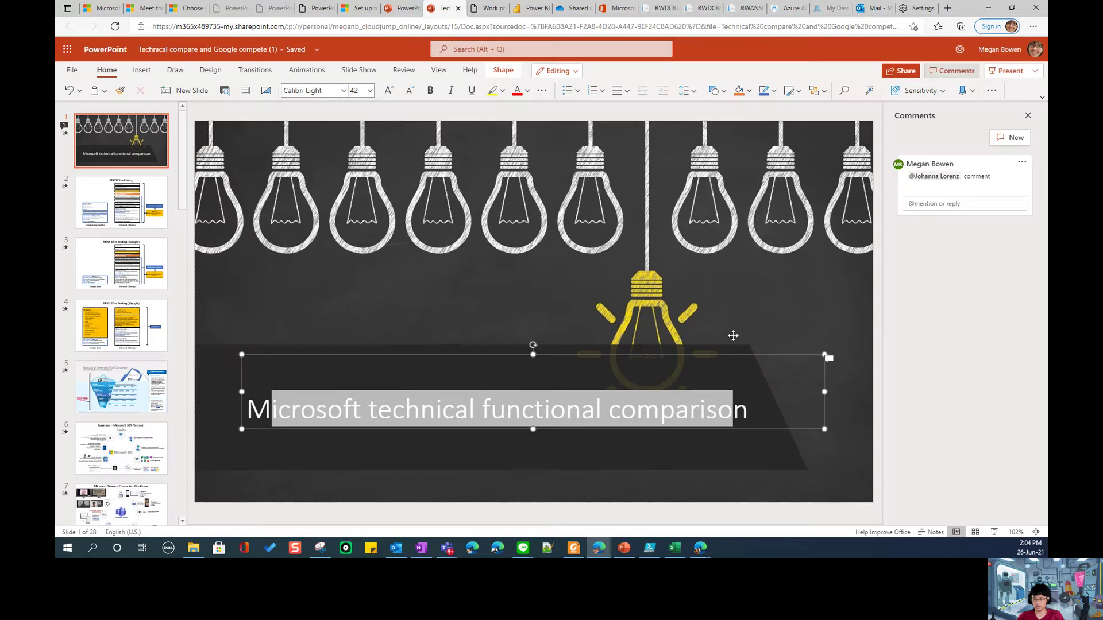
{"action": "left_click", "coordinate": [845, 409]}
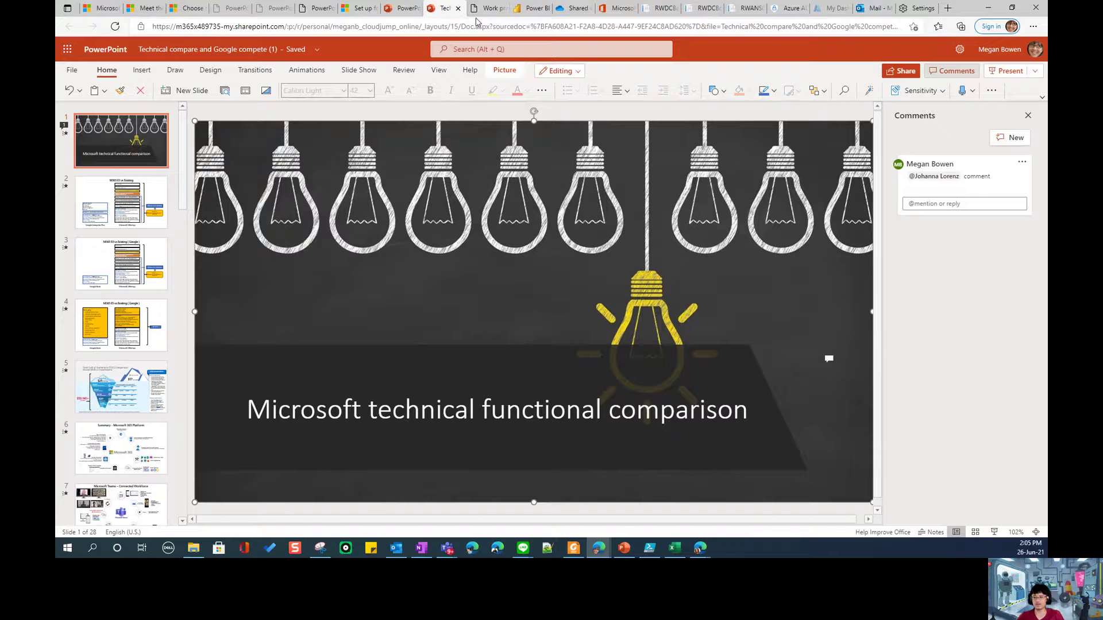
- Return to the Message center, read the announcement on retiring File Share Embed in Office for the web, and close it
{"action": "left_click", "coordinate": [605, 9]}
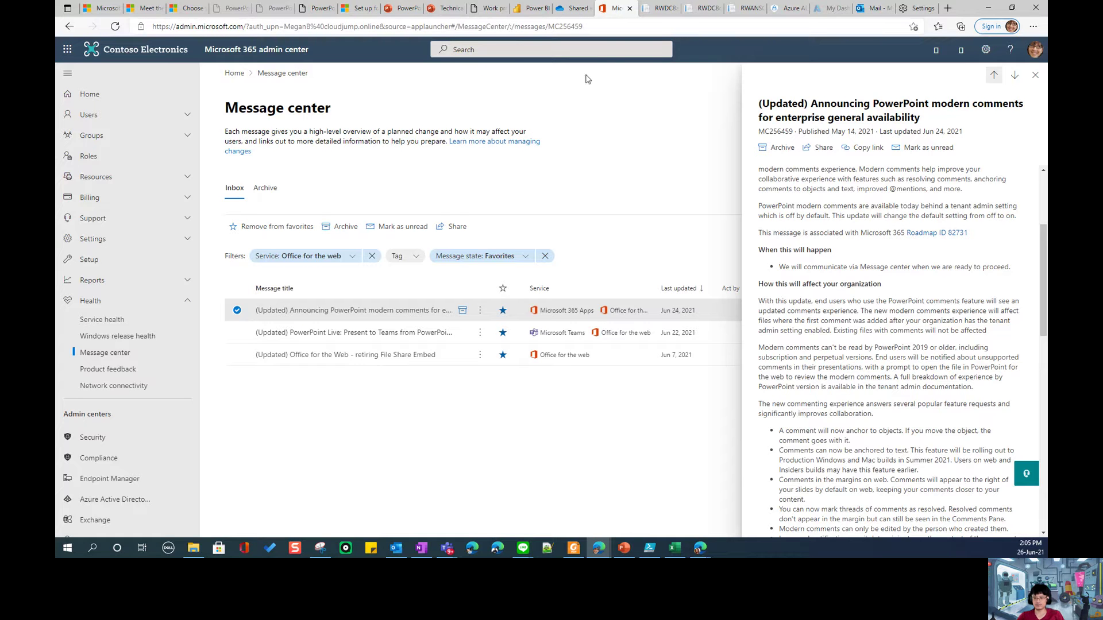
{"action": "left_click", "coordinate": [399, 359]}
{"action": "scroll", "coordinate": [946, 241], "scroll_direction": "down", "scroll_amount": 2}
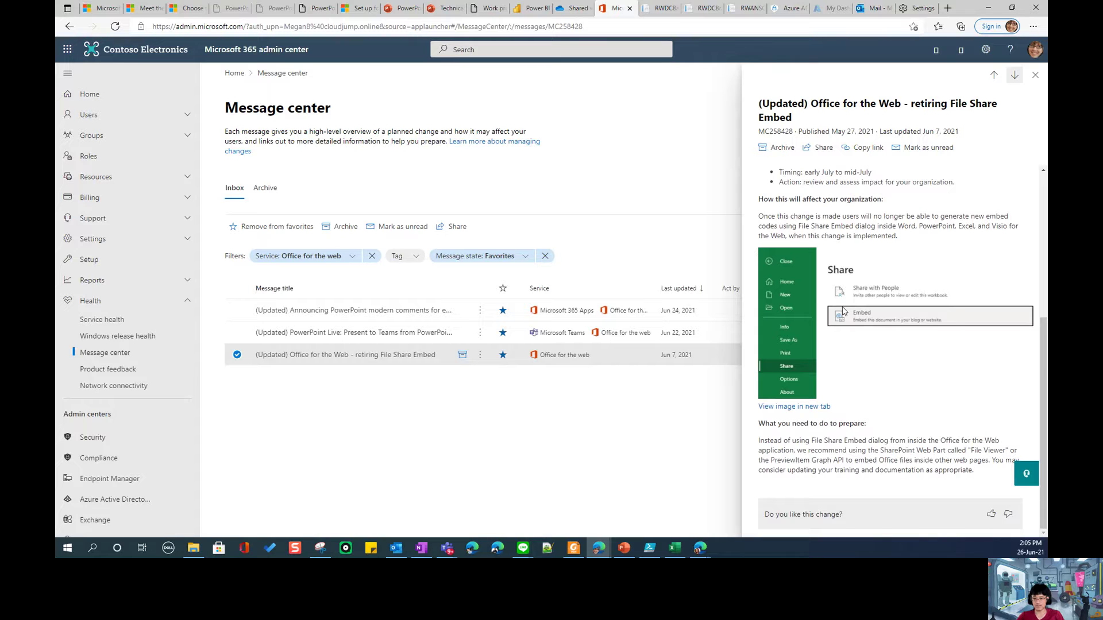
{"action": "left_click", "coordinate": [236, 355]}
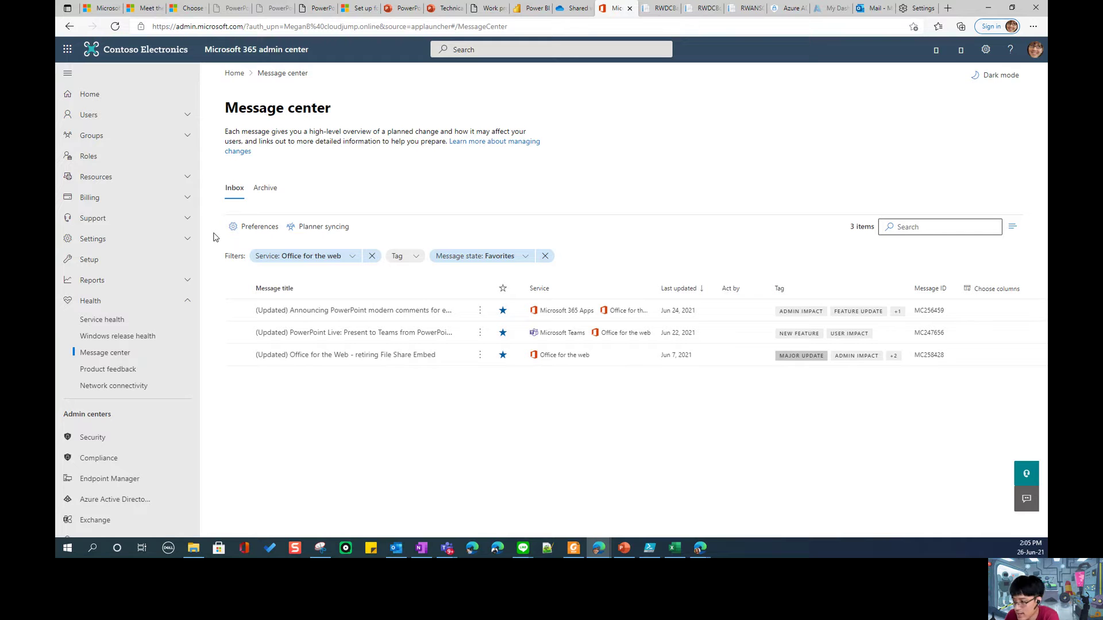
- Revisit the When to use guide and the article "Choose the right Microsoft tool for managing your work"
{"action": "left_click", "coordinate": [310, 12]}
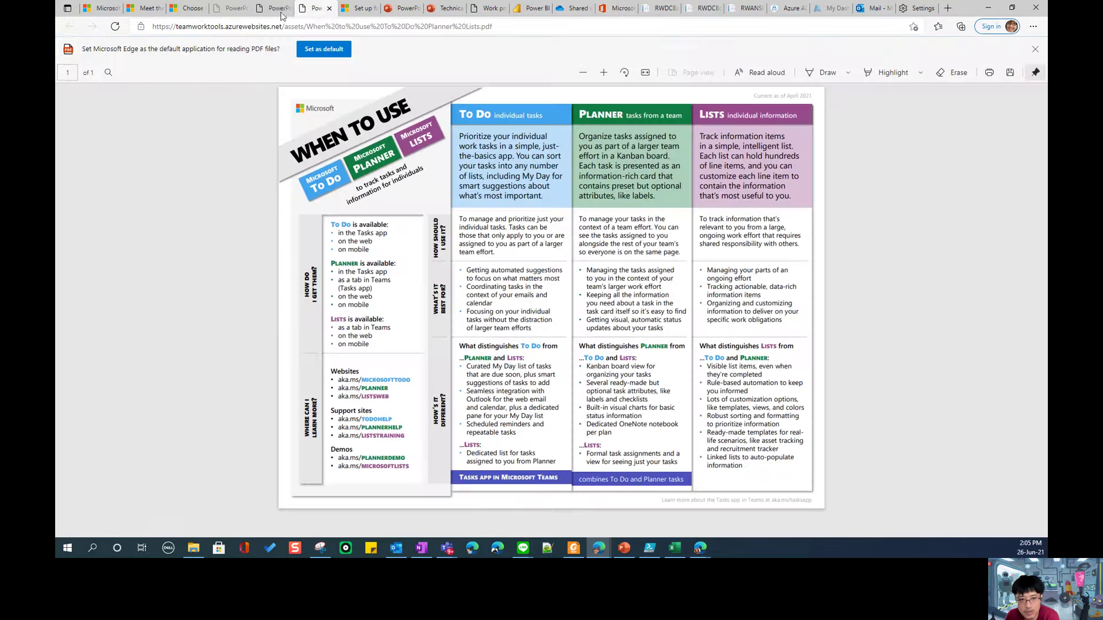
{"action": "left_click", "coordinate": [193, 8]}
{"action": "scroll", "coordinate": [336, 287], "scroll_direction": "up", "scroll_amount": 10}
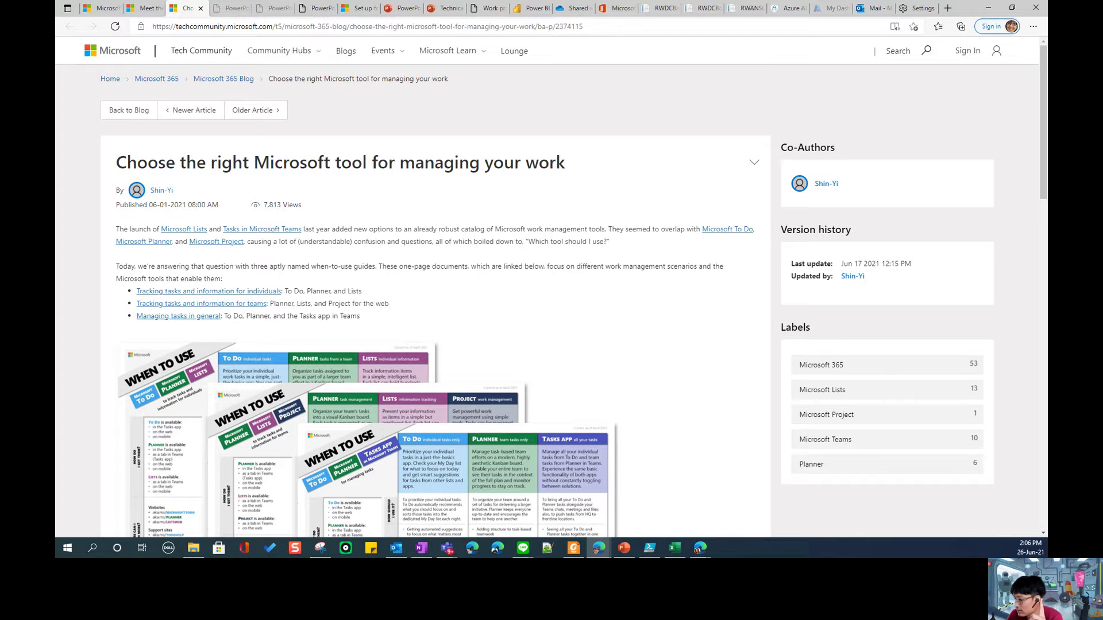
{"action": "left_click", "coordinate": [447, 548]}
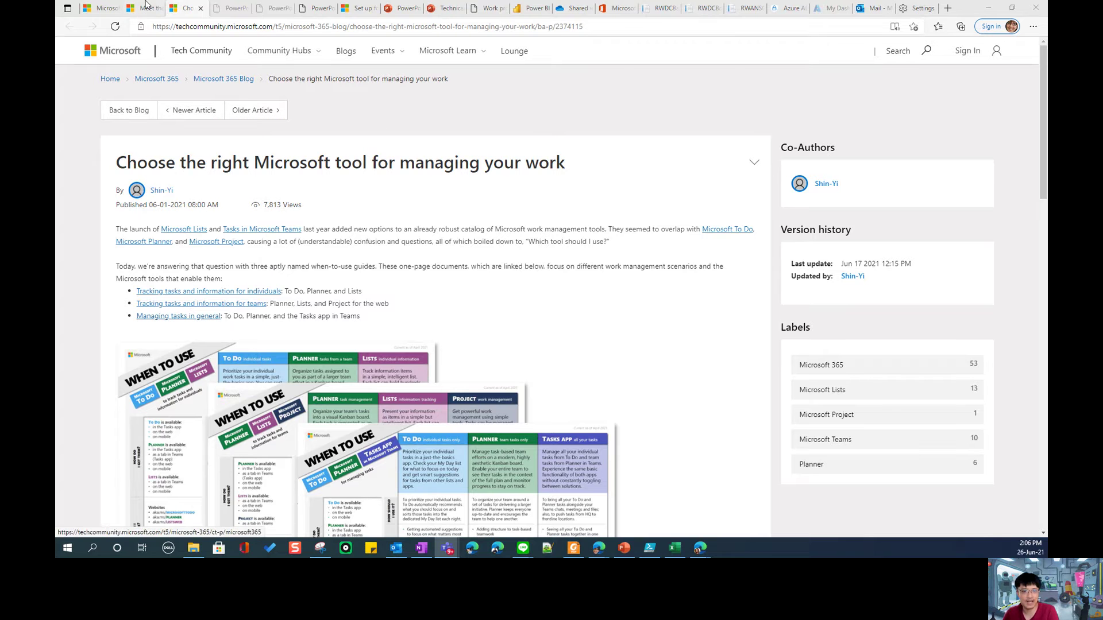
{"action": "scroll", "coordinate": [503, 247], "scroll_direction": "down", "scroll_amount": 7}
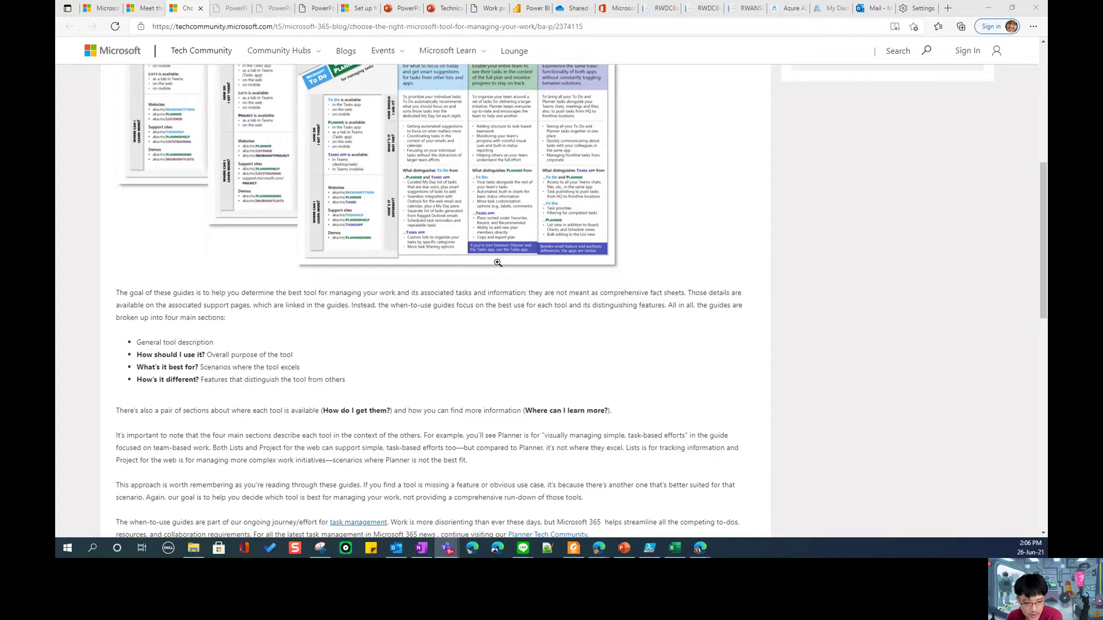
{"action": "scroll", "coordinate": [497, 263], "scroll_direction": "up", "scroll_amount": 1}
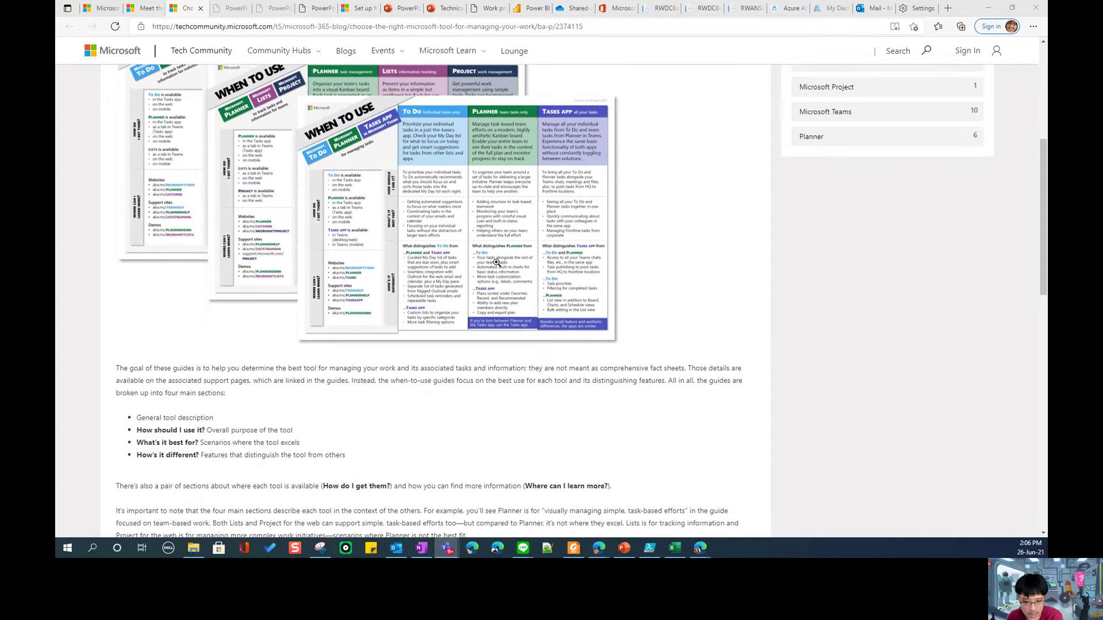